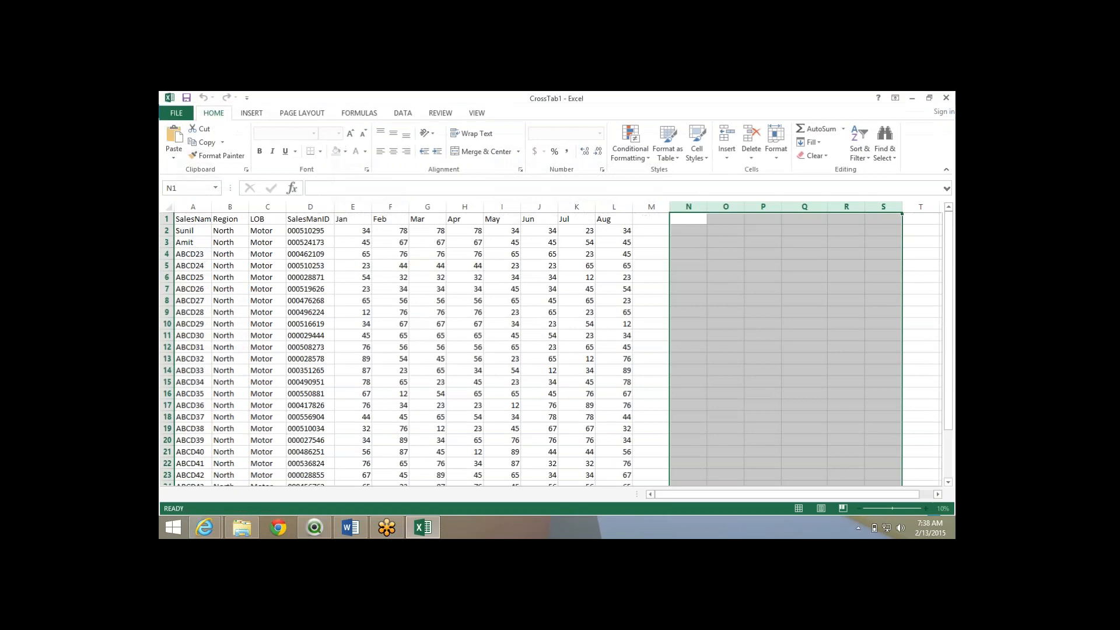
Switch to QlikView, open a second maximized instance of it and create a new blank document.
{"action": "left_click", "coordinate": [314, 527]}
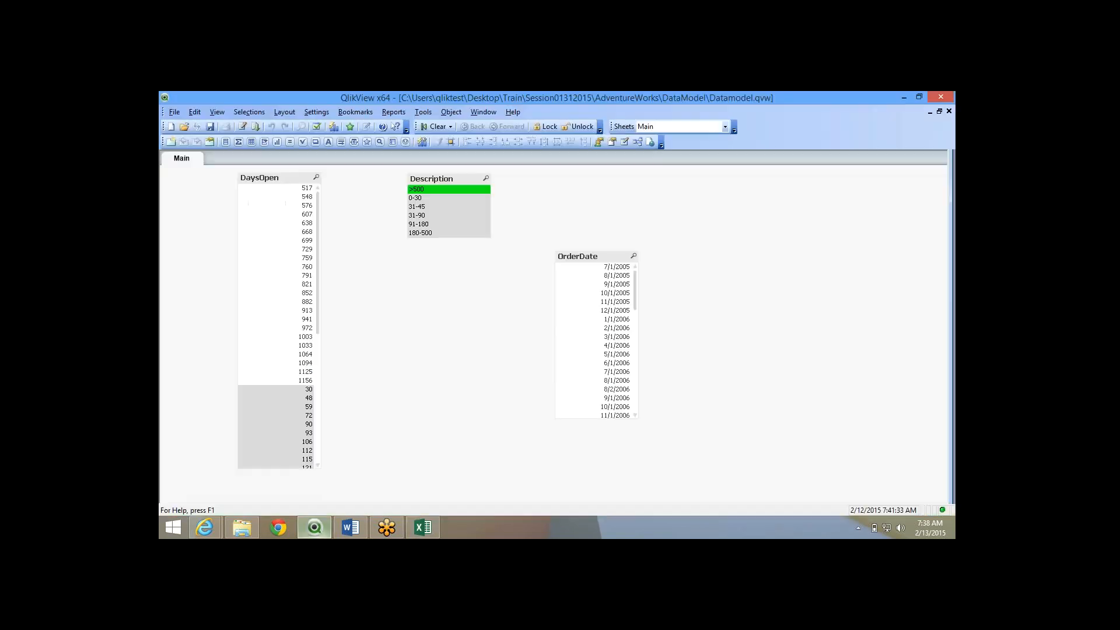
{"action": "left_click", "coordinate": [315, 527]}
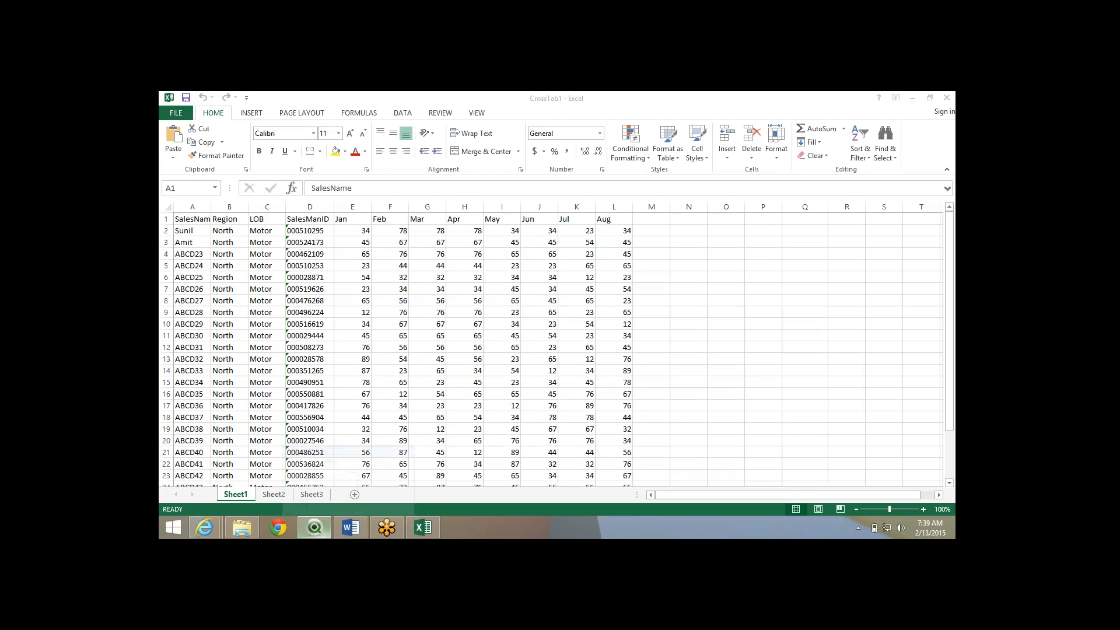
{"action": "left_click", "coordinate": [314, 528]}
{"action": "right_click", "coordinate": [315, 528]}
{"action": "left_click", "coordinate": [281, 473]}
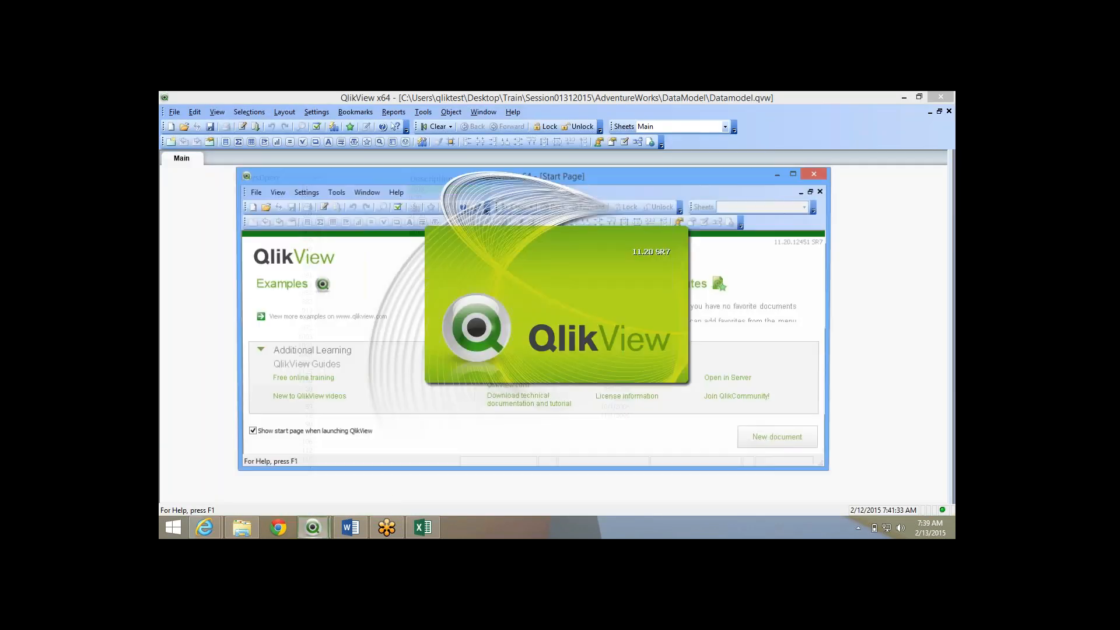
{"action": "double_click", "coordinate": [374, 176]}
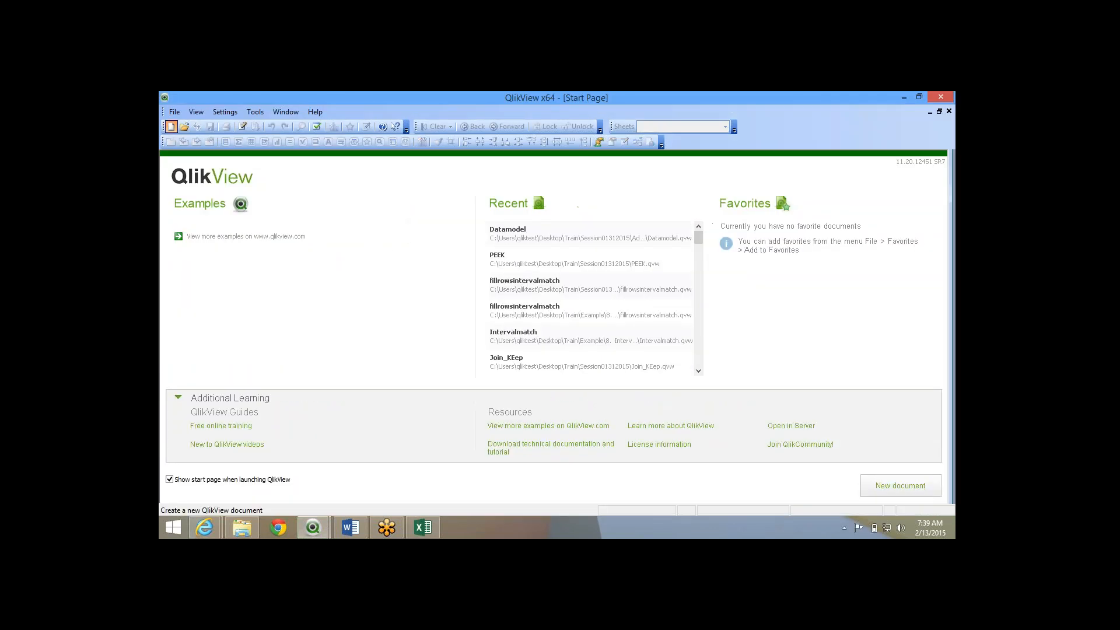
{"action": "left_click", "coordinate": [171, 127]}
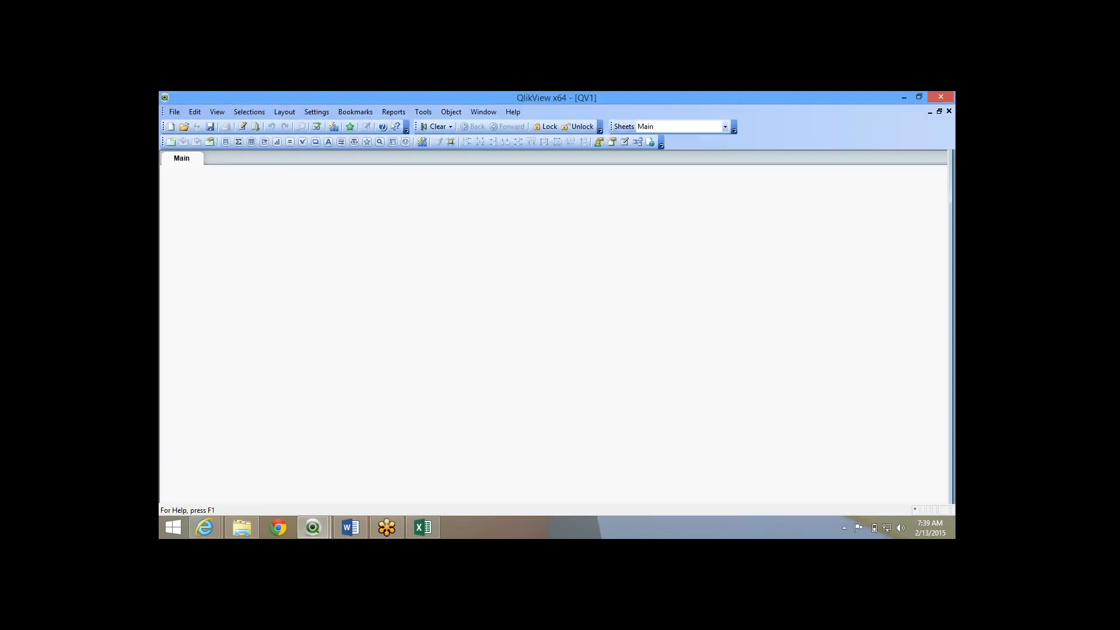
Start saving the new document, and open Desktop\Train\Session01312015 in a new File Explorer window to get the folder's full path.
{"action": "key", "text": "ctrl+s"}
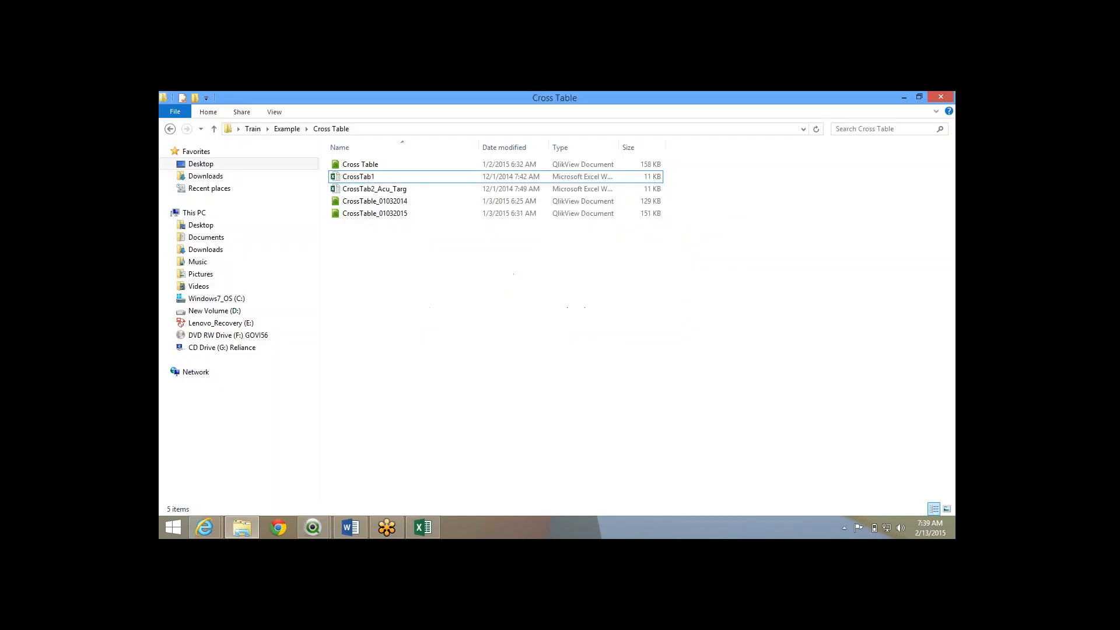
{"action": "right_click", "coordinate": [241, 527]}
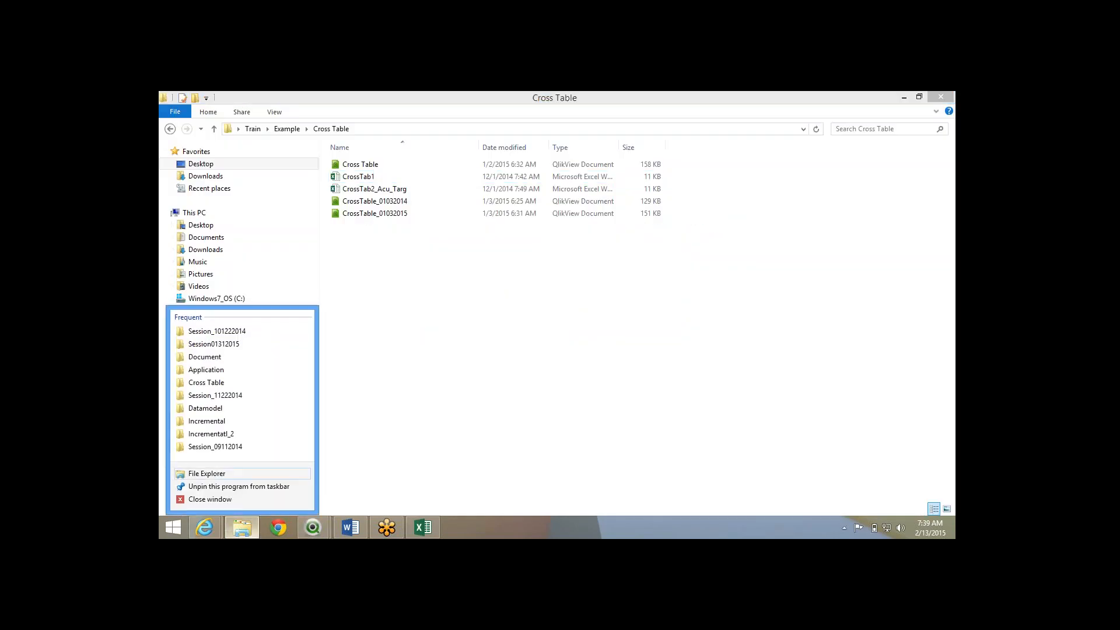
{"action": "left_click", "coordinate": [205, 472]}
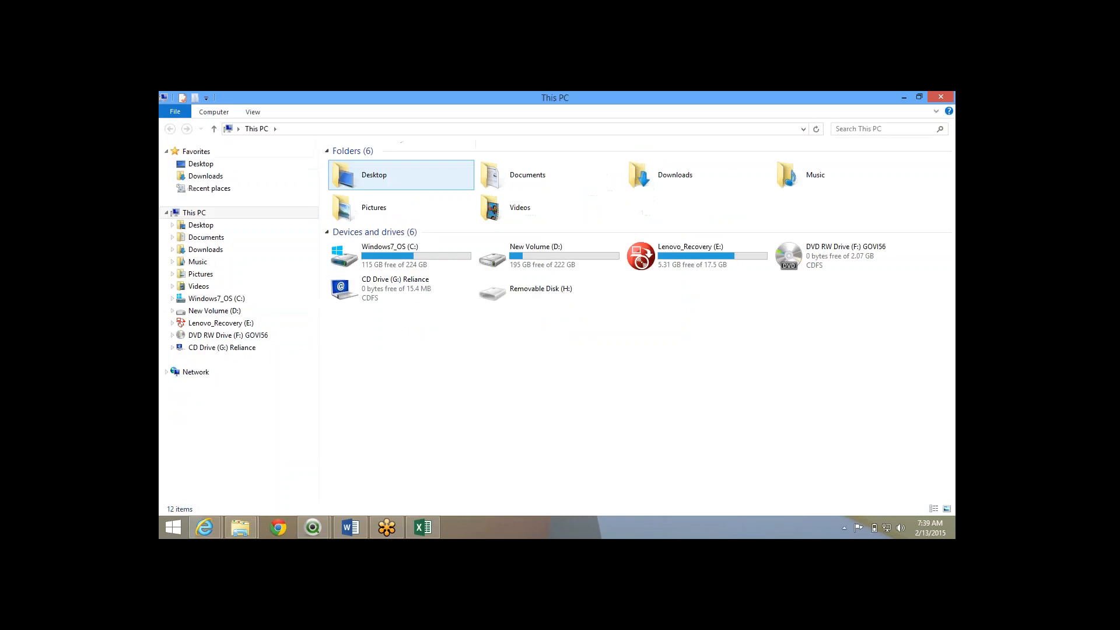
{"action": "double_click", "coordinate": [351, 177]}
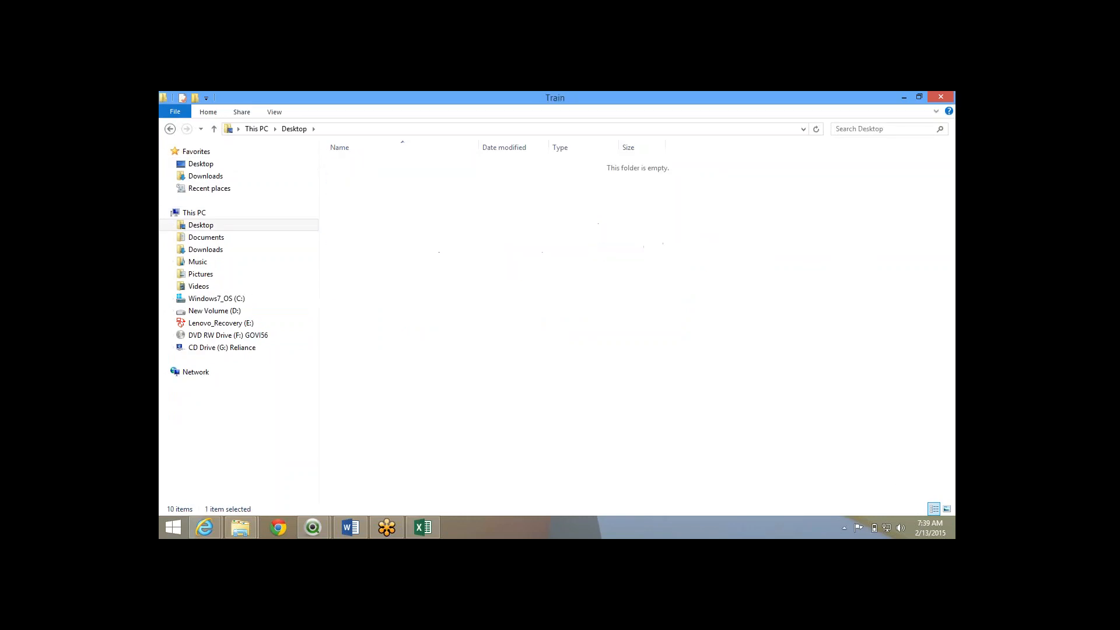
{"action": "double_click", "coordinate": [369, 422]}
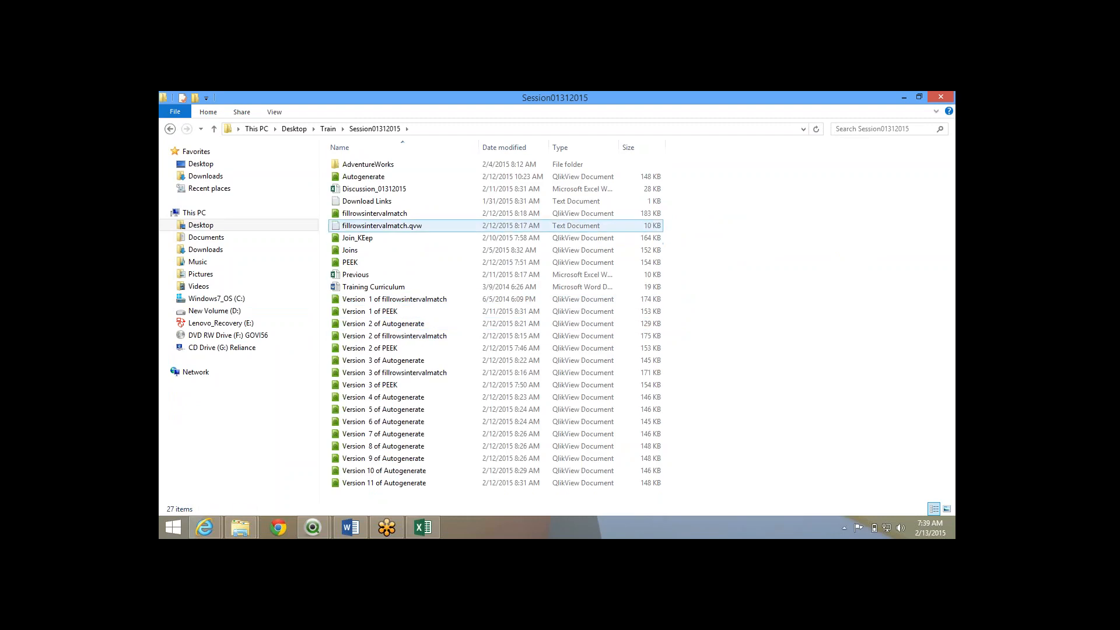
{"action": "left_click", "coordinate": [514, 129]}
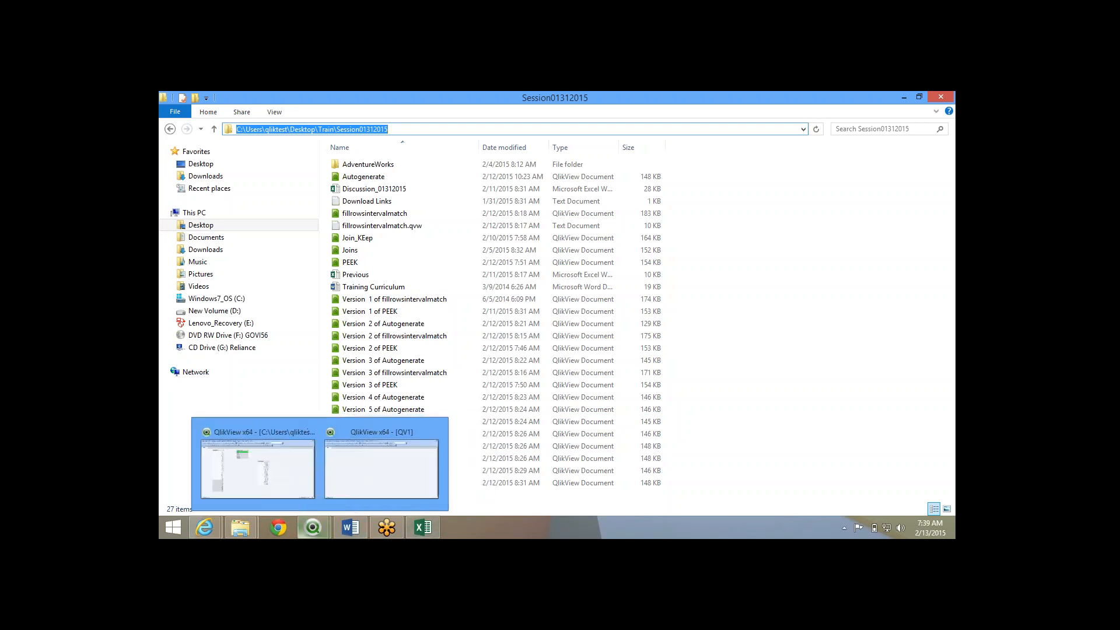
Return to the new QlikView document and save it as CrossTable in the Session01312015 folder.
{"action": "left_click", "coordinate": [312, 527]}
{"action": "left_click", "coordinate": [377, 467]}
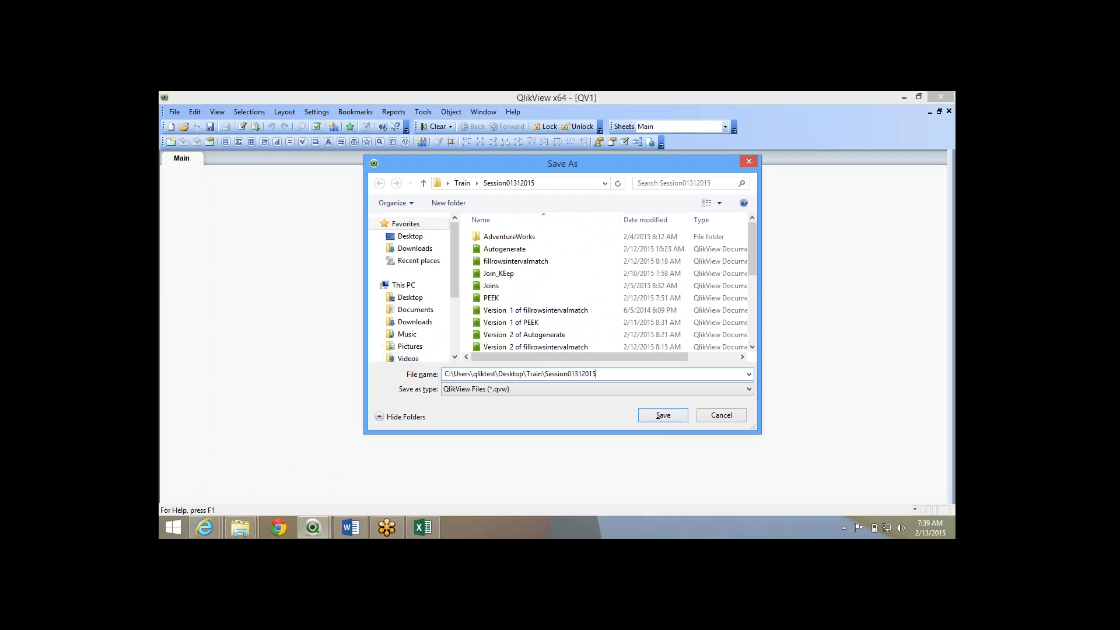
{"action": "key", "text": "Return"}
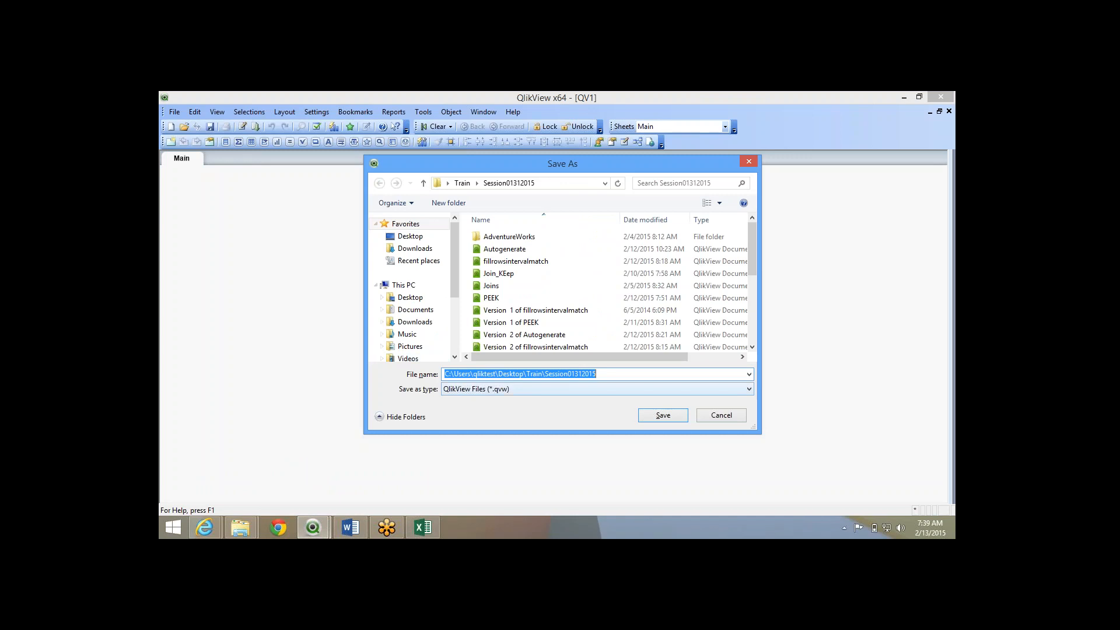
{"action": "type", "text": "CrossTable"}
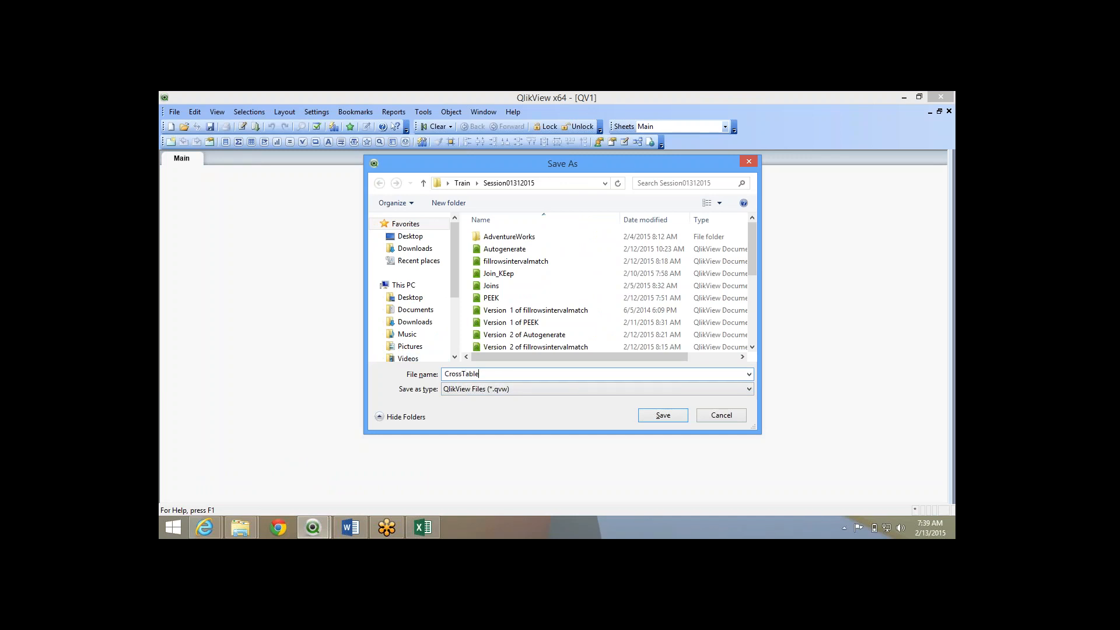
{"action": "key", "text": "Return"}
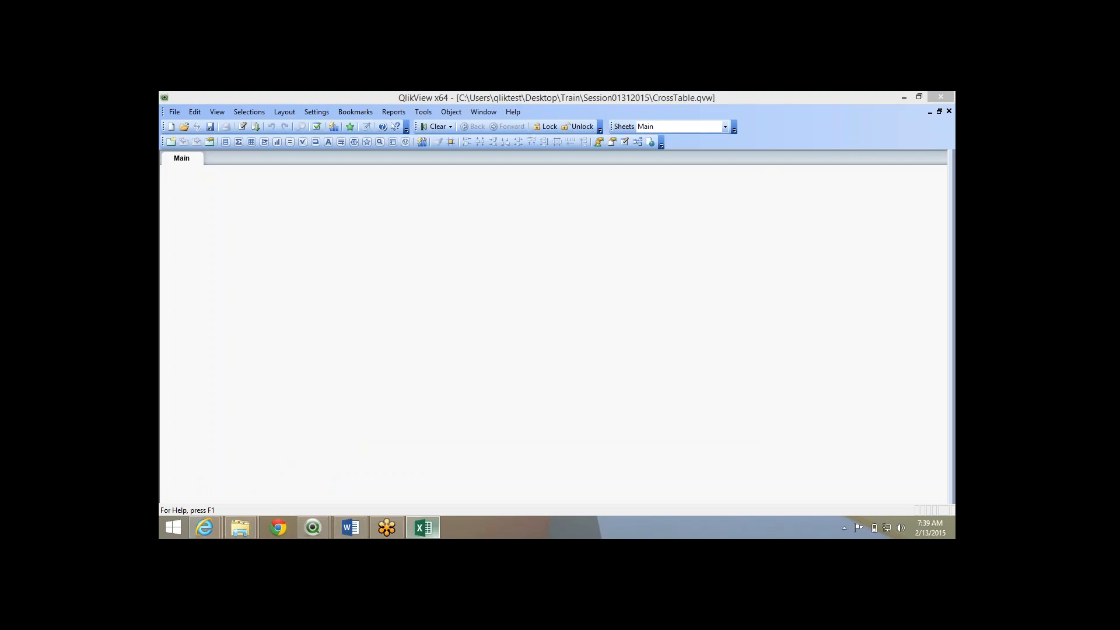
Switch to Excel and save a copy of the CrossTab1 workbook in the Session01312015 folder under the same name.
{"action": "left_click", "coordinate": [423, 528]}
{"action": "left_click", "coordinate": [175, 113]}
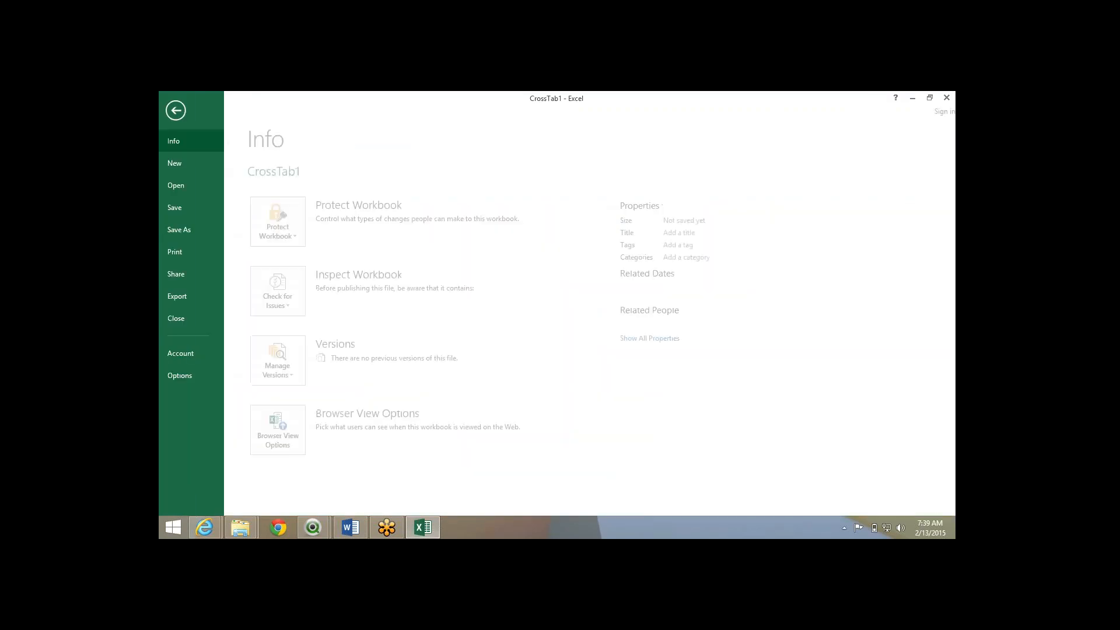
{"action": "left_click", "coordinate": [186, 229]}
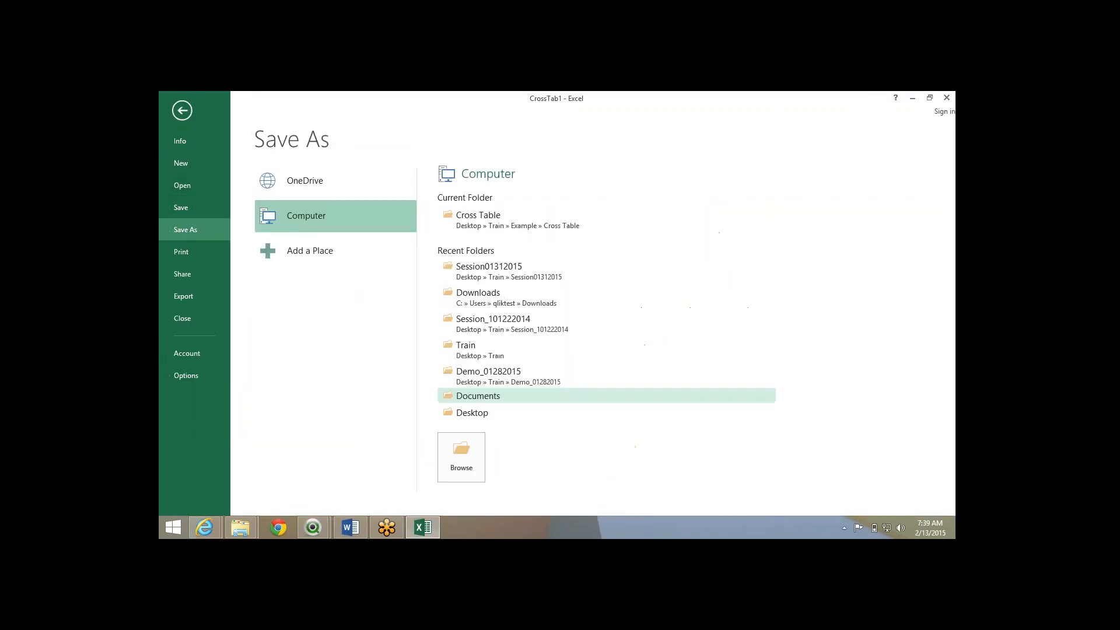
{"action": "left_click", "coordinate": [489, 267]}
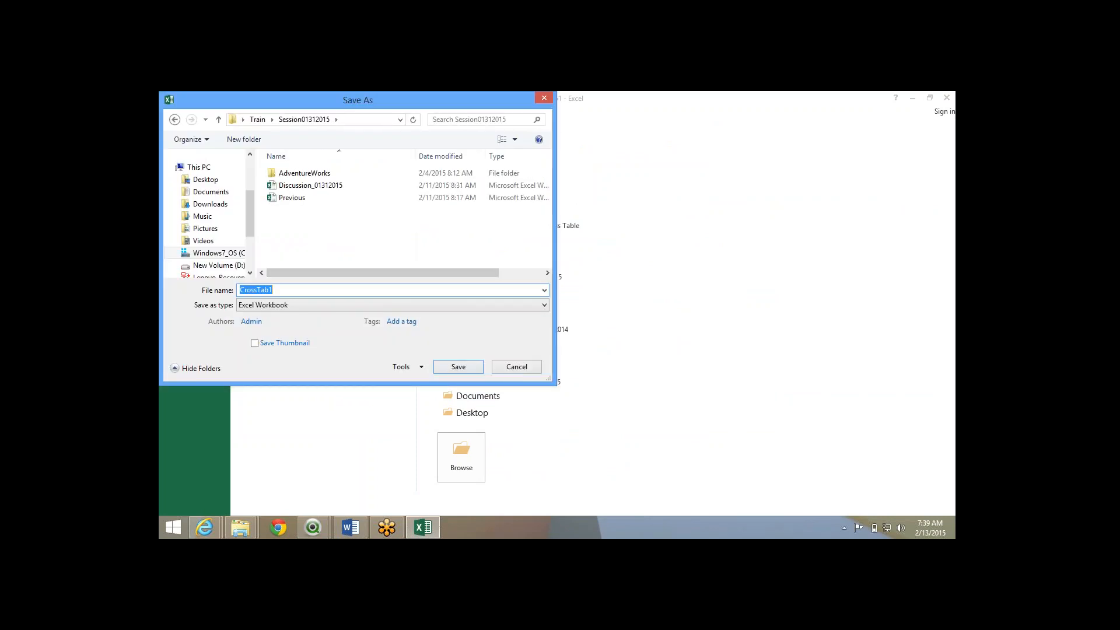
{"action": "key", "text": "Return"}
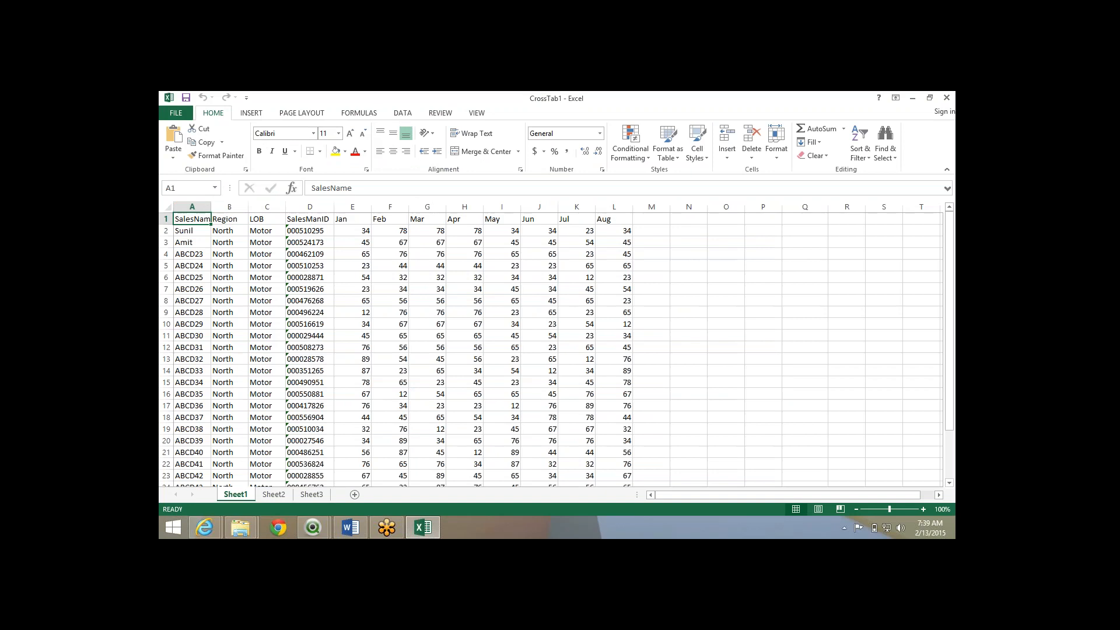
{"action": "left_click", "coordinate": [267, 242]}
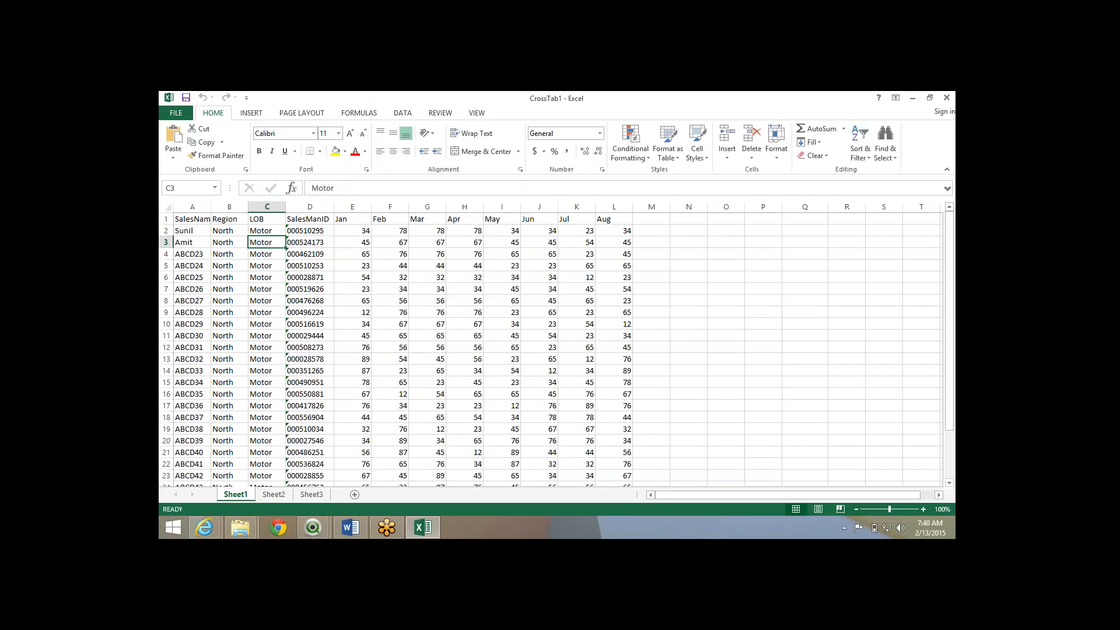
Open the Discussion_01312015 workbook from the Session01312015 folder and view its Sheet4 and Sheet6.
{"action": "key", "text": "alt+F4"}
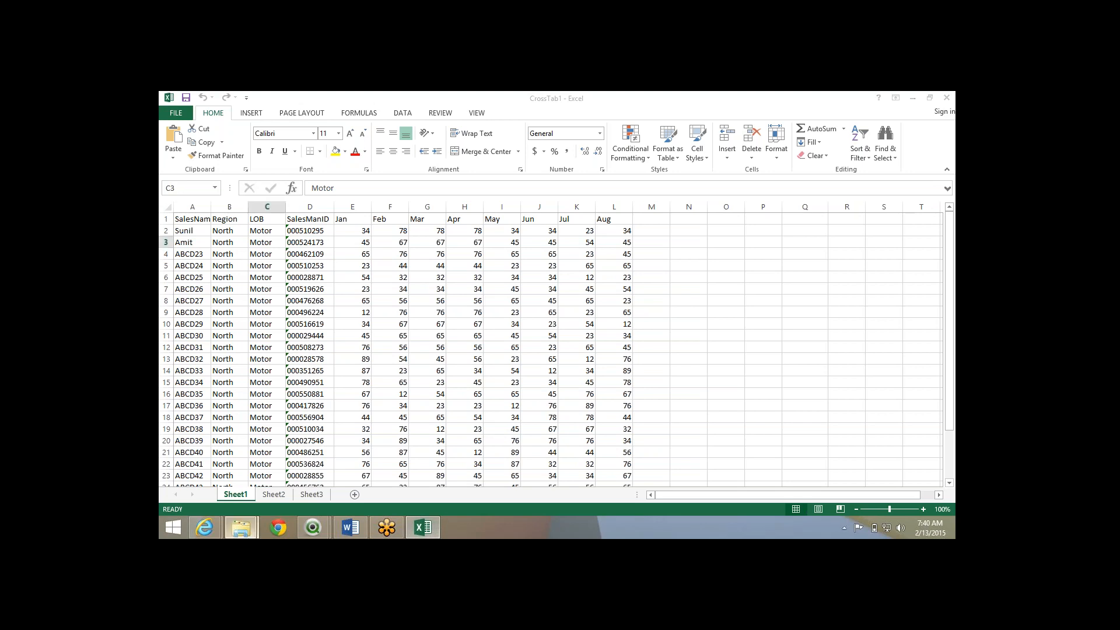
{"action": "mouse_move", "coordinate": [241, 528]}
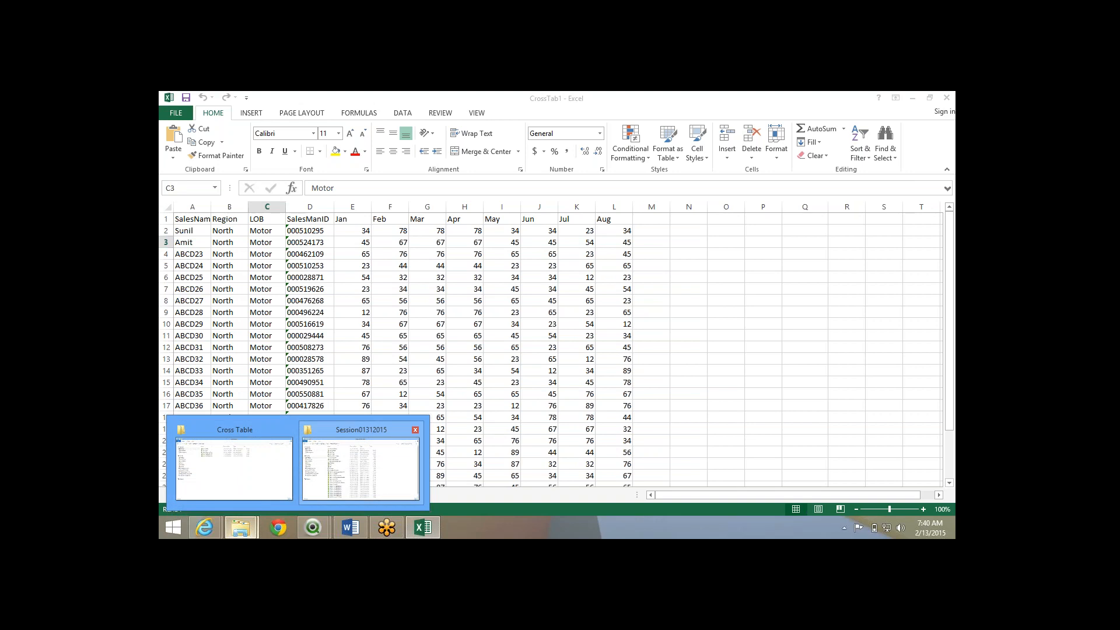
{"action": "left_click", "coordinate": [360, 464]}
{"action": "double_click", "coordinate": [389, 210]}
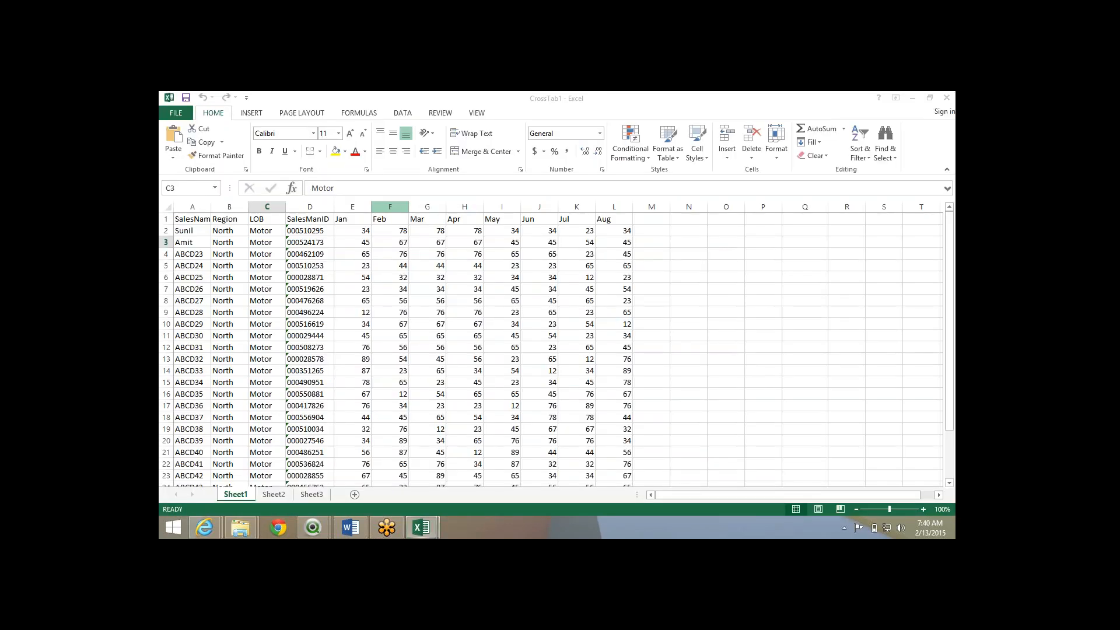
{"action": "left_click", "coordinate": [476, 495]}
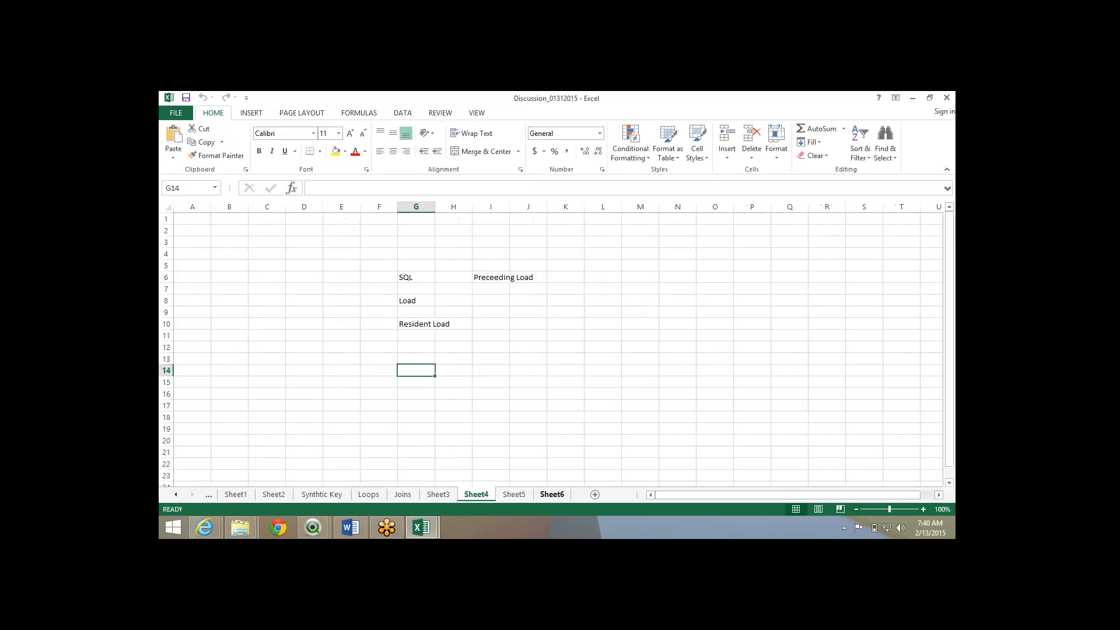
{"action": "left_click", "coordinate": [551, 495]}
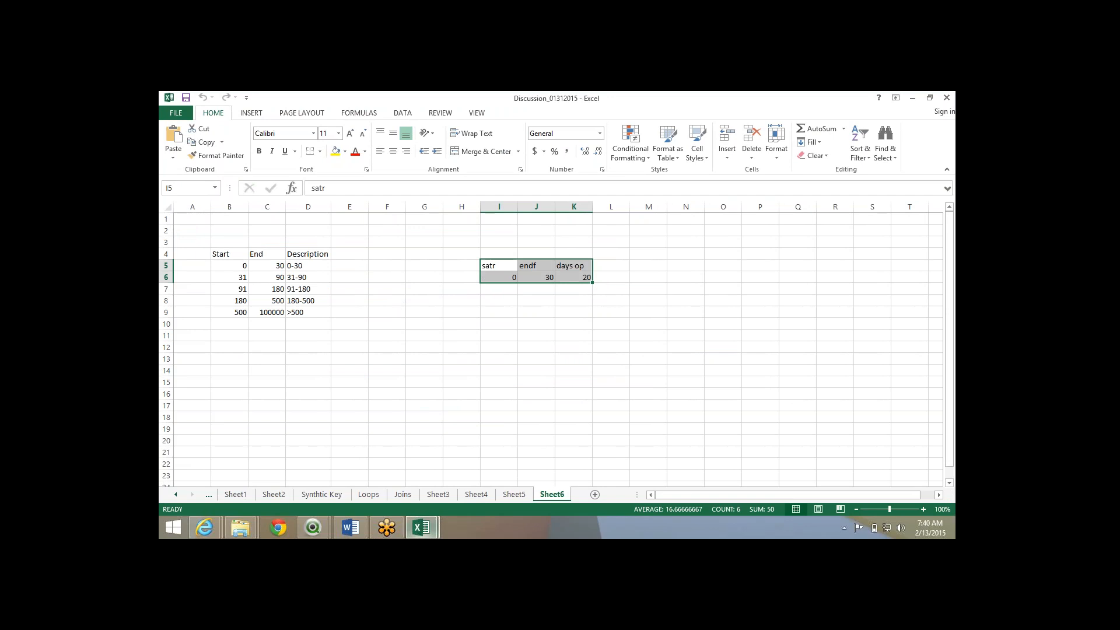
Switch back to the CrossTab1 workbook and examine the SalesManID and Region values in its rows.
{"action": "mouse_move", "coordinate": [421, 528]}
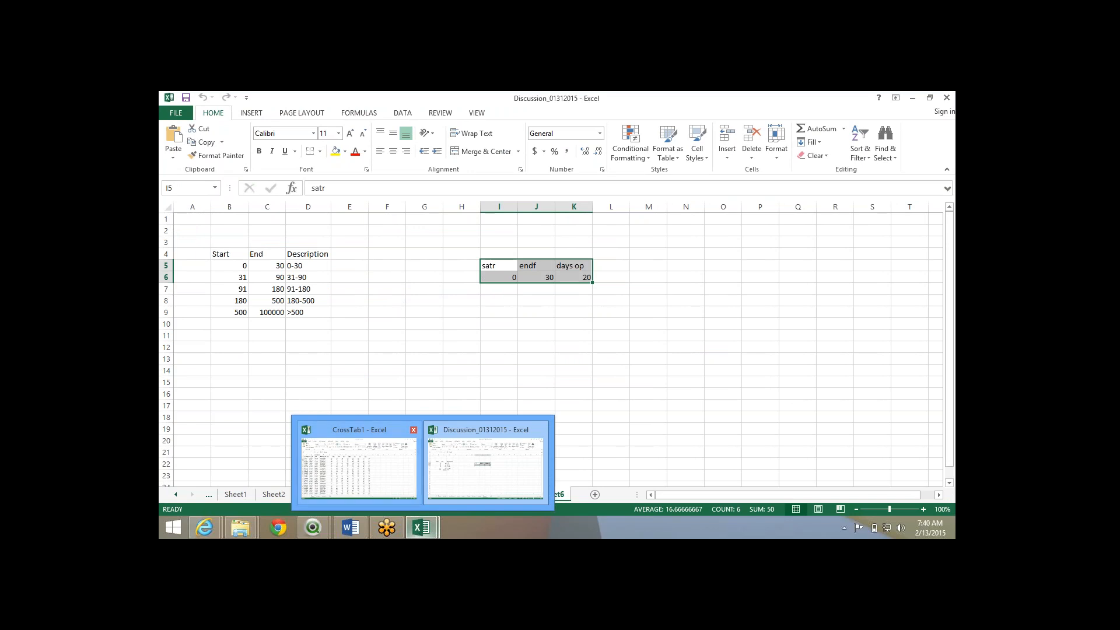
{"action": "left_click", "coordinate": [359, 467]}
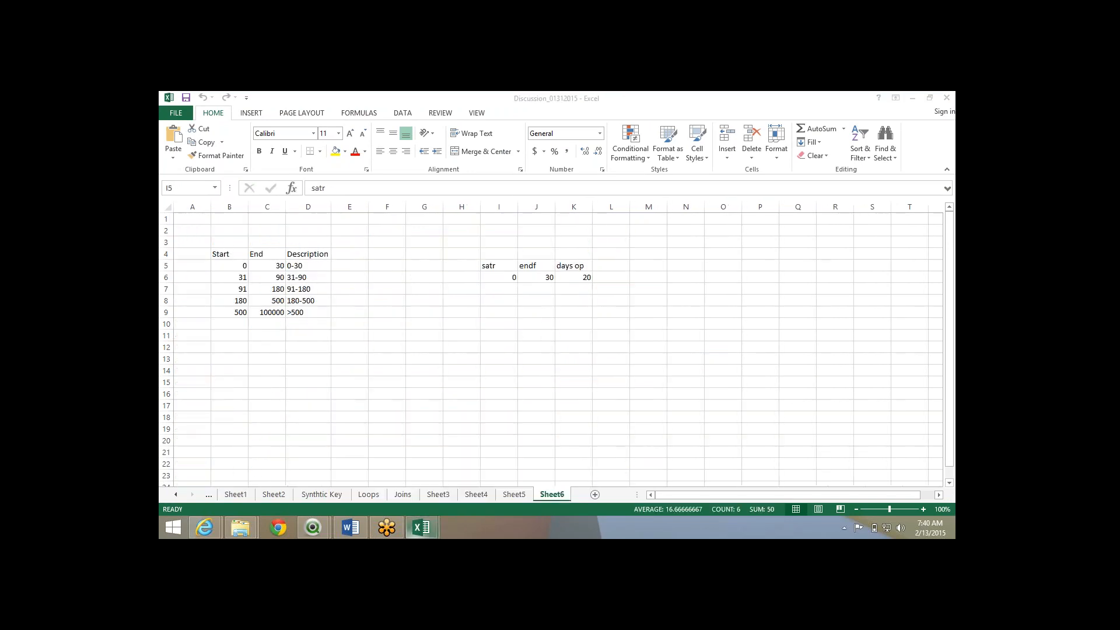
{"action": "mouse_move", "coordinate": [420, 527]}
{"action": "left_click", "coordinate": [359, 467]}
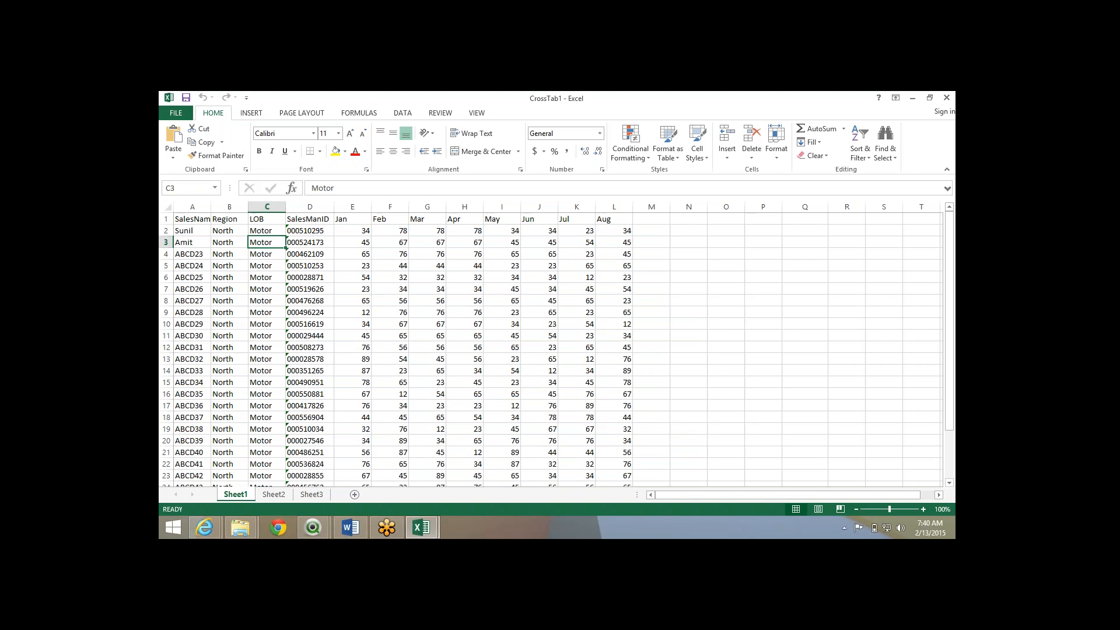
{"action": "left_click", "coordinate": [310, 324]}
{"action": "left_click", "coordinate": [230, 254]}
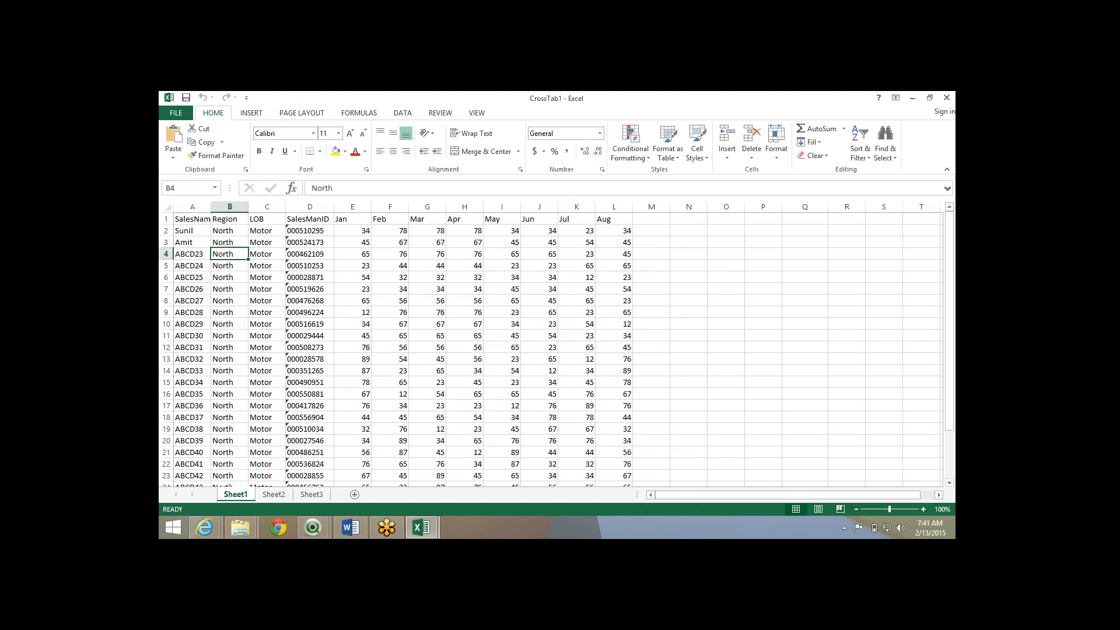
{"action": "left_click", "coordinate": [230, 243]}
Examine the SalesName, Region, LOB, SalesManID and Jan headers, and the SalesManID and Jan value in row 4.
{"action": "left_click", "coordinate": [192, 219]}
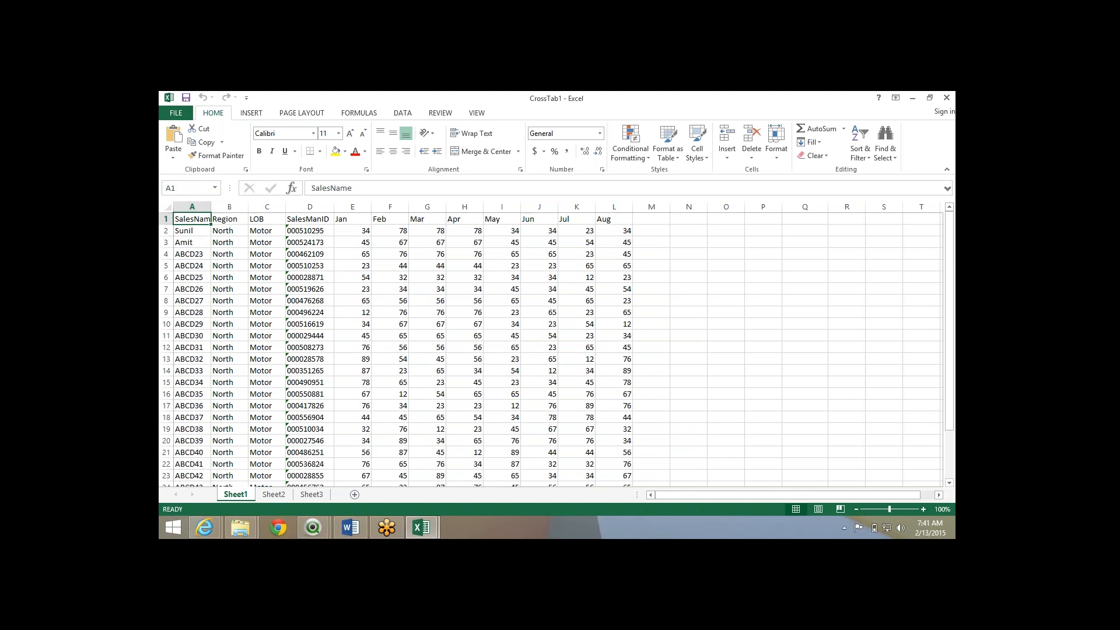
{"action": "left_click", "coordinate": [229, 219]}
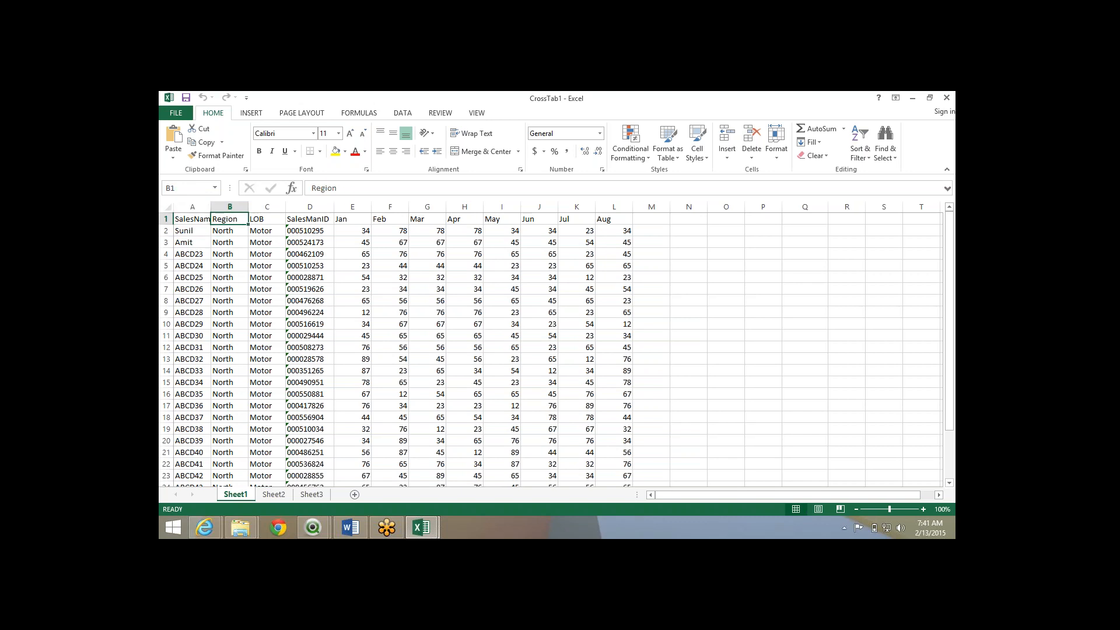
{"action": "left_click", "coordinate": [267, 219]}
{"action": "left_click", "coordinate": [309, 219]}
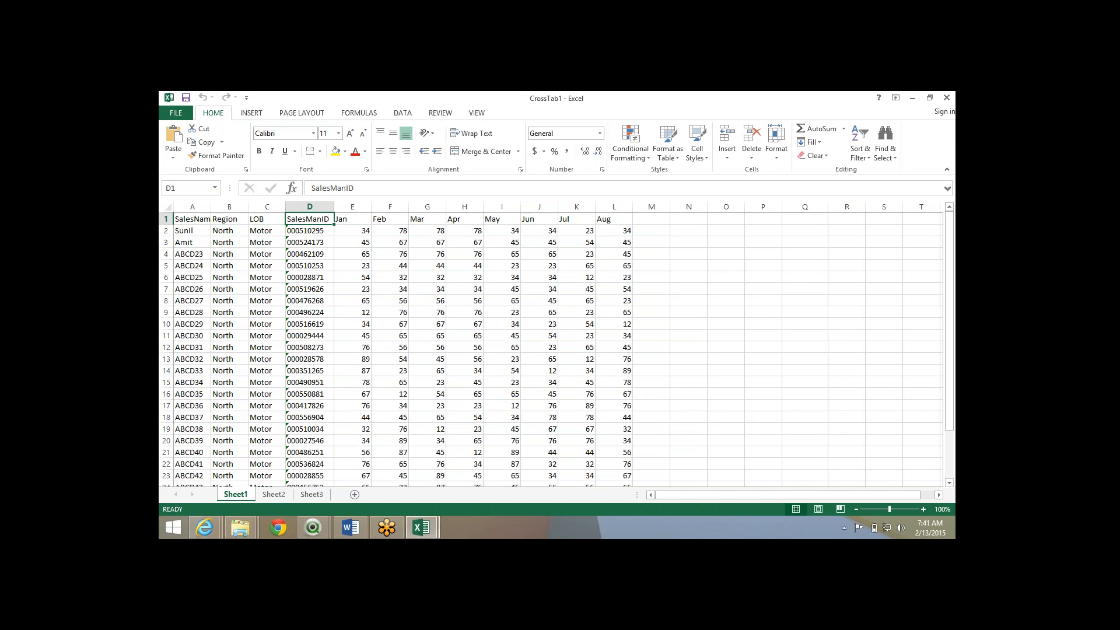
{"action": "left_click", "coordinate": [353, 219]}
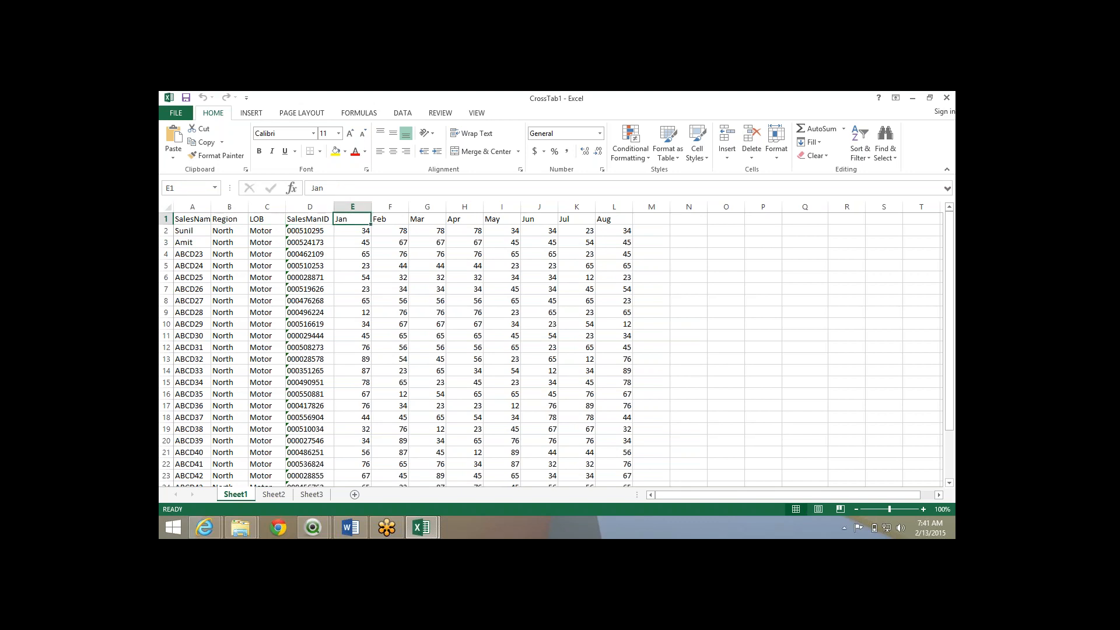
{"action": "left_click", "coordinate": [309, 254]}
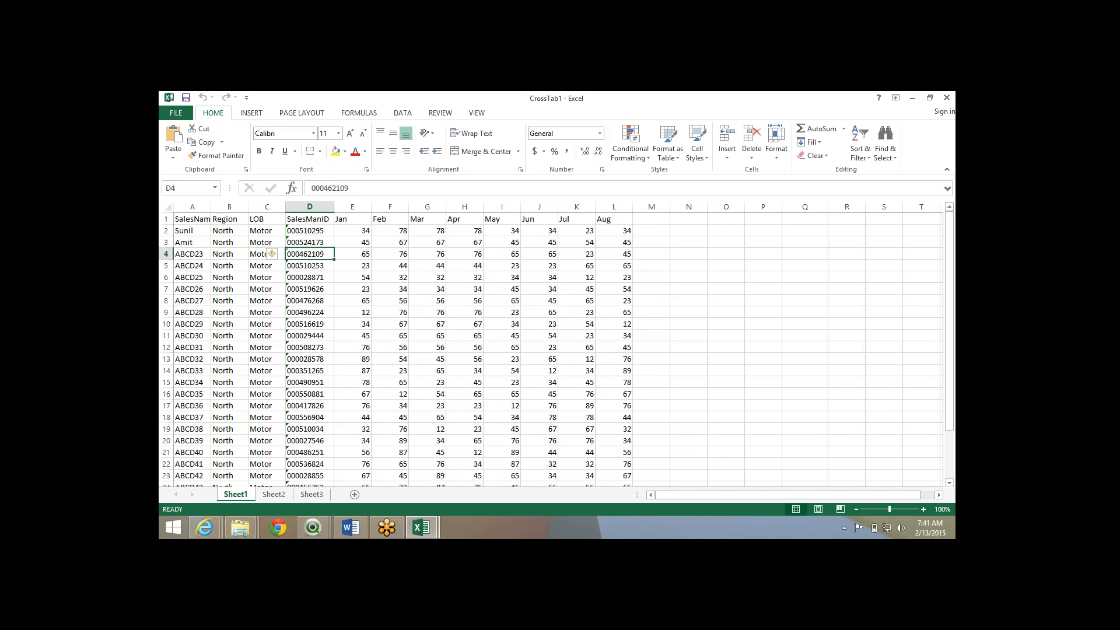
{"action": "double_click", "coordinate": [352, 254]}
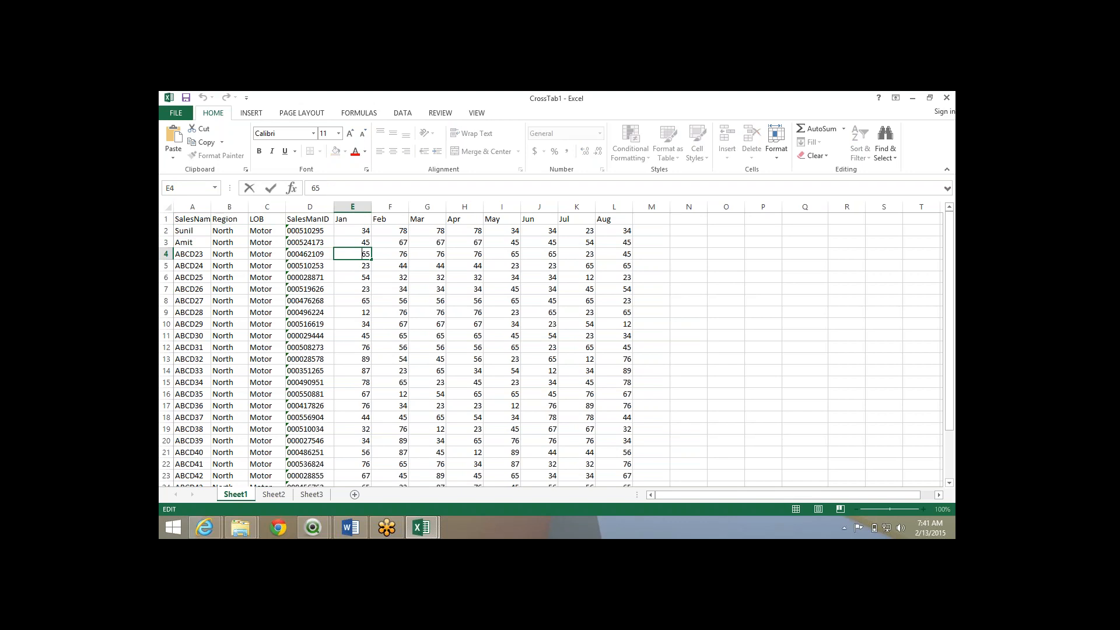
List the entries Sales, Invoice and Date in cells O6 to O8, beside the data.
{"action": "left_click", "coordinate": [725, 277]}
{"action": "type", "text": "Dales"}
{"action": "key", "text": "Return"}
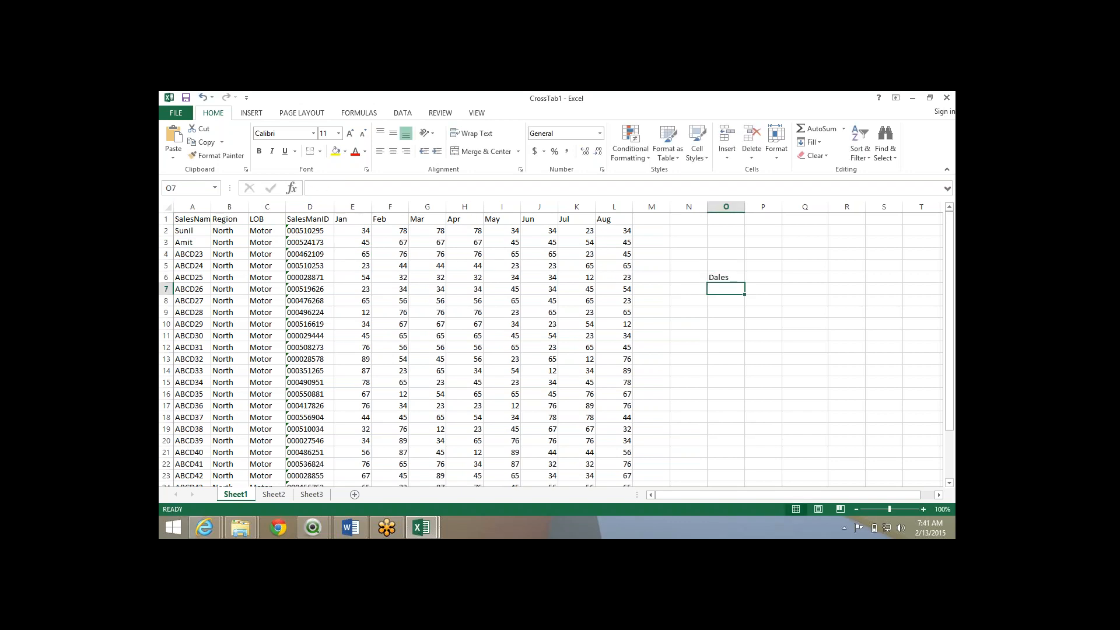
{"action": "key", "text": "Up"}
{"action": "type", "text": "Sales"}
{"action": "key", "text": "Return"}
{"action": "type", "text": "Inv"}
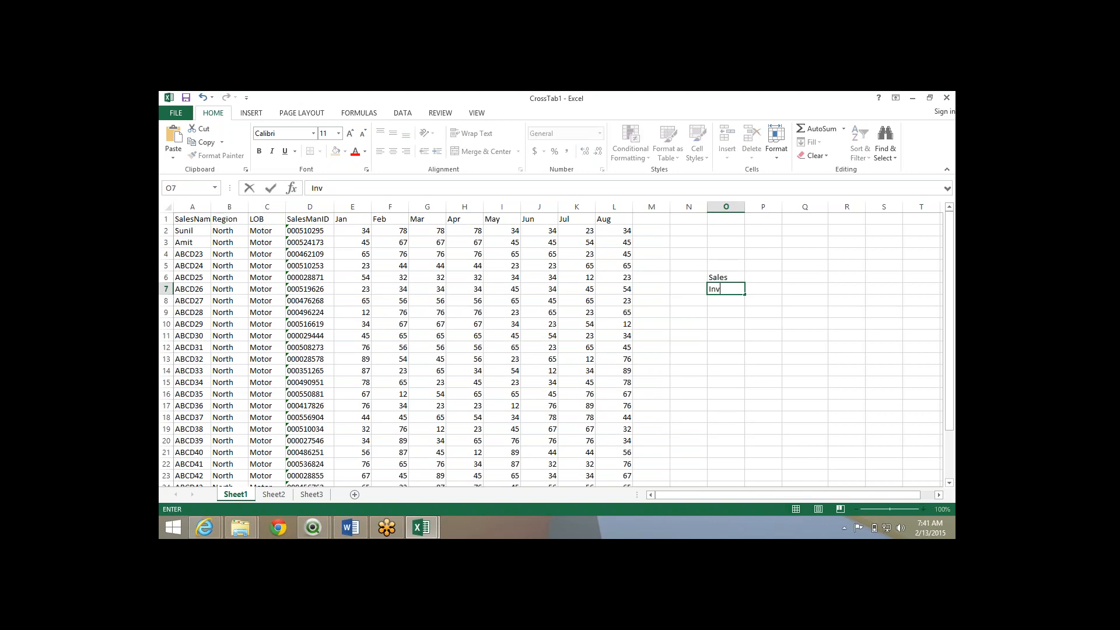
{"action": "type", "text": "oice"}
{"action": "key", "text": "Return"}
{"action": "type", "text": "Date"}
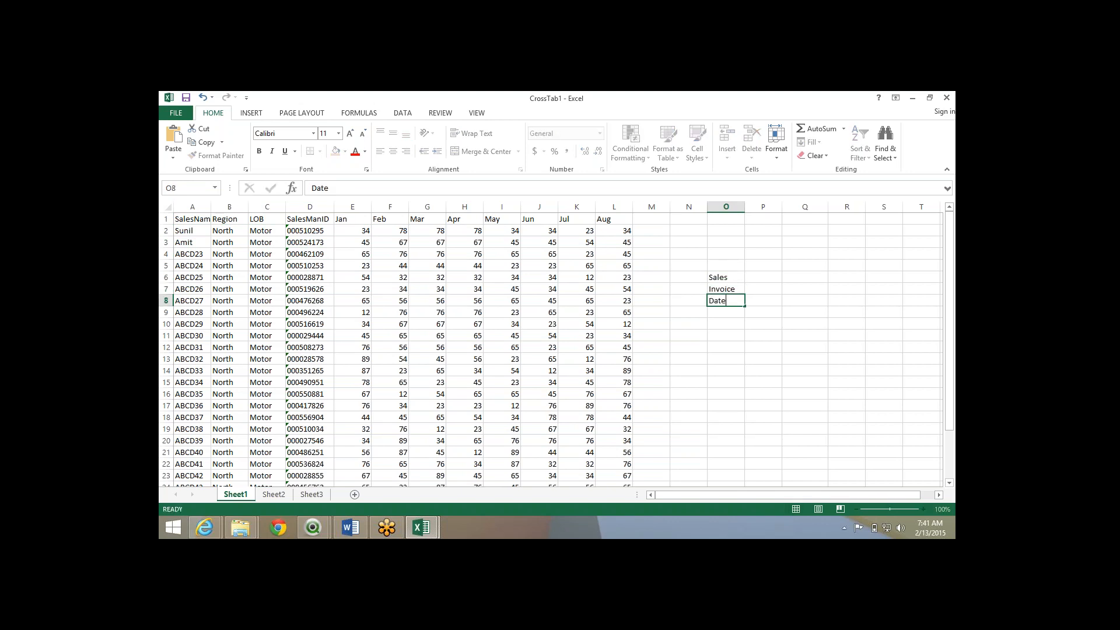
{"action": "key", "text": "Return"}
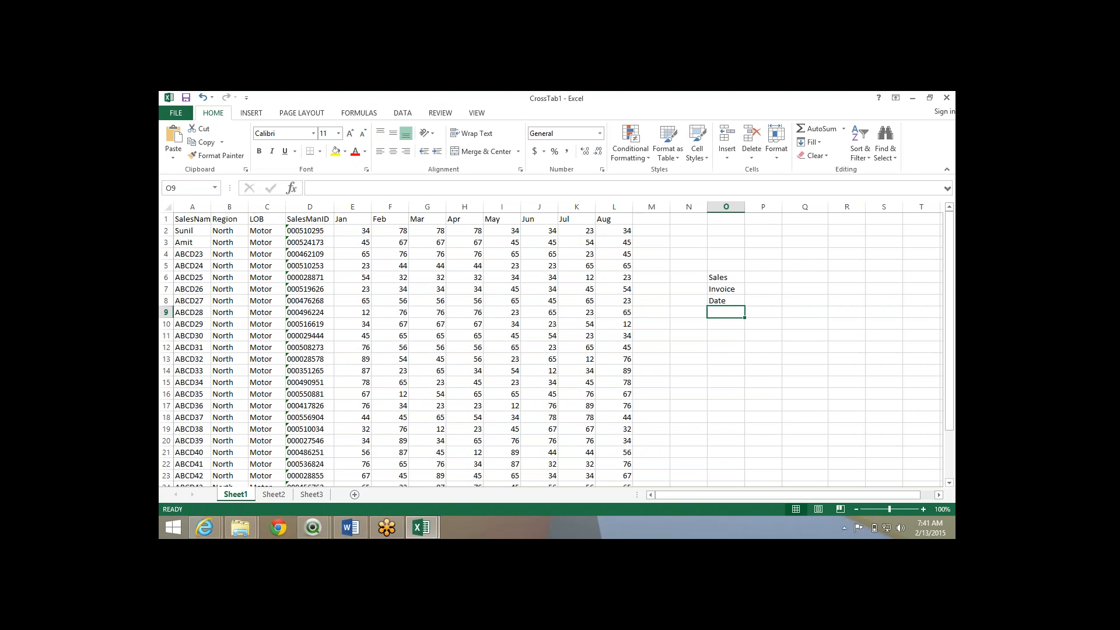
Add Amount and Month to the list in cells O9 and O10.
{"action": "type", "text": "Amount"}
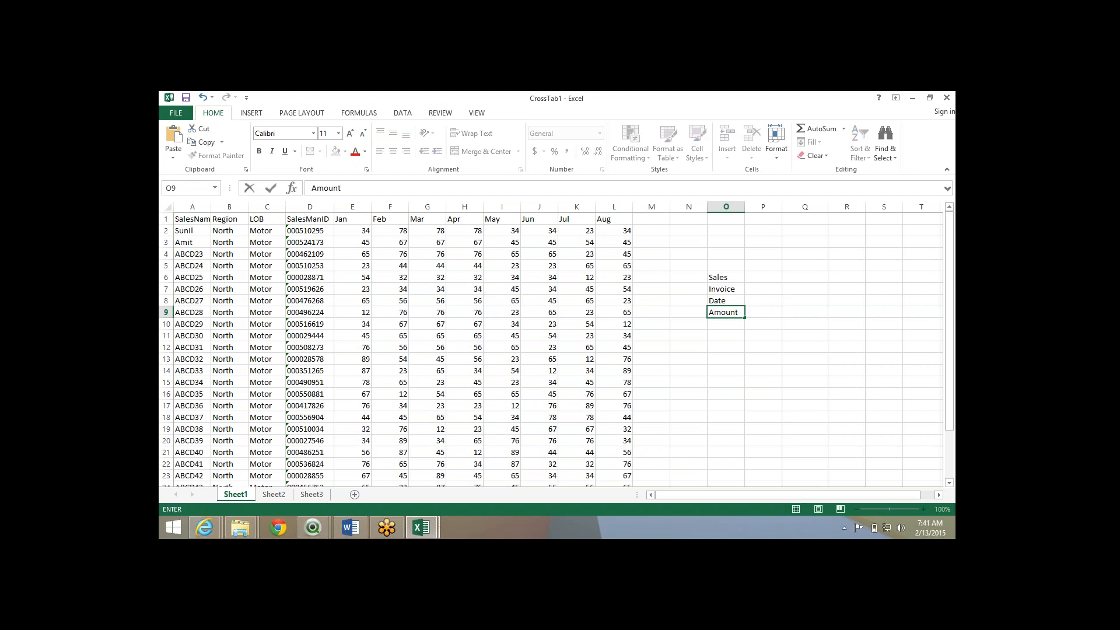
{"action": "key", "text": "Return"}
{"action": "key", "text": "Return"}
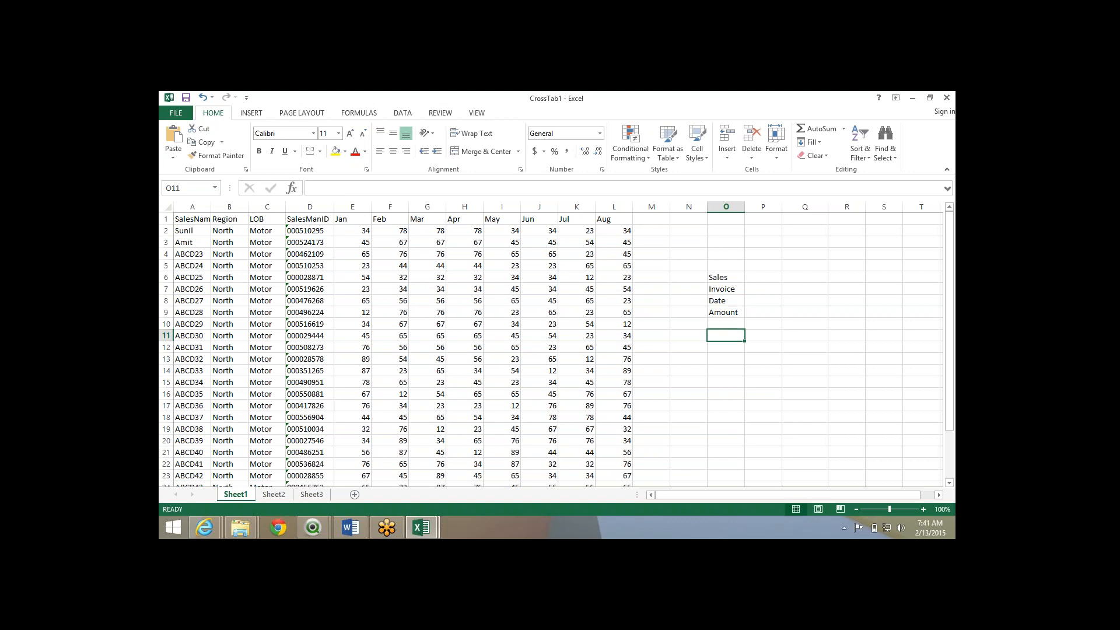
{"action": "key", "text": "Up"}
{"action": "type", "text": "Month"}
{"action": "key", "text": "Return"}
{"action": "key", "text": "Up"}
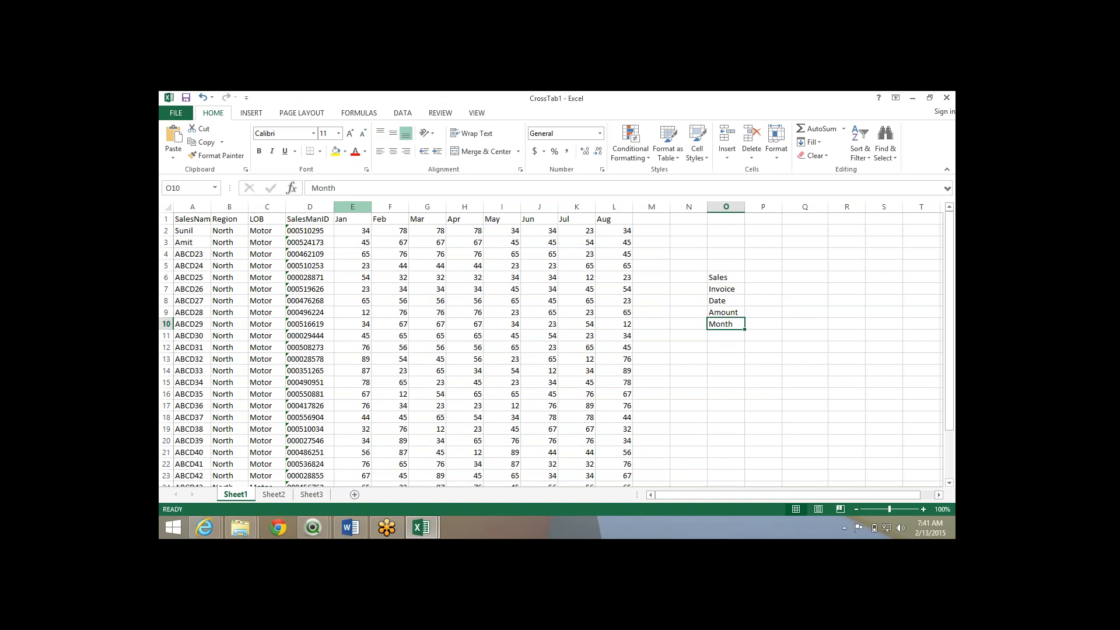
Examine the monthly columns, the data block from SalesName to Aug, and the Jan to Aug headers.
{"action": "left_click", "coordinate": [352, 207]}
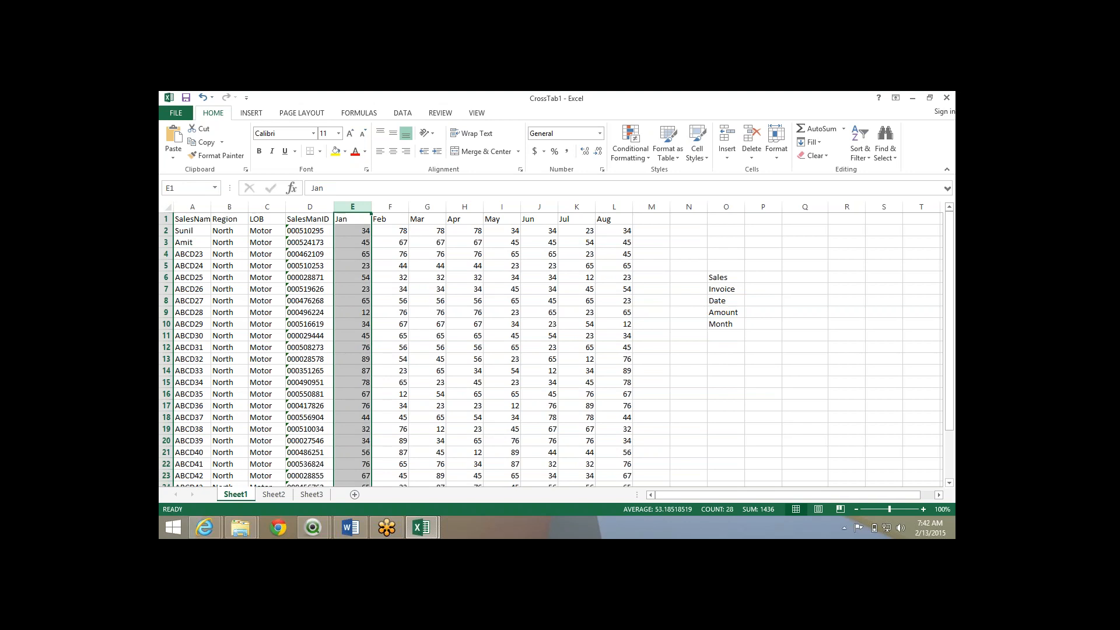
{"action": "left_click_drag", "start_coordinate": [352, 206], "coordinate": [578, 217]}
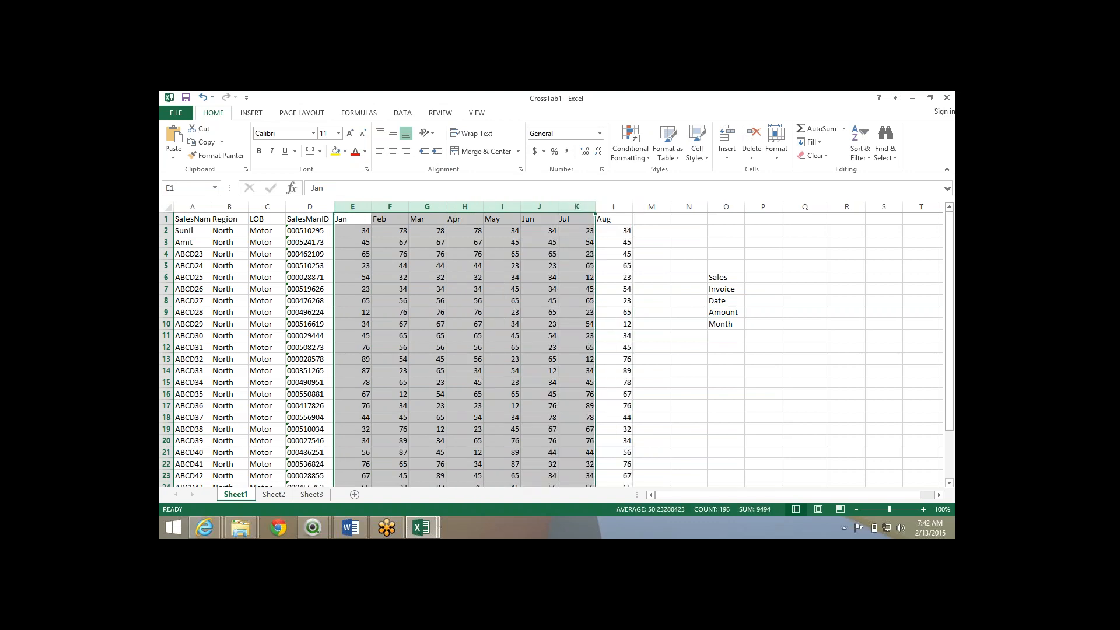
{"action": "left_click_drag", "start_coordinate": [309, 219], "coordinate": [577, 382]}
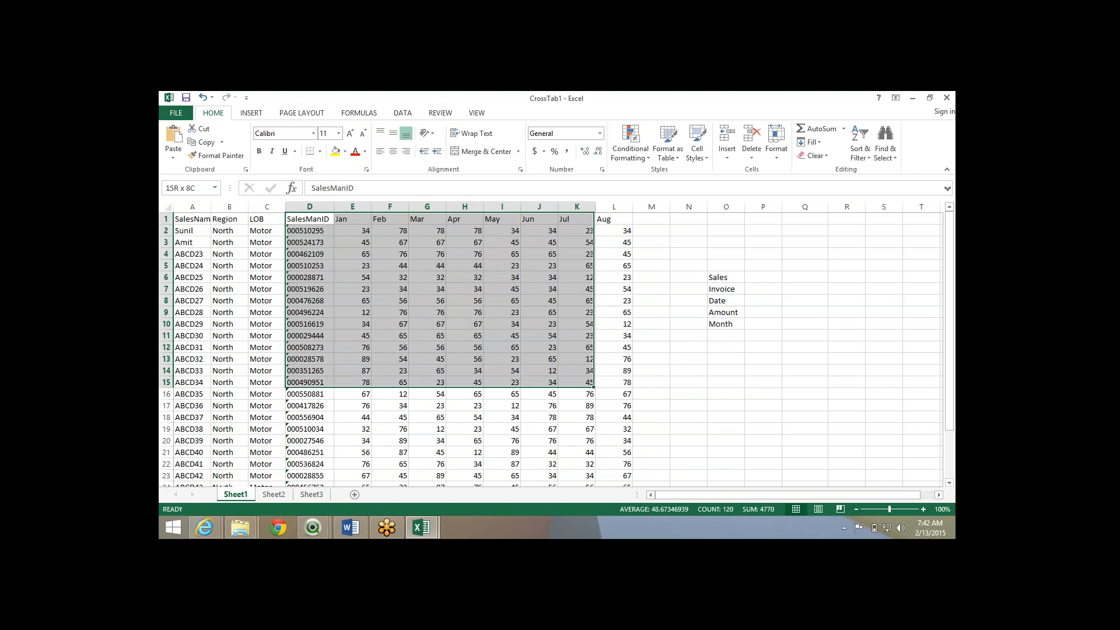
{"action": "left_click", "coordinate": [652, 406]}
{"action": "left_click_drag", "start_coordinate": [192, 219], "coordinate": [613, 434]}
{"action": "left_click_drag", "start_coordinate": [352, 219], "coordinate": [526, 221]}
{"action": "left_click_drag", "start_coordinate": [344, 219], "coordinate": [619, 220]}
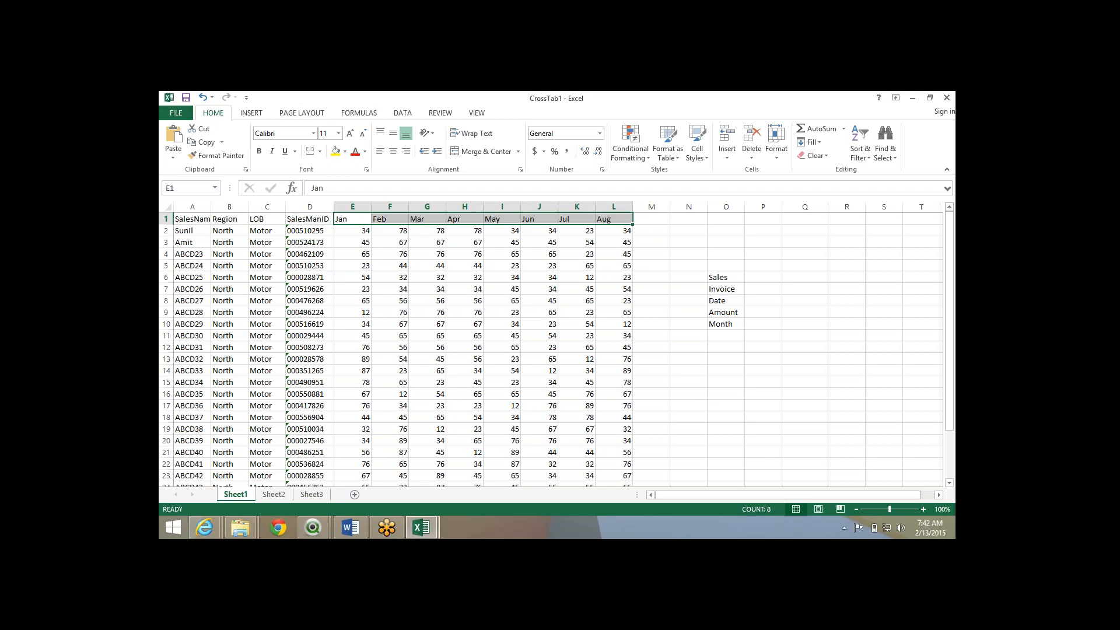
Compare the Month and Sales entries in column O with the SalesManID, Jan and Apr headers.
{"action": "left_click", "coordinate": [726, 324]}
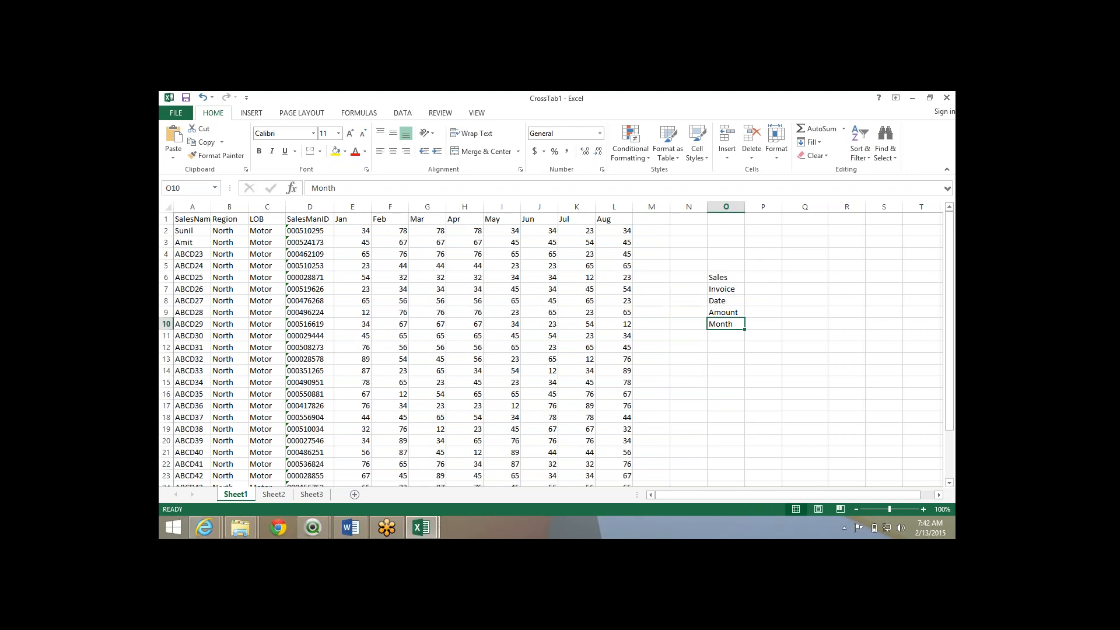
{"action": "left_click", "coordinate": [726, 277]}
{"action": "left_click", "coordinate": [310, 220]}
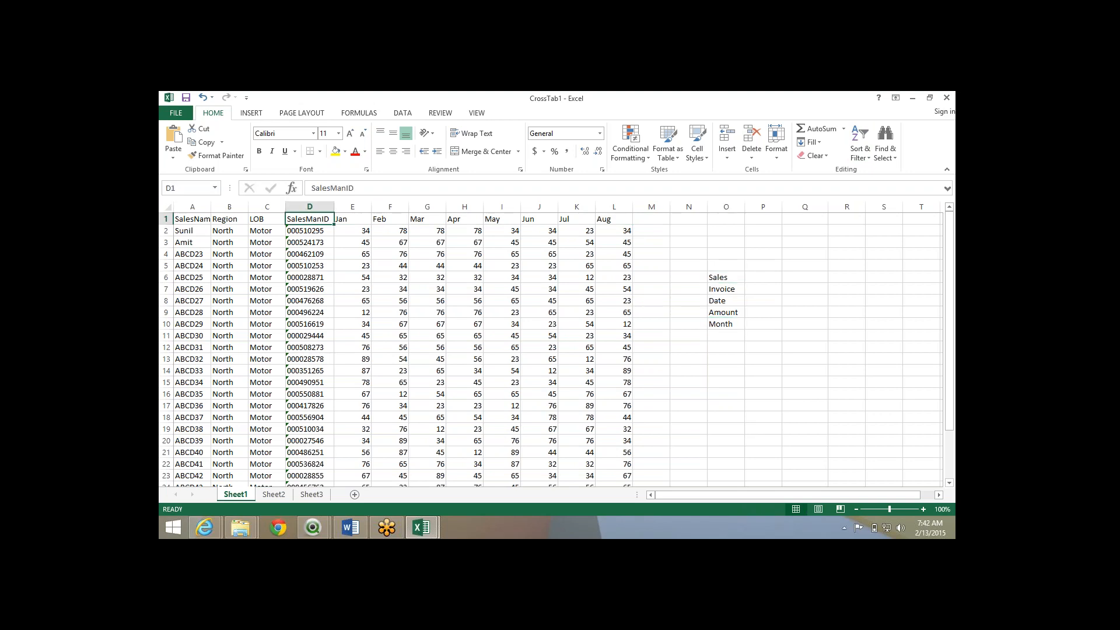
{"action": "left_click", "coordinate": [353, 219]}
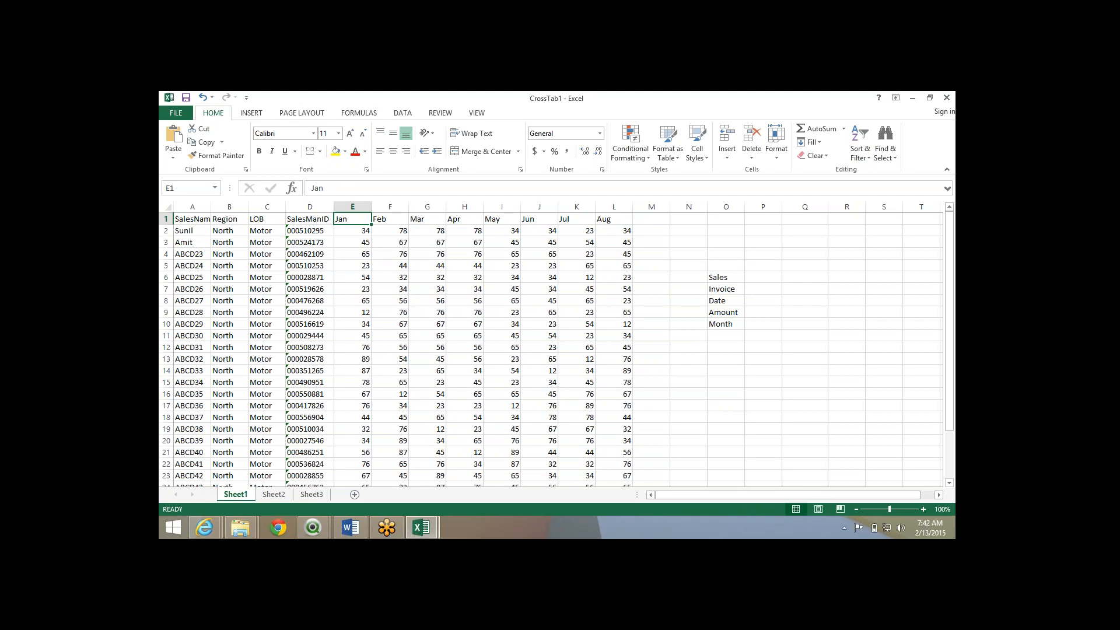
{"action": "left_click", "coordinate": [464, 220]}
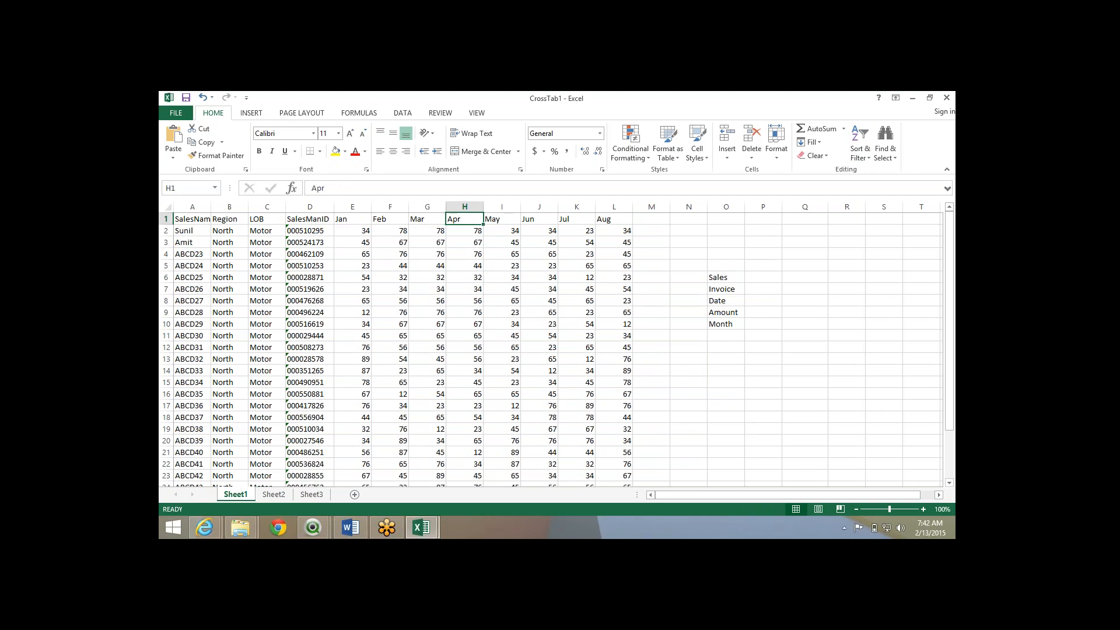
Clear the list of entries from cells O6 to O12.
{"action": "mouse_move", "coordinate": [726, 278]}
{"action": "left_mouse_down"}
{"action": "mouse_move", "coordinate": [726, 347]}
{"action": "mouse_move", "coordinate": [726, 277]}
{"action": "left_mouse_up"}
{"action": "left_click", "coordinate": [763, 347]}
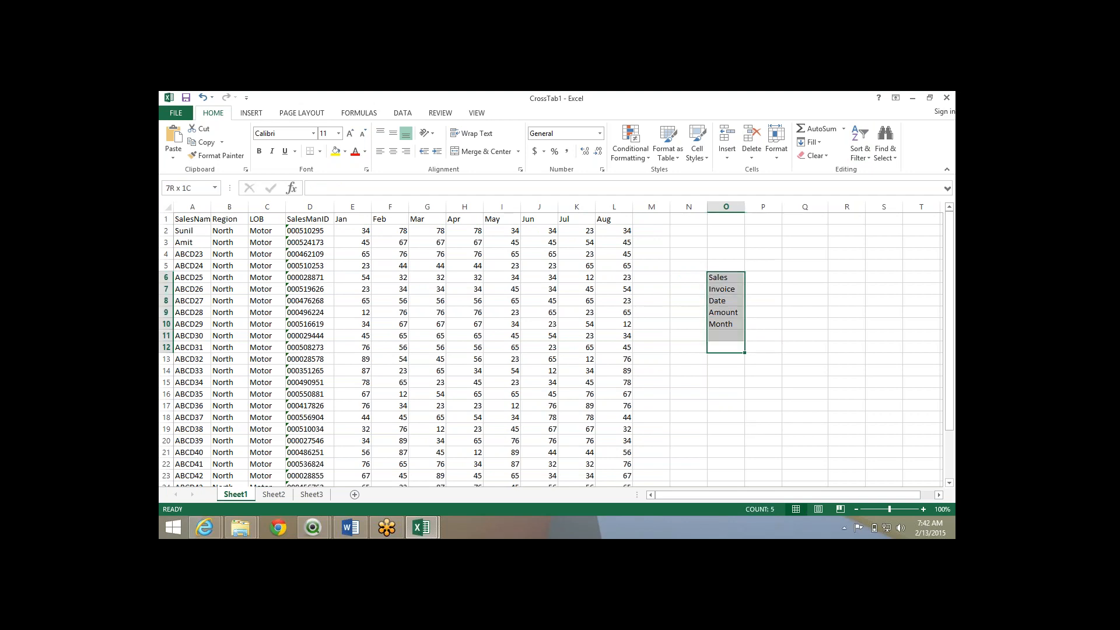
{"action": "key", "text": "Delete"}
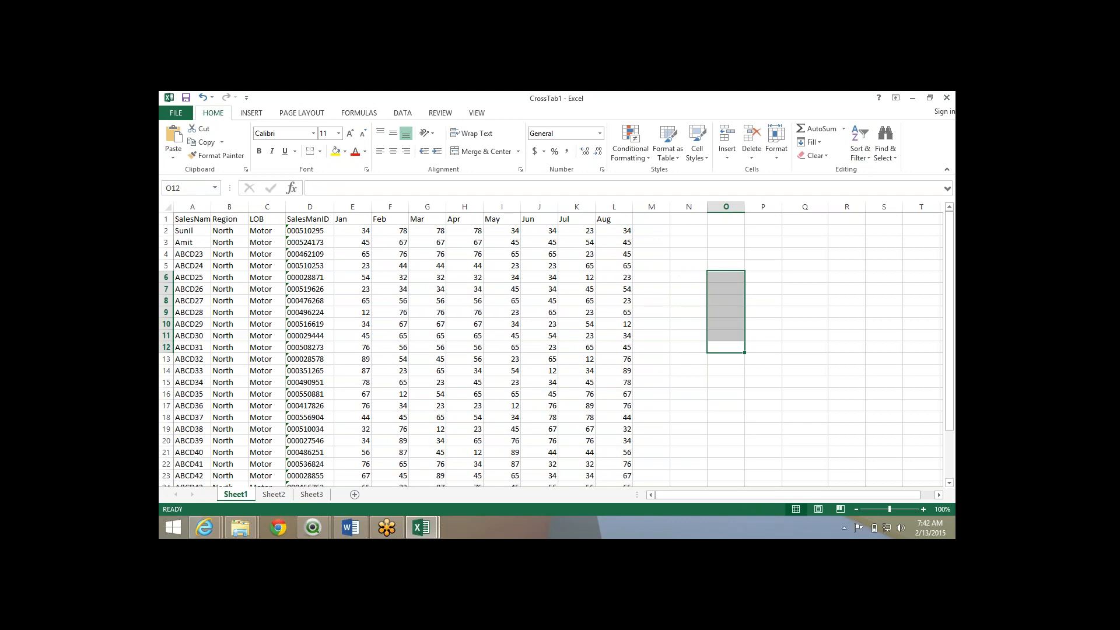
Copy the first salesperson's name, region, LOB and SalesManID from A2:D2 to the cells starting at N6.
{"action": "left_click_drag", "start_coordinate": [192, 231], "coordinate": [310, 231]}
{"action": "key", "text": "ctrl+c"}
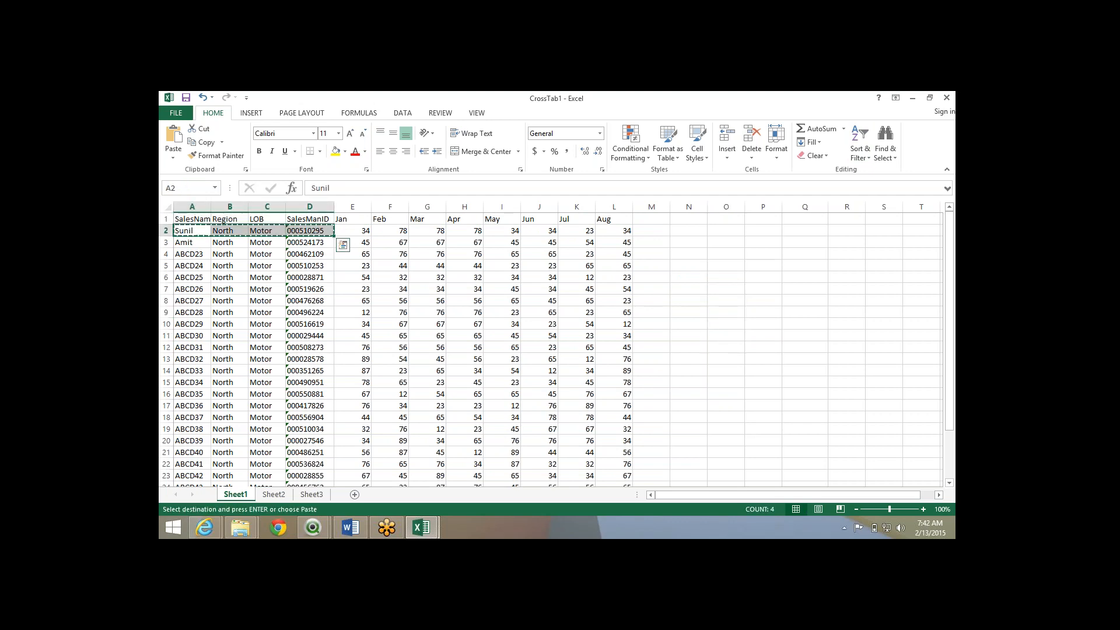
{"action": "left_click", "coordinate": [688, 278]}
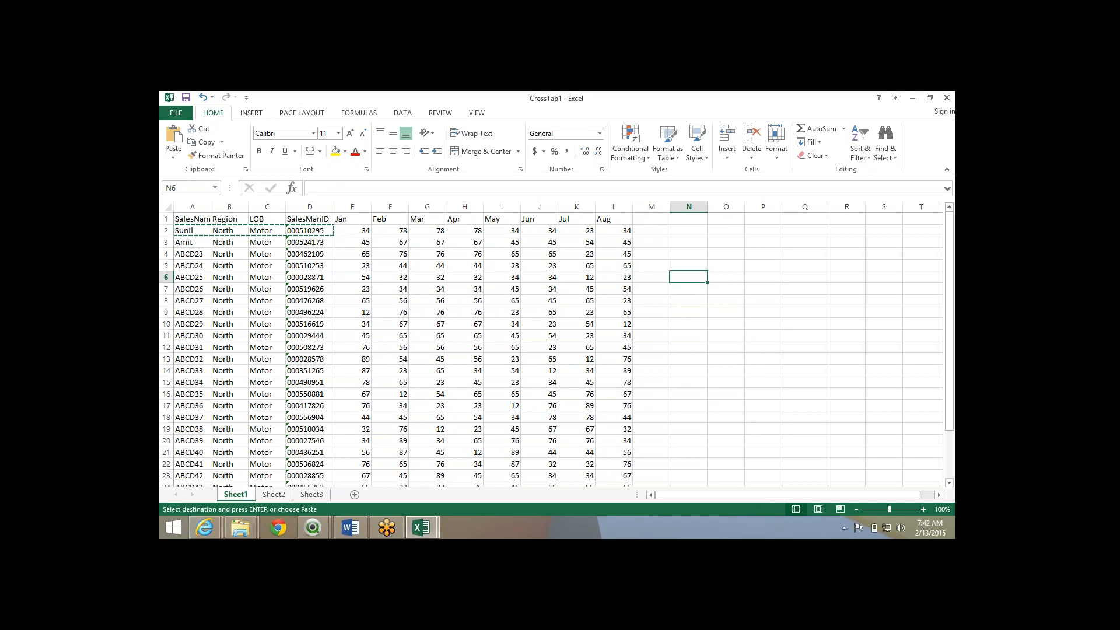
{"action": "key", "text": "ctrl+v"}
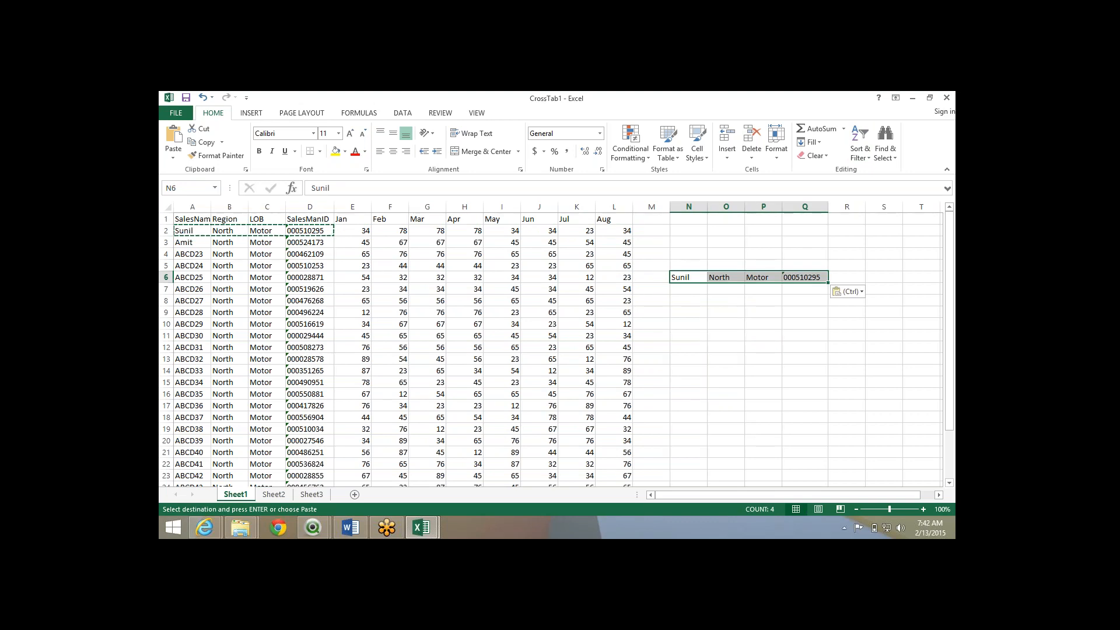
{"action": "left_click_drag", "start_coordinate": [352, 220], "coordinate": [619, 220]}
{"action": "key", "text": "ctrl+c"}
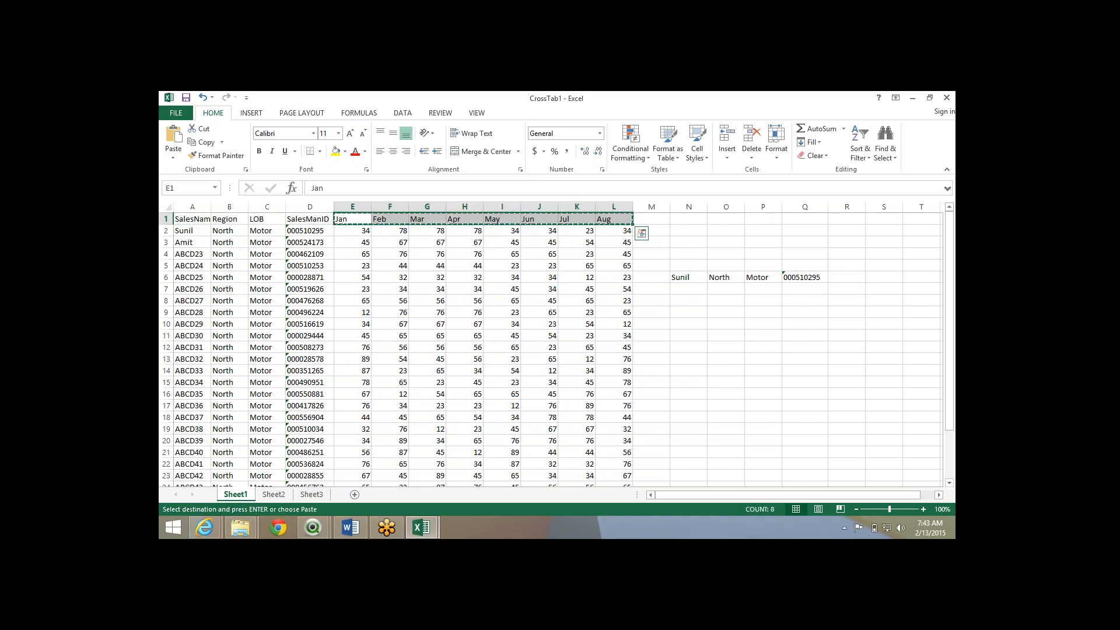
{"action": "left_click", "coordinate": [838, 279]}
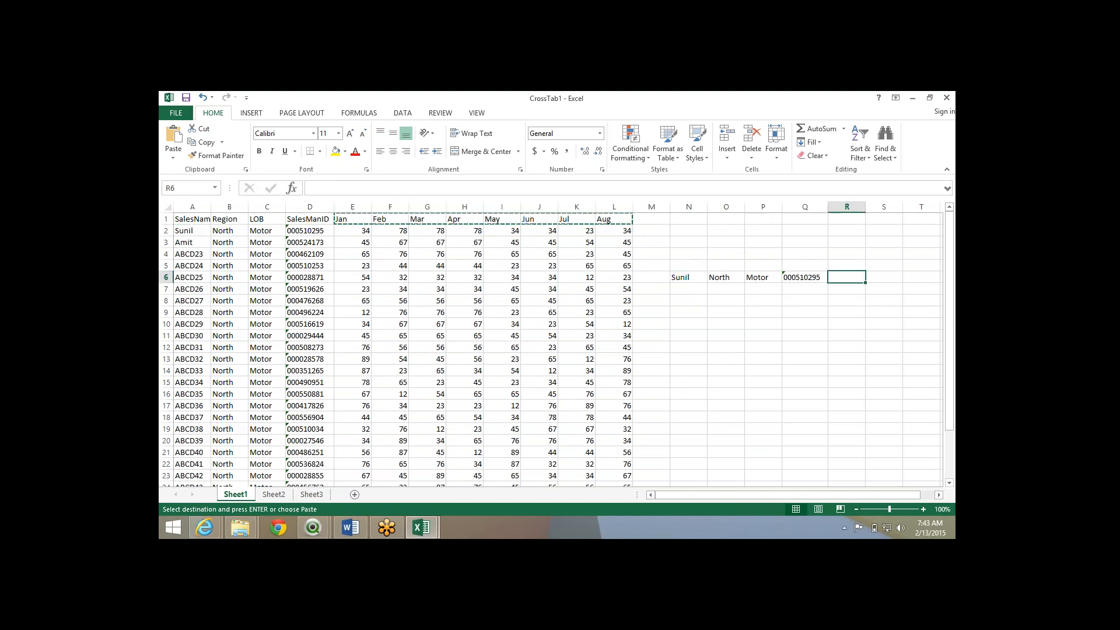
{"action": "right_click", "coordinate": [838, 280]}
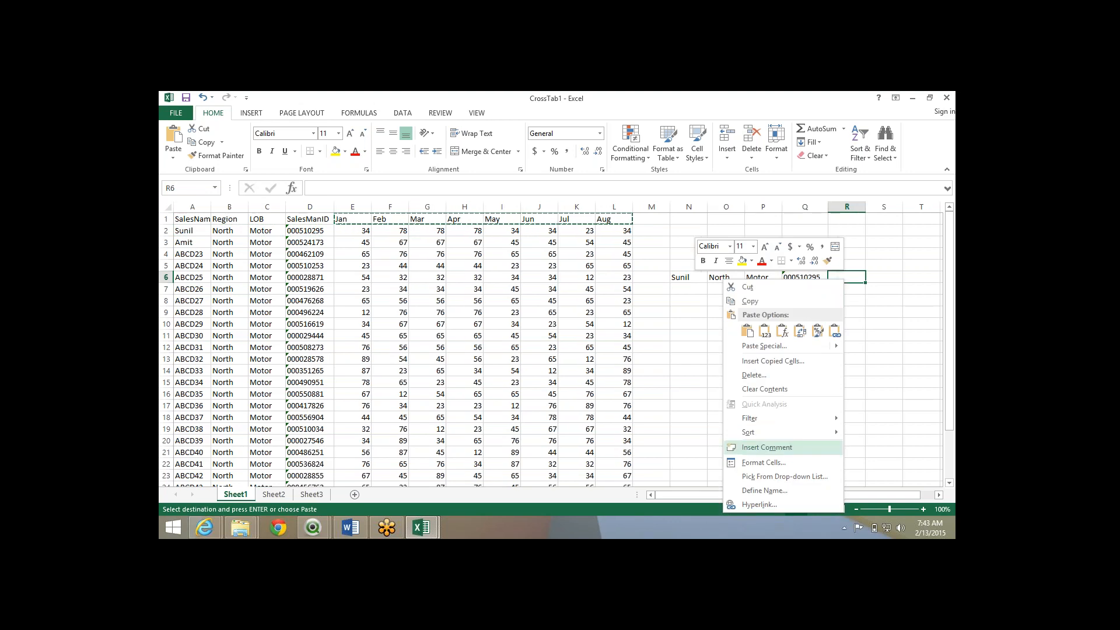
{"action": "left_click", "coordinate": [764, 346]}
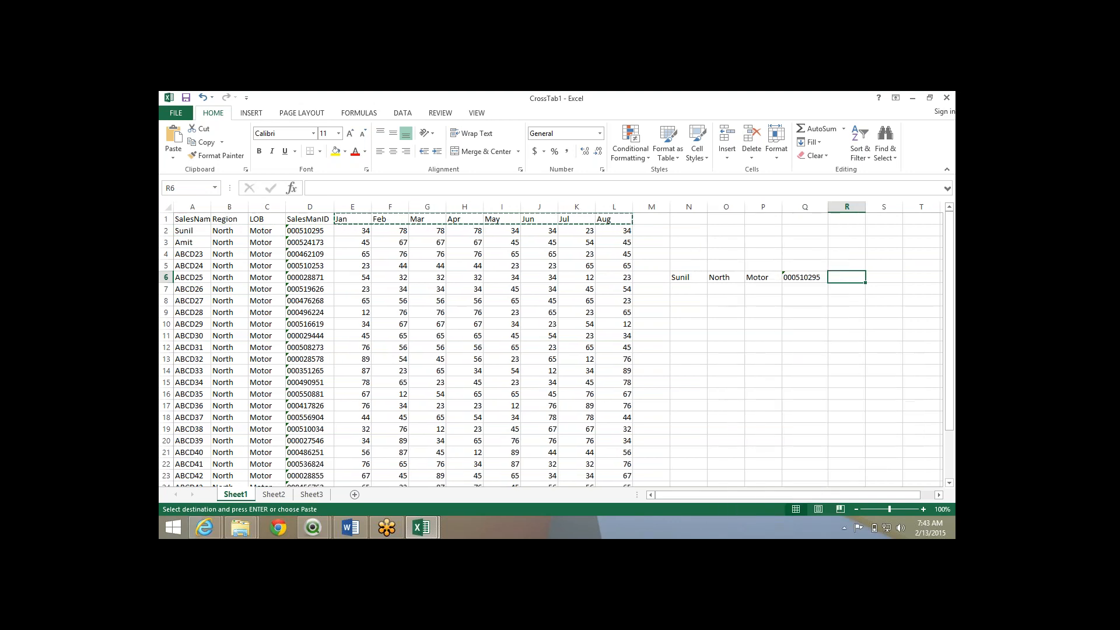
{"action": "key", "text": "alt+d"}
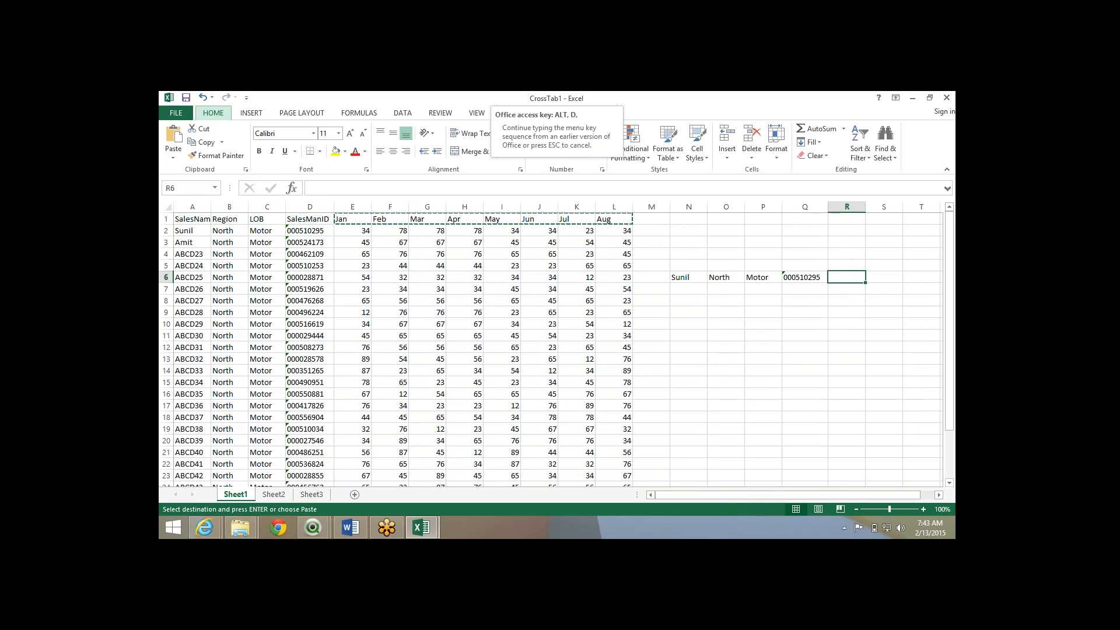
{"action": "key", "text": "e"}
{"action": "key", "text": "Return"}
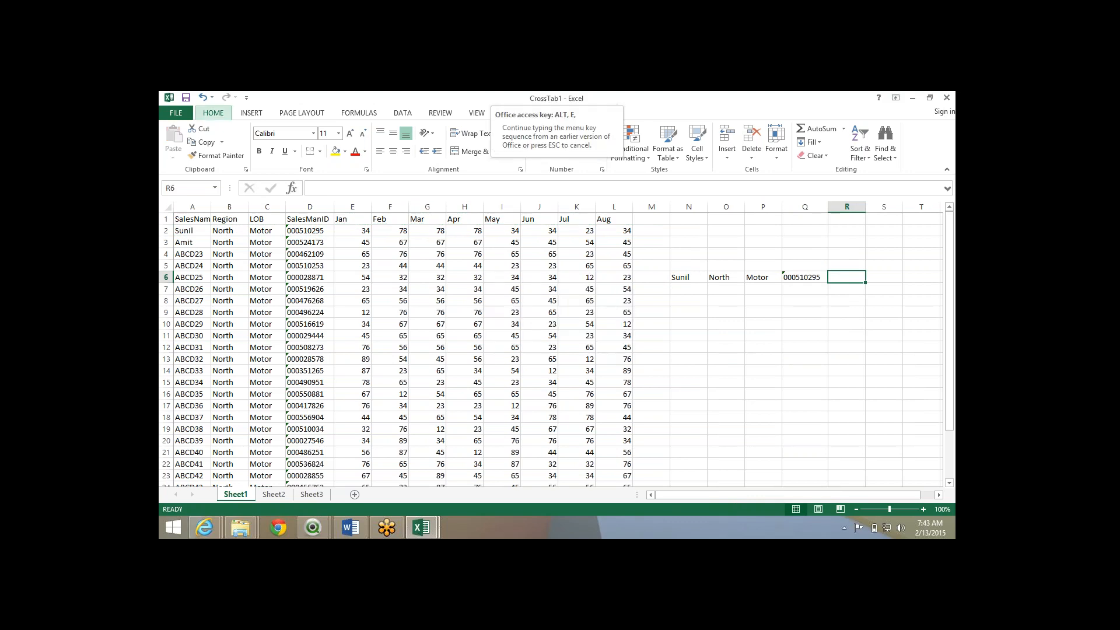
Copy the Jan to Aug headers from E1:L1 and paste them transposed down column R from R6.
{"action": "left_click_drag", "start_coordinate": [353, 219], "coordinate": [614, 219]}
{"action": "key", "text": "ctrl+c"}
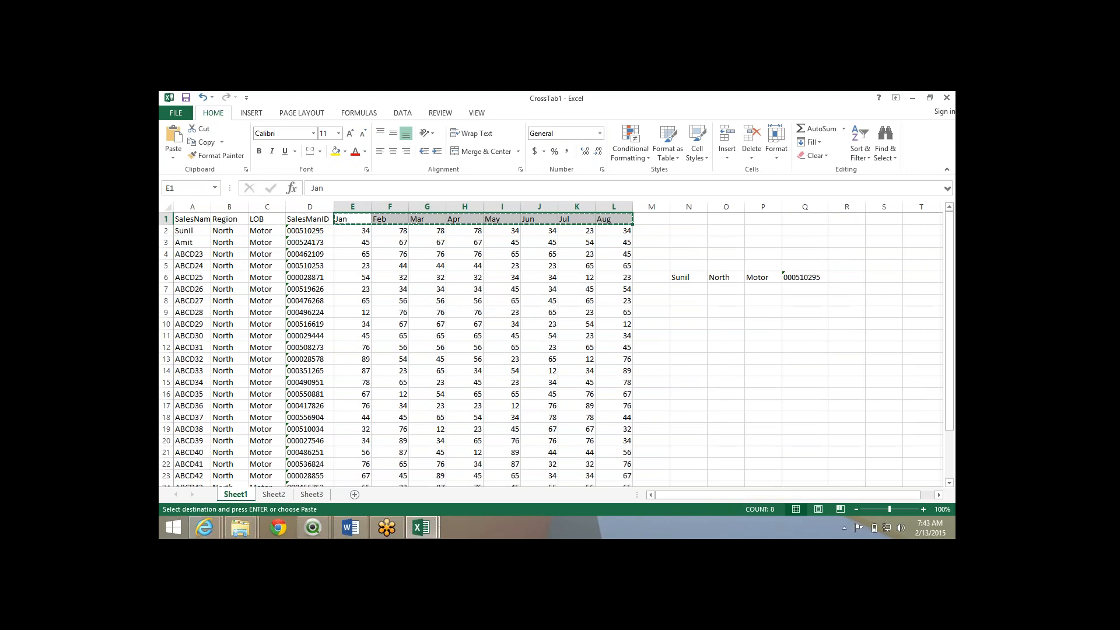
{"action": "left_click", "coordinate": [846, 277]}
{"action": "key", "text": "ctrl+alt+v"}
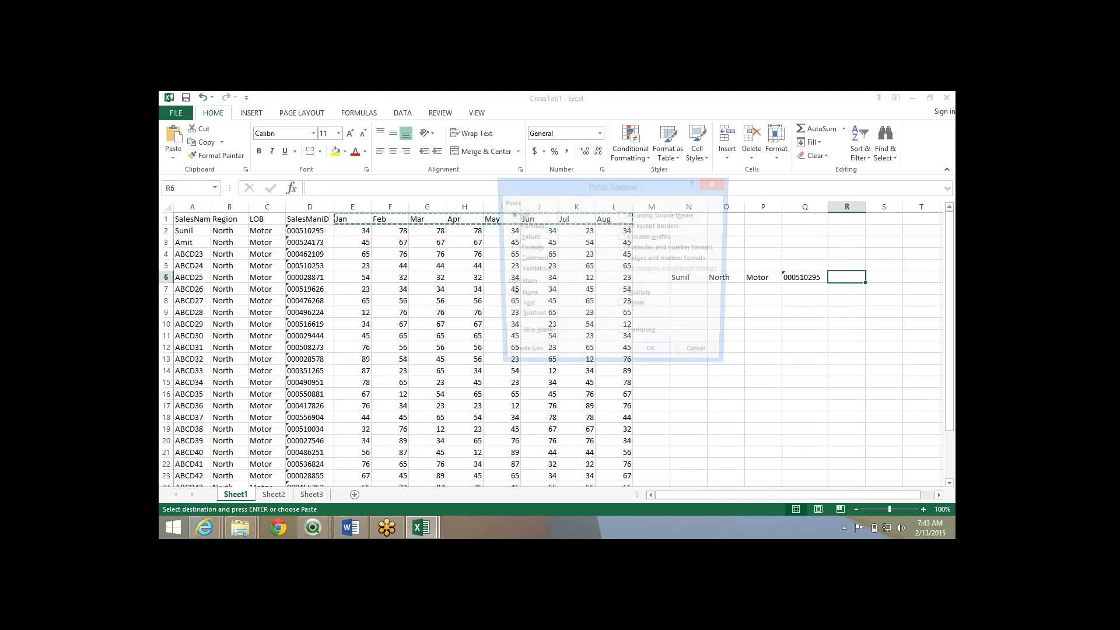
{"action": "key", "text": "alt+e"}
{"action": "key", "text": "Return"}
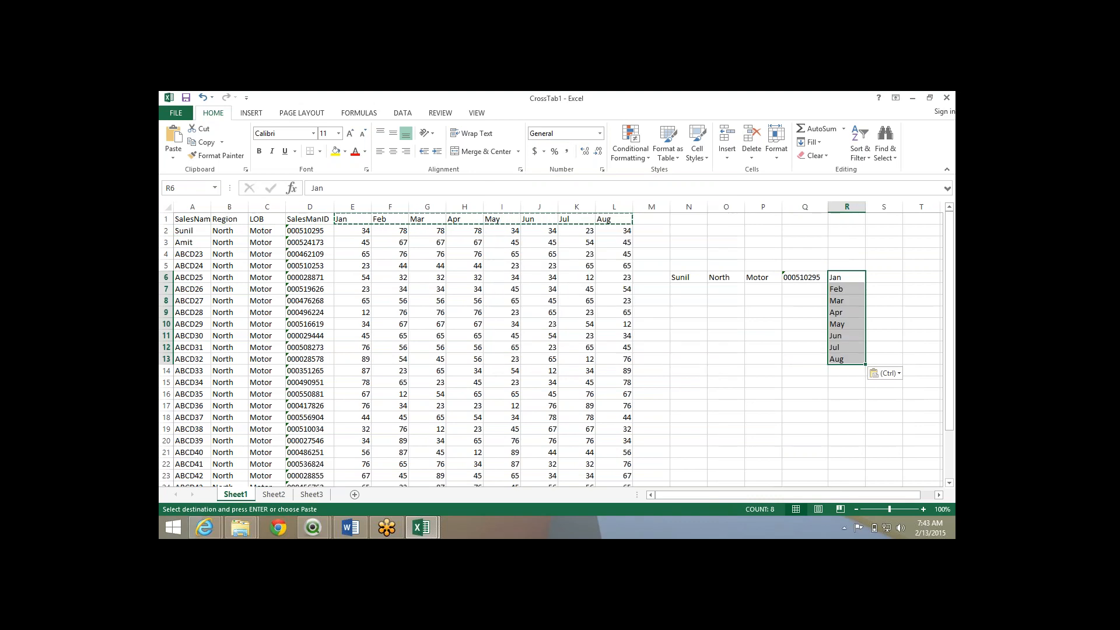
Copy the first salesperson's monthly values from E2:L2 and paste them transposed down column S from S6.
{"action": "left_click_drag", "start_coordinate": [352, 231], "coordinate": [616, 232]}
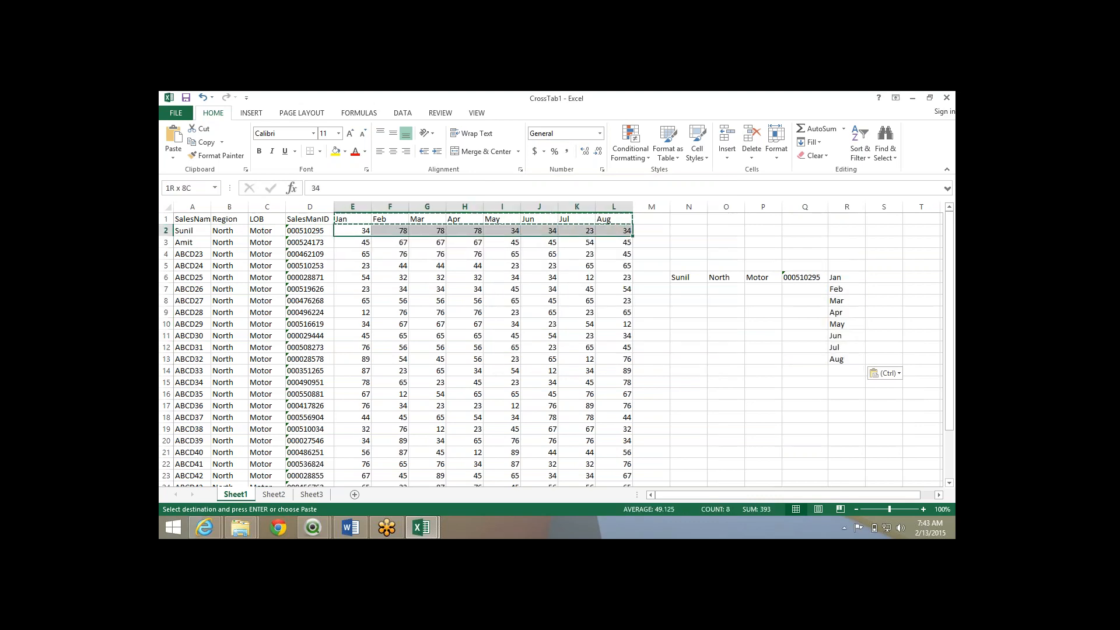
{"action": "key", "text": "ctrl+c"}
{"action": "left_click", "coordinate": [884, 289]}
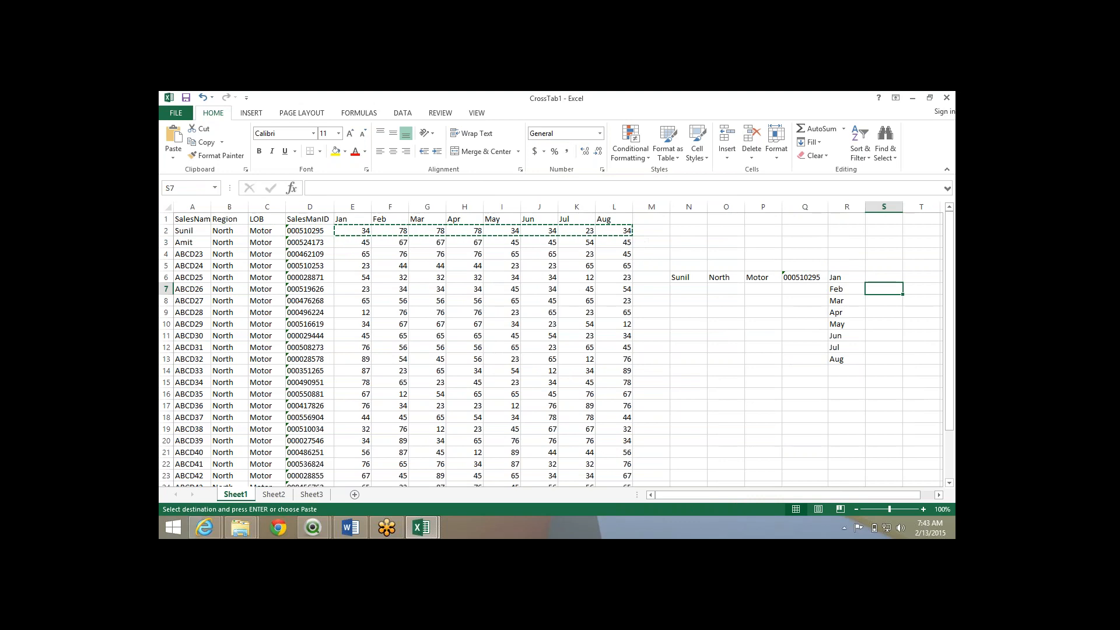
{"action": "key", "text": "Up"}
{"action": "key", "text": "alt+e"}
{"action": "key", "text": "s"}
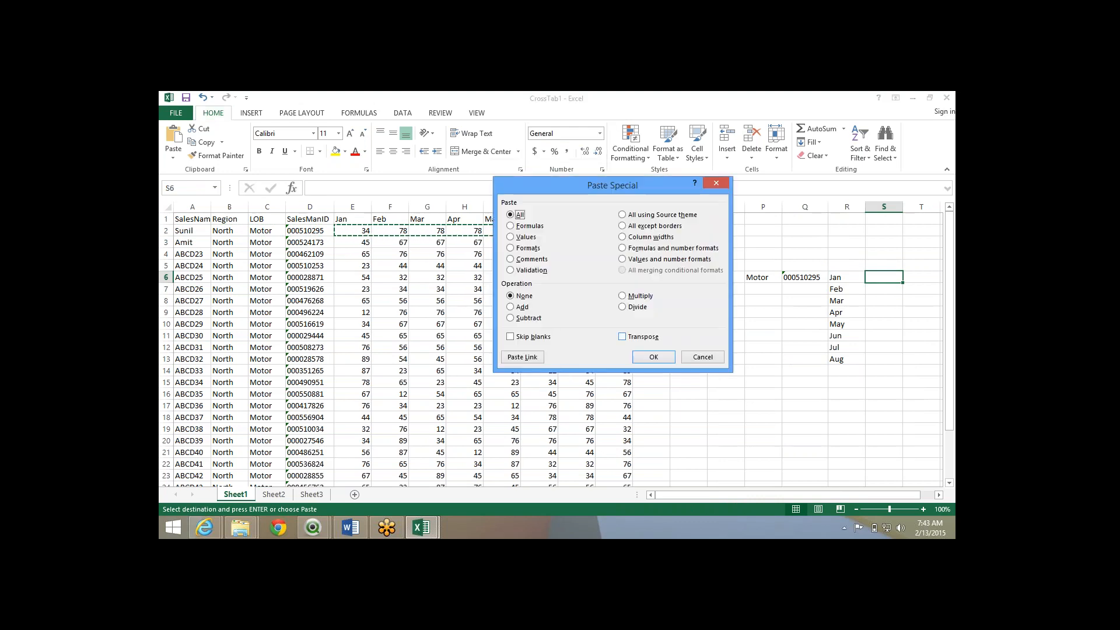
{"action": "key", "text": "alt+e"}
{"action": "key", "text": "Tab"}
{"action": "key", "text": "Return"}
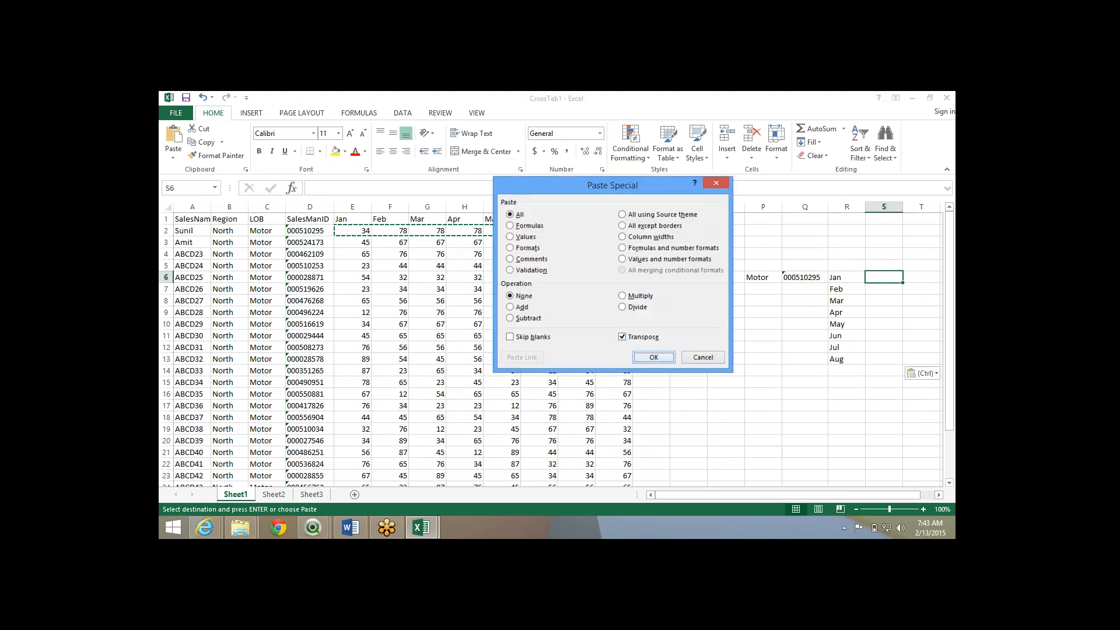
Copy the SalesName, Region, LOB and SalesManID headers from A1:D1 to the cells starting at N5.
{"action": "key", "text": "Left"}
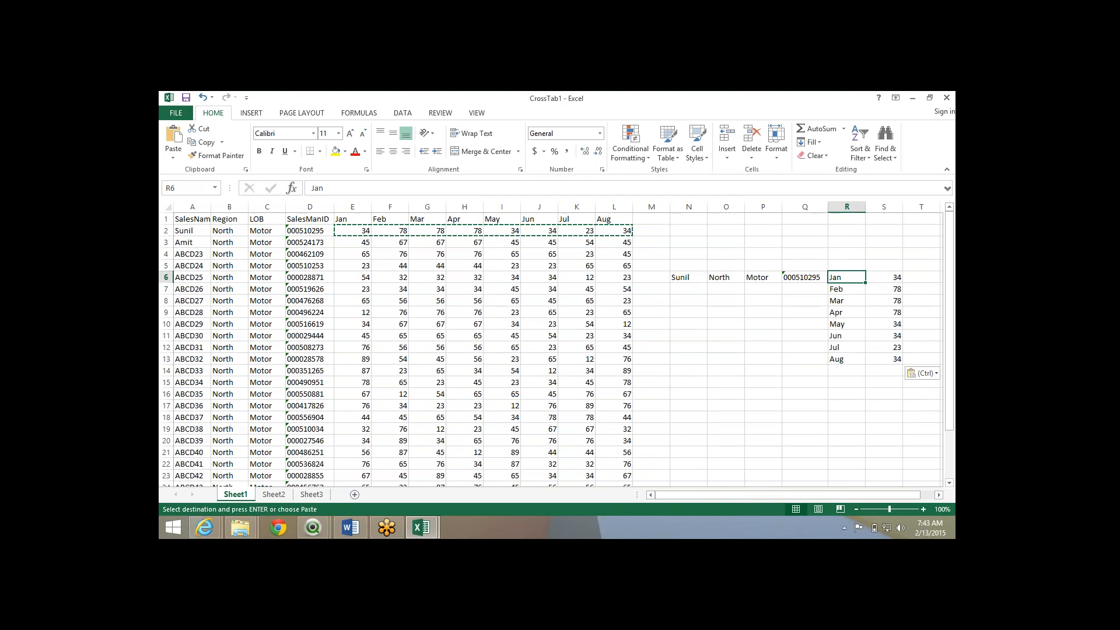
{"action": "left_click_drag", "start_coordinate": [350, 219], "coordinate": [592, 221]}
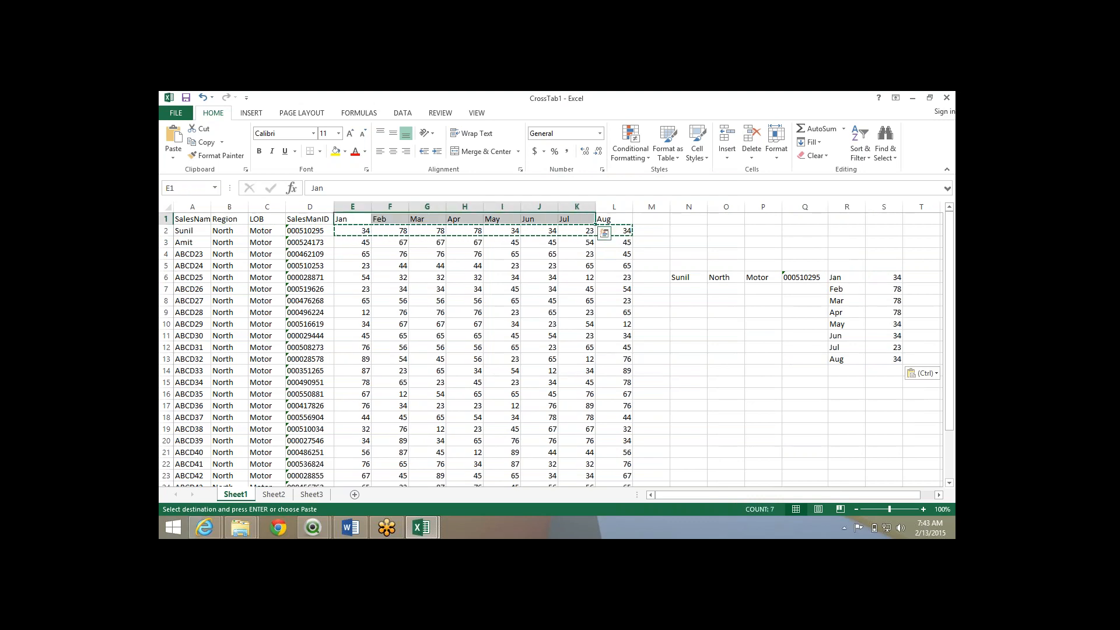
{"action": "left_click", "coordinate": [310, 219]}
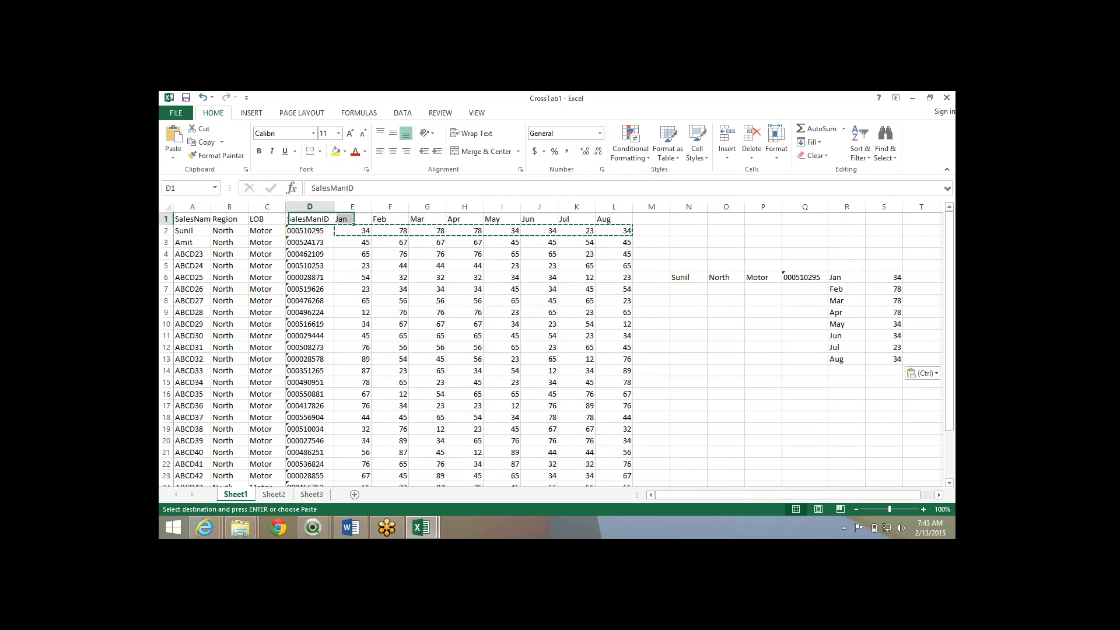
{"action": "left_click_drag", "start_coordinate": [310, 219], "coordinate": [192, 220]}
{"action": "key", "text": "ctrl+c"}
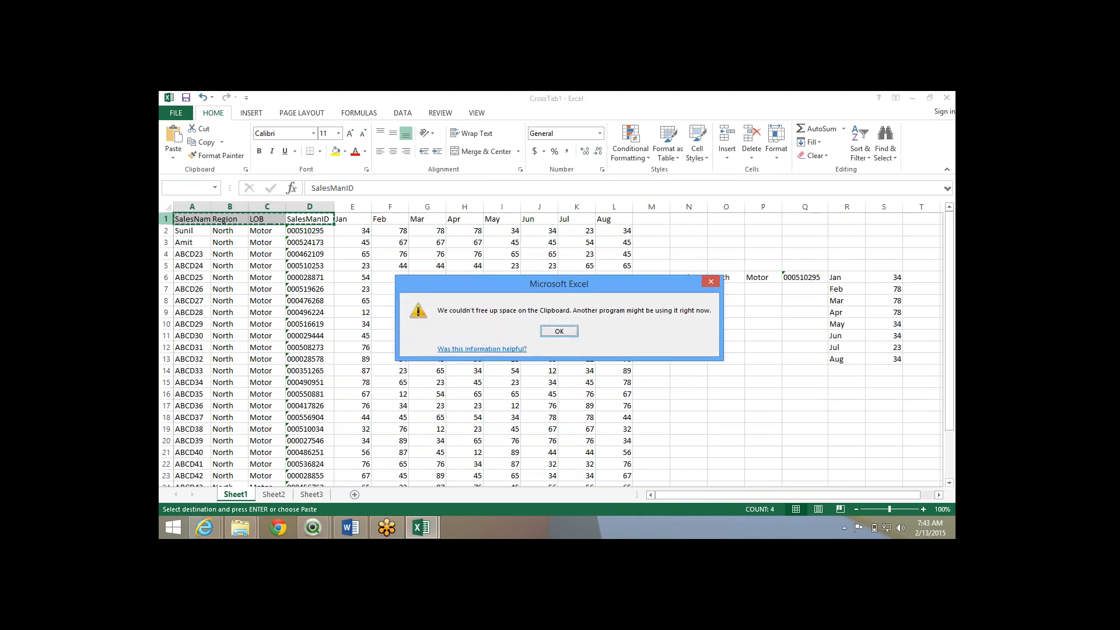
{"action": "key", "text": "Return"}
{"action": "key", "text": "ctrl+c"}
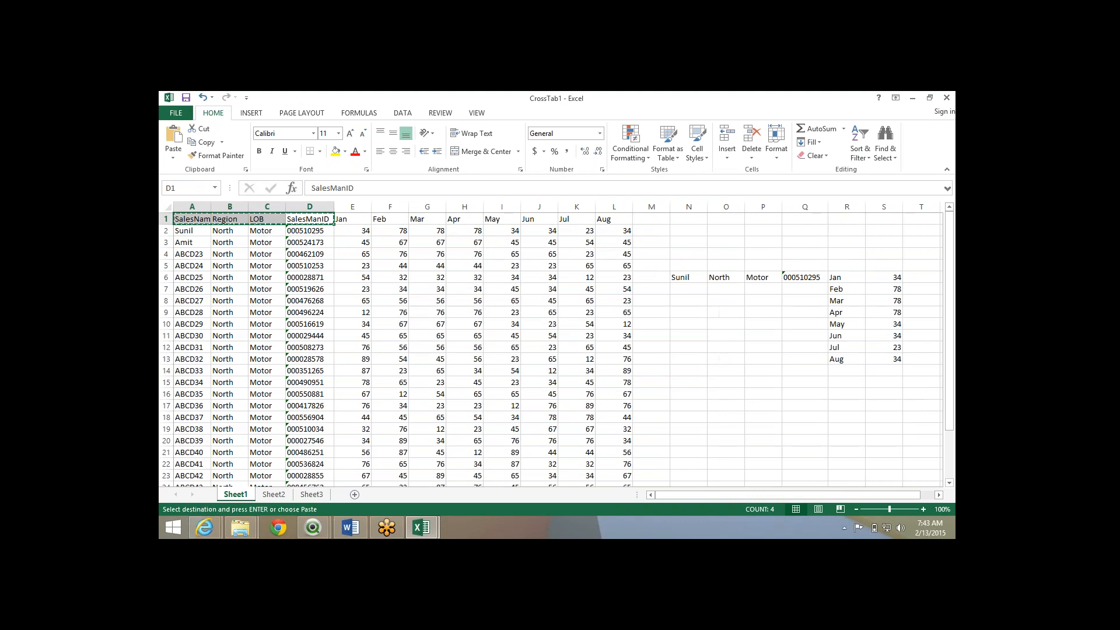
{"action": "left_click", "coordinate": [689, 265]}
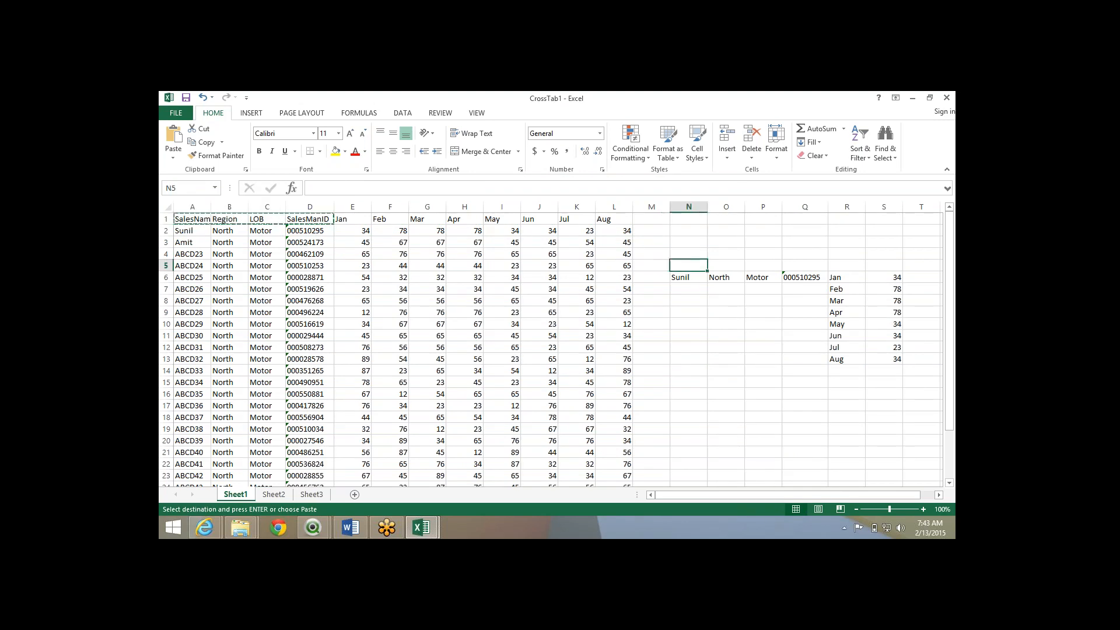
{"action": "key", "text": "ctrl+v"}
Enter the column headings Month in R5 and Target in S5.
{"action": "left_click", "coordinate": [847, 266]}
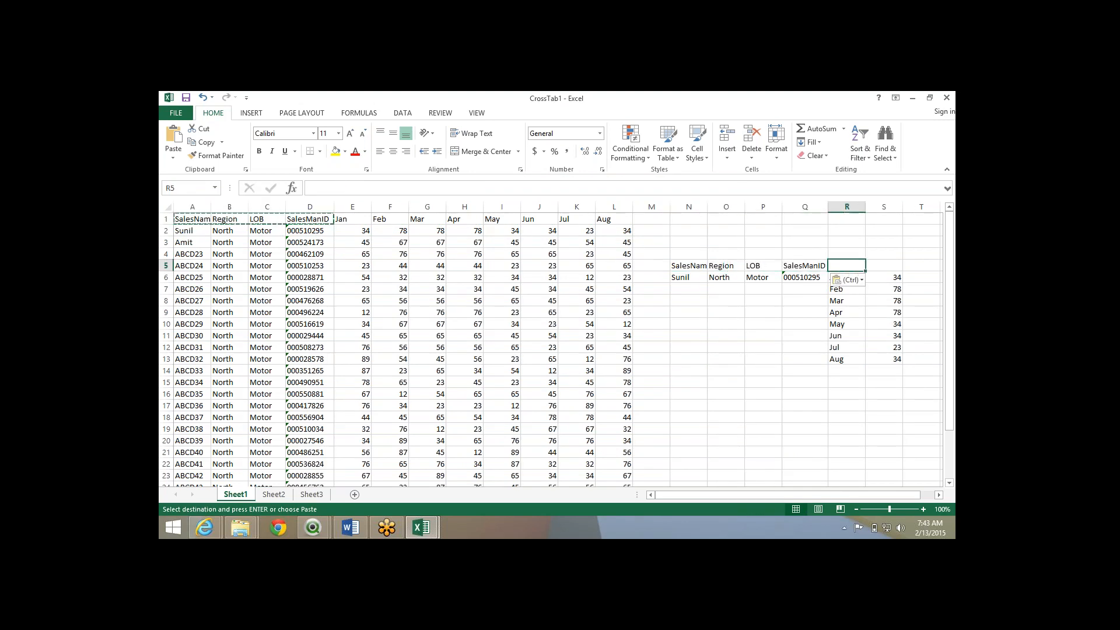
{"action": "type", "text": "Month"}
{"action": "key", "text": "Tab"}
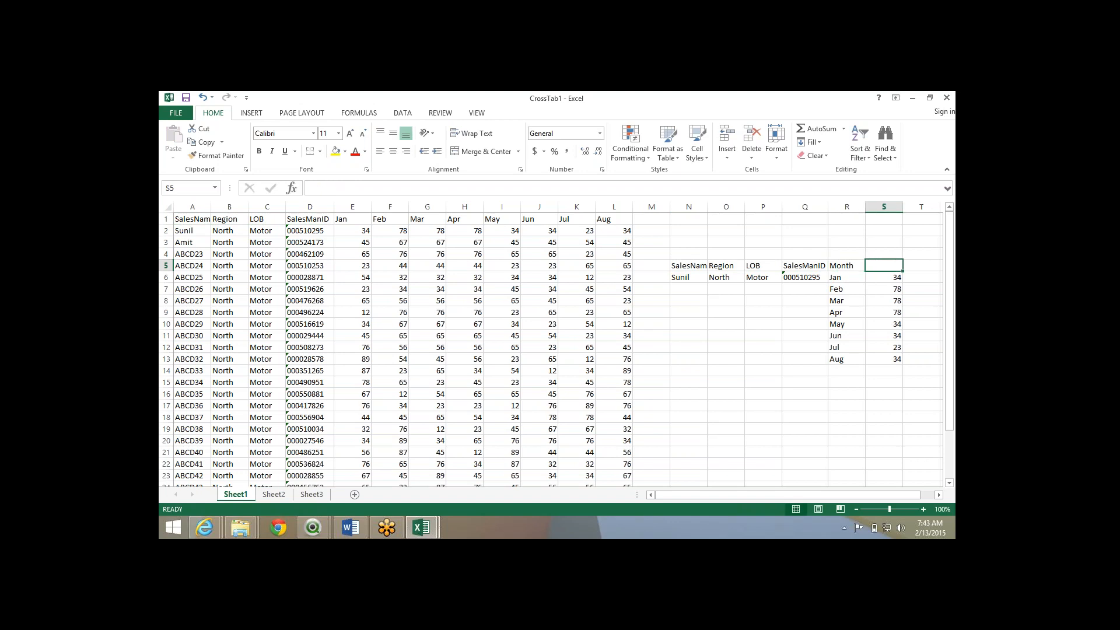
{"action": "type", "text": "Targ"}
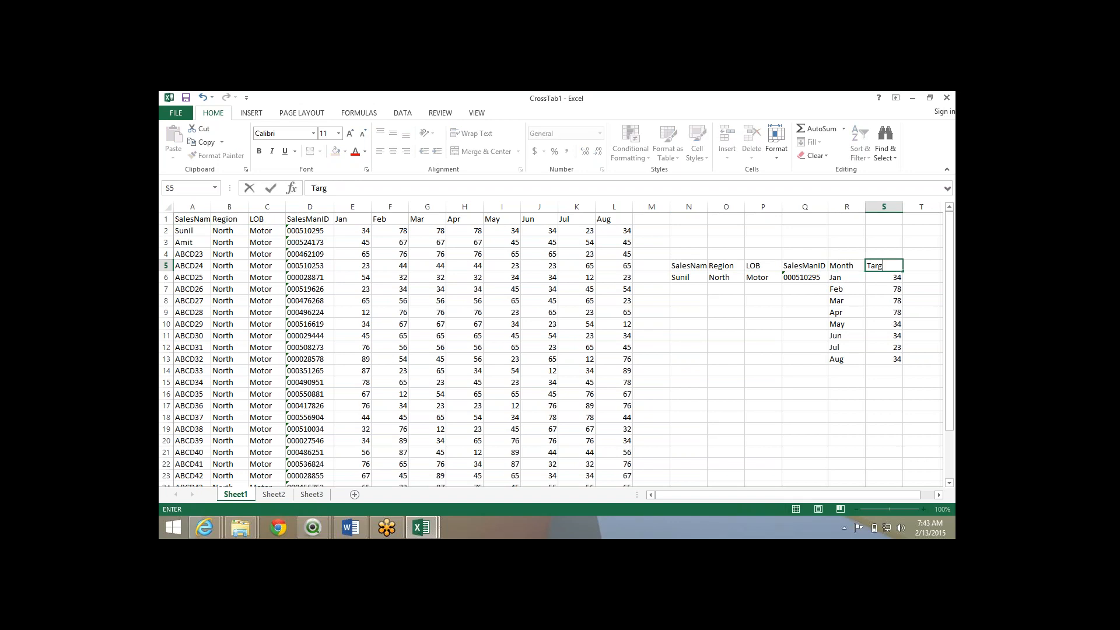
{"action": "type", "text": "et"}
{"action": "key", "text": "Return"}
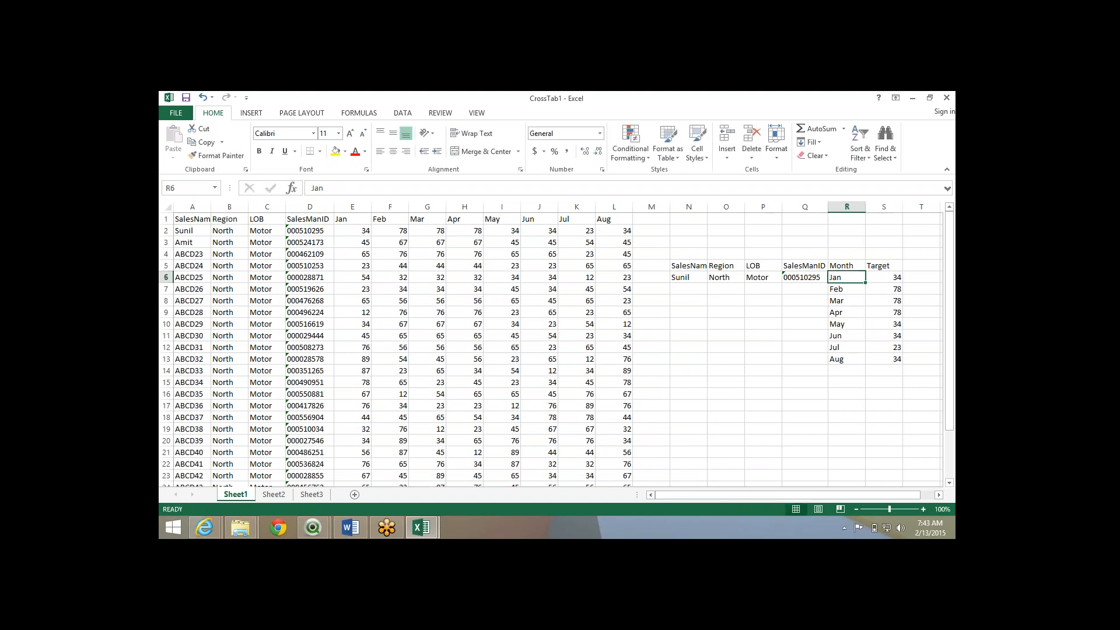
{"action": "left_click_drag", "start_coordinate": [805, 266], "coordinate": [847, 266]}
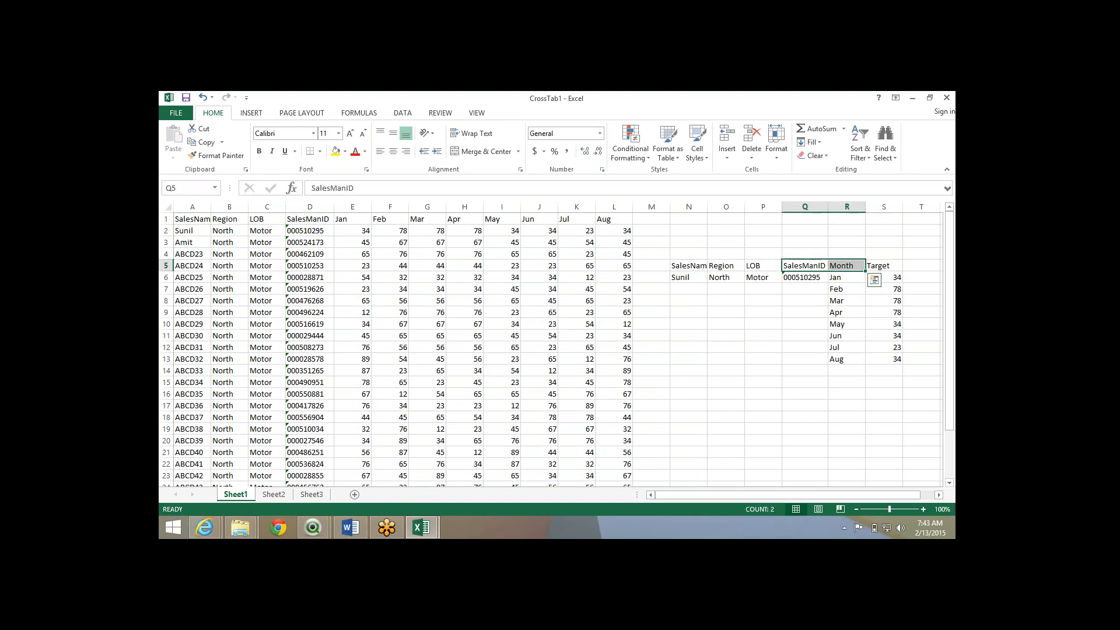
{"action": "left_click", "coordinate": [805, 242]}
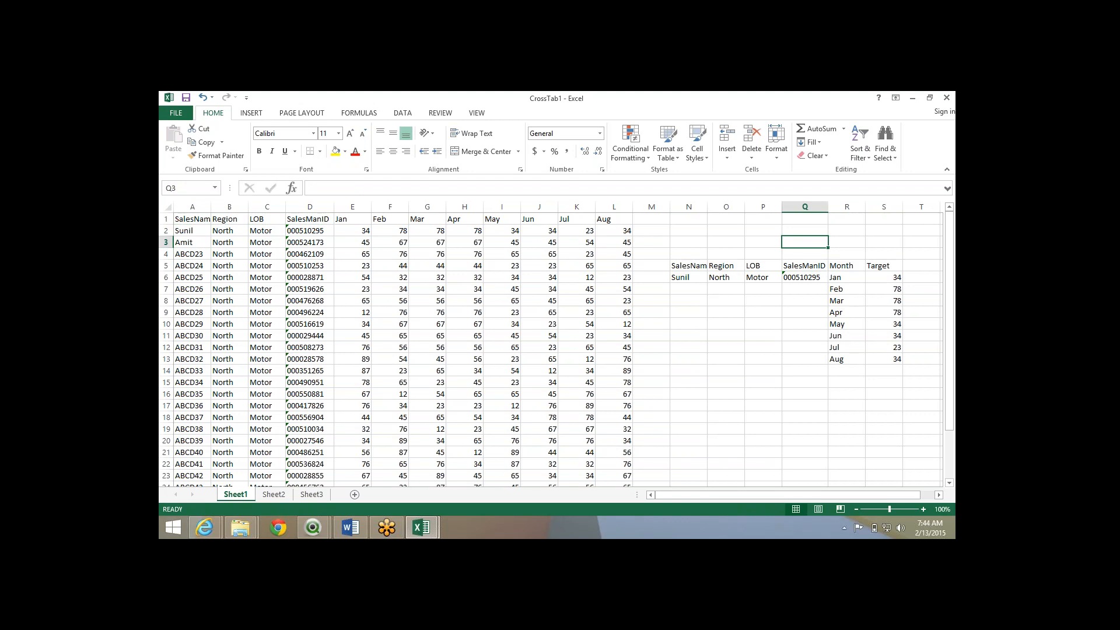
{"action": "left_click_drag", "start_coordinate": [884, 277], "coordinate": [884, 289]}
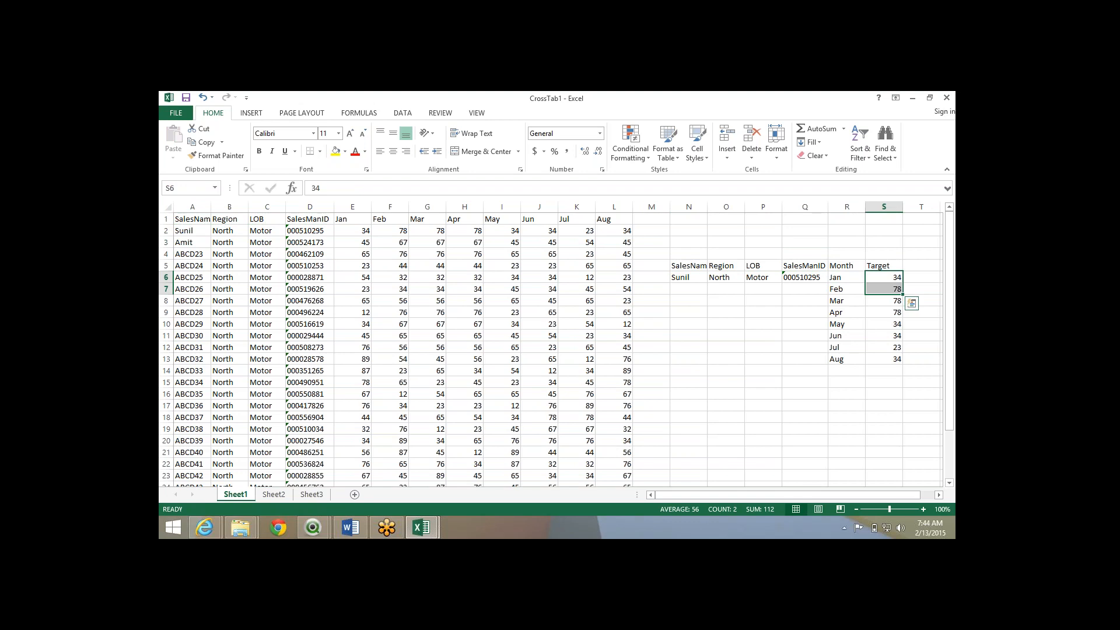
{"action": "key", "text": "alt+F11"}
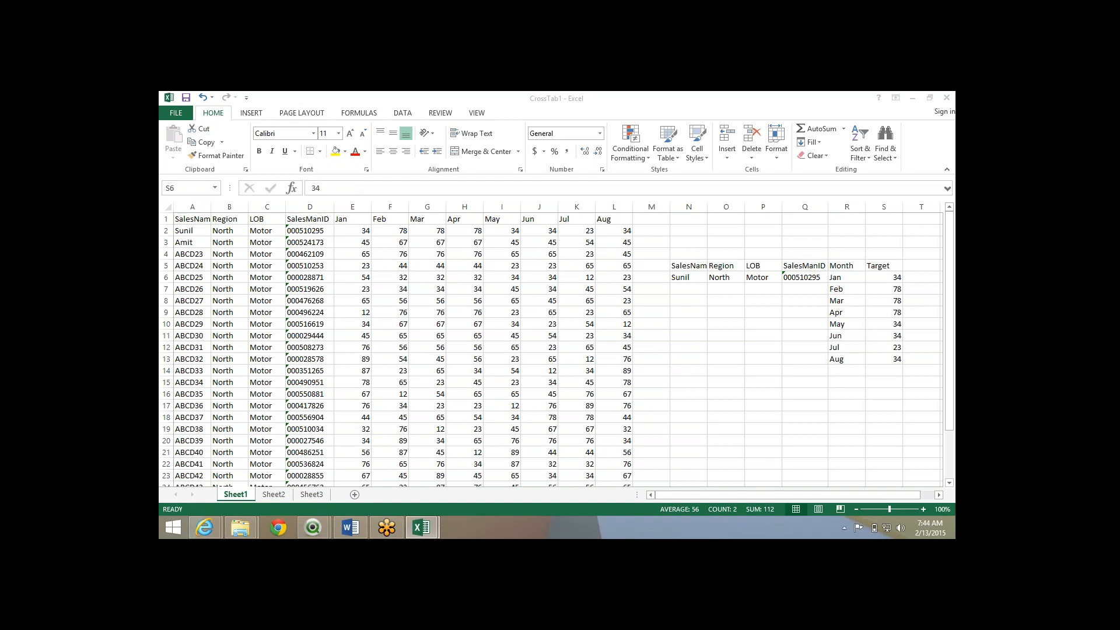
{"action": "key", "text": "alt+Tab"}
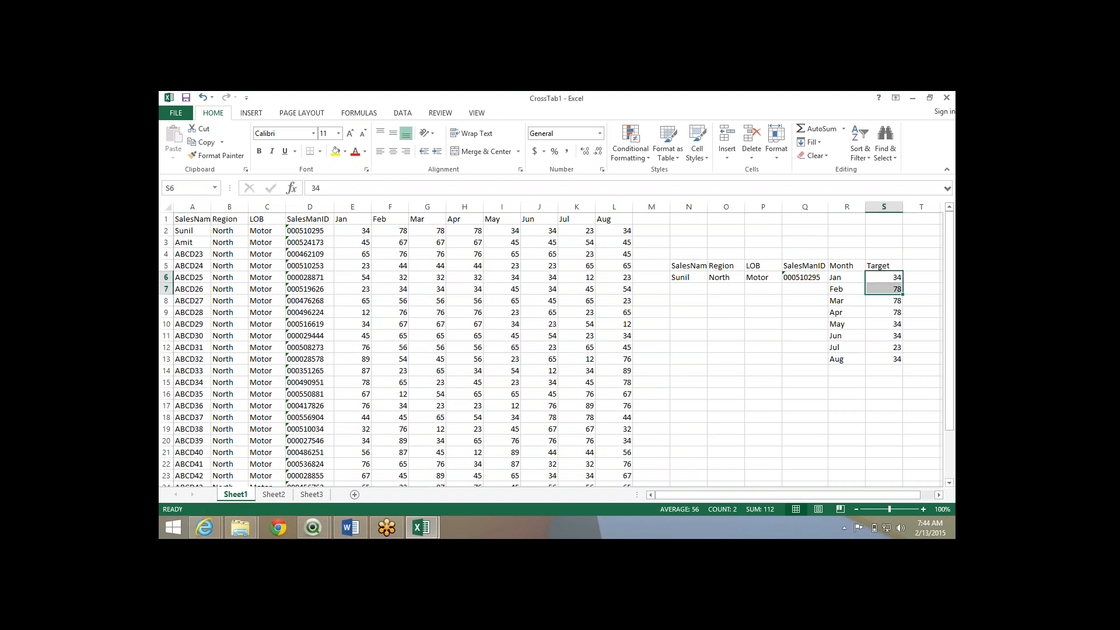
Fill the salesperson's name, region, LOB and SalesManID from N6:Q6 down to row 13, alongside every month.
{"action": "left_click", "coordinate": [688, 278]}
{"action": "left_click_drag", "start_coordinate": [688, 278], "coordinate": [805, 359]}
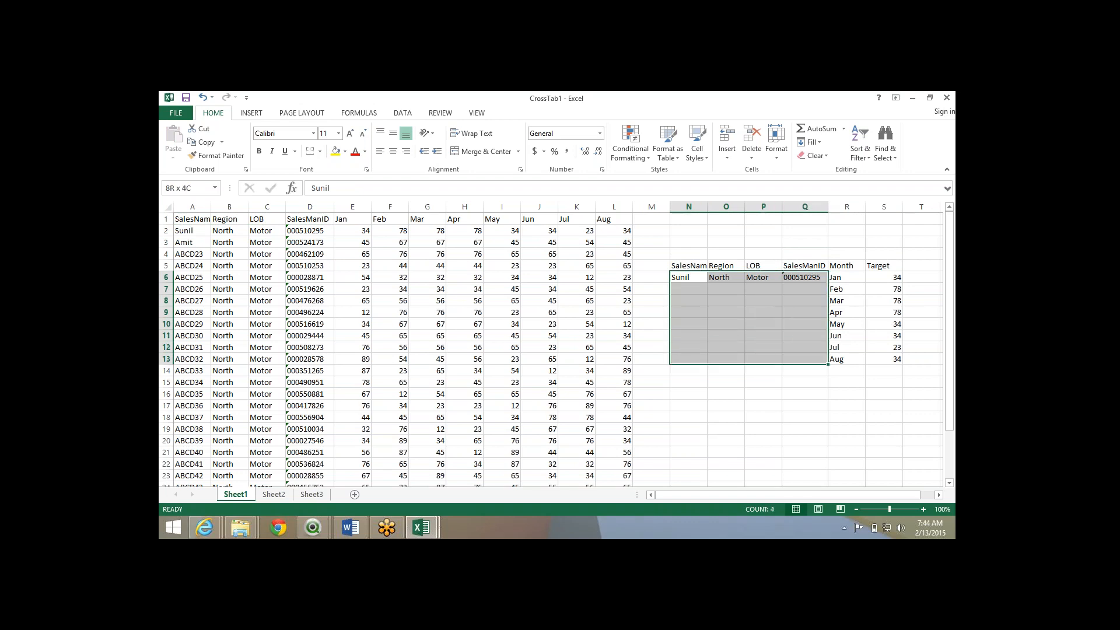
{"action": "key", "text": "ctrl+d"}
{"action": "left_click", "coordinate": [725, 382]}
{"action": "left_click", "coordinate": [688, 290]}
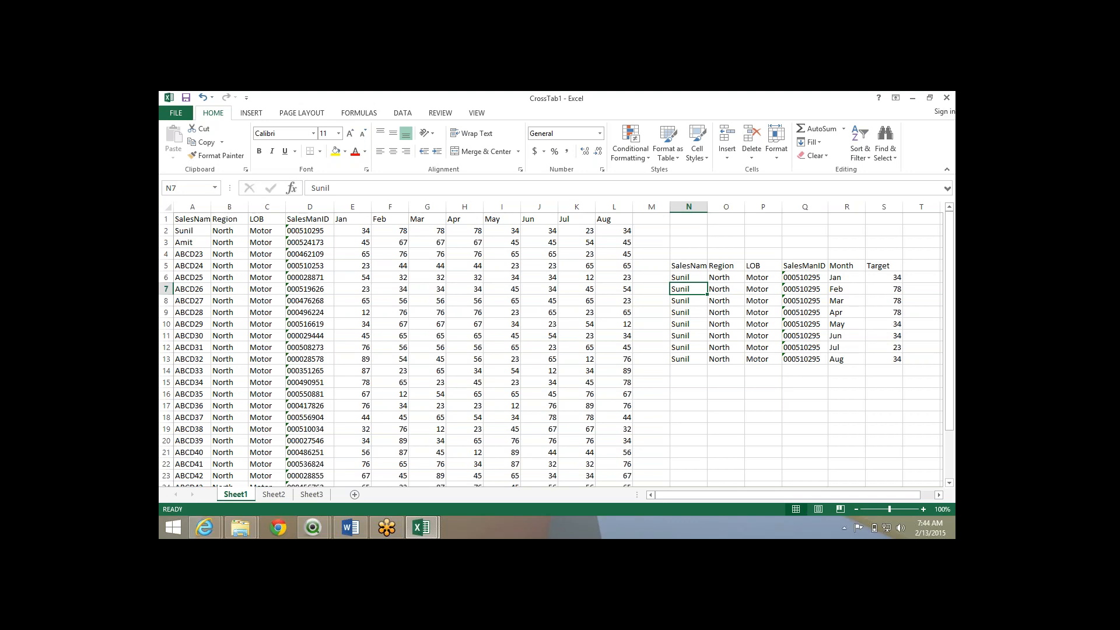
Clear the whole transposed example table in N5:S13, keeping only the original monthly data.
{"action": "left_click_drag", "start_coordinate": [192, 219], "coordinate": [619, 336]}
{"action": "left_click", "coordinate": [689, 254]}
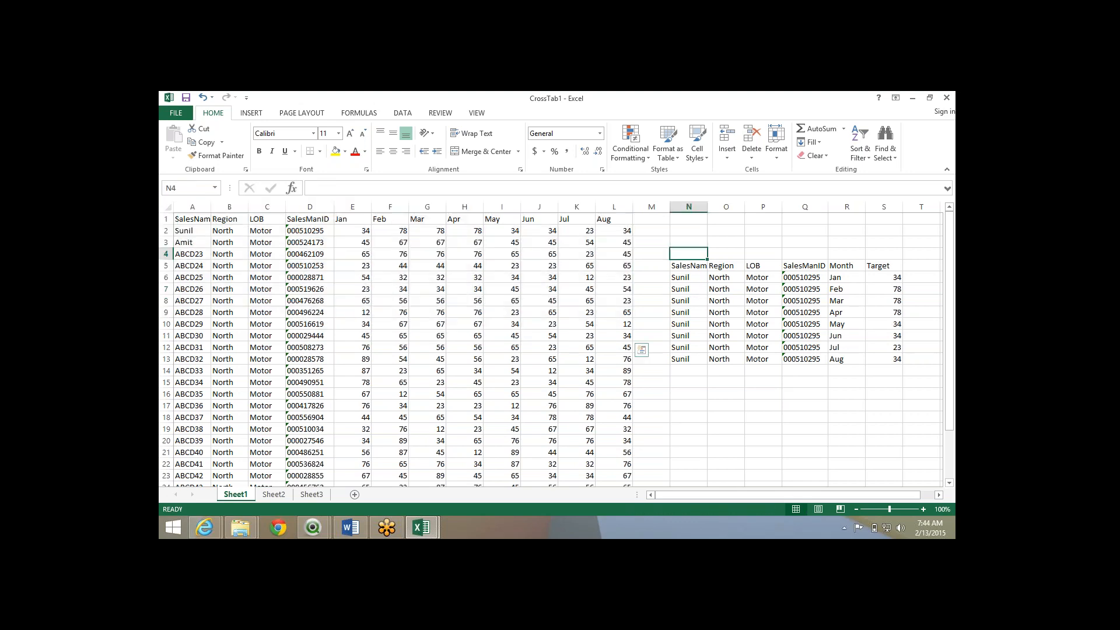
{"action": "left_click_drag", "start_coordinate": [689, 266], "coordinate": [896, 359]}
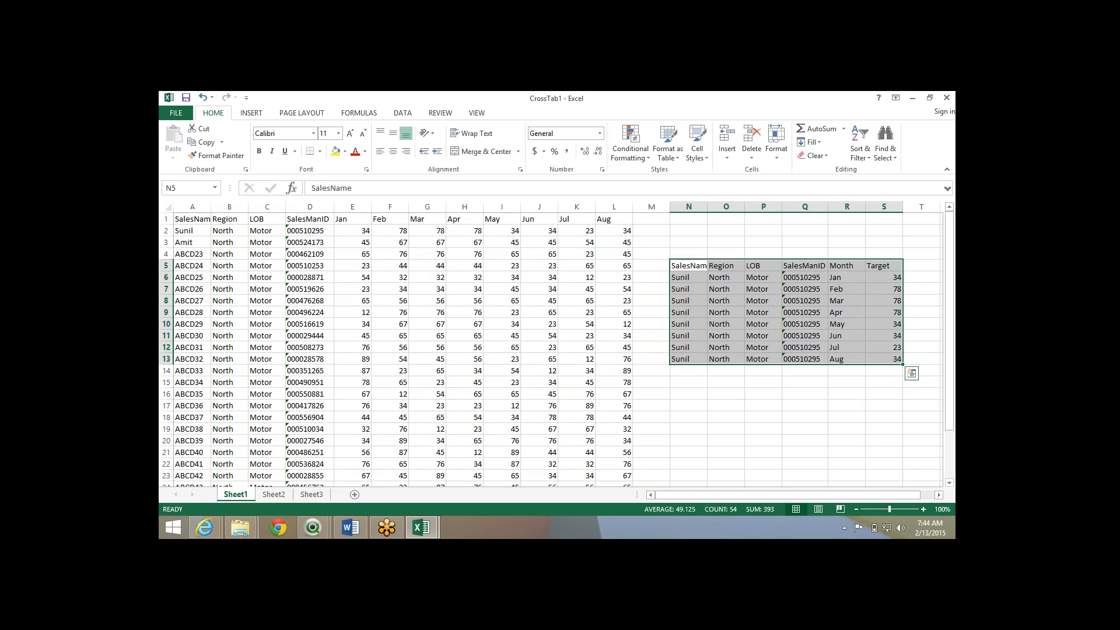
{"action": "key", "text": "Delete"}
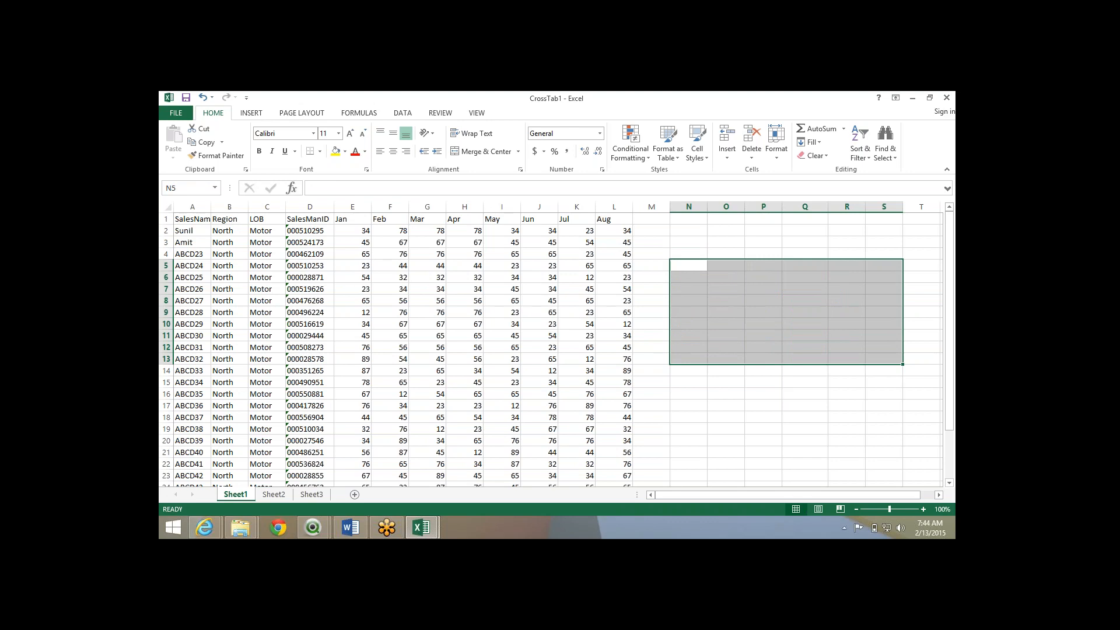
Switch to the CrossTable.qvw document in QlikView and open its load script for editing.
{"action": "left_click", "coordinate": [313, 527]}
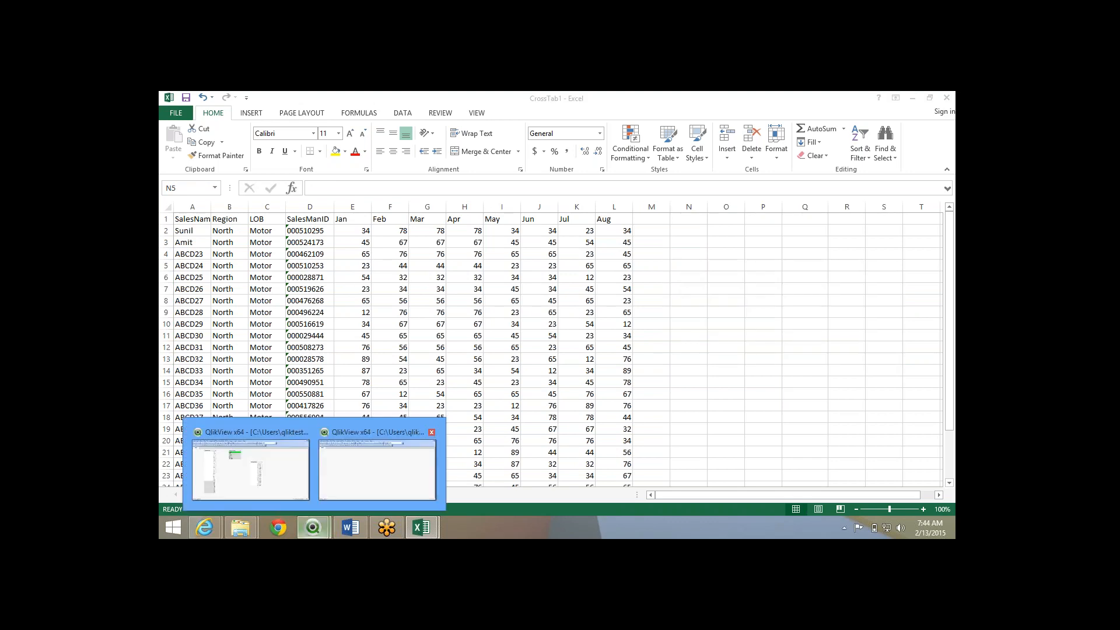
{"action": "left_click", "coordinate": [377, 470]}
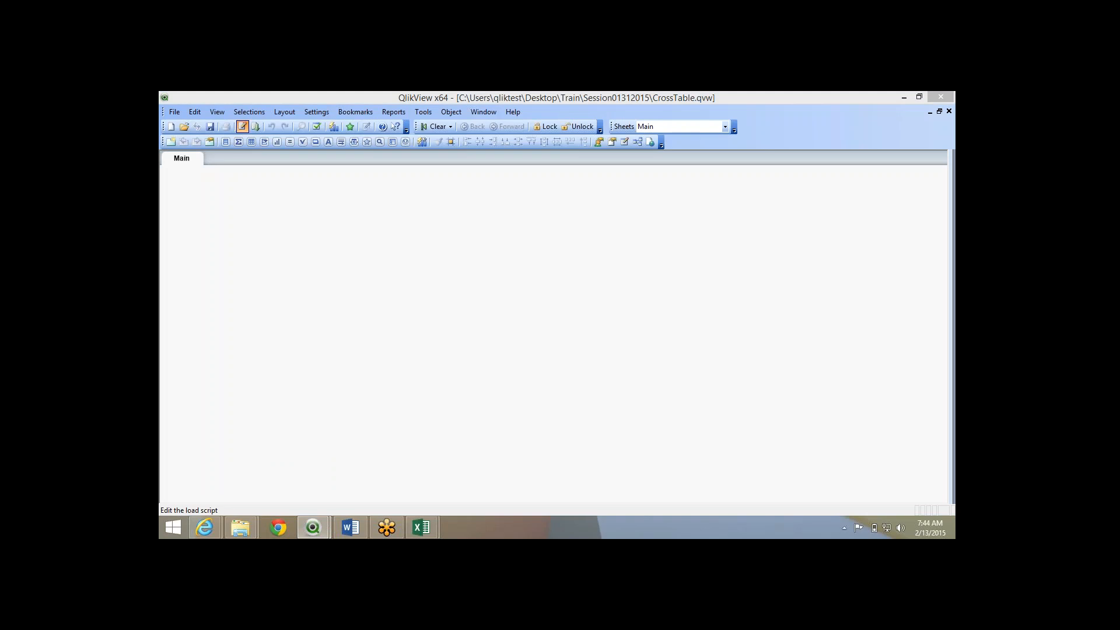
{"action": "left_click", "coordinate": [242, 126]}
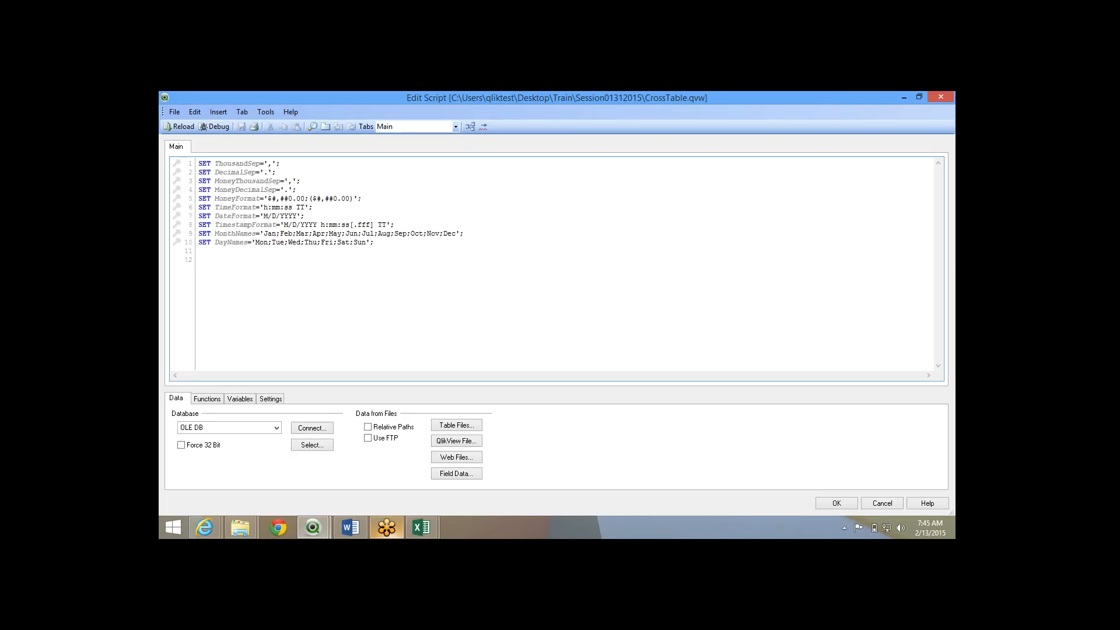
{"action": "left_click", "coordinate": [241, 528]}
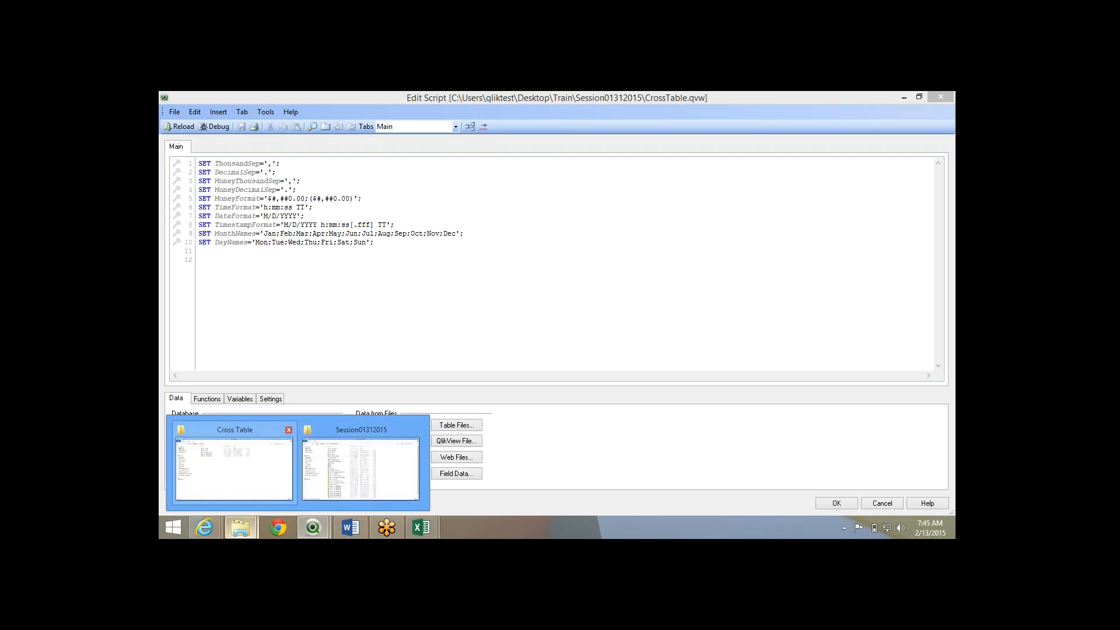
{"action": "left_click", "coordinate": [235, 467]}
{"action": "left_click", "coordinate": [904, 97]}
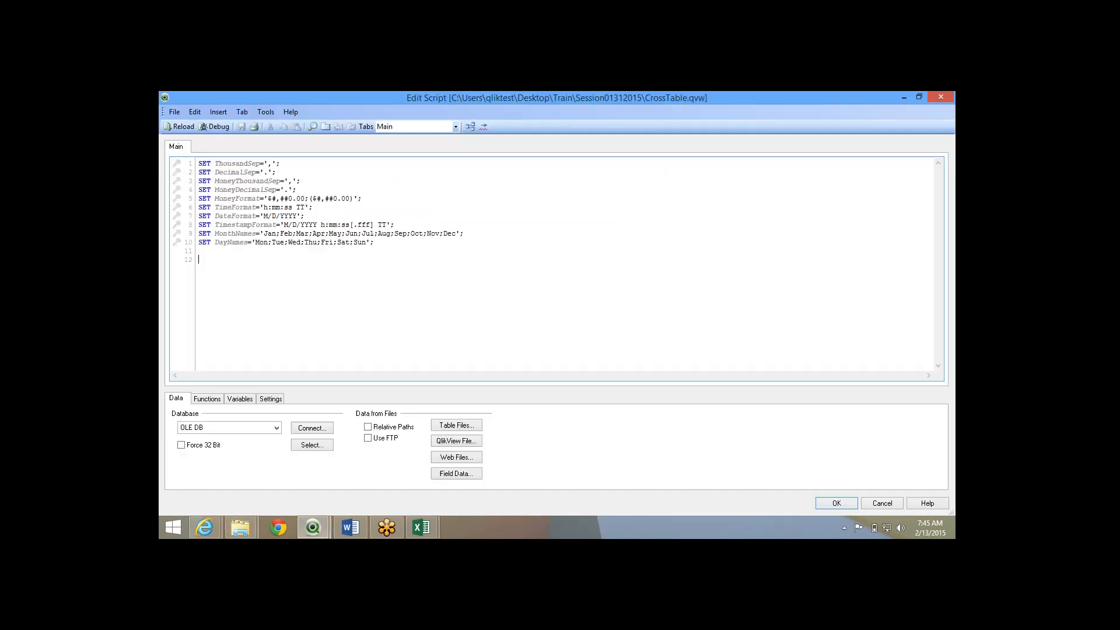
Start adding a table file to the script and browse to the Desktop\Train\Session01312015 folder using its path copied from File Explorer.
{"action": "left_click", "coordinate": [457, 425]}
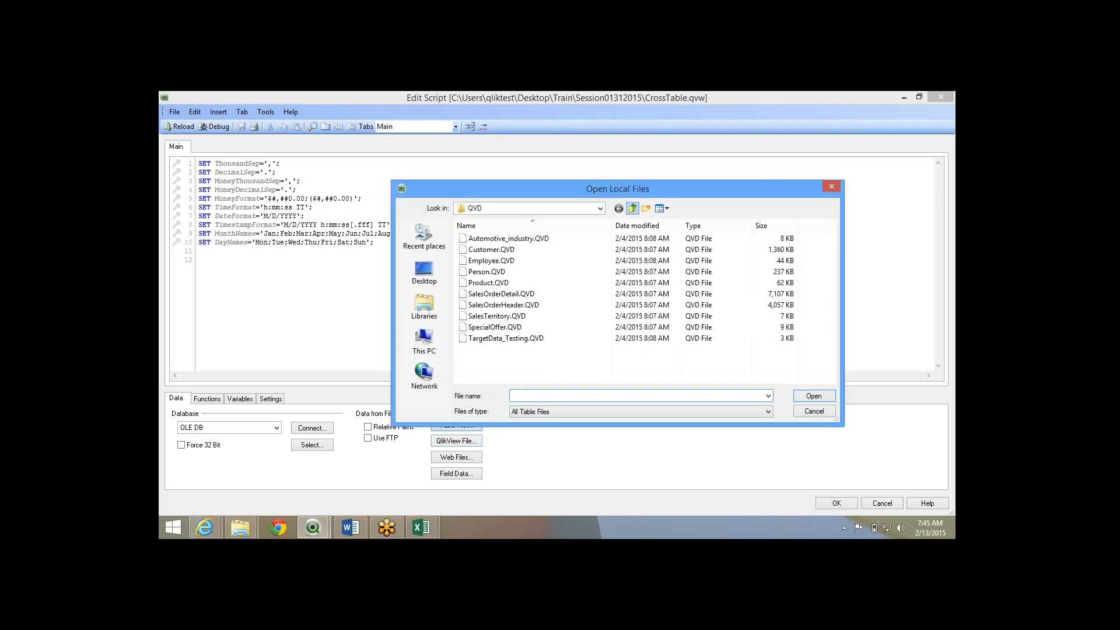
{"action": "left_click", "coordinate": [632, 208]}
{"action": "mouse_move", "coordinate": [240, 528]}
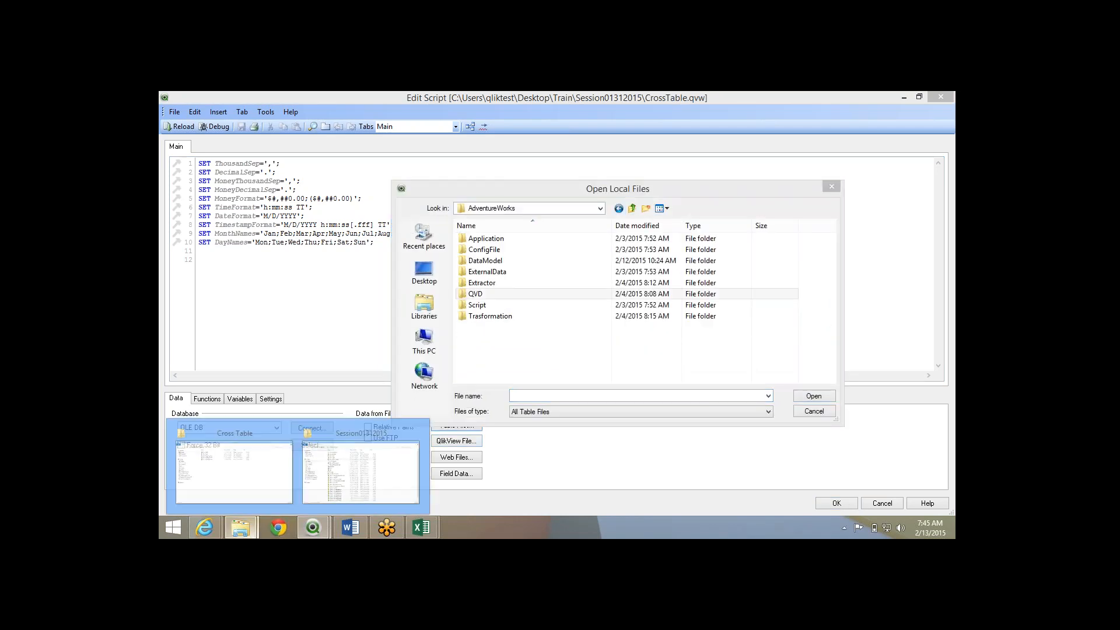
{"action": "left_click", "coordinate": [241, 528]}
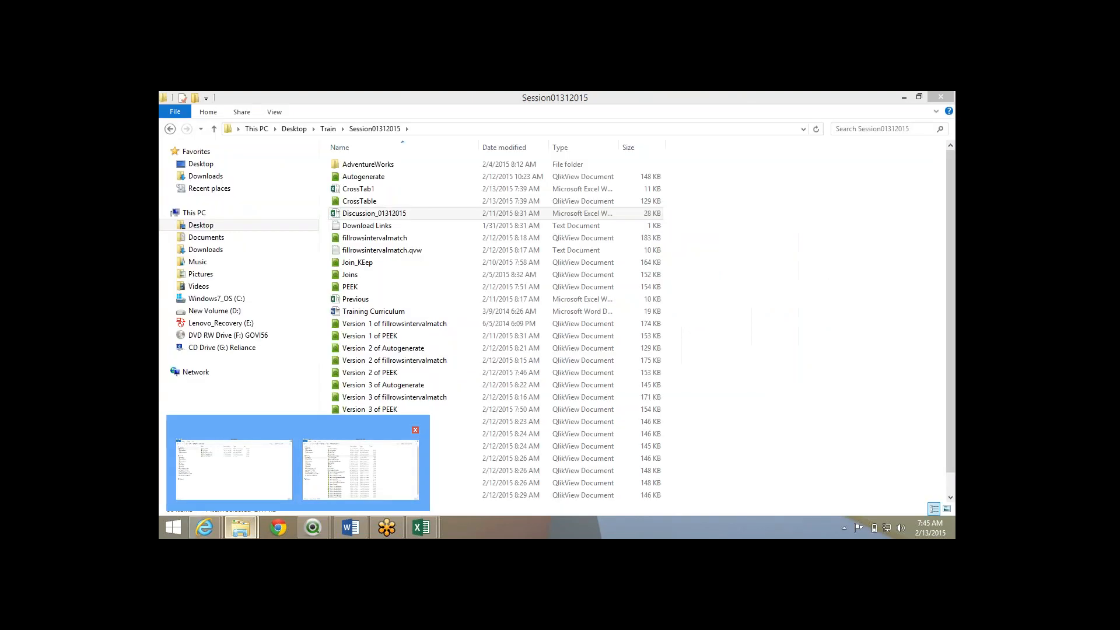
{"action": "left_click", "coordinate": [361, 467]}
{"action": "left_click", "coordinate": [525, 129]}
{"action": "key", "text": "ctrl+c"}
{"action": "key", "text": "alt+Tab"}
{"action": "key", "text": "ctrl+v"}
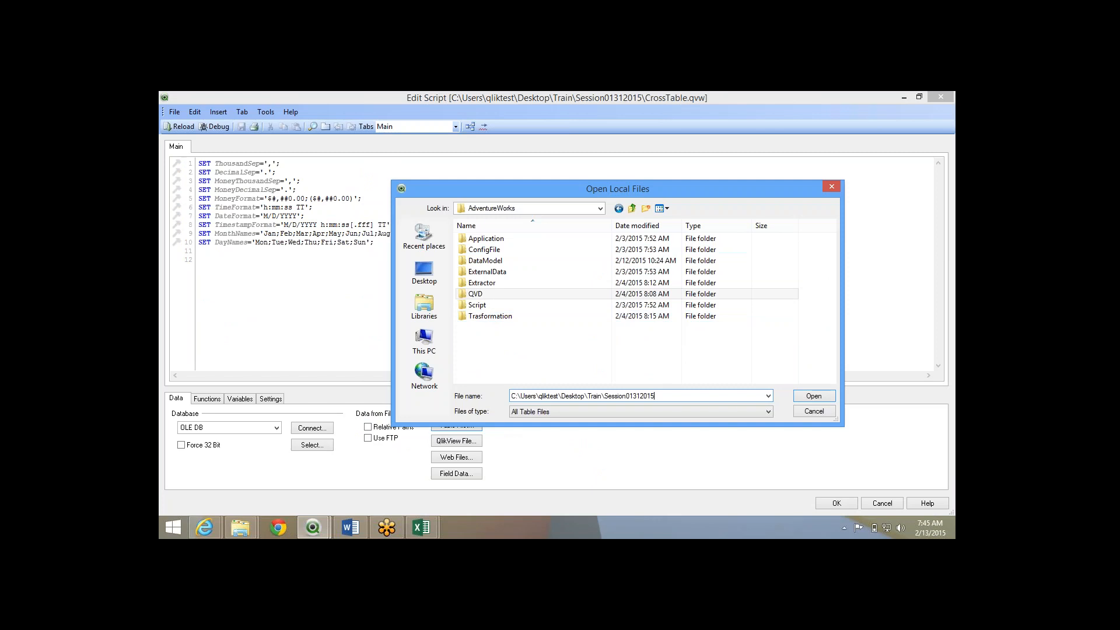
{"action": "key", "text": "Return"}
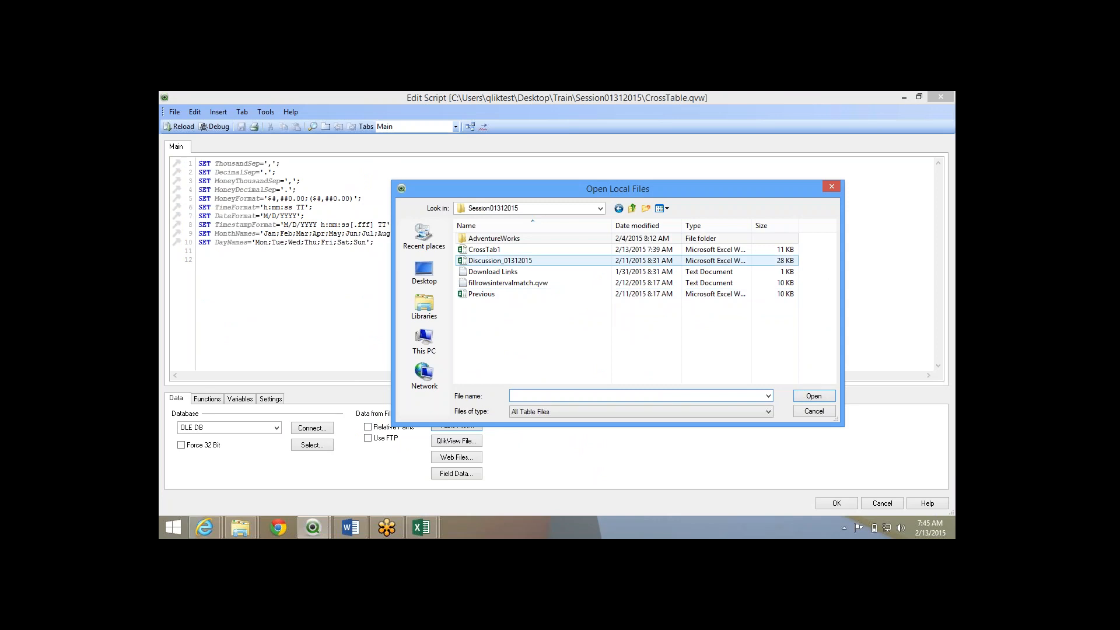
Open the CrossTab1 workbook, keep Sheet1 as the table with embedded labels, and proceed to the wizard's transform stage.
{"action": "left_click", "coordinate": [485, 250]}
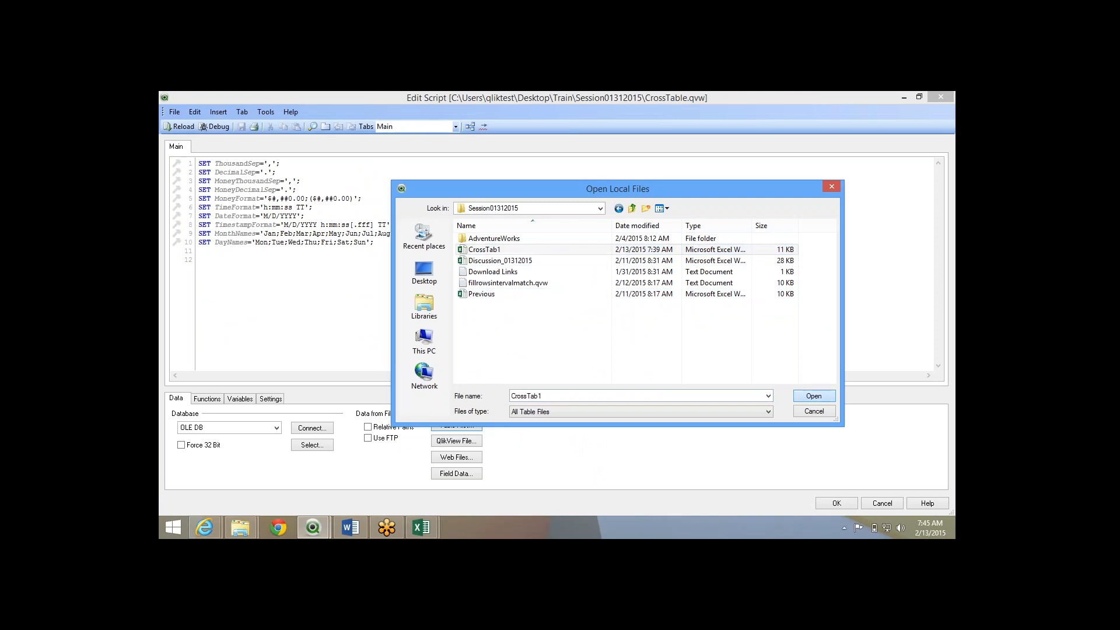
{"action": "left_click", "coordinate": [814, 397]}
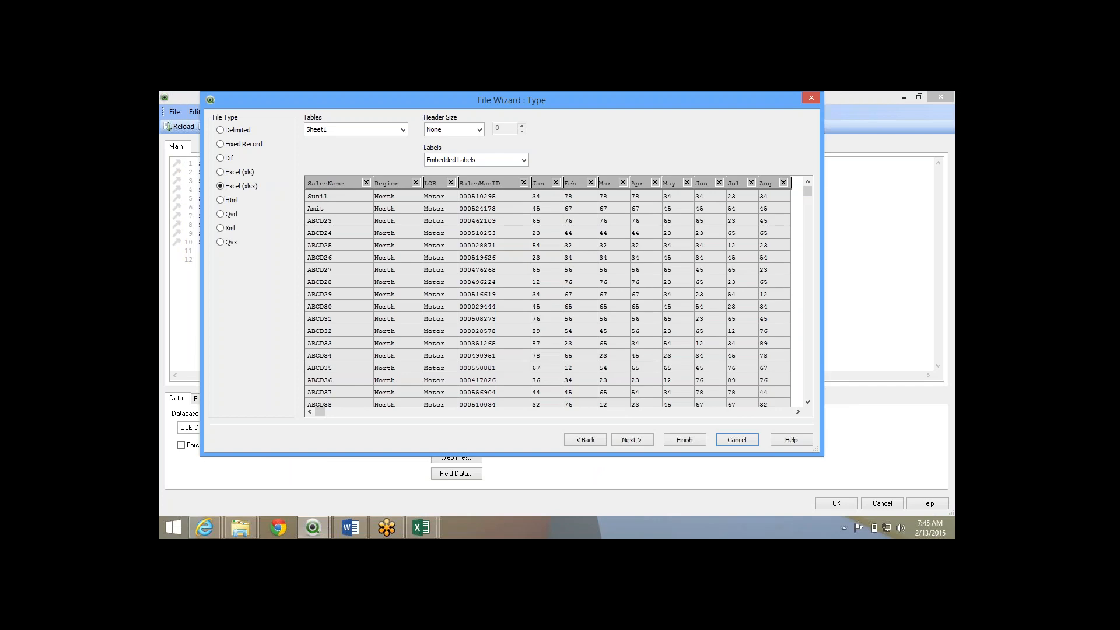
{"action": "left_click", "coordinate": [403, 130]}
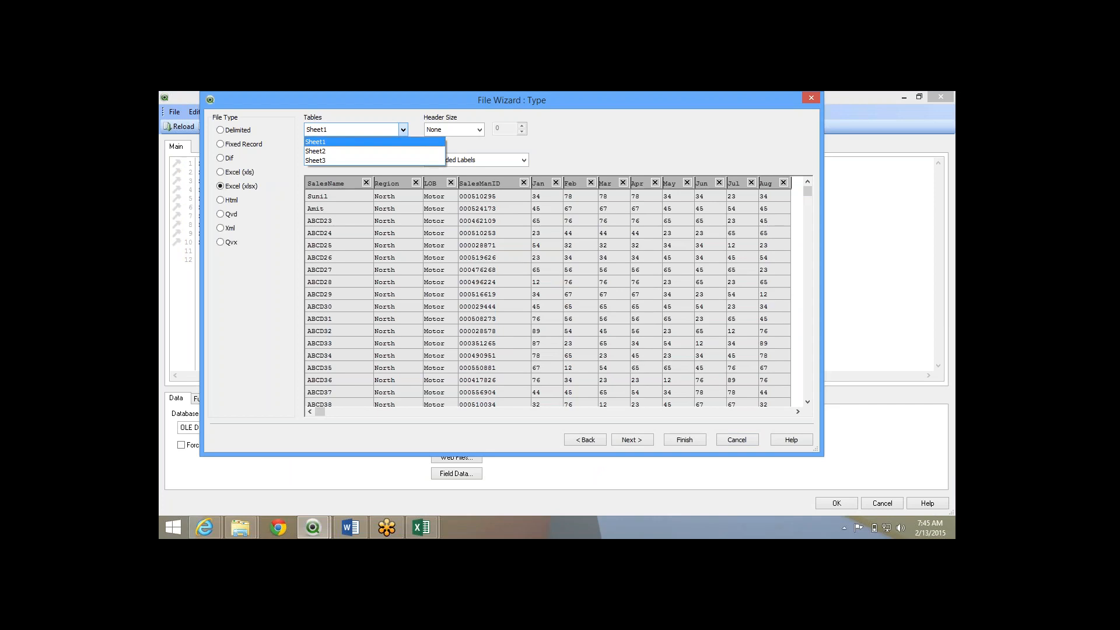
{"action": "key", "text": "Return"}
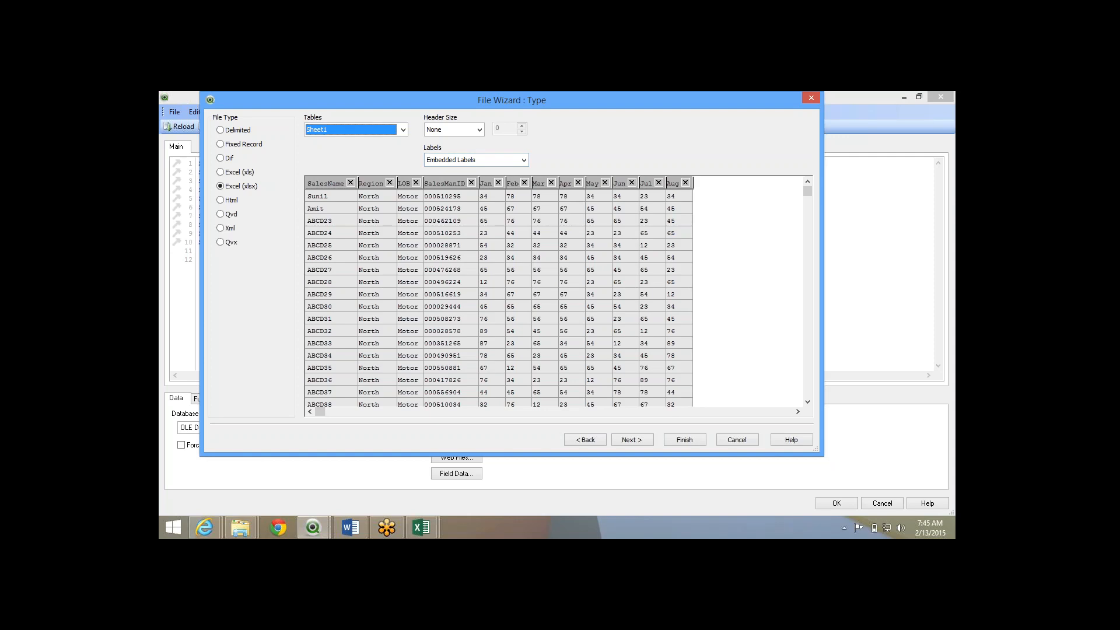
{"action": "left_click", "coordinate": [632, 439]}
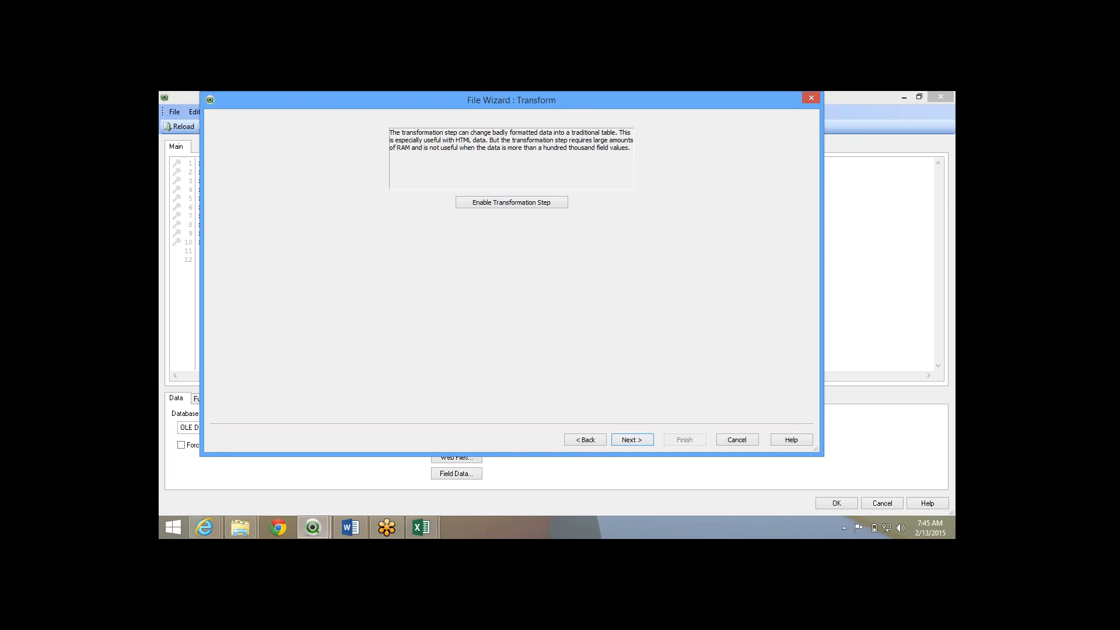
Skip the transformation step, add a Crosstable prefix, and set its qualifier fields to 4.
{"action": "left_click", "coordinate": [632, 439]}
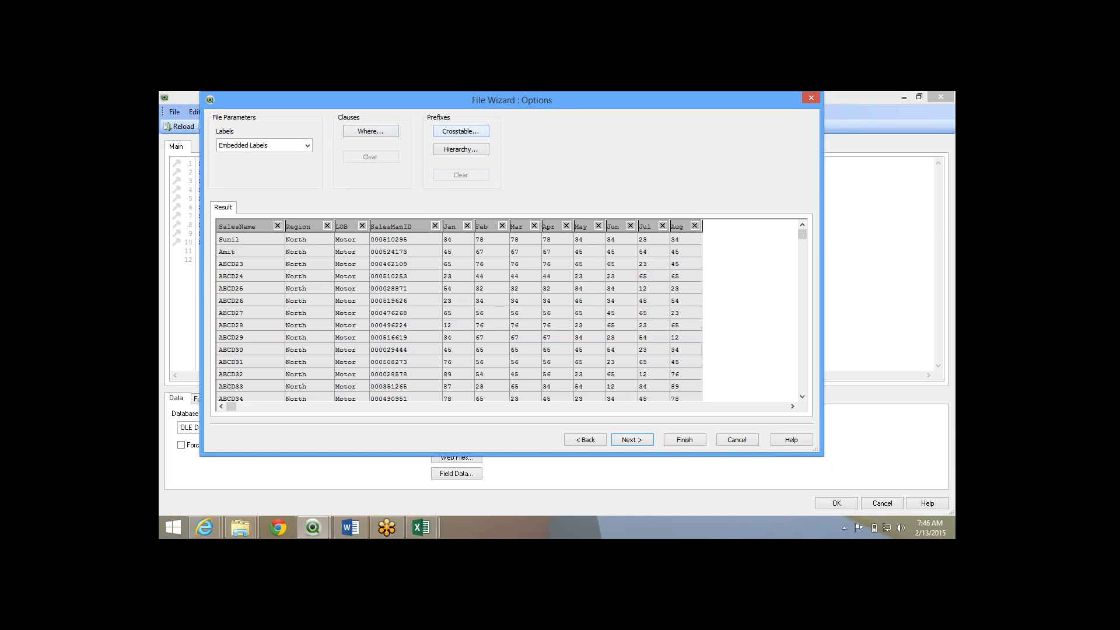
{"action": "left_click", "coordinate": [461, 130]}
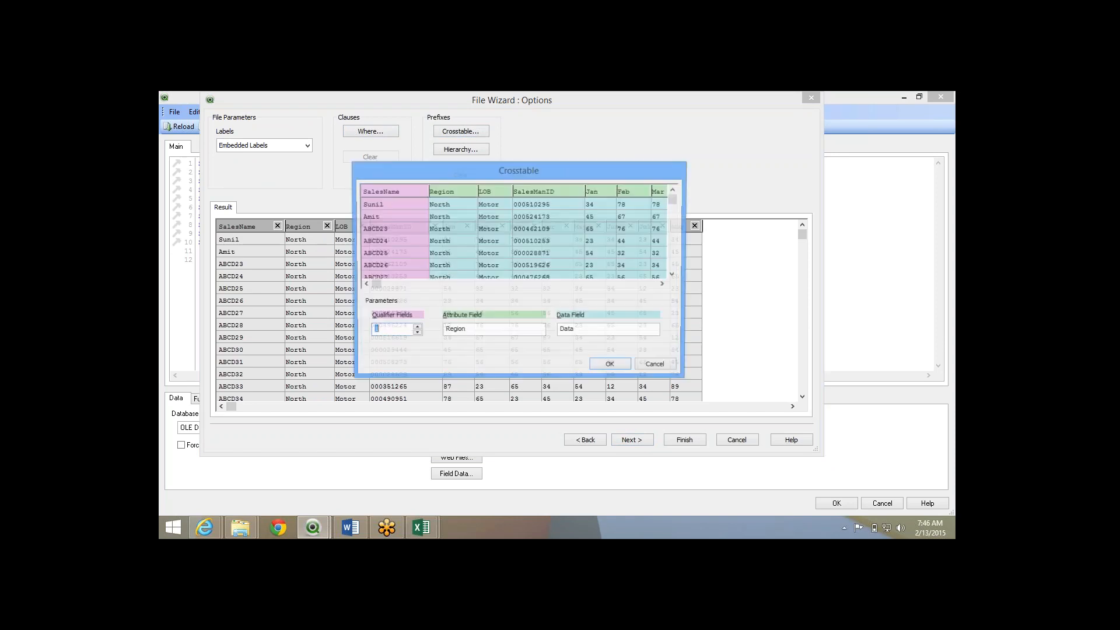
{"action": "mouse_move", "coordinate": [376, 284]}
{"action": "left_mouse_down"}
{"action": "mouse_move", "coordinate": [633, 284]}
{"action": "mouse_move", "coordinate": [375, 285]}
{"action": "left_mouse_up"}
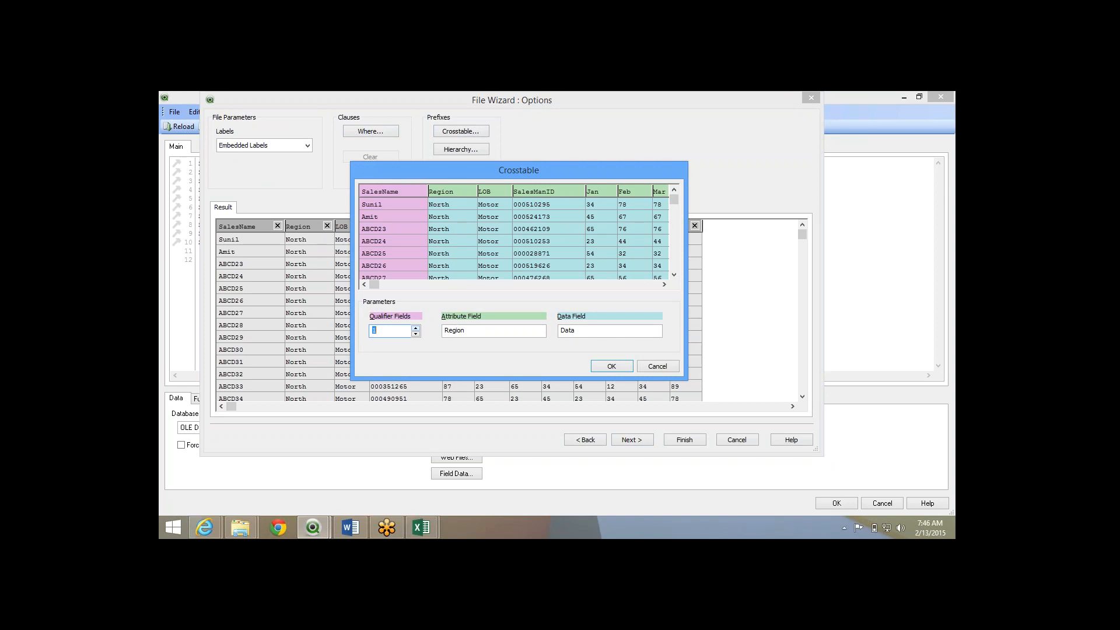
{"action": "key", "text": "Up"}
{"action": "key", "text": "Up"}
{"action": "key", "text": "Up"}
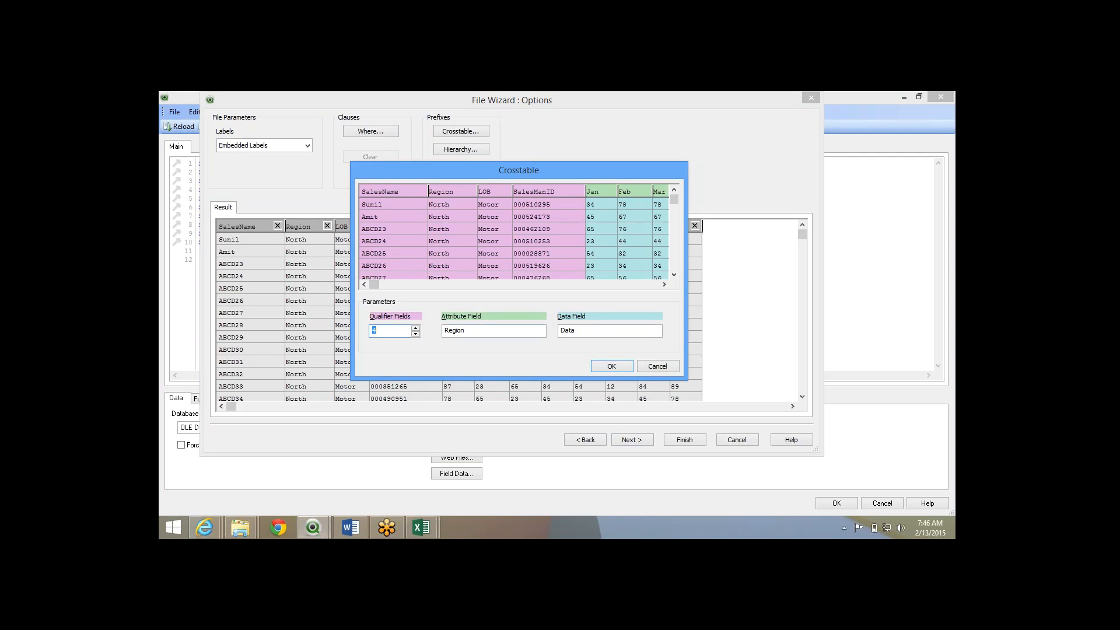
Name the crosstable's attribute field Month, checking it against the month columns in the preview.
{"action": "left_click_drag", "start_coordinate": [374, 284], "coordinate": [422, 284]}
{"action": "left_click_drag", "start_coordinate": [467, 331], "coordinate": [443, 331]}
{"action": "type", "text": "MON"}
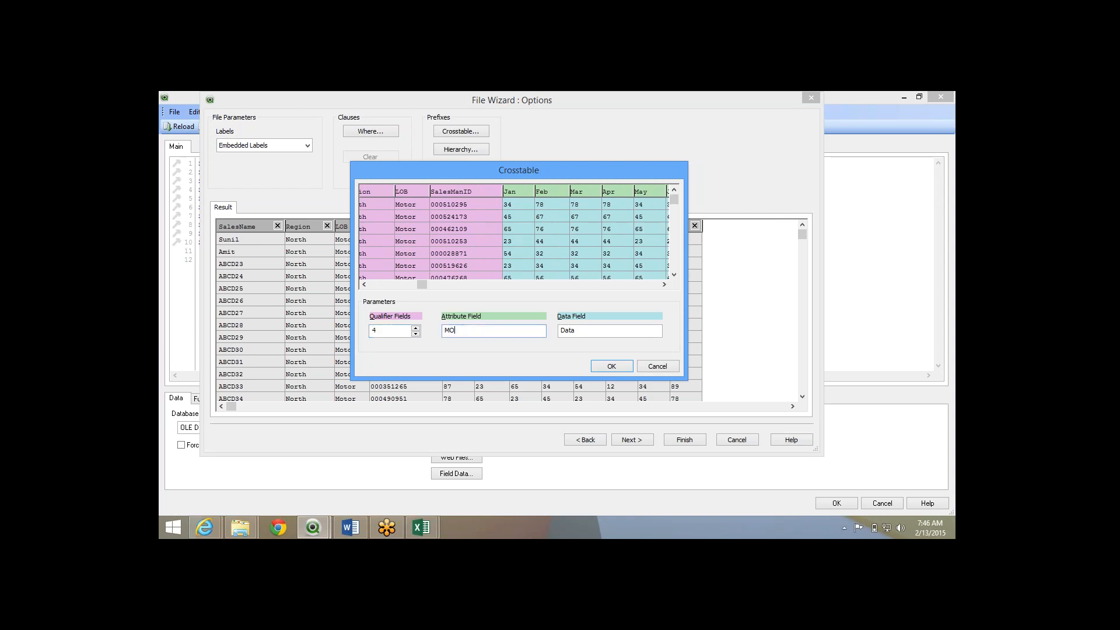
{"action": "key", "text": "BackSpace"}
{"action": "key", "text": "BackSpace"}
{"action": "type", "text": "on"}
{"action": "left_click_drag", "start_coordinate": [422, 285], "coordinate": [477, 284]}
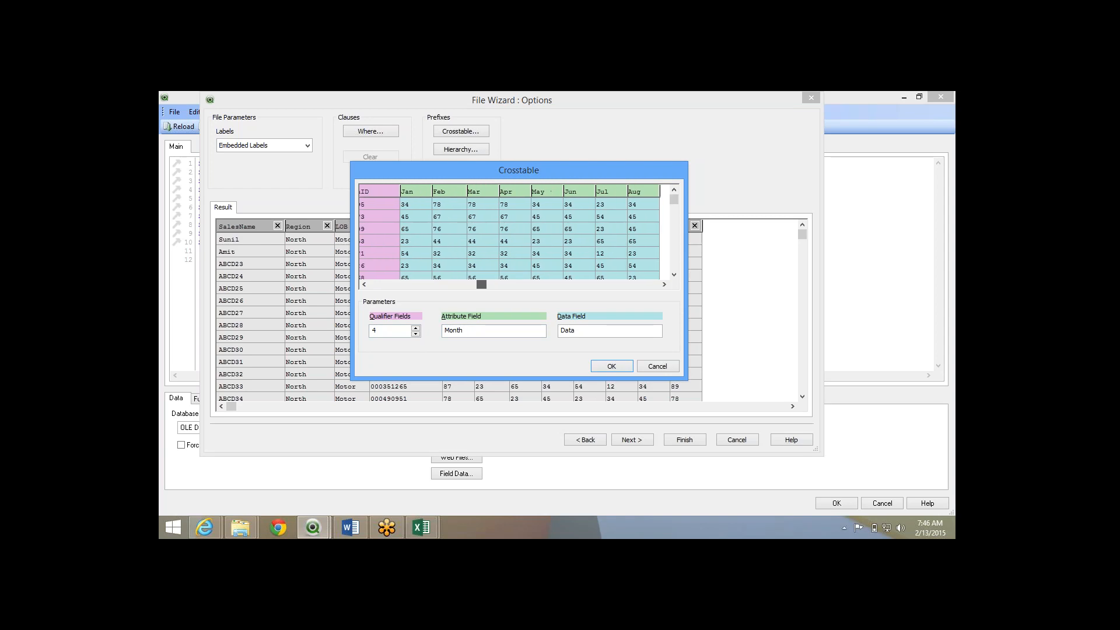
Name the crosstable's data field Target and finish the file wizard to insert the load statement into the script.
{"action": "double_click", "coordinate": [568, 331]}
{"action": "type", "text": "Tarfe"}
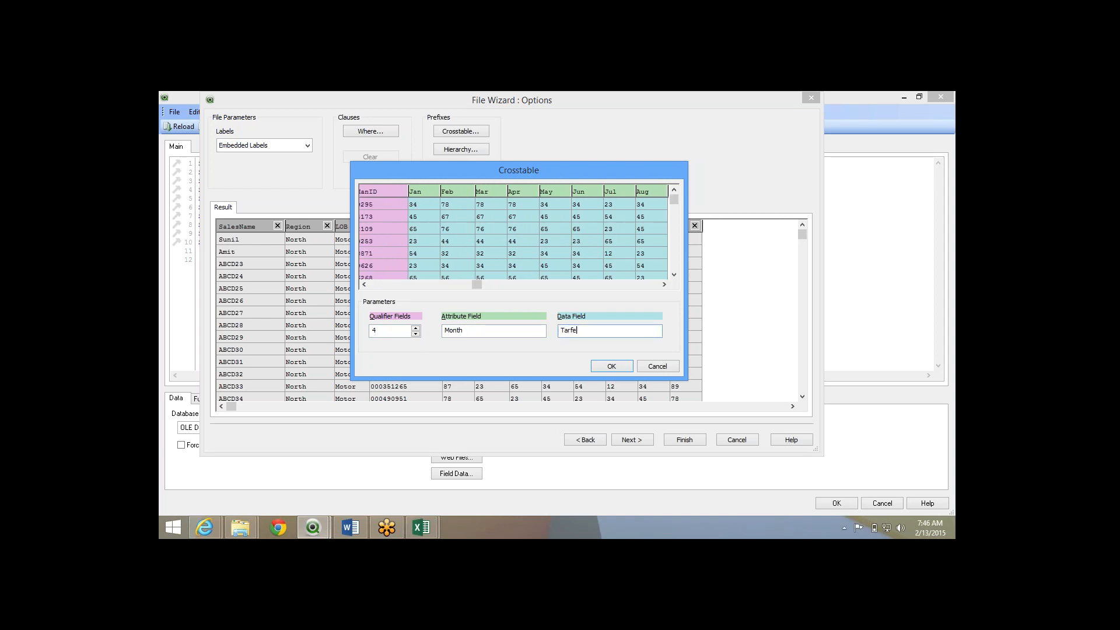
{"action": "key", "text": "BackSpace"}
{"action": "key", "text": "BackSpace"}
{"action": "type", "text": "get"}
{"action": "left_click", "coordinate": [611, 366]}
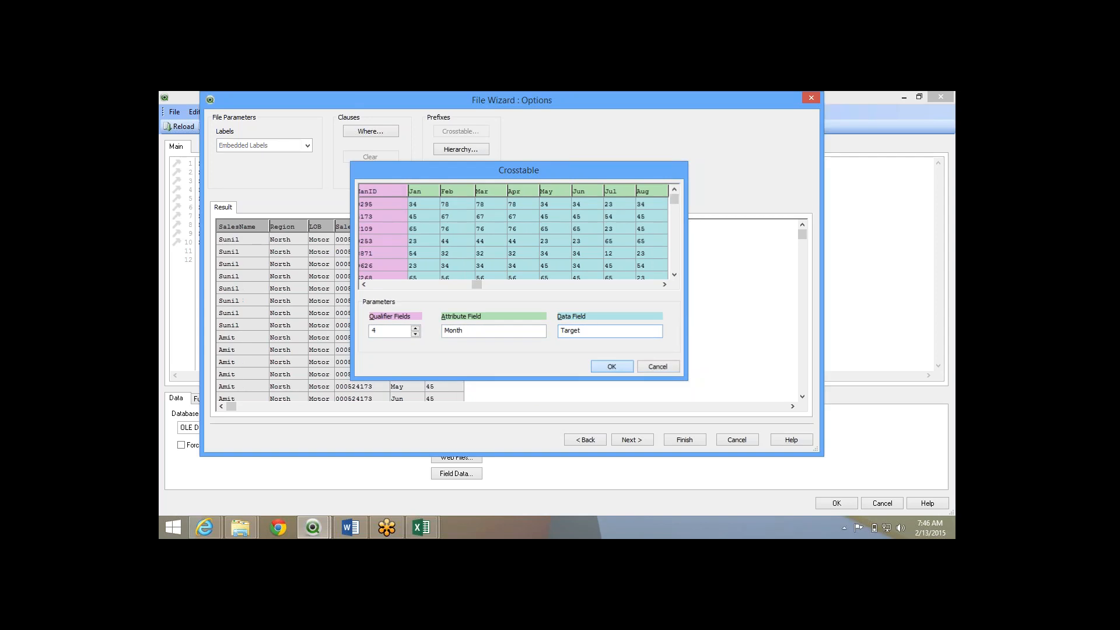
{"action": "left_click", "coordinate": [685, 440]}
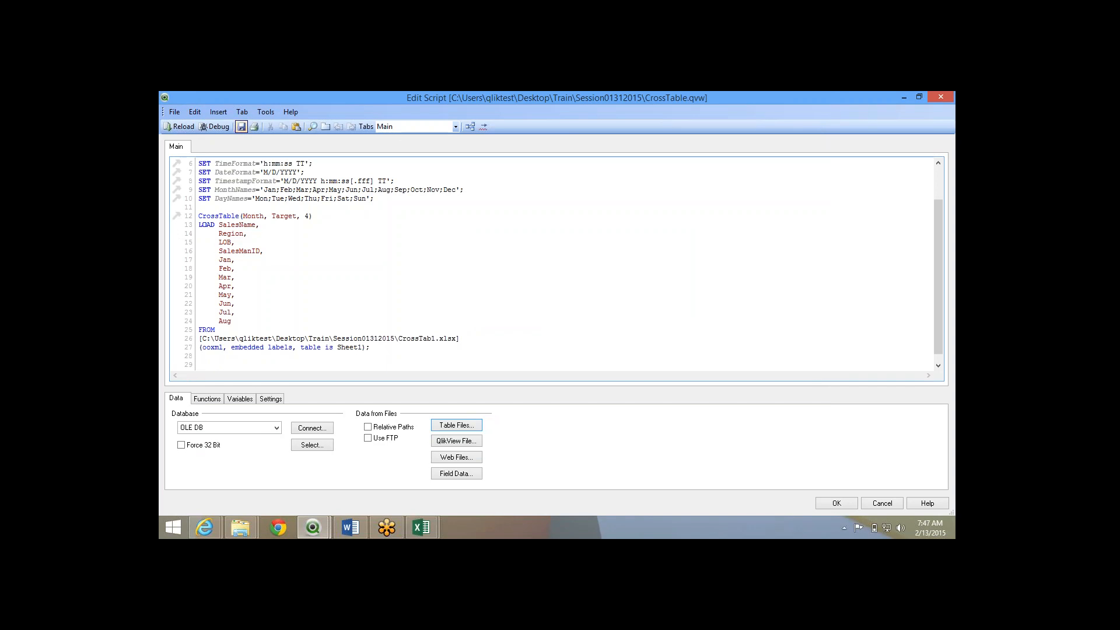
Save the script and reload the document's data, closing the execution progress report.
{"action": "left_click", "coordinate": [242, 127]}
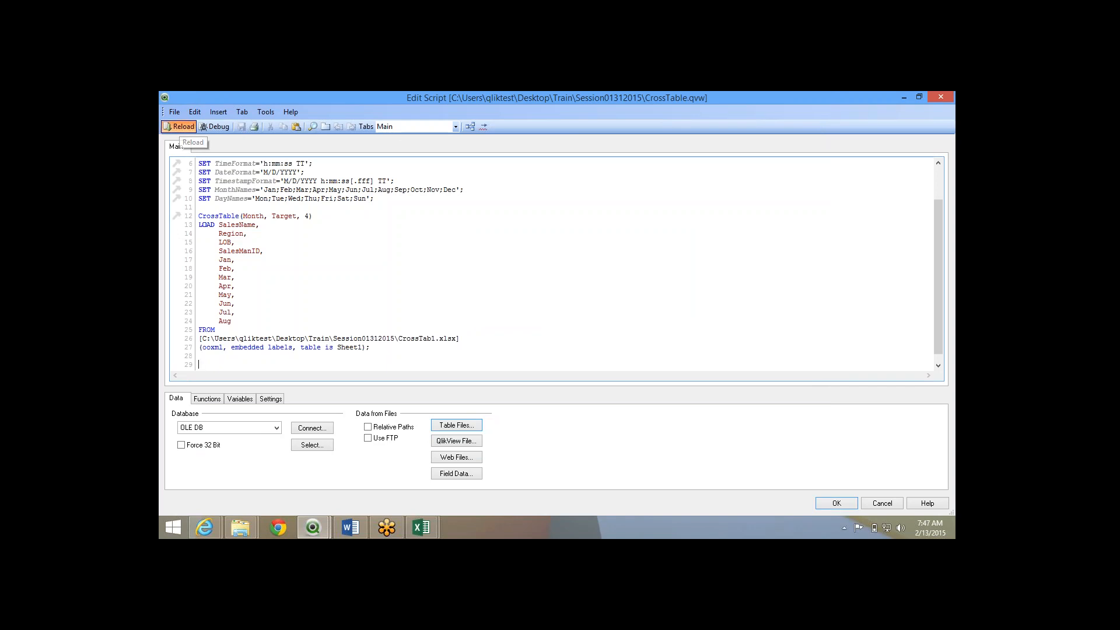
{"action": "left_click", "coordinate": [180, 127]}
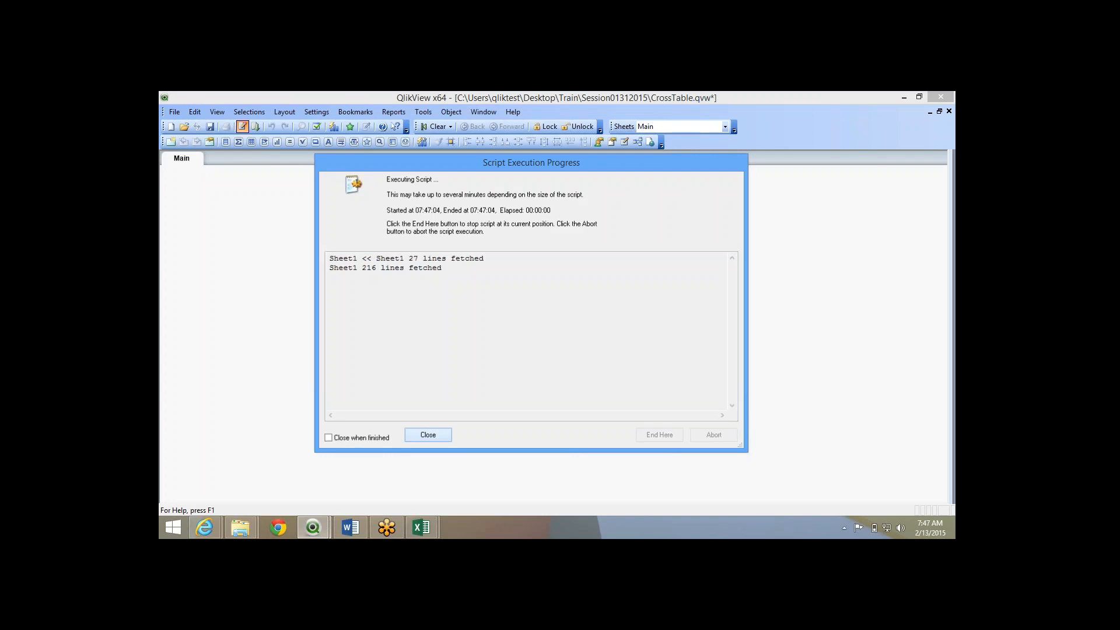
{"action": "left_click", "coordinate": [573, 445]}
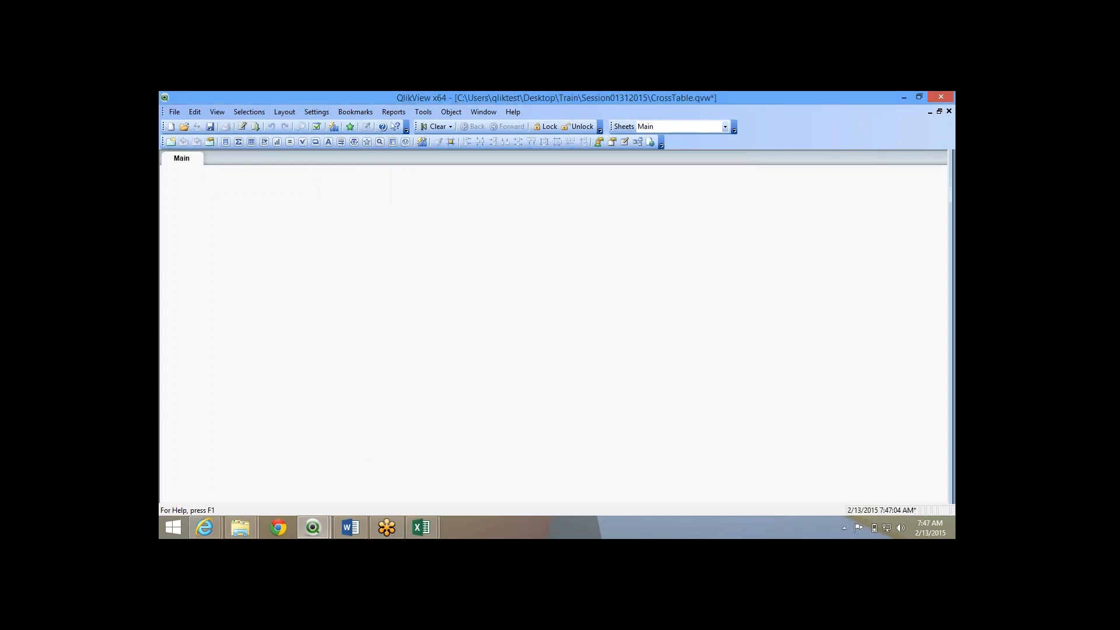
Preview the loaded Sheet1 records in the Table Viewer to check the Month and Target columns, and close the viewer.
{"action": "left_click", "coordinate": [638, 142]}
{"action": "right_click", "coordinate": [545, 291]}
{"action": "left_click", "coordinate": [569, 300]}
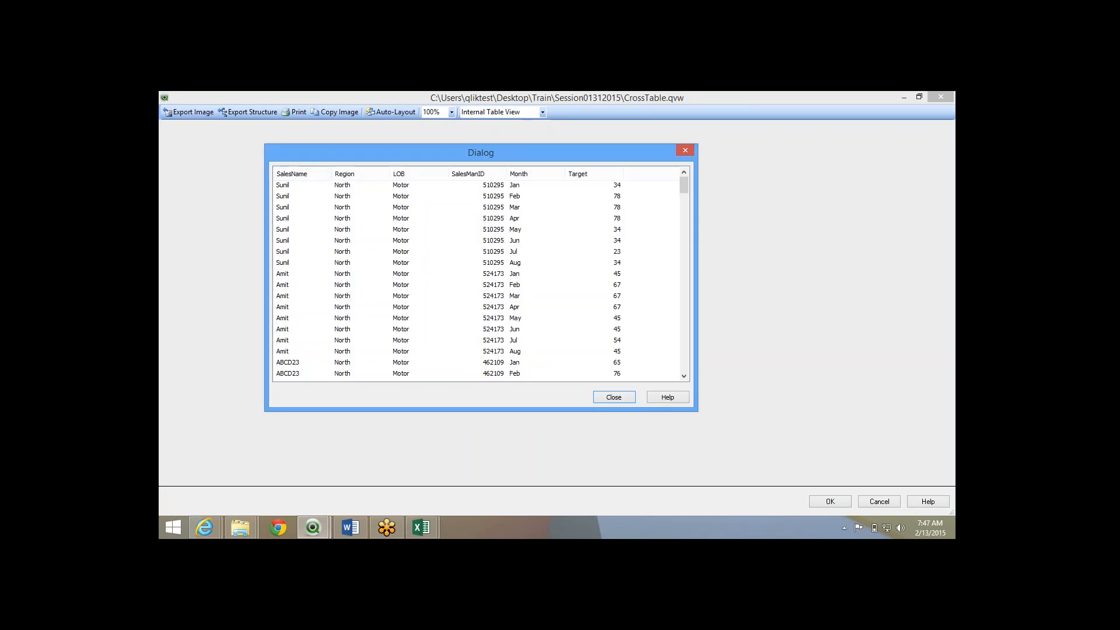
{"action": "left_click", "coordinate": [448, 197]}
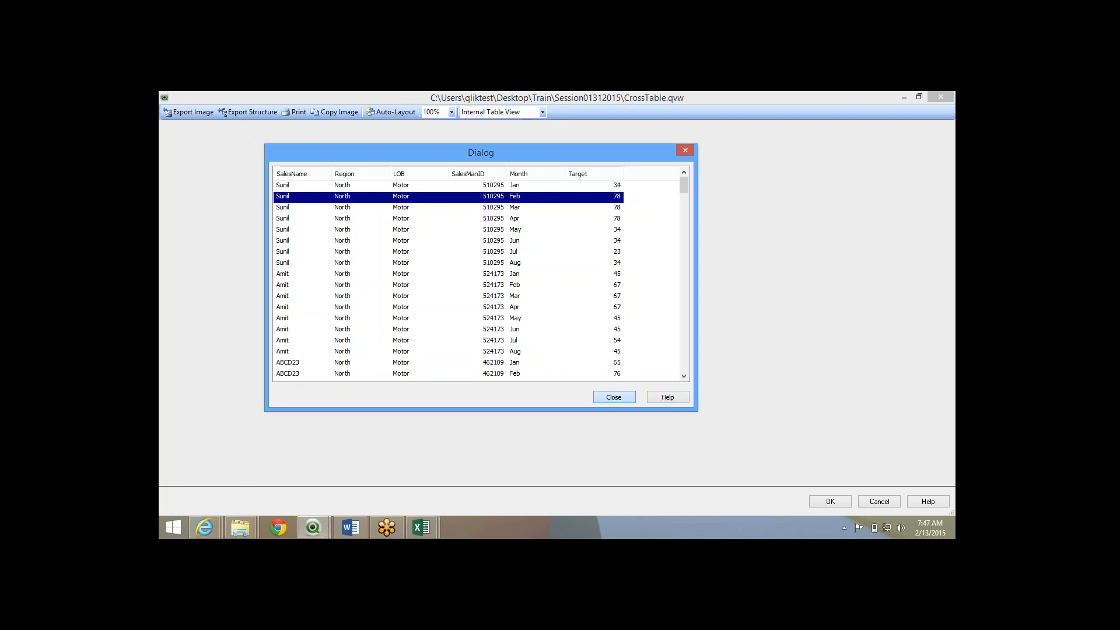
{"action": "left_click", "coordinate": [615, 397]}
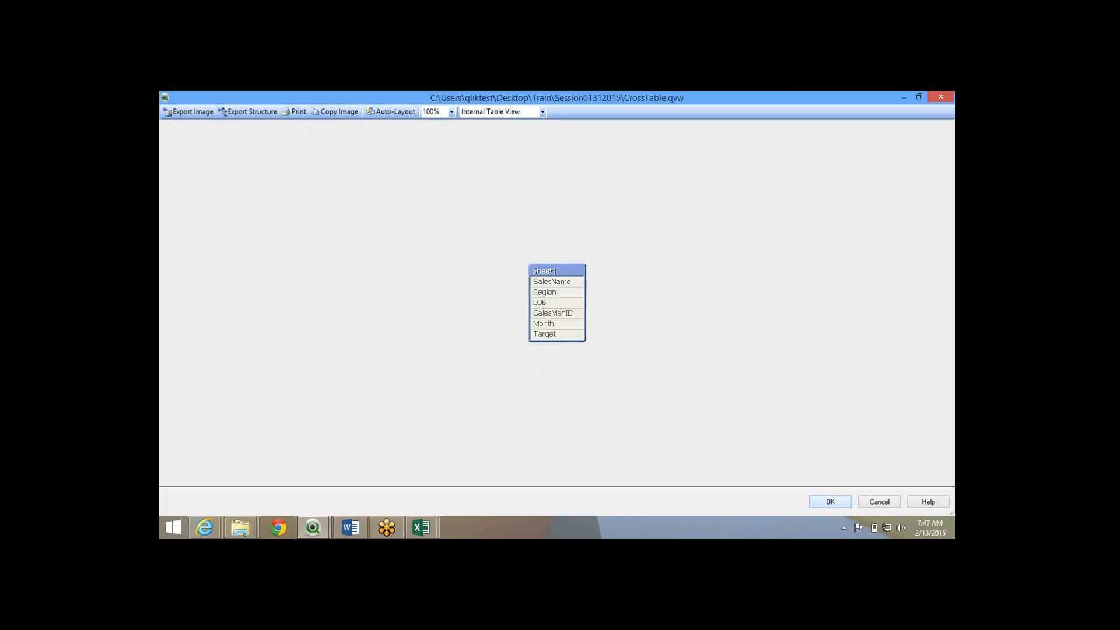
{"action": "left_click", "coordinate": [831, 502]}
Review the CrossTable load script once more, and save and close the document.
{"action": "left_click", "coordinate": [243, 126]}
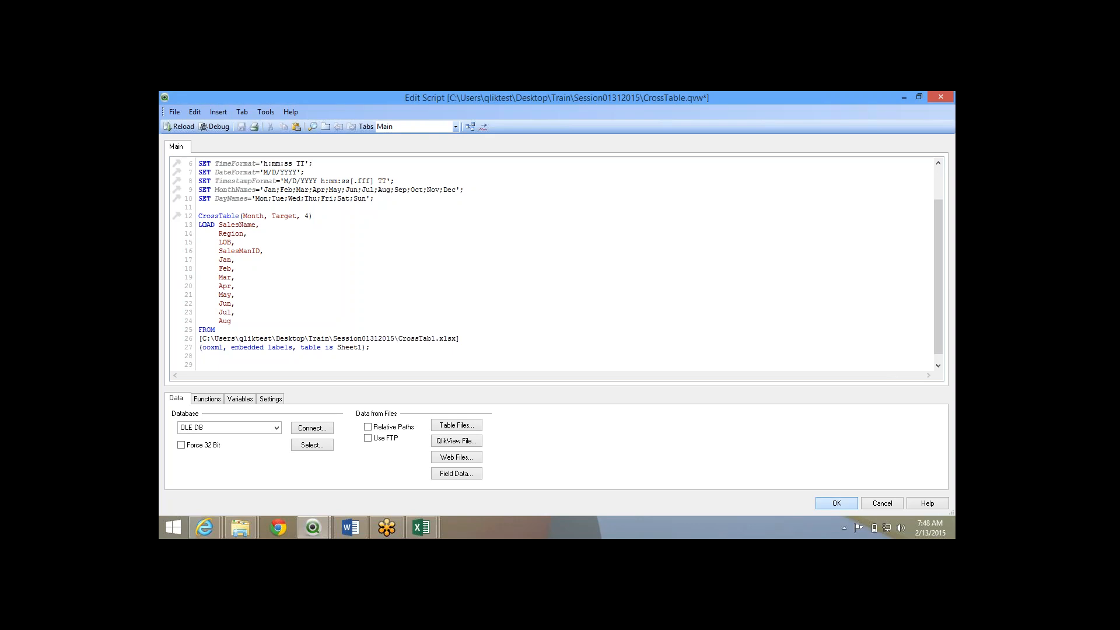
{"action": "left_click", "coordinate": [836, 504]}
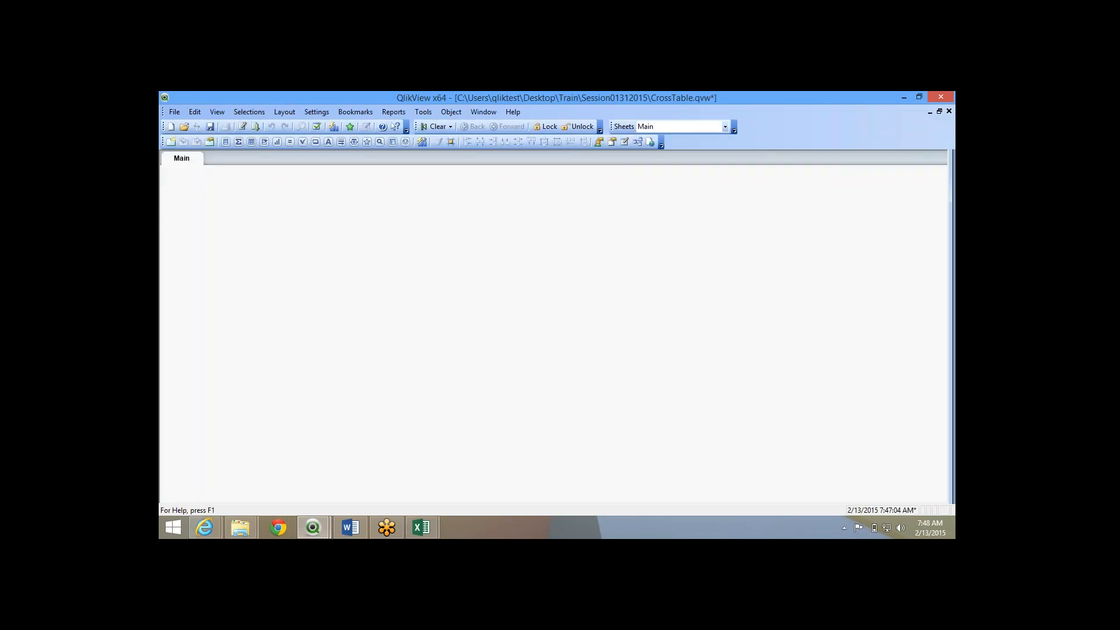
{"action": "key", "text": "ctrl+s"}
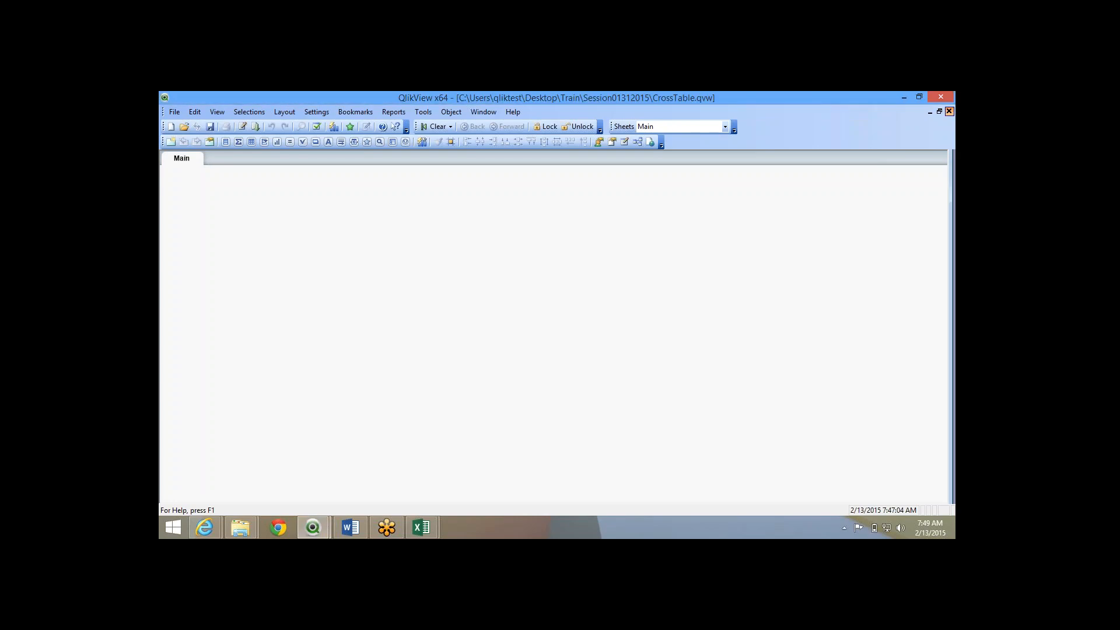
{"action": "left_click", "coordinate": [949, 110]}
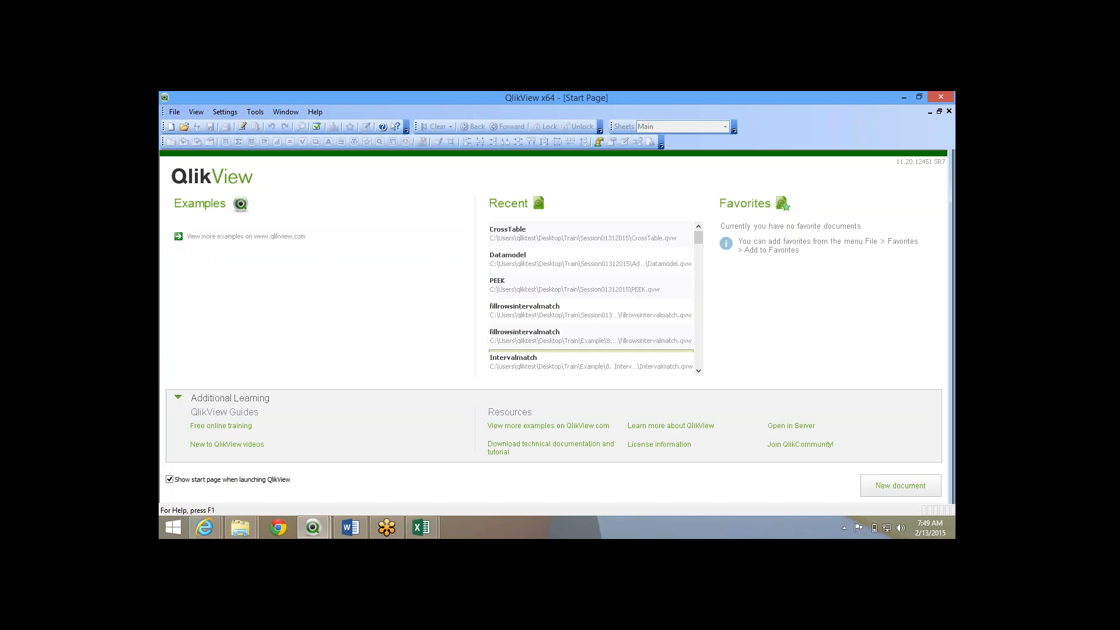
Switch to File Explorer's Cross Table window, go up to Example, and copy Employee.qvd from the Hierrachy folder.
{"action": "mouse_move", "coordinate": [874, 528]}
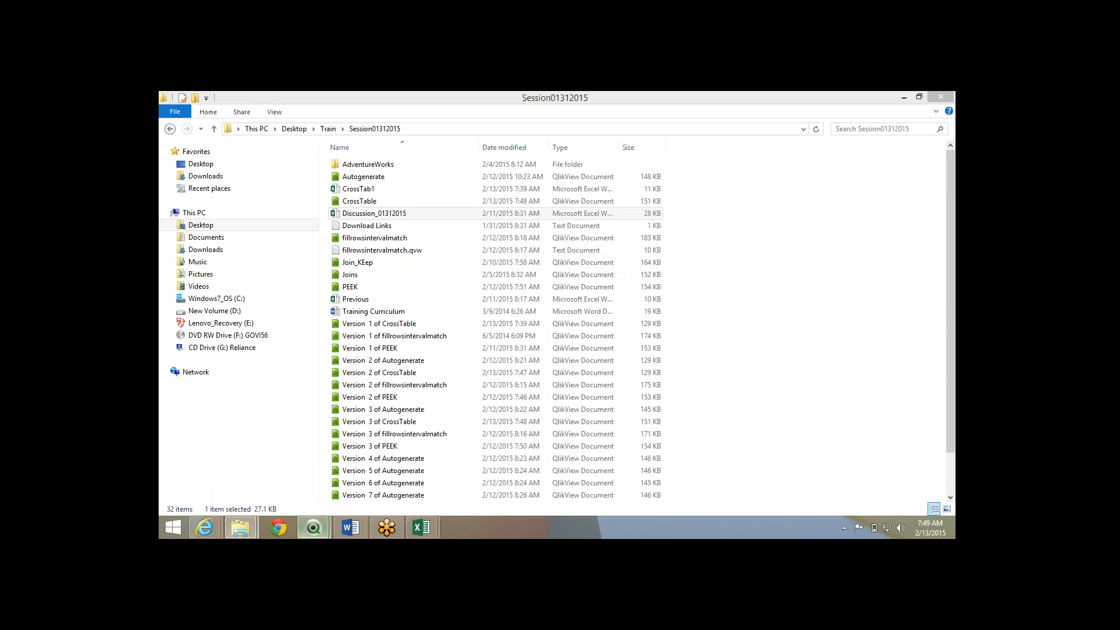
{"action": "mouse_move", "coordinate": [313, 528]}
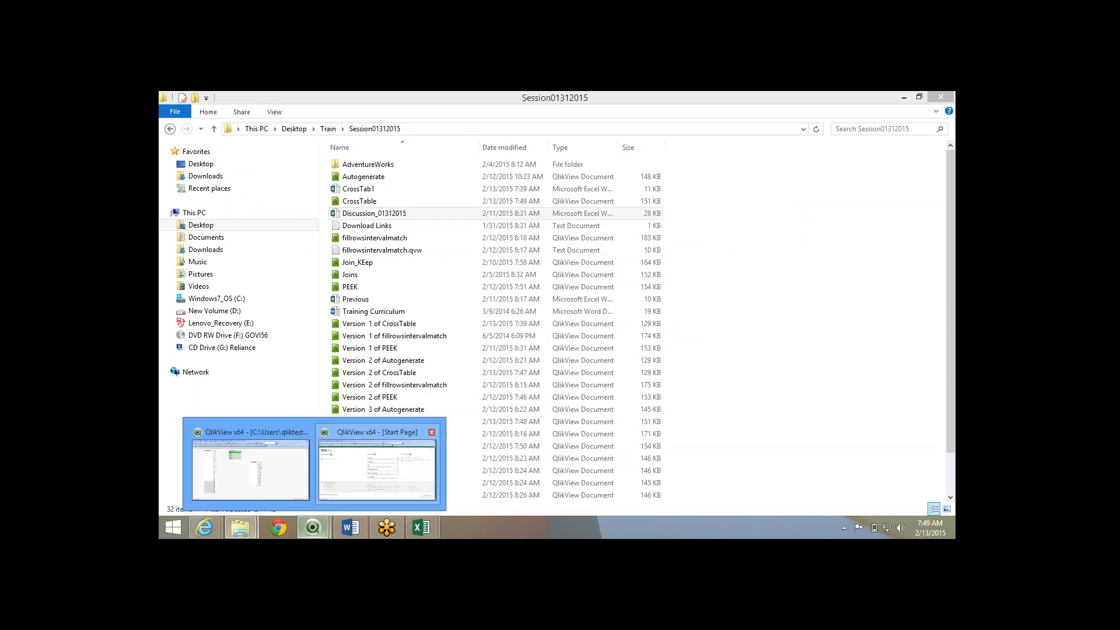
{"action": "left_click", "coordinate": [251, 469]}
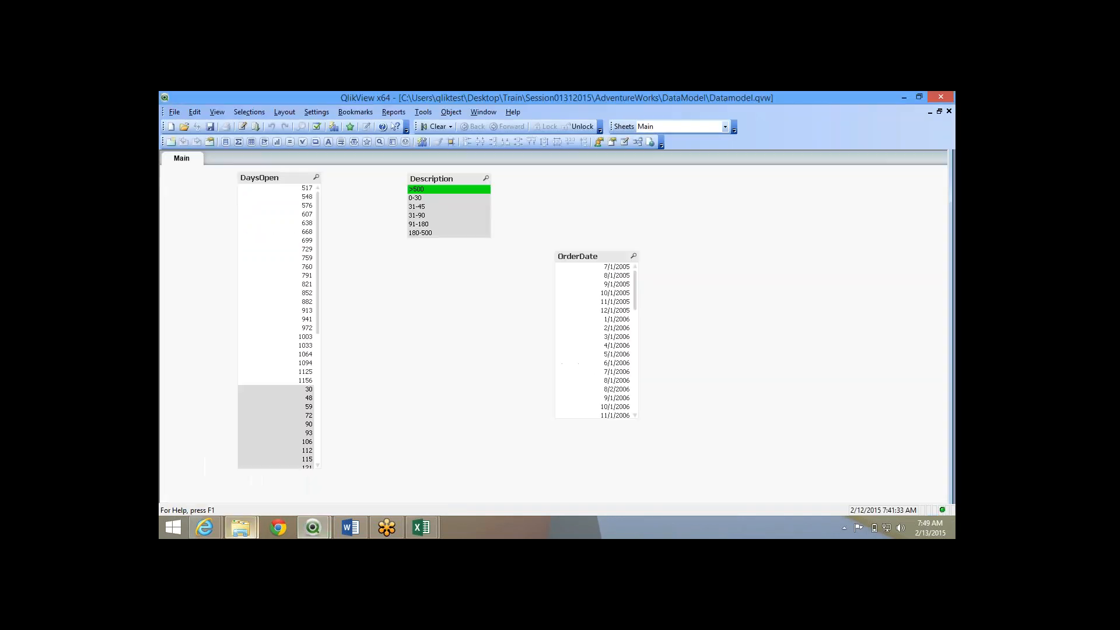
{"action": "mouse_move", "coordinate": [241, 527]}
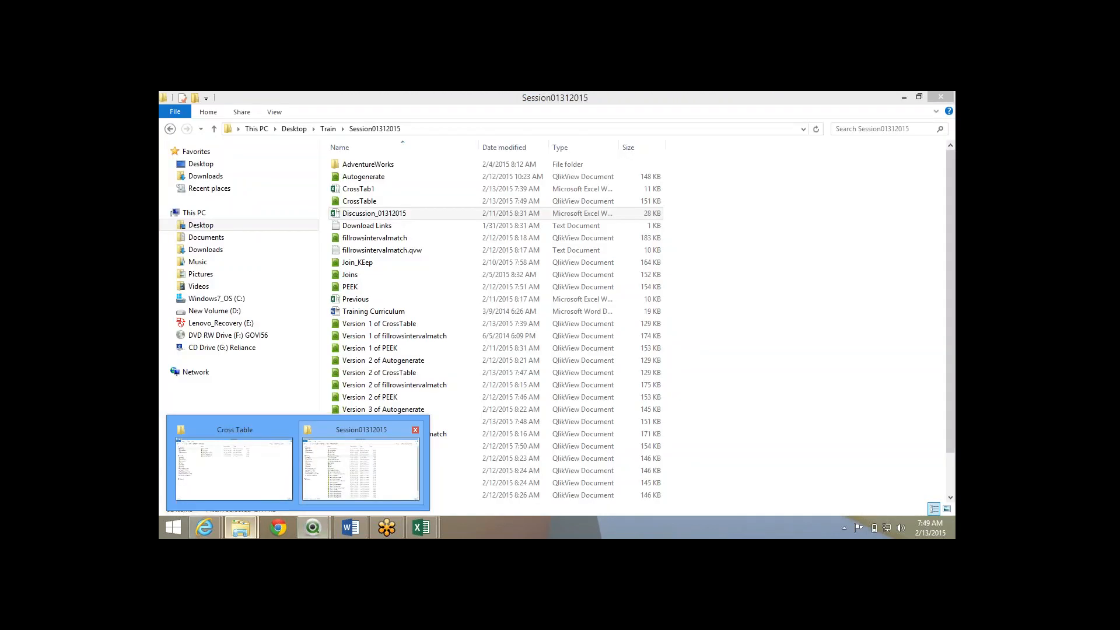
{"action": "left_click", "coordinate": [235, 464]}
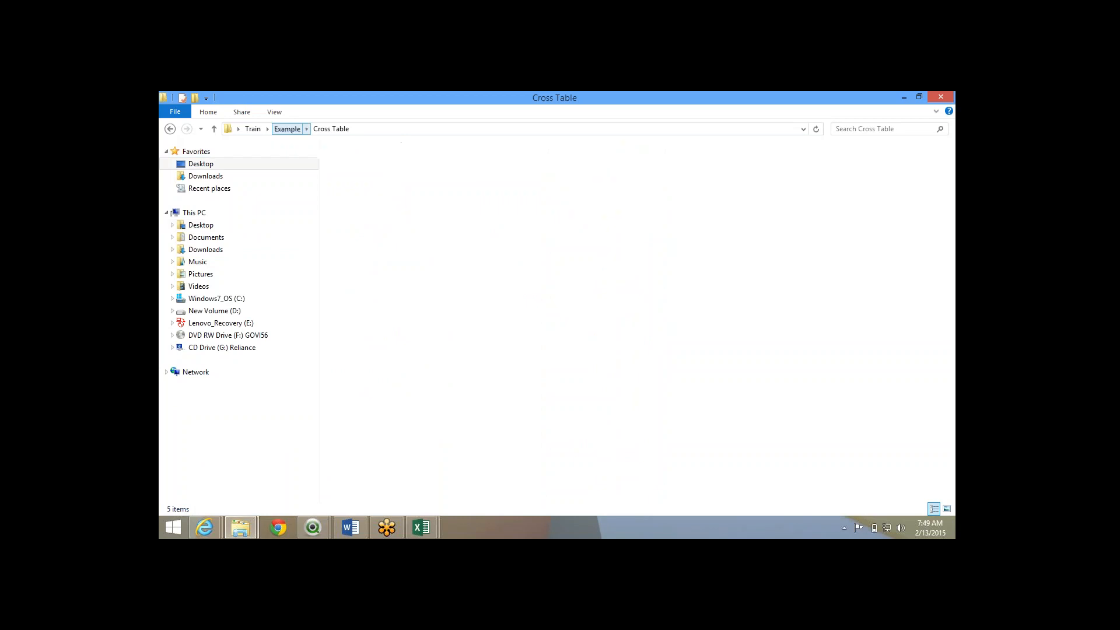
{"action": "left_click", "coordinate": [287, 129]}
{"action": "double_click", "coordinate": [359, 274]}
{"action": "double_click", "coordinate": [363, 165]}
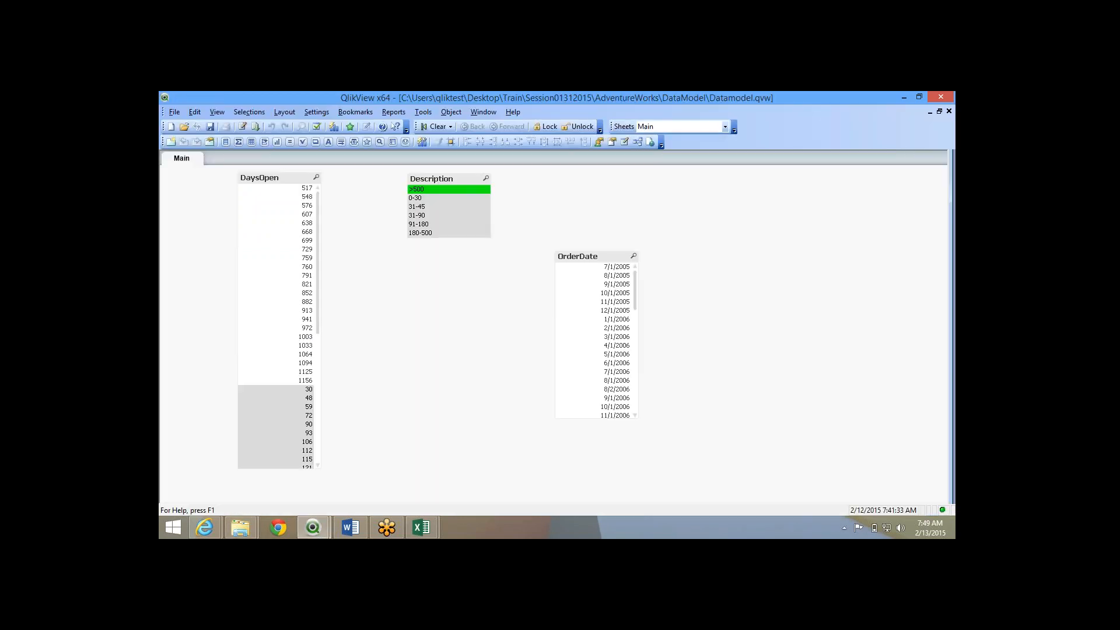
Delete all the Version backup files from the Session01312015 folder in File Explorer and paste Employee.qvd there.
{"action": "mouse_move", "coordinate": [240, 528]}
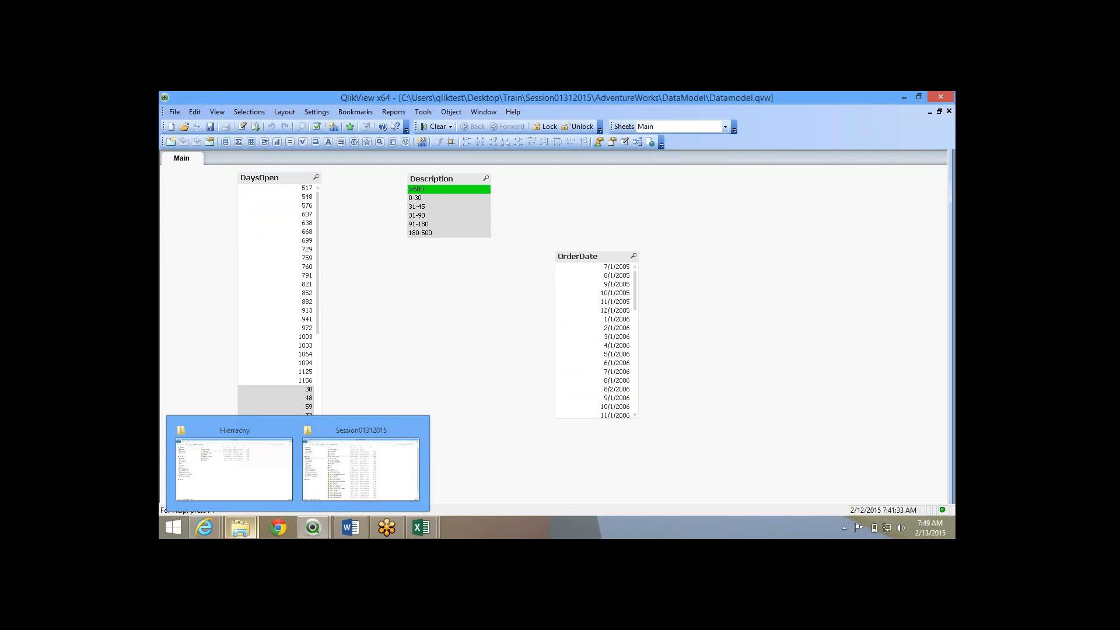
{"action": "left_click", "coordinate": [360, 470]}
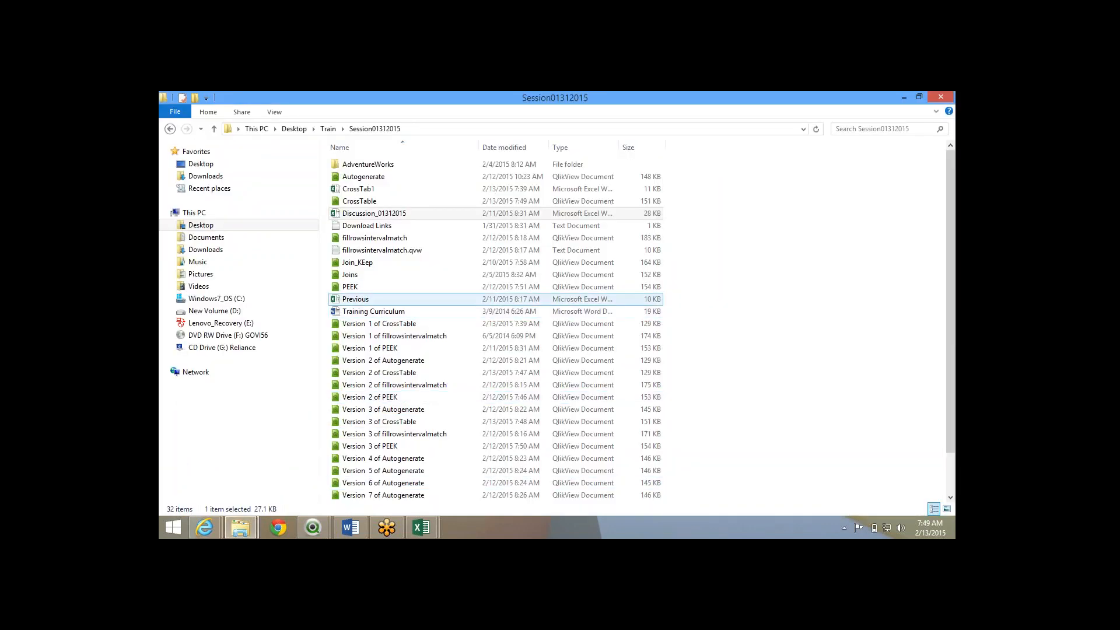
{"action": "left_click", "coordinate": [379, 324]}
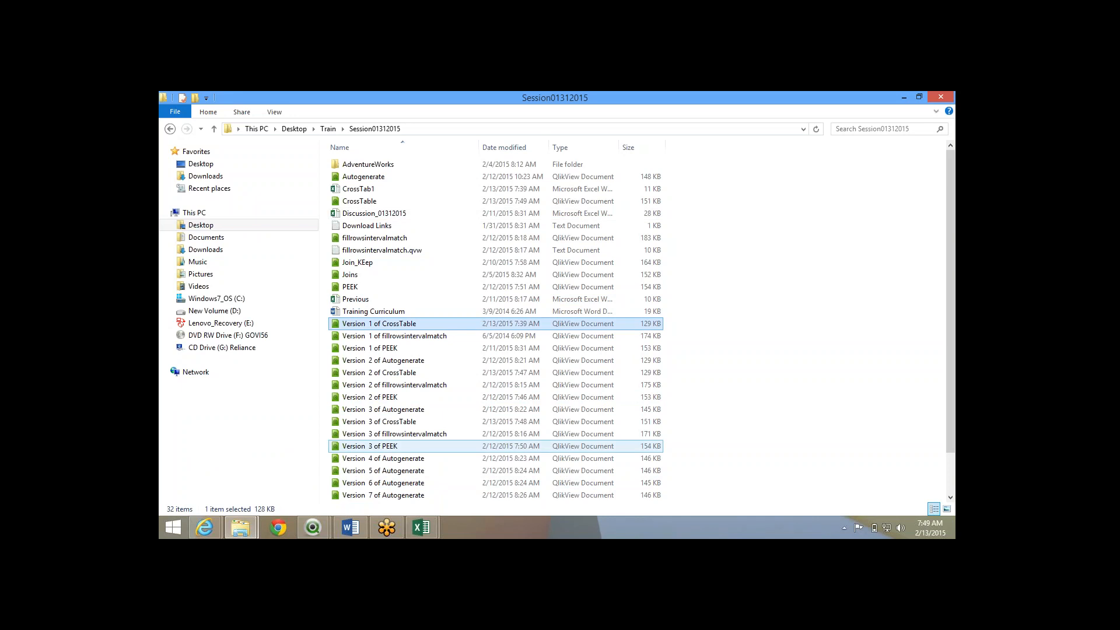
{"action": "scroll", "coordinate": [380, 446], "scroll_direction": "down", "scroll_amount": 1}
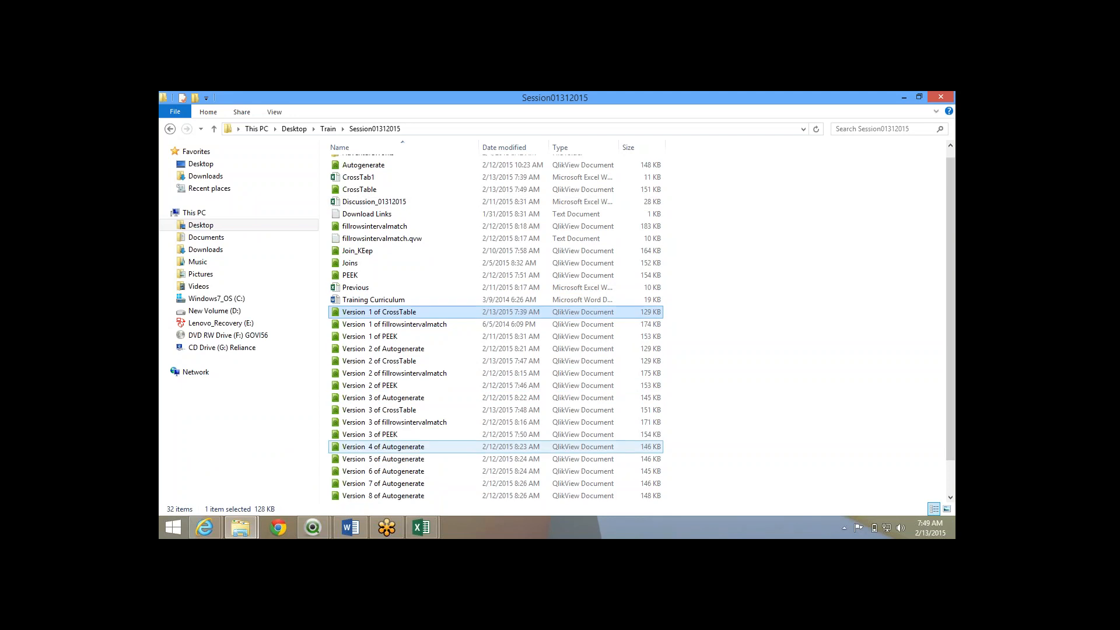
{"action": "scroll", "coordinate": [379, 446], "scroll_direction": "down", "scroll_amount": 1}
{"action": "left_click", "coordinate": [449, 496], "text": "shift"}
{"action": "key", "text": "Delete"}
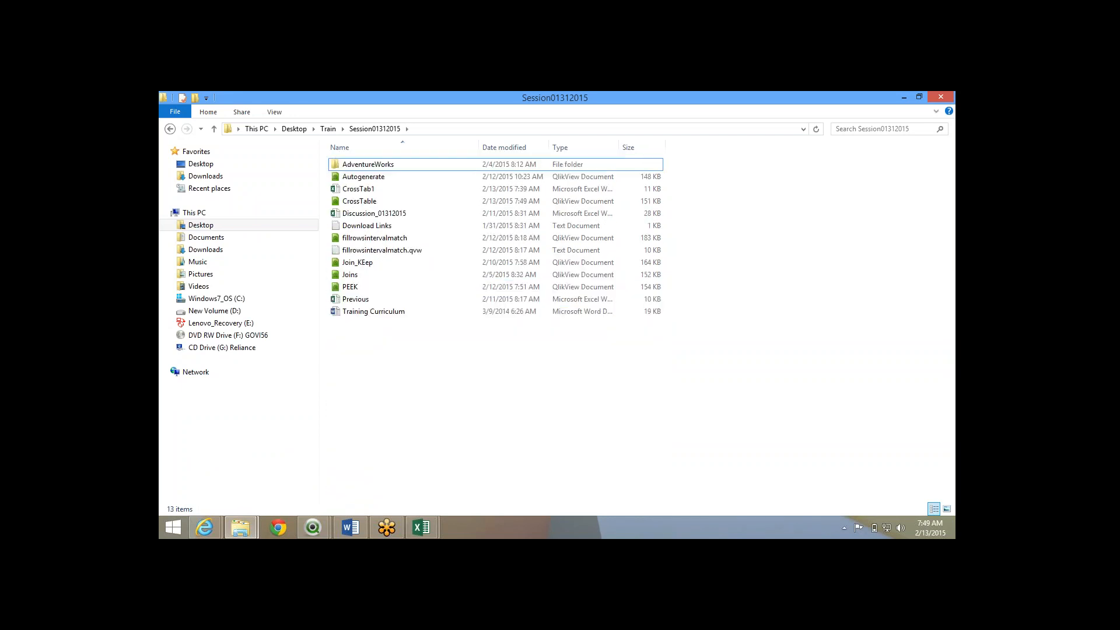
{"action": "key", "text": "ctrl+v"}
{"action": "left_click", "coordinate": [455, 443]}
Switch to the QlikView start page, create a blank document without the wizard, and save it as Heirarchy in Session01312015.
{"action": "left_click", "coordinate": [313, 527]}
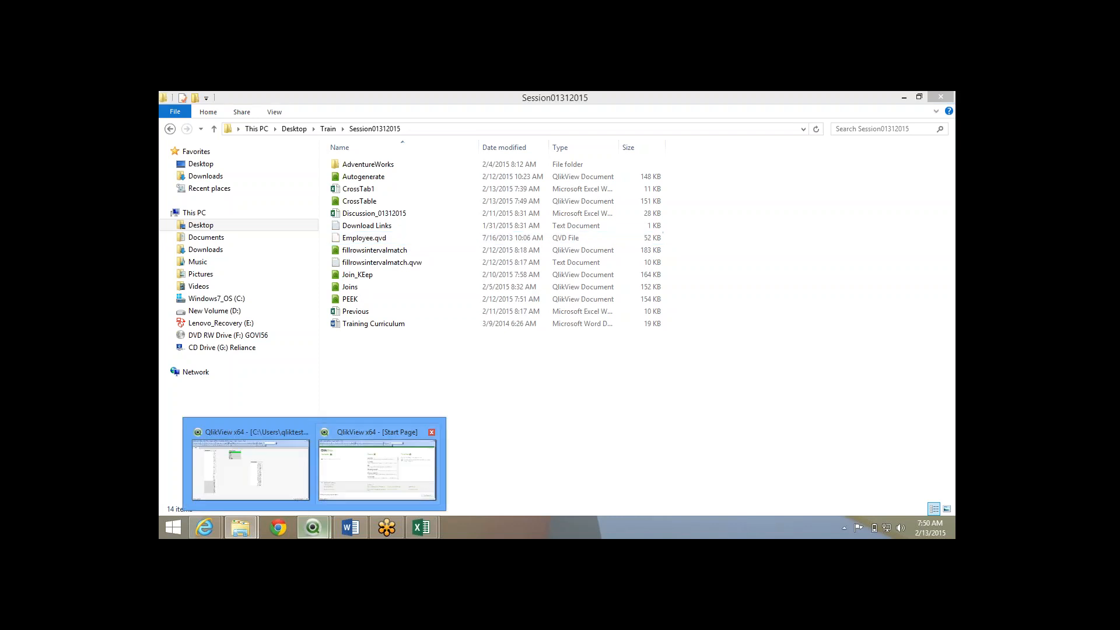
{"action": "left_click", "coordinate": [377, 466]}
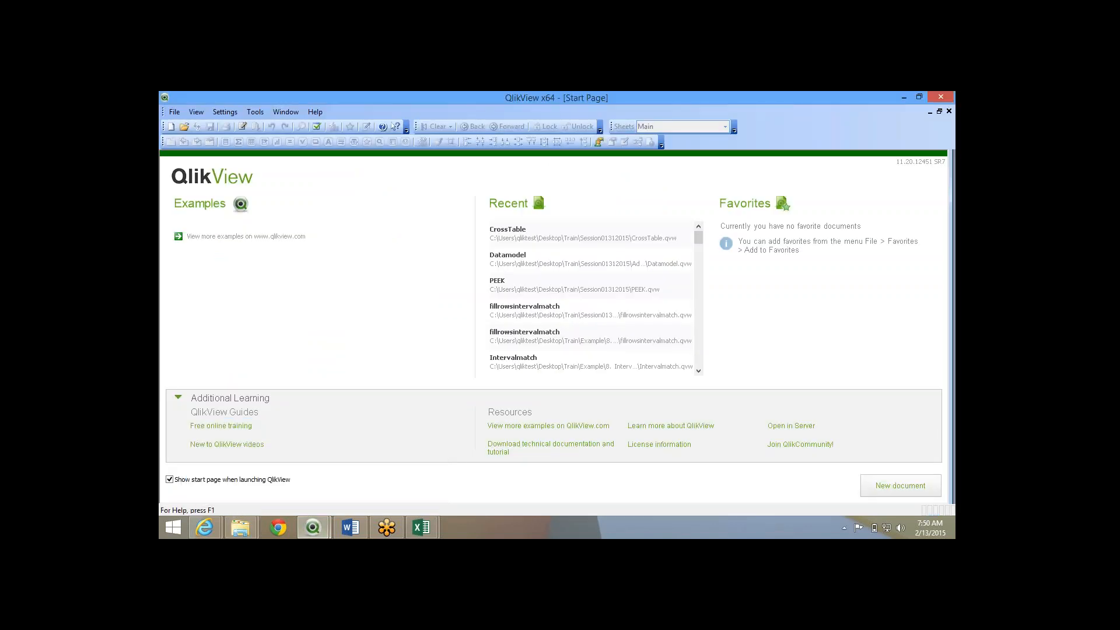
{"action": "left_click", "coordinate": [170, 126]}
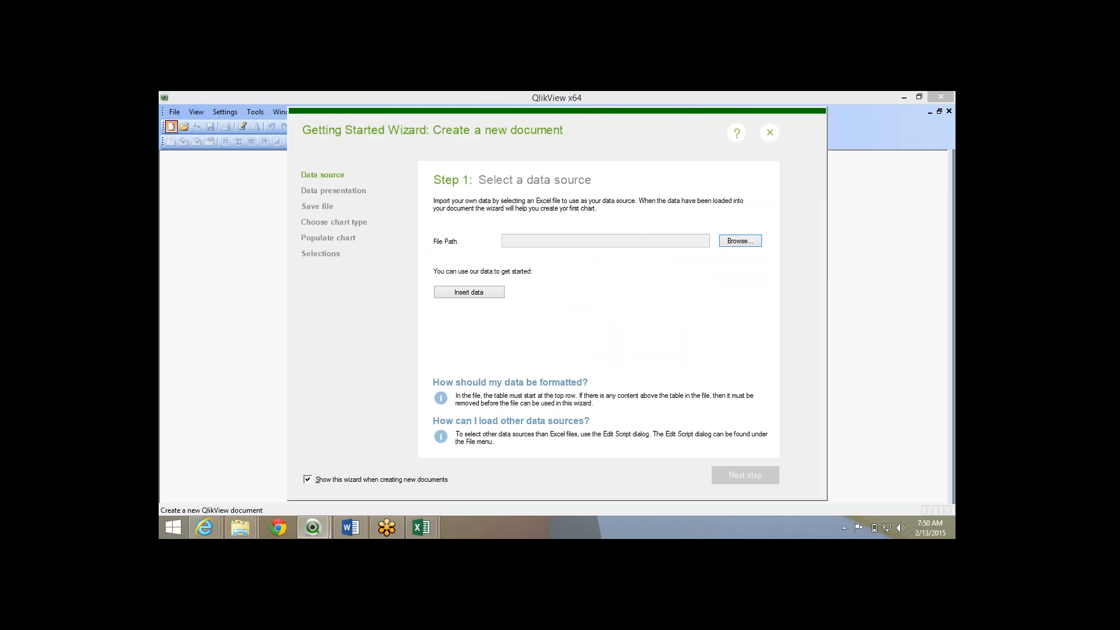
{"action": "key", "text": "Escape"}
{"action": "left_click", "coordinate": [174, 112]}
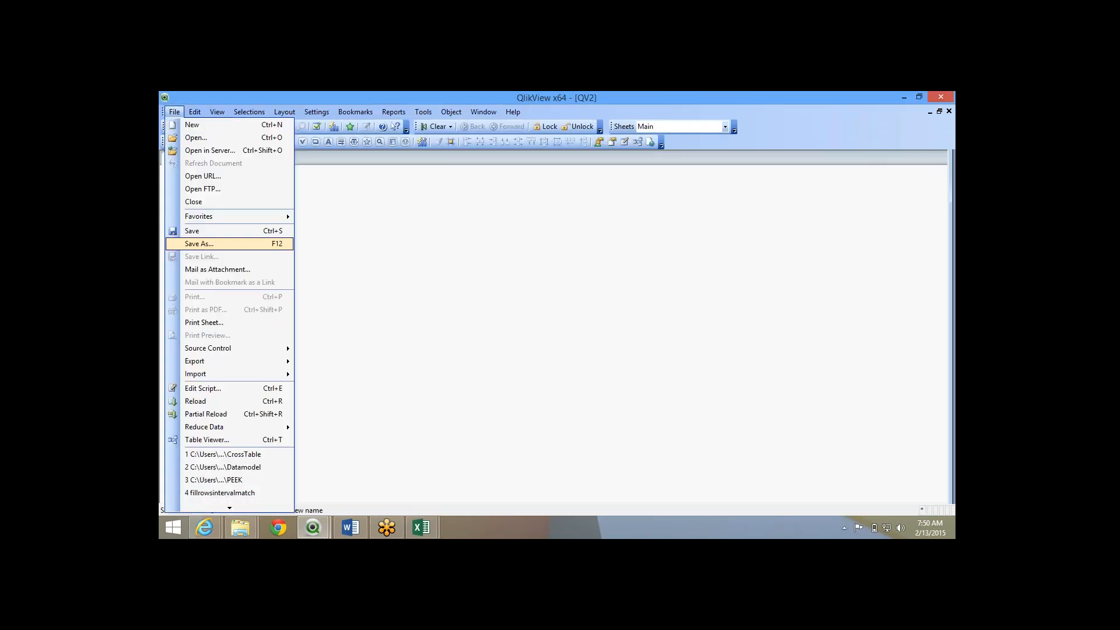
{"action": "left_click", "coordinate": [202, 243]}
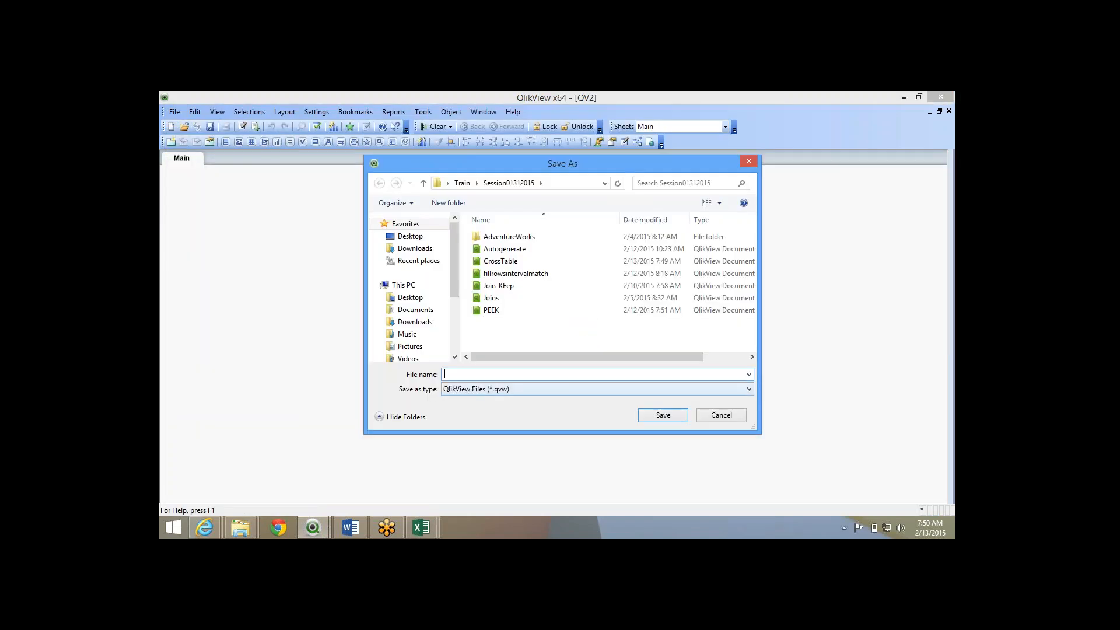
{"action": "key", "text": "alt+Tab"}
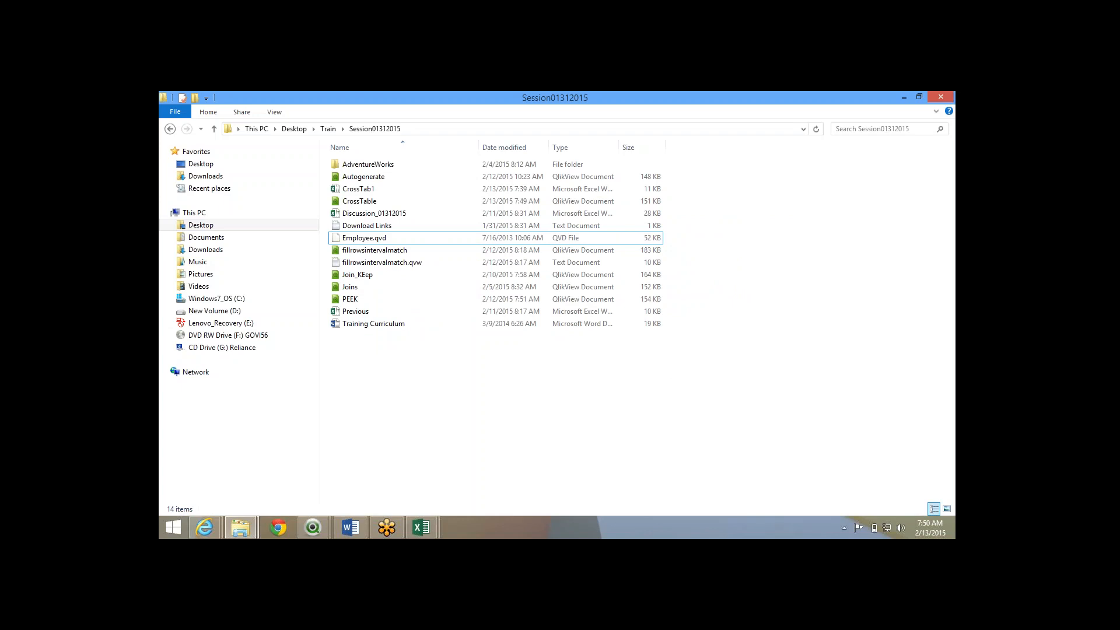
{"action": "key", "text": "alt+Tab"}
{"action": "type", "text": "Hei"}
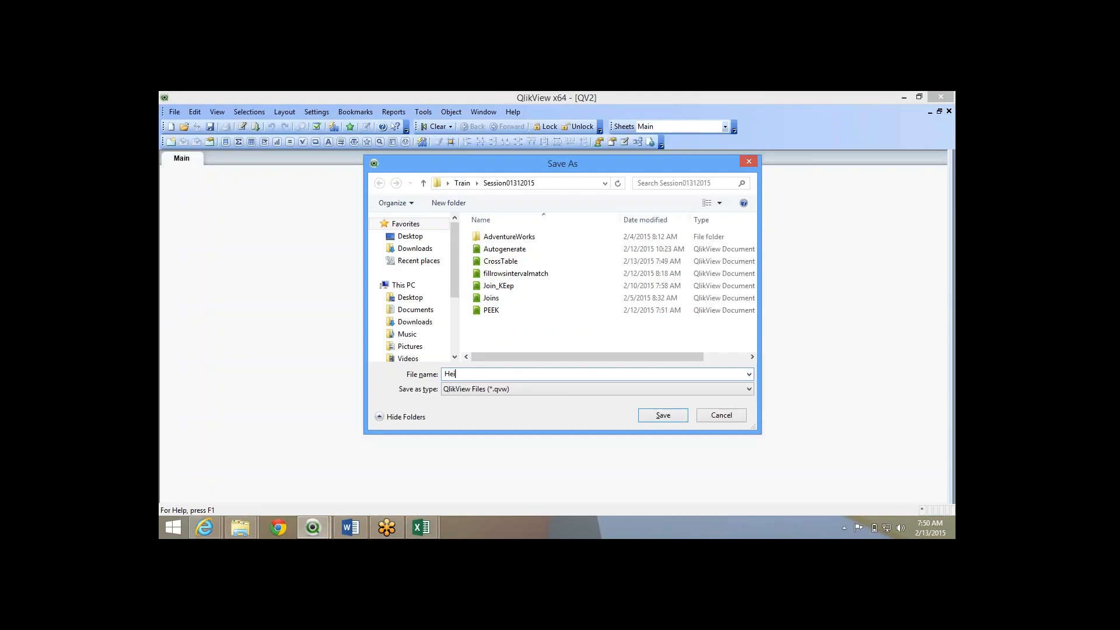
{"action": "type", "text": "rarchy"}
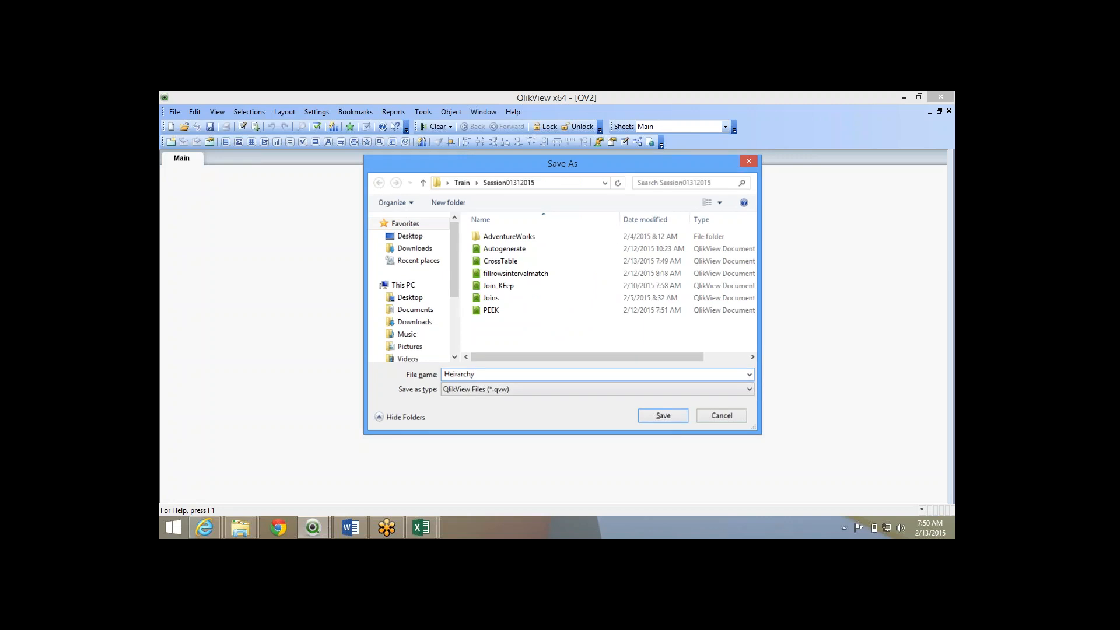
{"action": "key", "text": "Return"}
Add a load statement for all fields of Employee.qvd to the script, reload the document, and close the resulting dialogs.
{"action": "left_click", "coordinate": [242, 127]}
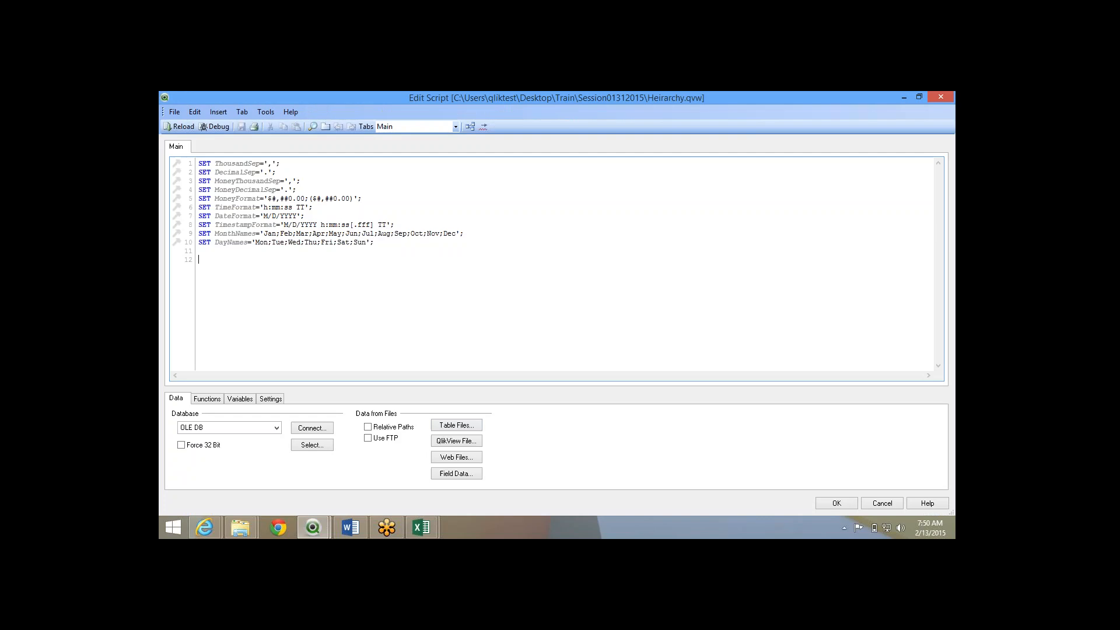
{"action": "left_click", "coordinate": [457, 425]}
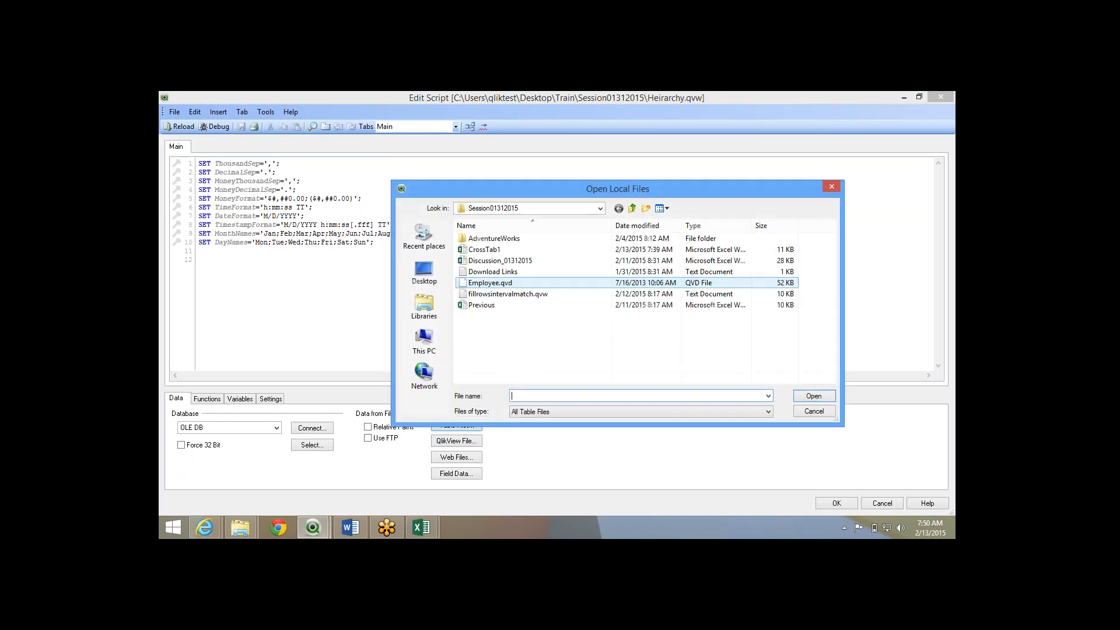
{"action": "left_click", "coordinate": [491, 283]}
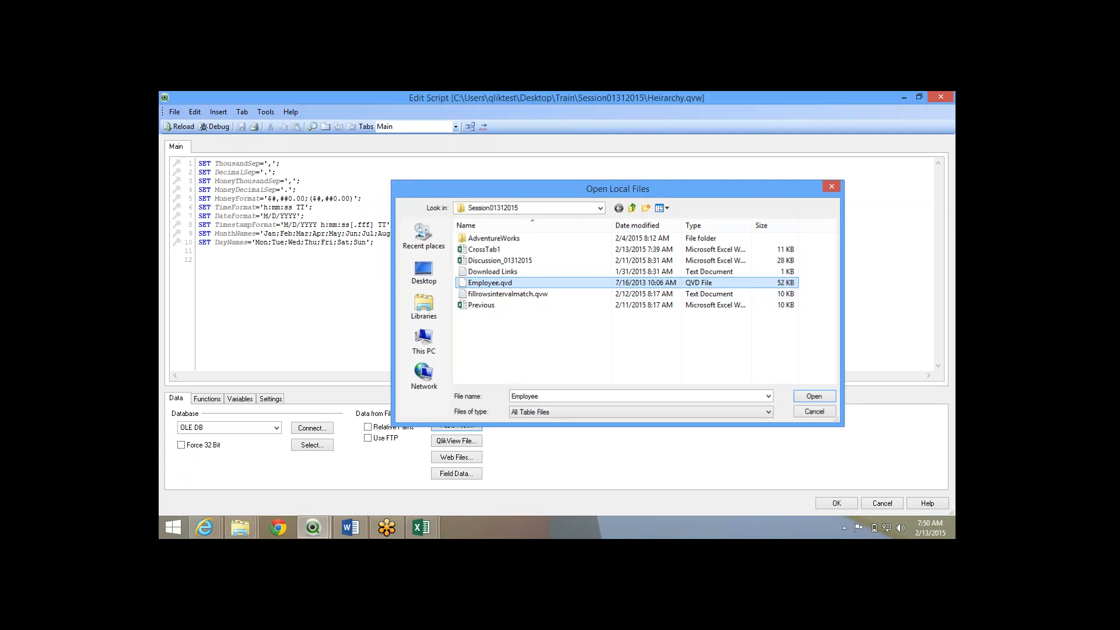
{"action": "left_click", "coordinate": [815, 396]}
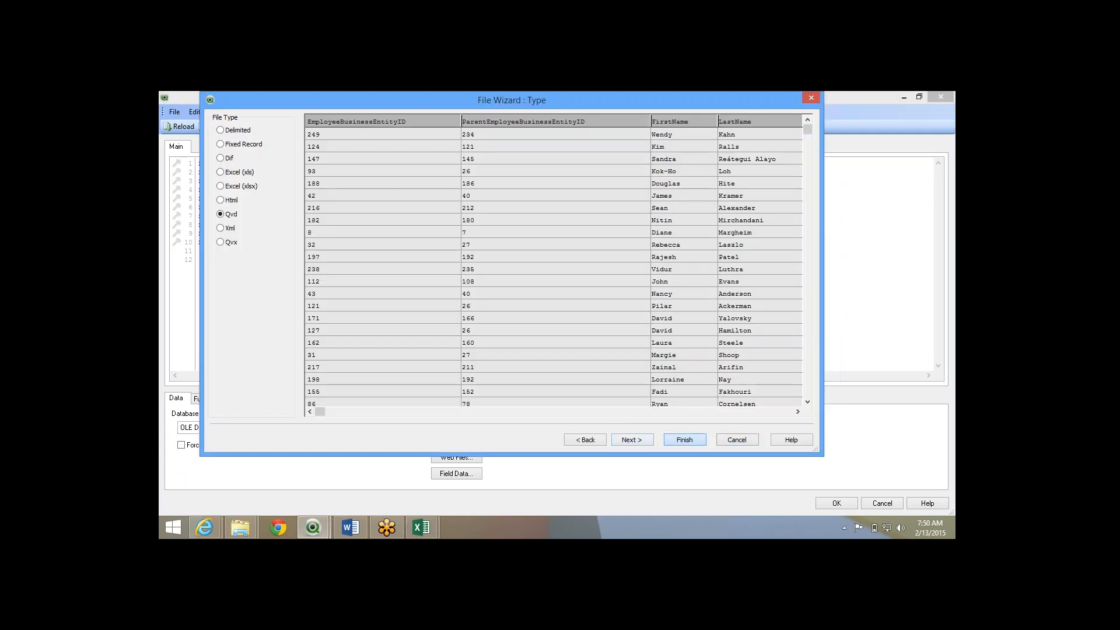
{"action": "left_click", "coordinate": [684, 439]}
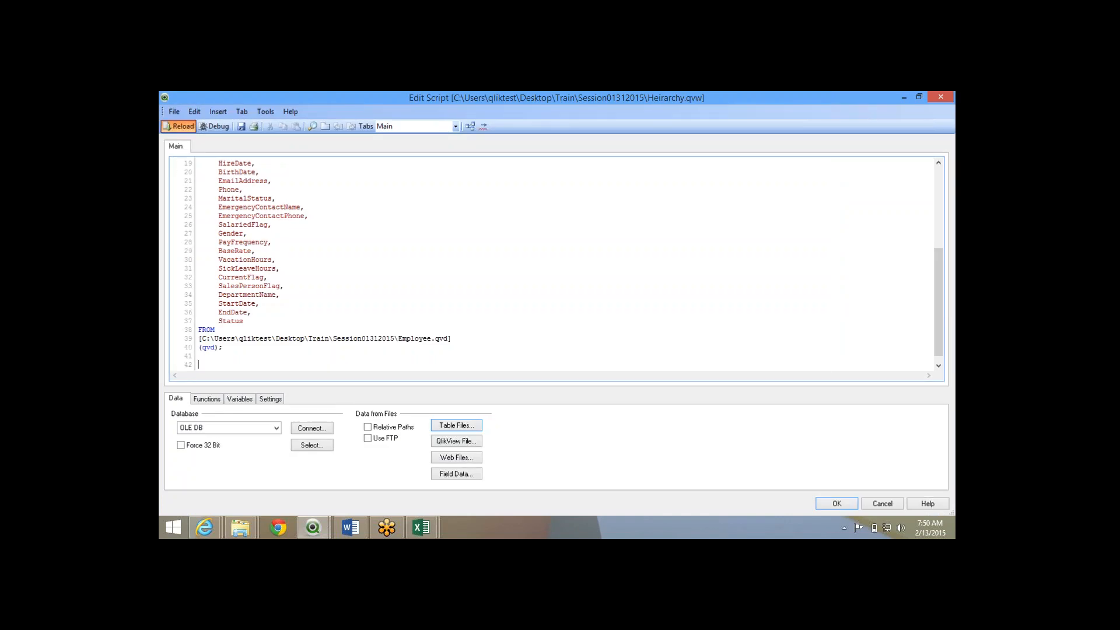
{"action": "key", "text": "ctrl+r"}
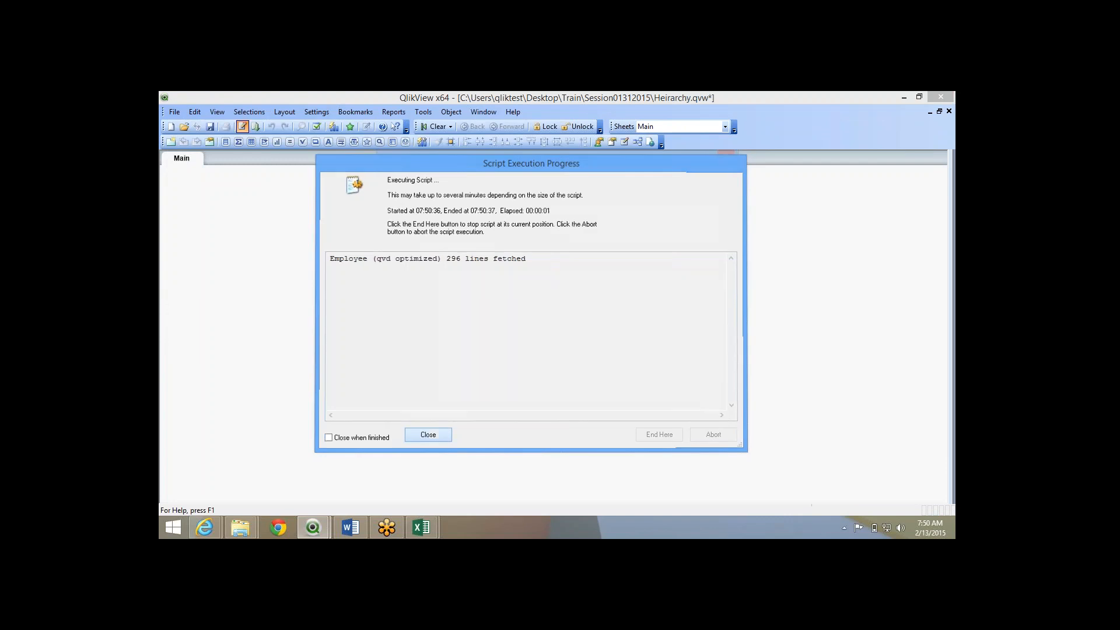
{"action": "key", "text": "Return"}
{"action": "left_click", "coordinate": [574, 445]}
Add a table box to the Main sheet showing all loaded Employee fields in load order.
{"action": "right_click", "coordinate": [202, 190]}
{"action": "mouse_move", "coordinate": [250, 223]}
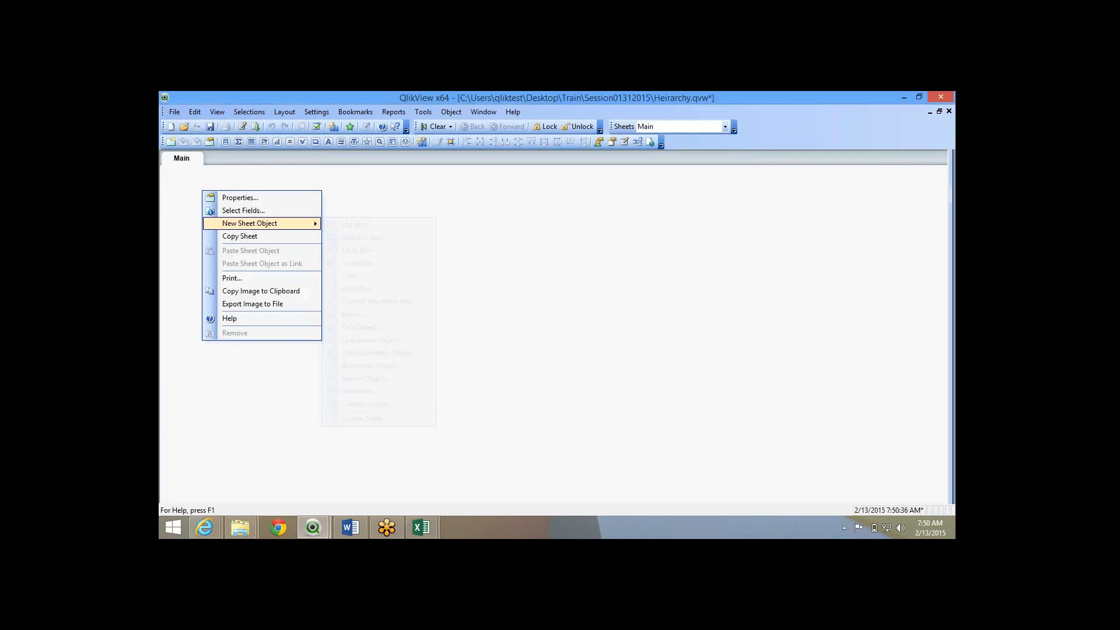
{"action": "left_click", "coordinate": [359, 263]}
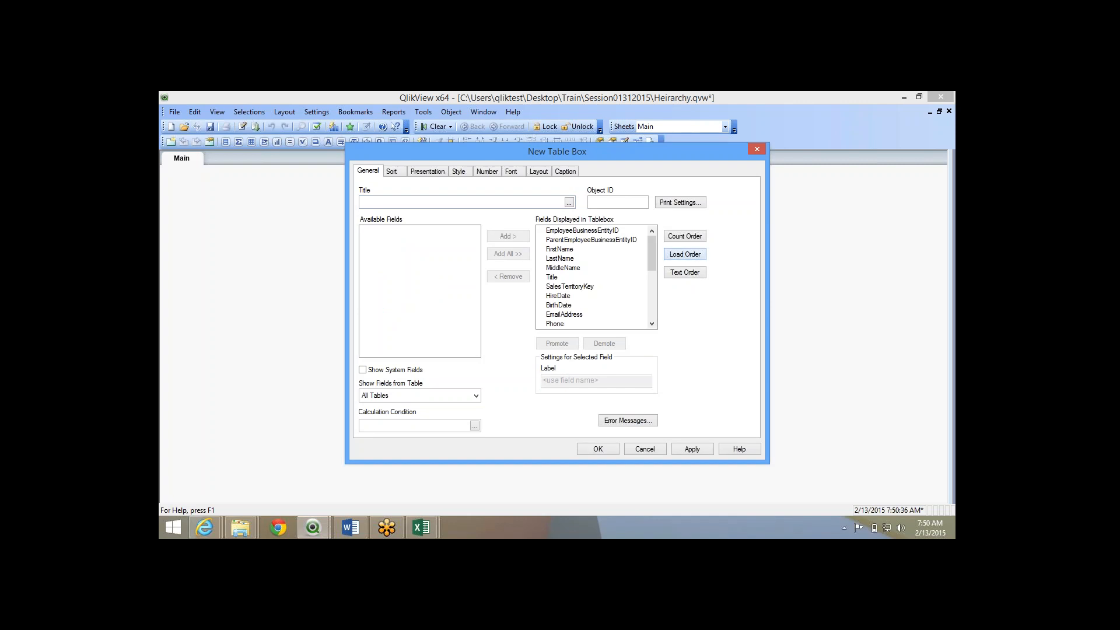
{"action": "key", "text": "Return"}
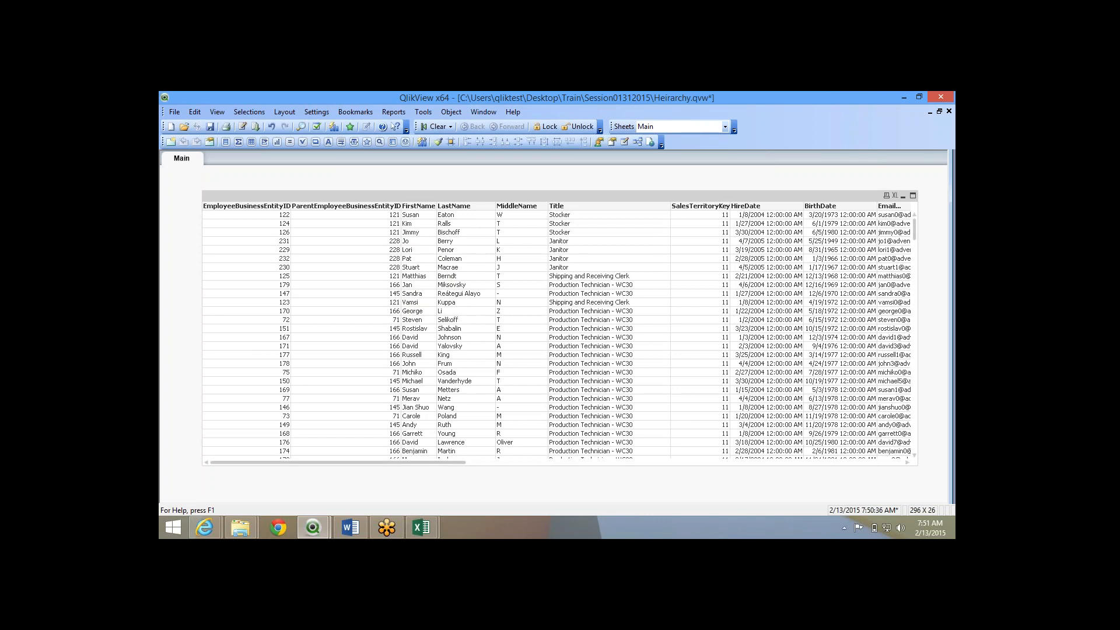
Sort the table box by EmployeeBusinessEntityID and examine how ParentEmployeeBusinessEntityID links employees to their managers.
{"action": "double_click", "coordinate": [247, 206]}
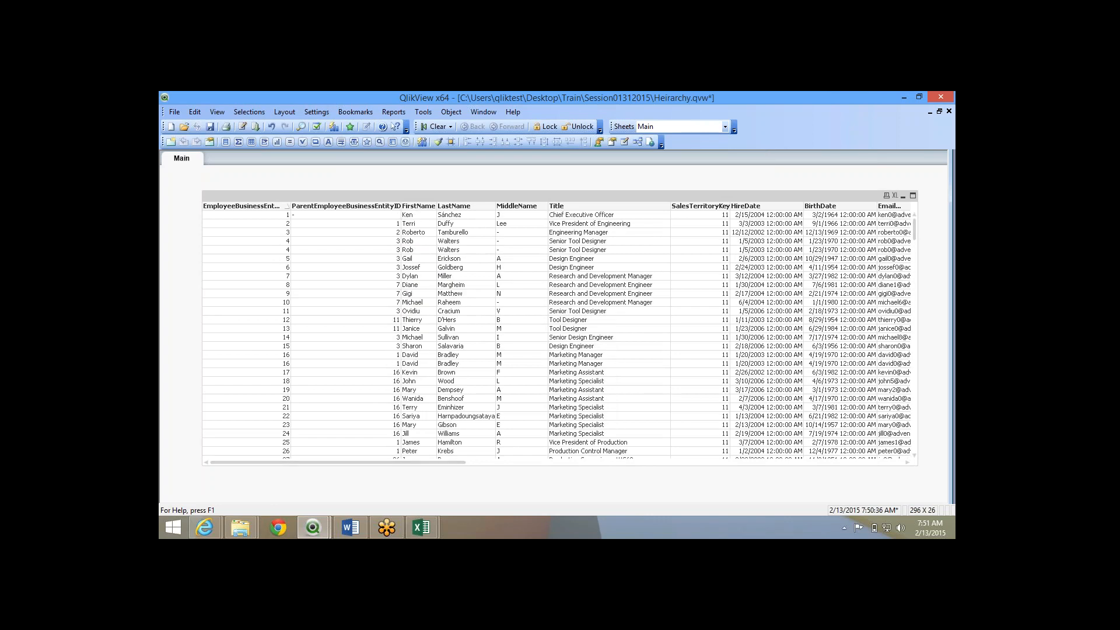
{"action": "scroll", "coordinate": [560, 333], "scroll_direction": "down", "scroll_amount": 15}
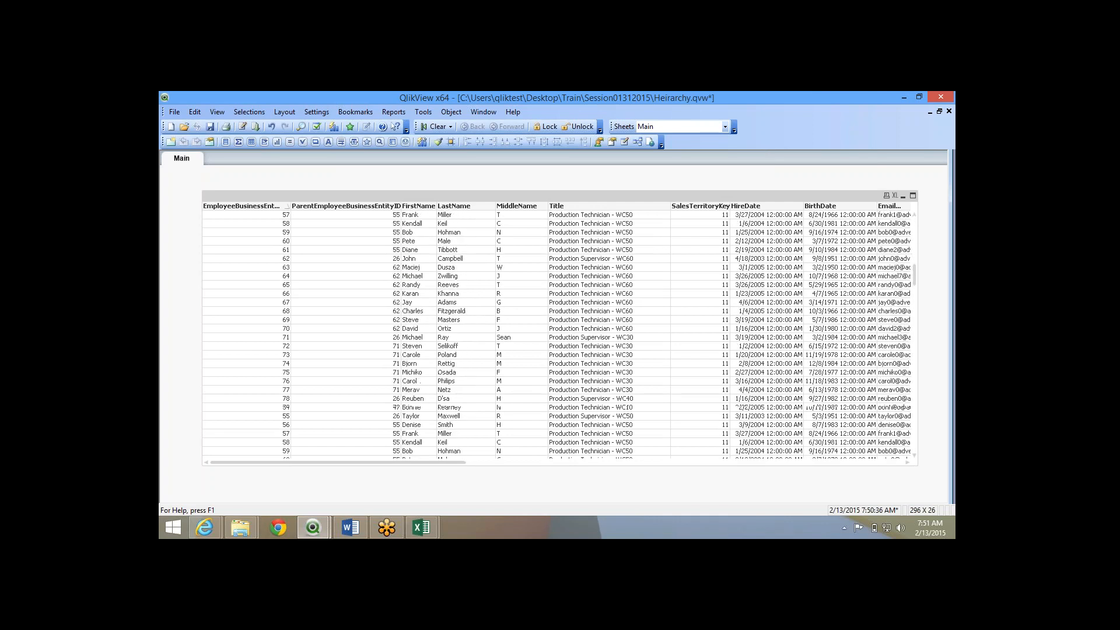
{"action": "scroll", "coordinate": [557, 333], "scroll_direction": "down", "scroll_amount": 4}
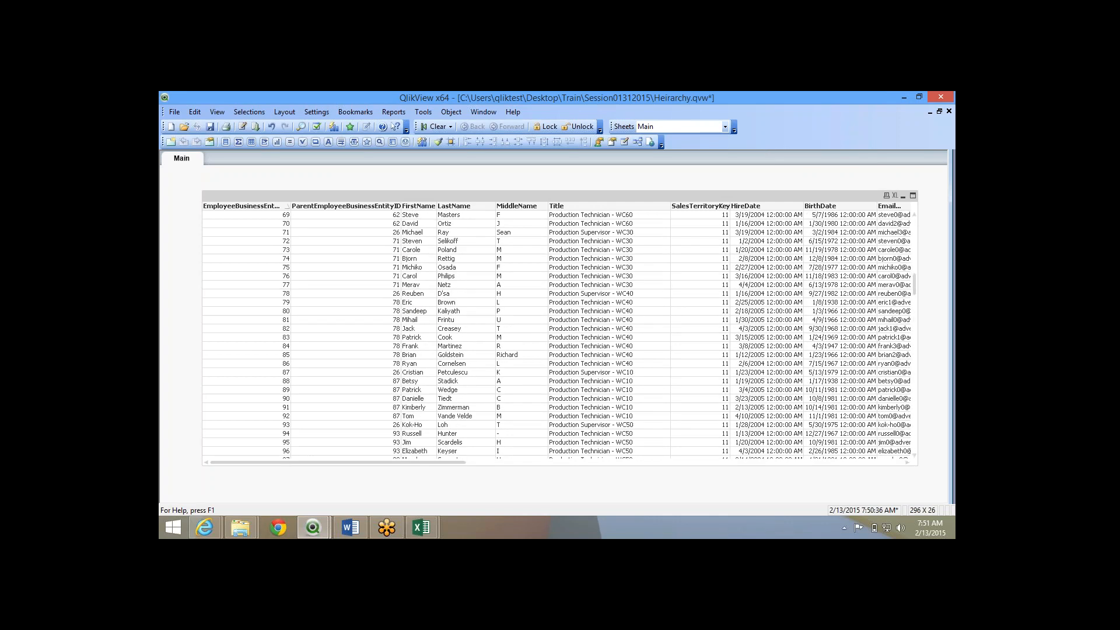
{"action": "scroll", "coordinate": [557, 333], "scroll_direction": "up", "scroll_amount": 1}
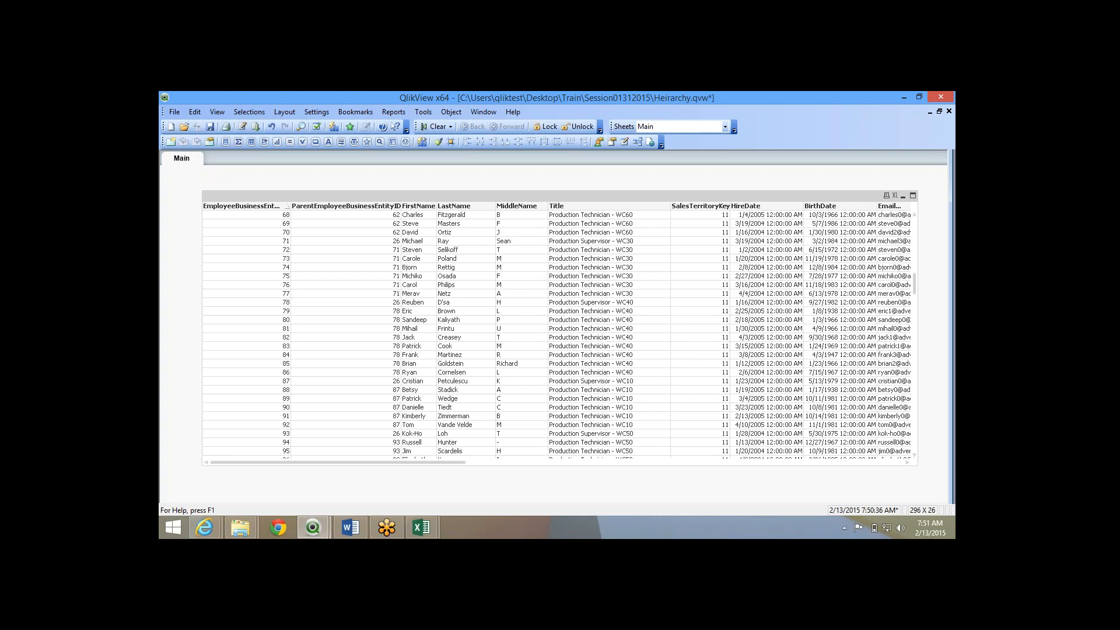
{"action": "scroll", "coordinate": [657, 333], "scroll_direction": "up", "scroll_amount": 2}
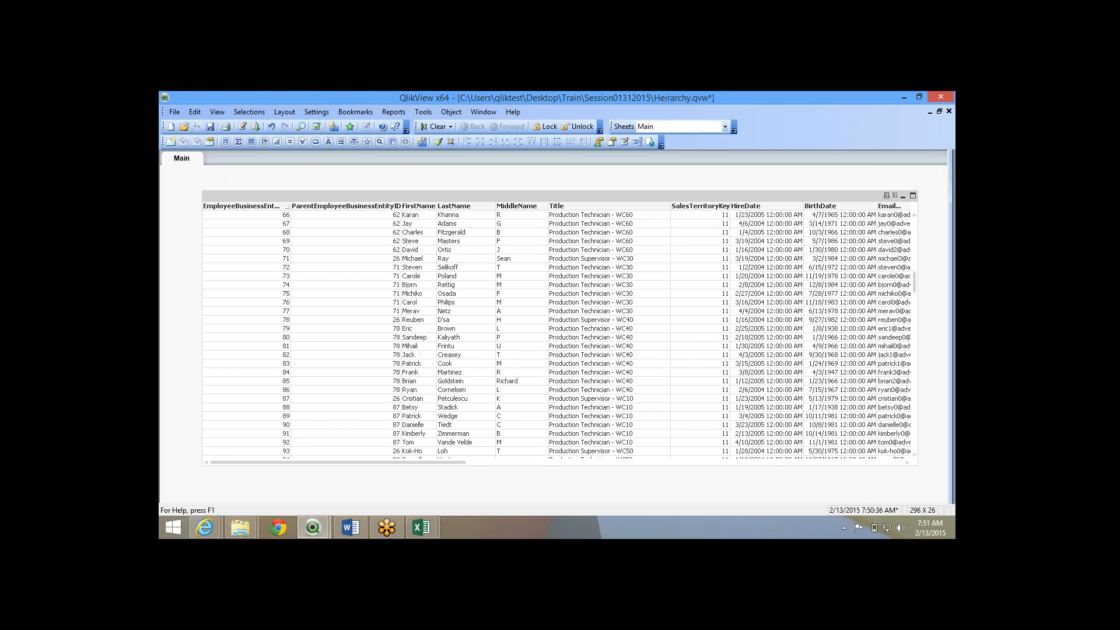
{"action": "scroll", "coordinate": [657, 333], "scroll_direction": "up", "scroll_amount": 8}
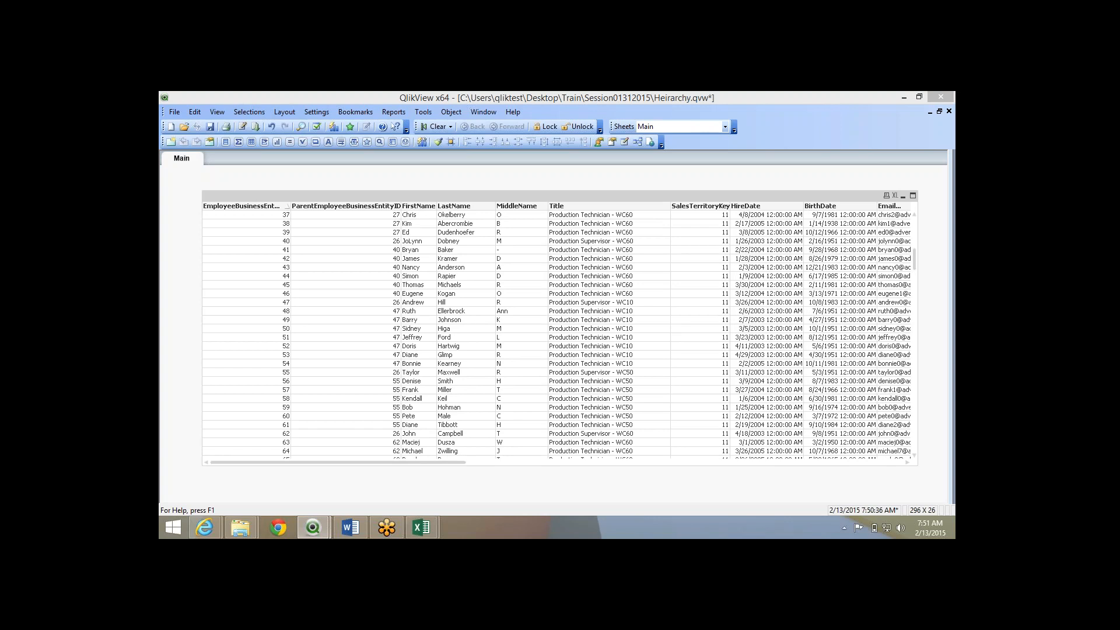
{"action": "scroll", "coordinate": [560, 333], "scroll_direction": "up", "scroll_amount": 7}
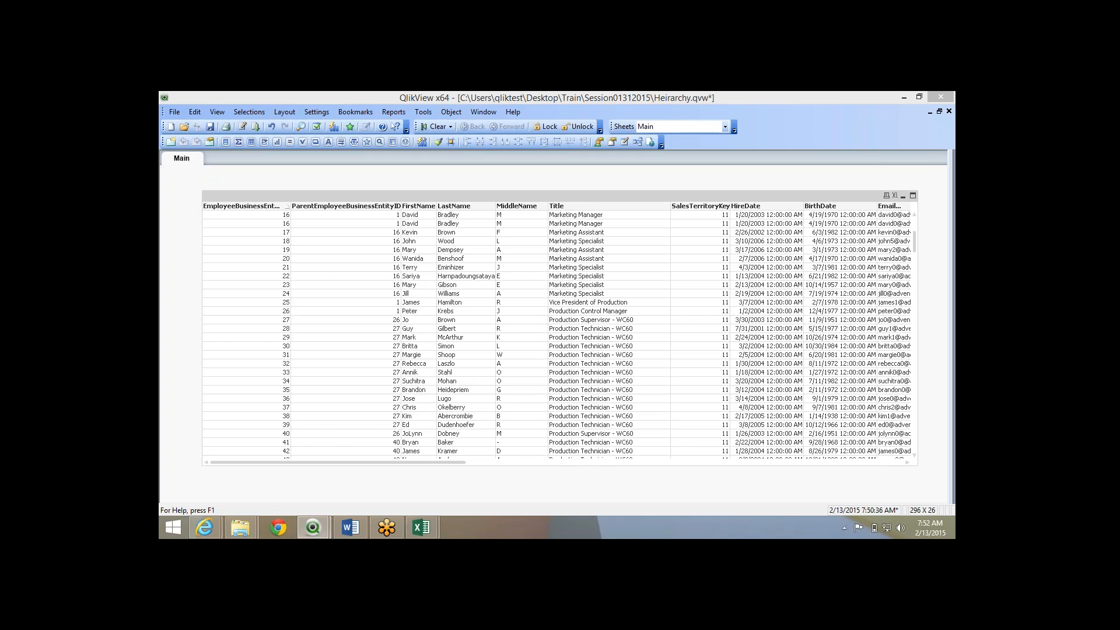
{"action": "scroll", "coordinate": [560, 333], "scroll_direction": "down", "scroll_amount": 7}
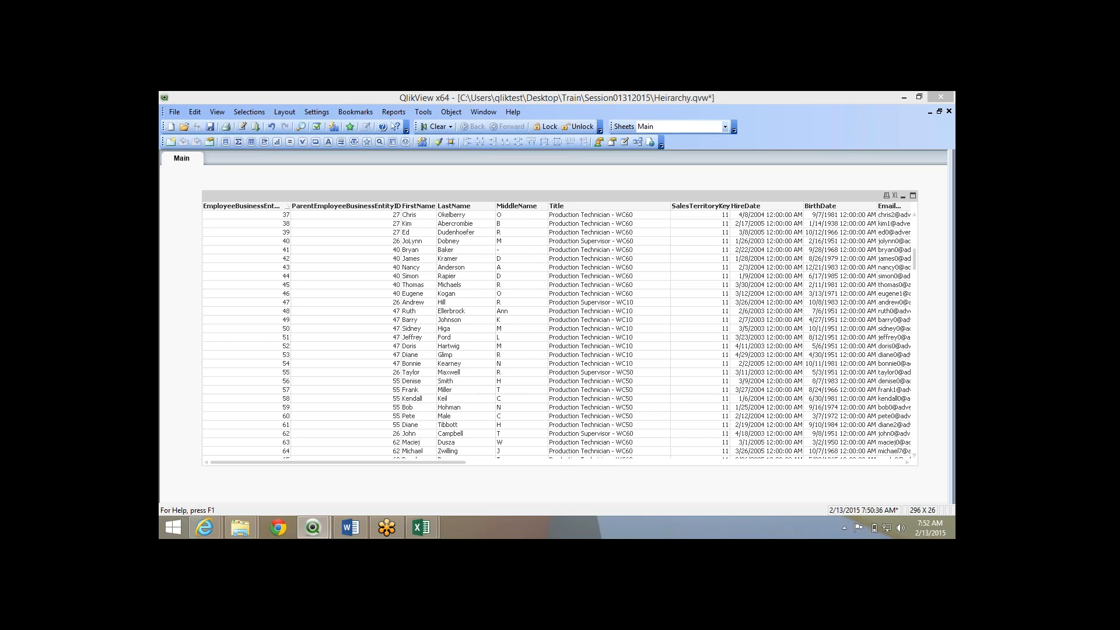
Delete the Employee.qvd load statement from the document's script, keeping the SET lines.
{"action": "left_click", "coordinate": [243, 126]}
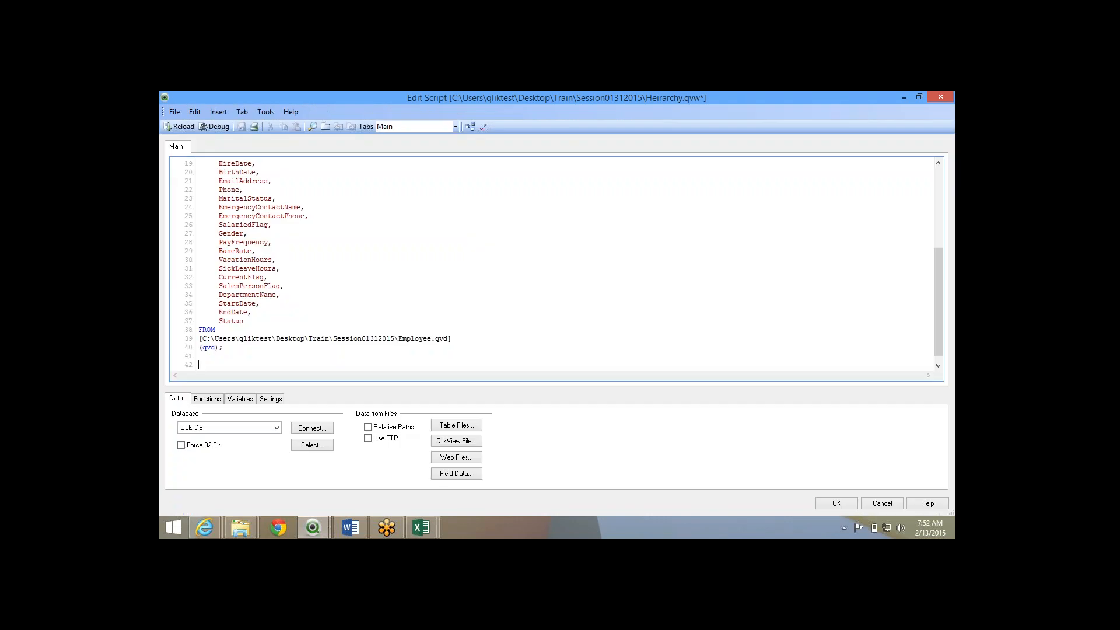
{"action": "left_click_drag", "start_coordinate": [223, 347], "coordinate": [198, 260]}
{"action": "key", "text": "Delete"}
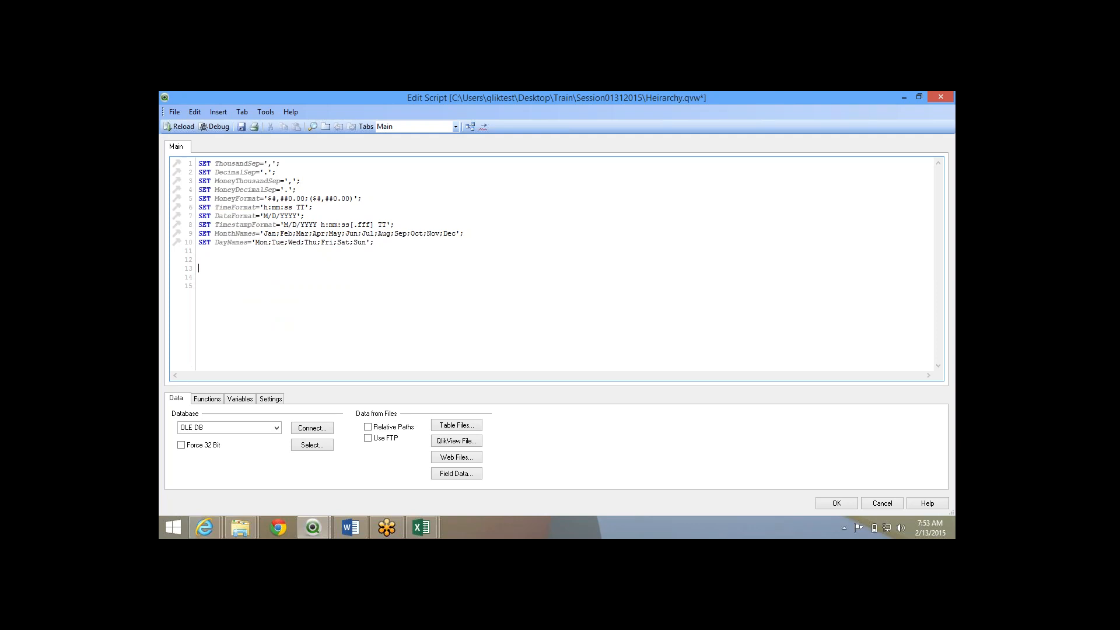
Switch to Excel to look at the CrossTab1 workbook, and return to the Heirarchy script in QlikView.
{"action": "left_click", "coordinate": [421, 528]}
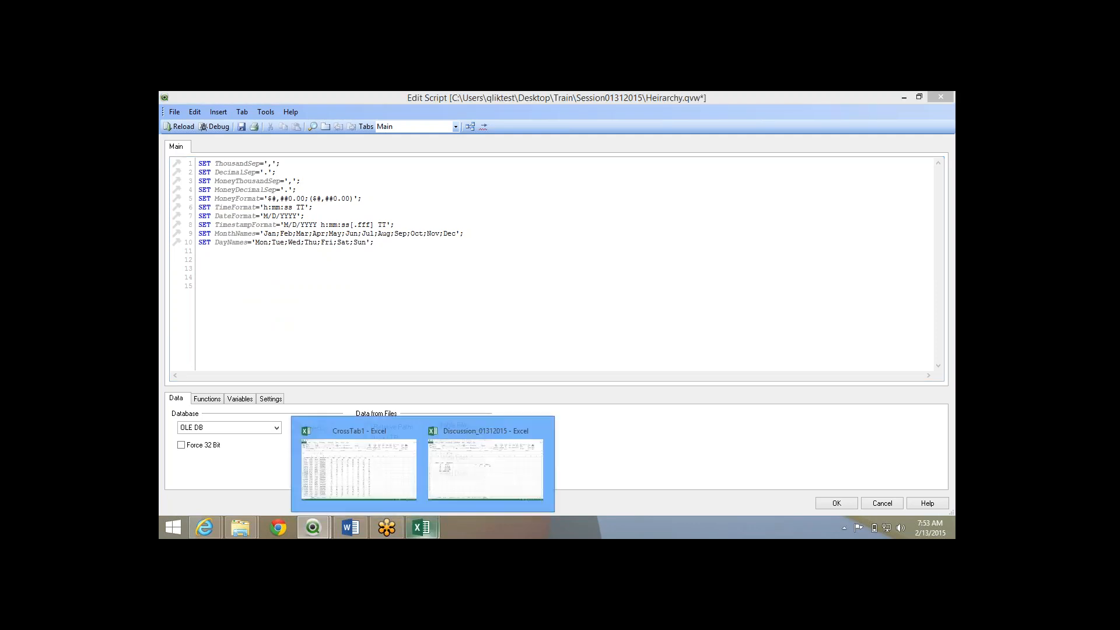
{"action": "mouse_move", "coordinate": [485, 467]}
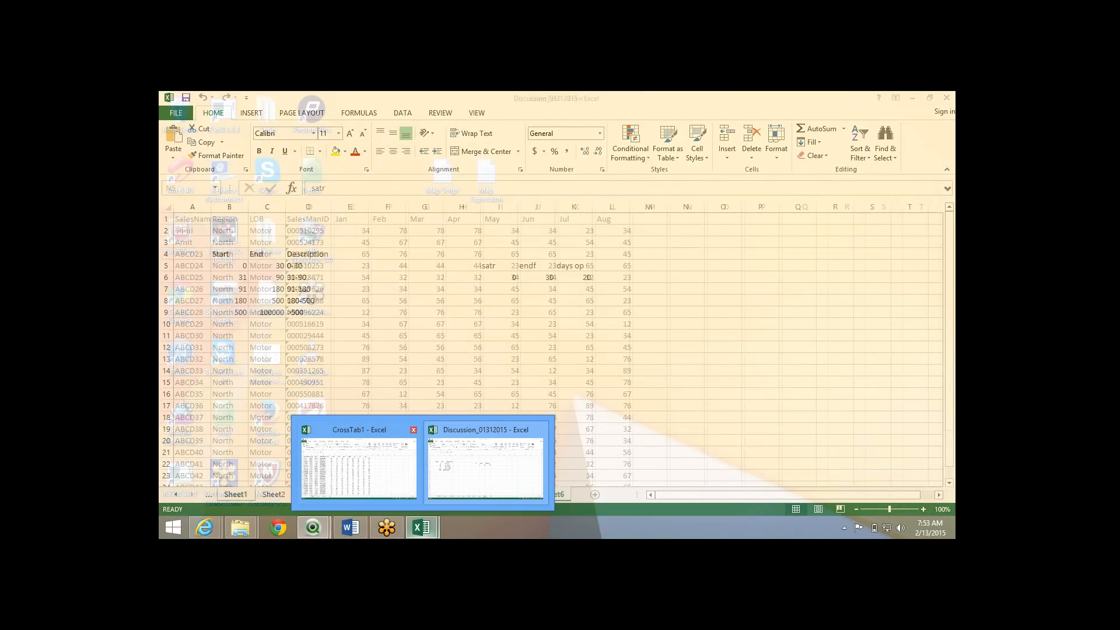
{"action": "left_click", "coordinate": [360, 467]}
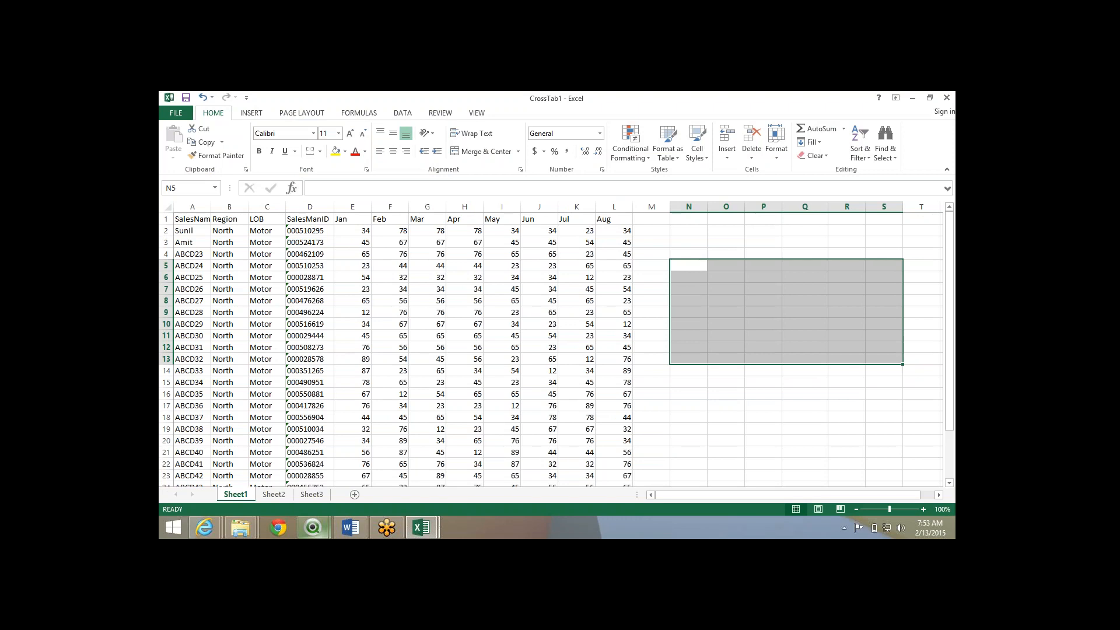
{"action": "left_click", "coordinate": [314, 528]}
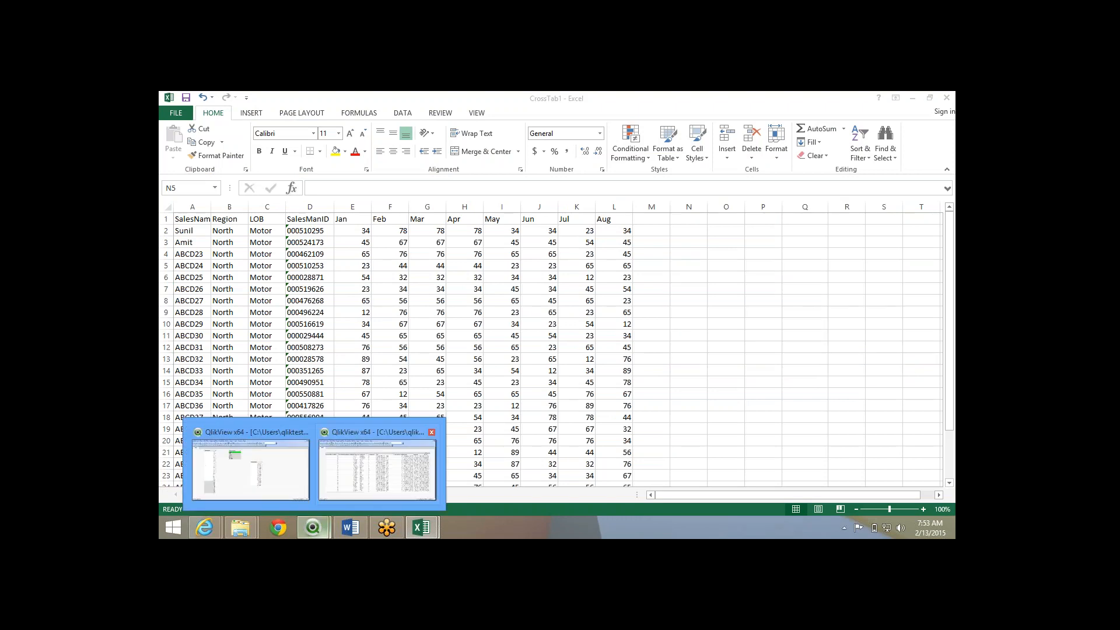
{"action": "left_click", "coordinate": [375, 467]}
Open Employee.qvd from the Session01312015 folder as a table file, keeping the Qvd type, and proceed to the load options.
{"action": "left_click", "coordinate": [456, 425]}
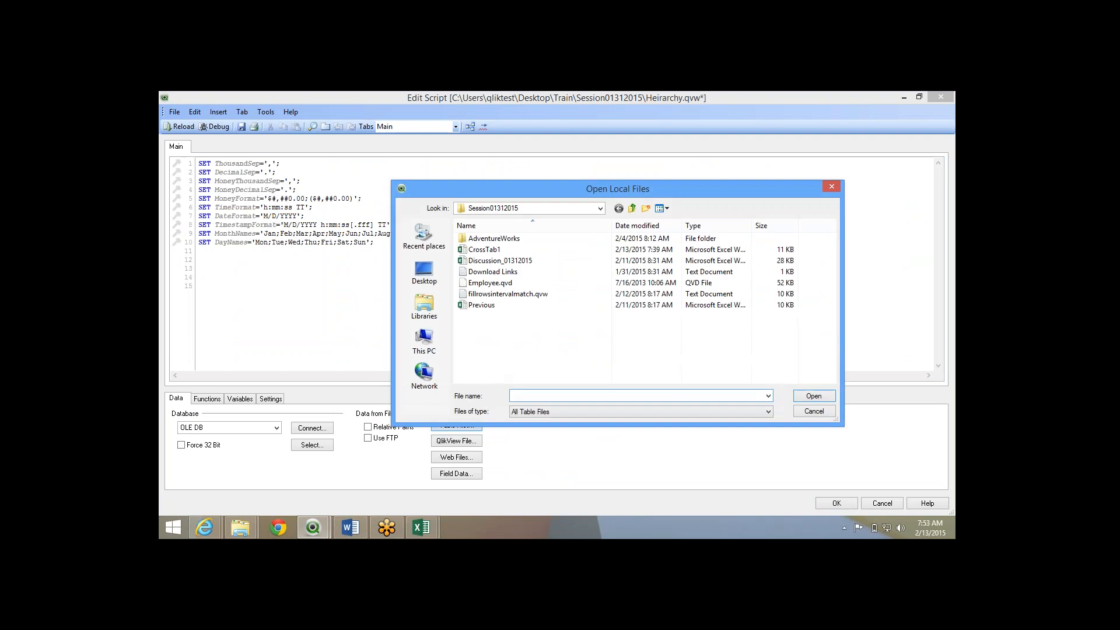
{"action": "left_click", "coordinate": [502, 283]}
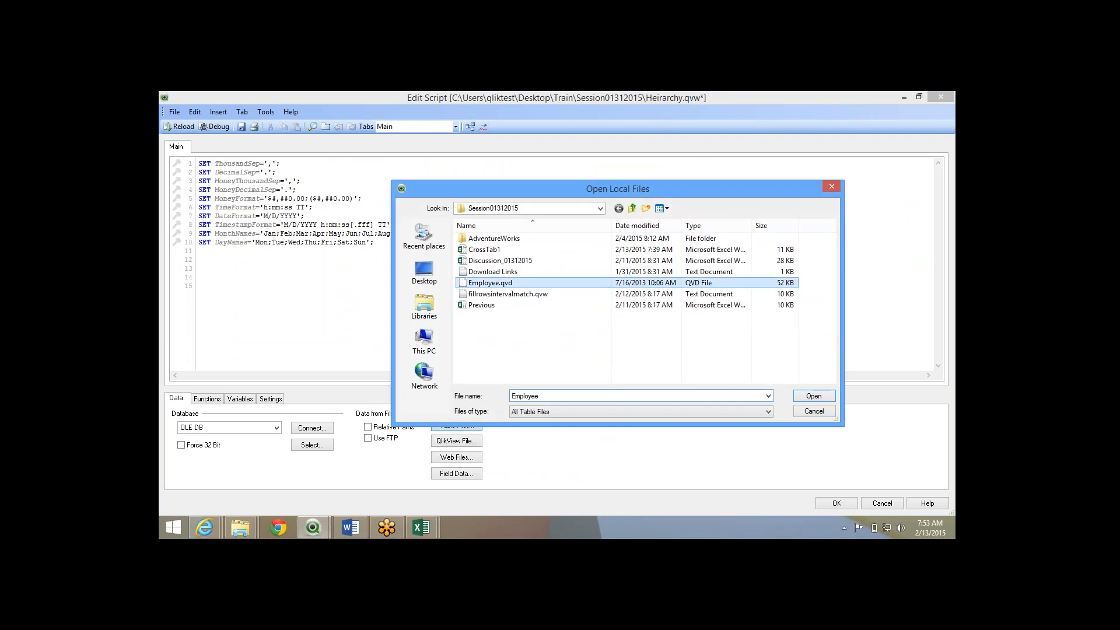
{"action": "left_click", "coordinate": [814, 396]}
{"action": "left_click", "coordinate": [632, 440]}
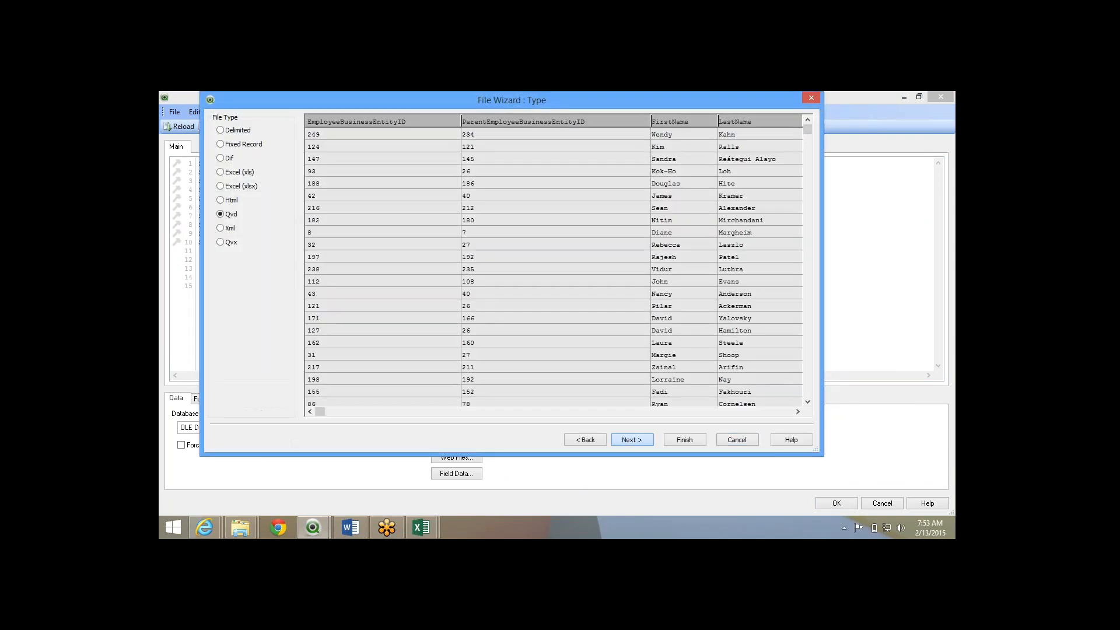
{"action": "left_click", "coordinate": [633, 440]}
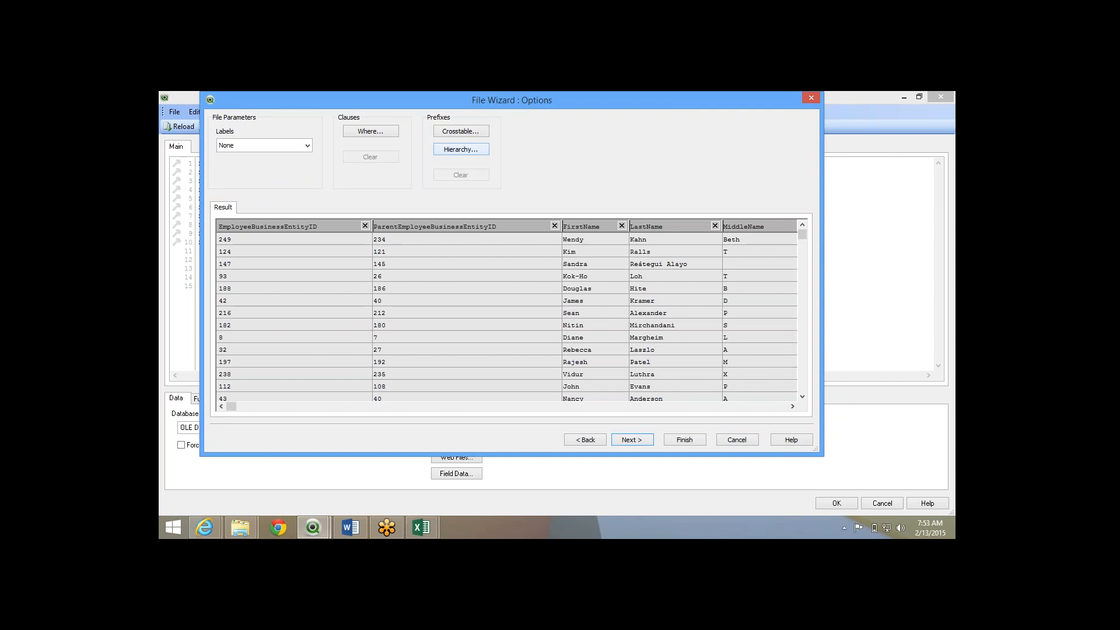
Add a Hierarchy prefix with EmployeeBusinessEntityID as ID field, ParentEmployeeBusinessEntityID as parent ID field and FirstName as name field.
{"action": "left_click", "coordinate": [461, 150]}
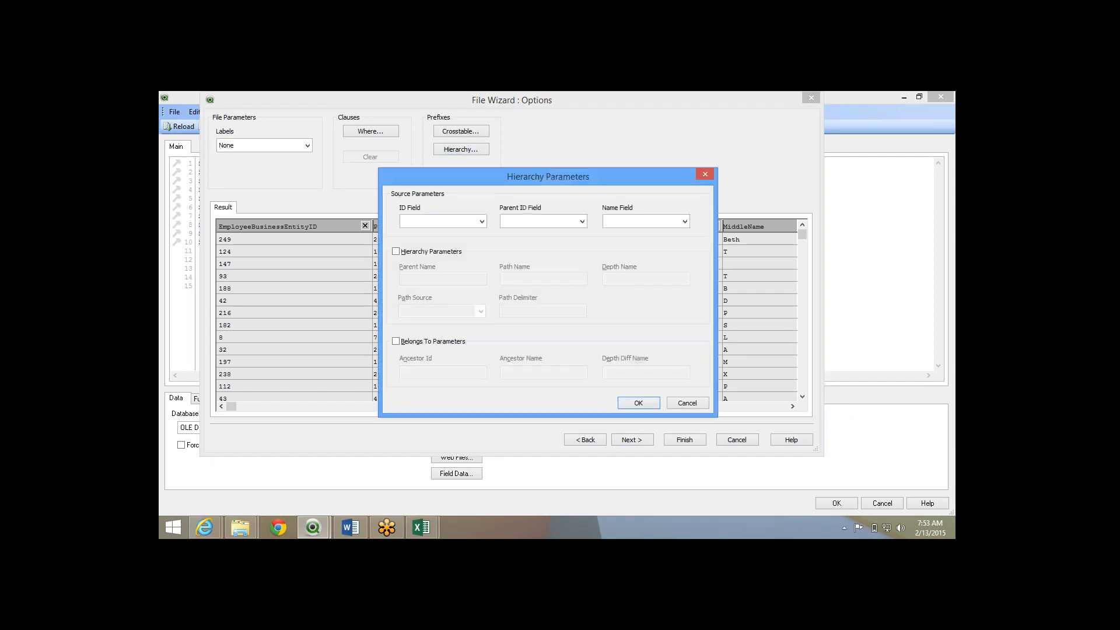
{"action": "left_click", "coordinate": [482, 221]}
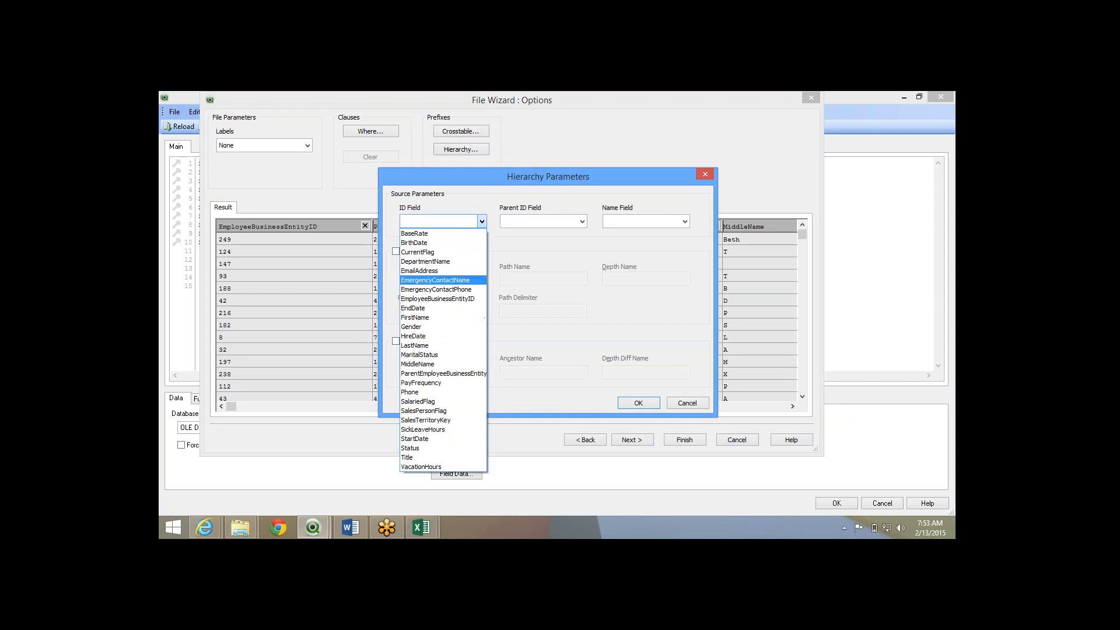
{"action": "left_click", "coordinate": [437, 299]}
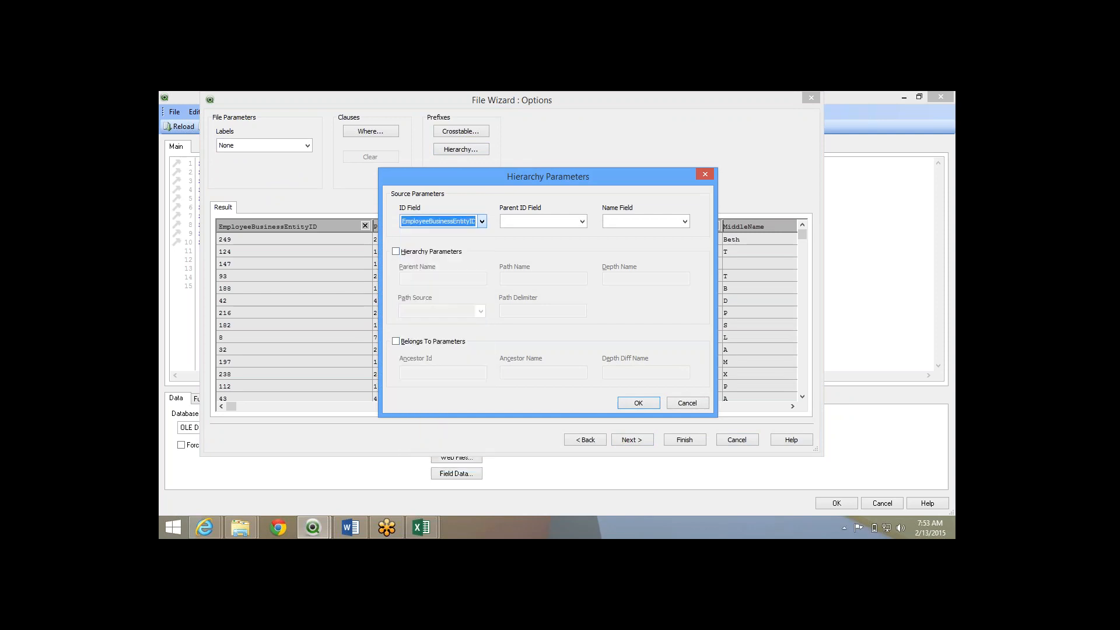
{"action": "left_click", "coordinate": [582, 221]}
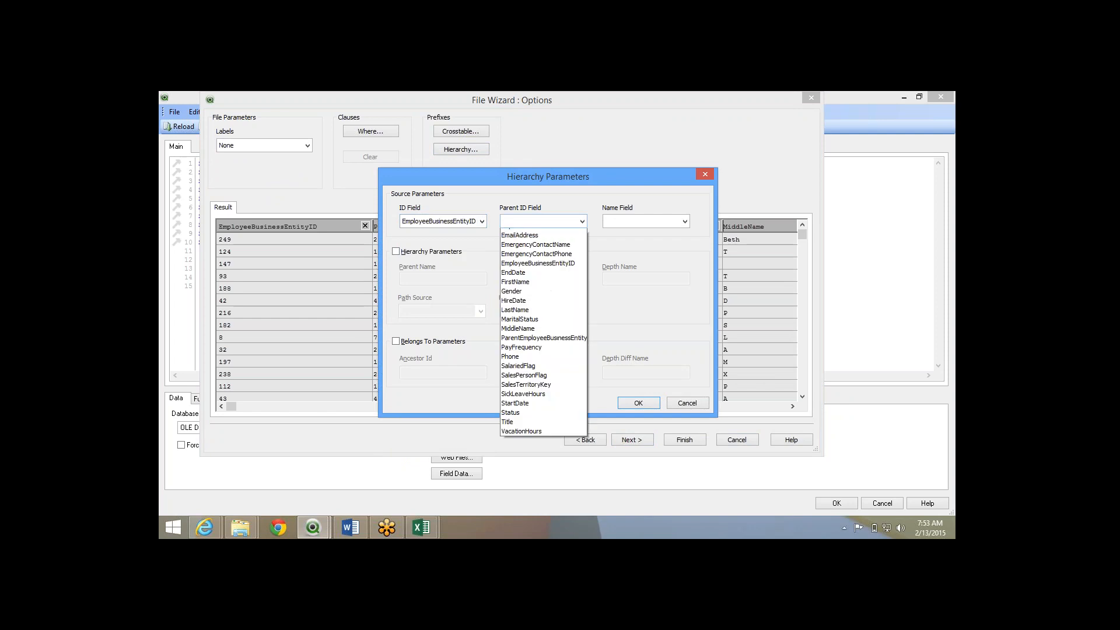
{"action": "left_click", "coordinate": [544, 374]}
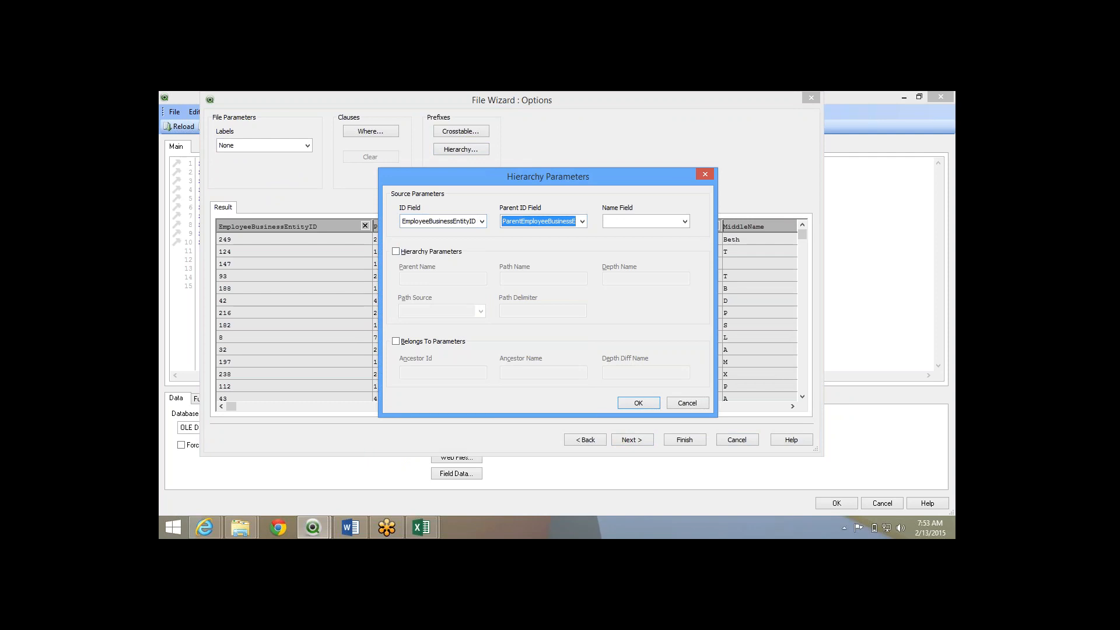
{"action": "left_click", "coordinate": [685, 221]}
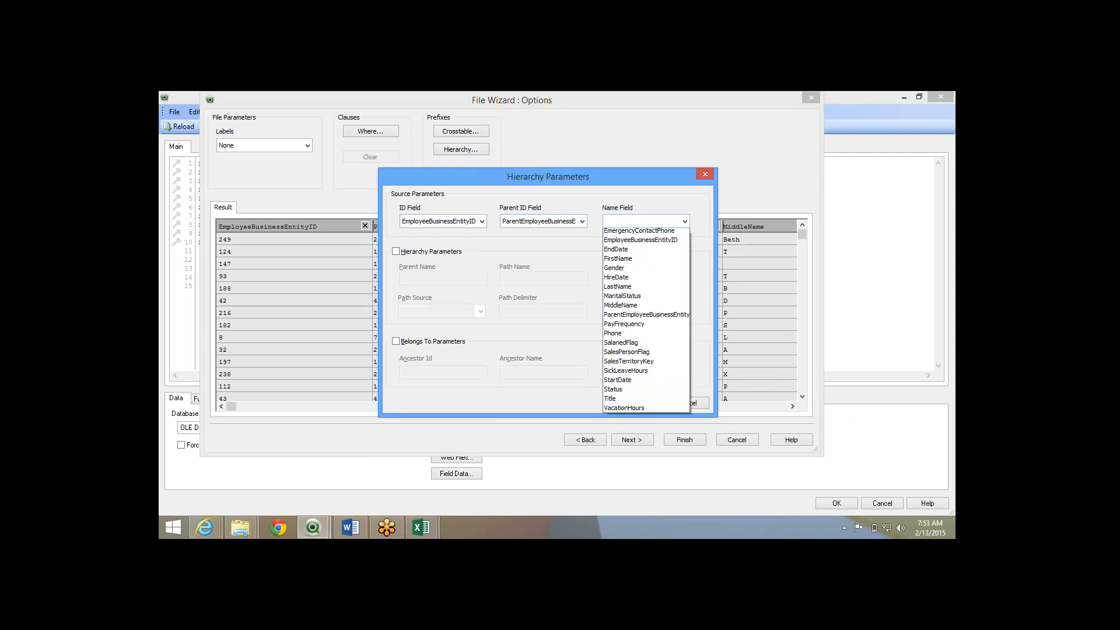
{"action": "left_click", "coordinate": [633, 317]}
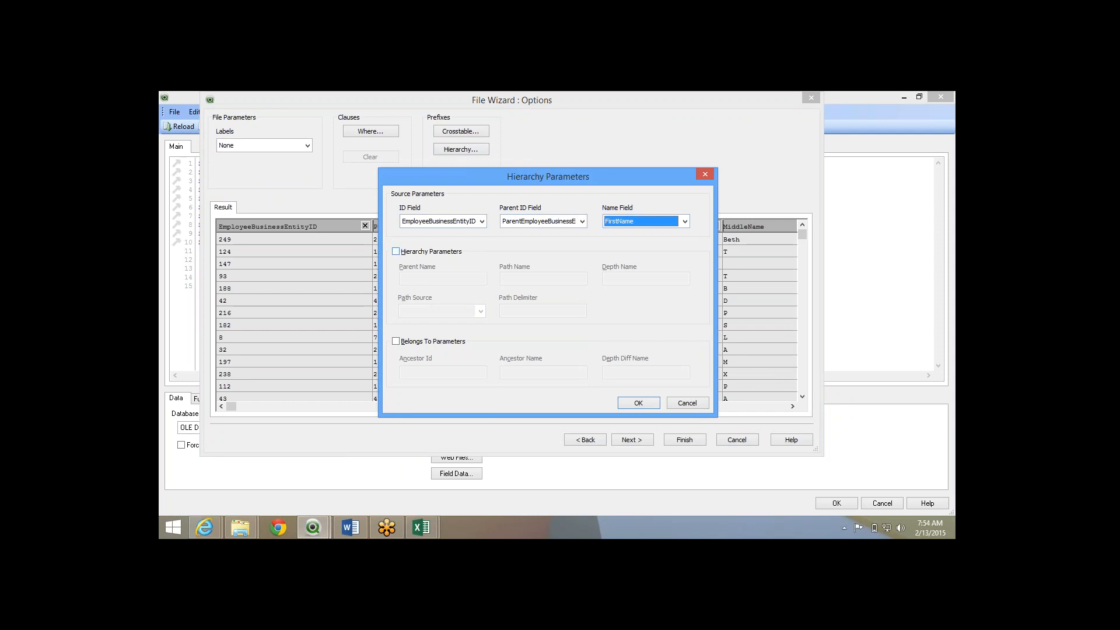
Enable the hierarchy parameters and set parent name ReportingManager, path name Path and depth name Depth.
{"action": "left_click", "coordinate": [397, 251]}
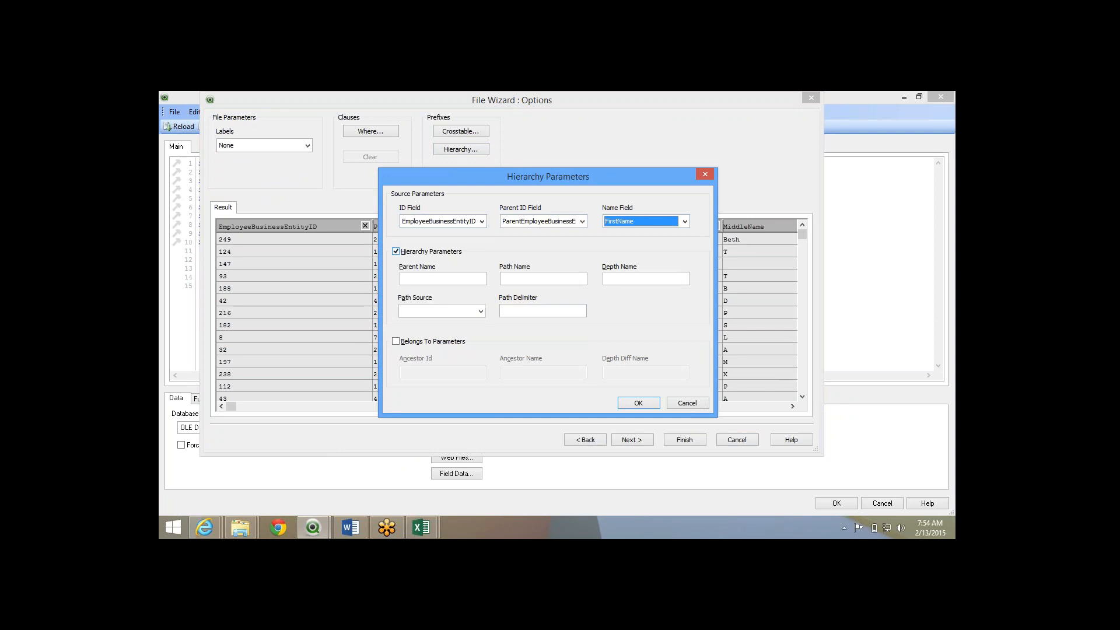
{"action": "left_click", "coordinate": [433, 279]}
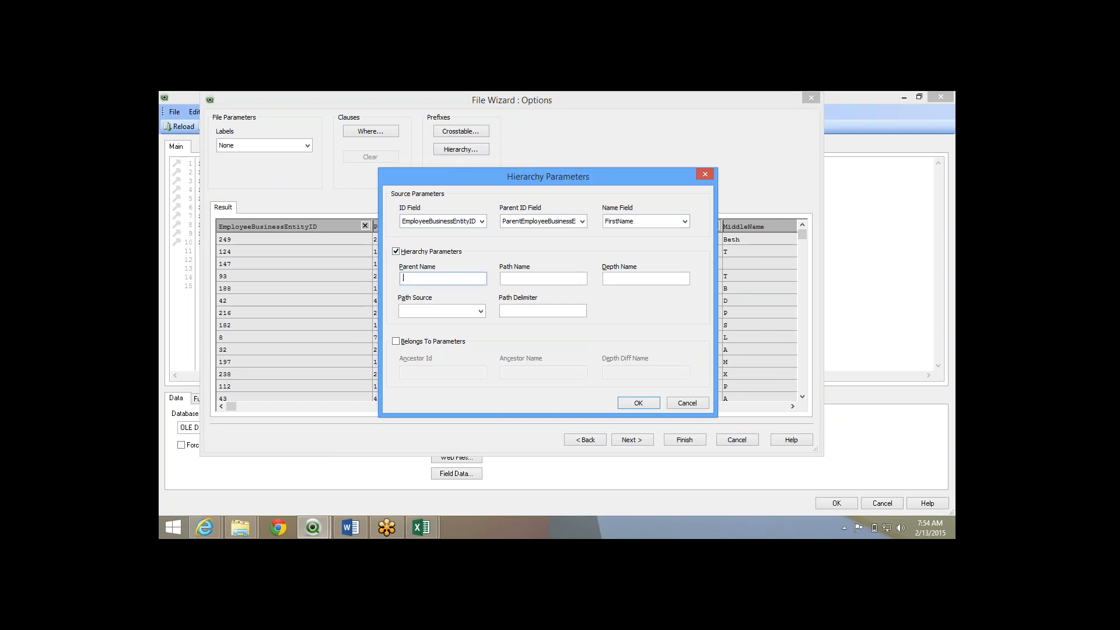
{"action": "type", "text": "Reporting Mana"}
{"action": "key", "text": "BackSpace"}
{"action": "type", "text": "Path"}
{"action": "key", "text": "Tab"}
{"action": "type", "text": "Depth"}
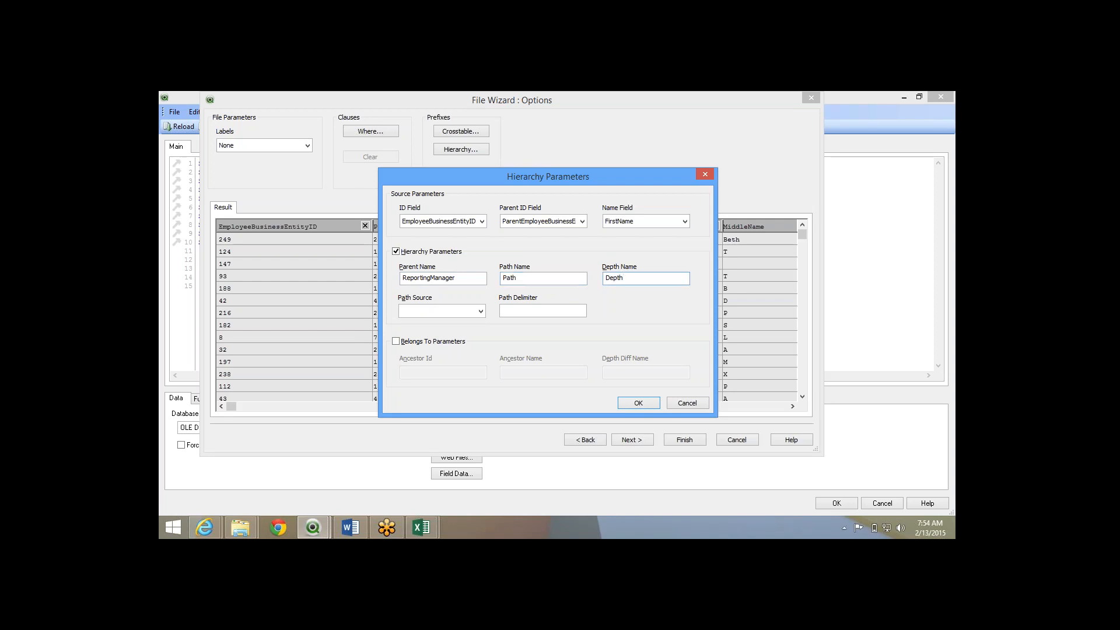
{"action": "key", "text": "Tab"}
Set the path source to FirstName and the path delimiter to /, and insert the generated HIERARCHY load statement into the script.
{"action": "left_click", "coordinate": [481, 312]}
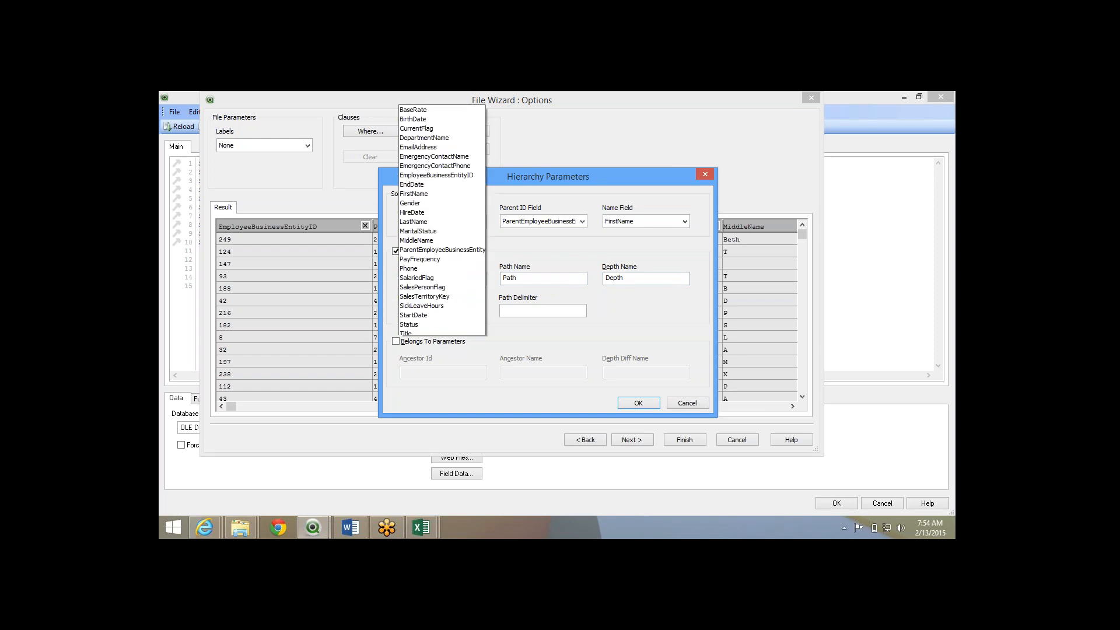
{"action": "left_click", "coordinate": [415, 180]}
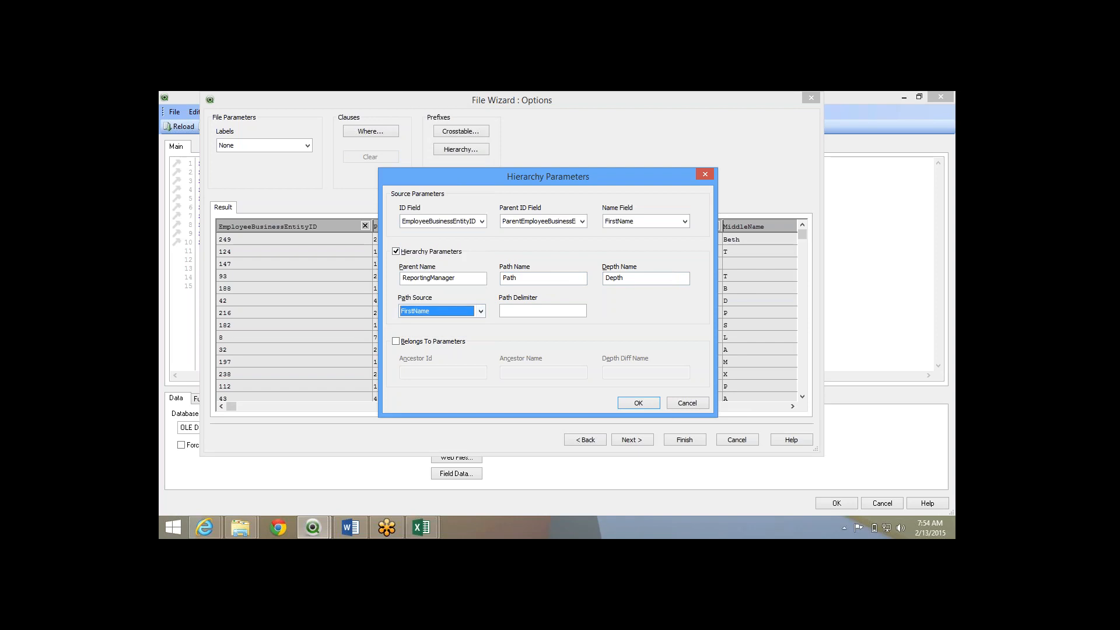
{"action": "key", "text": "Tab"}
{"action": "type", "text": "/"}
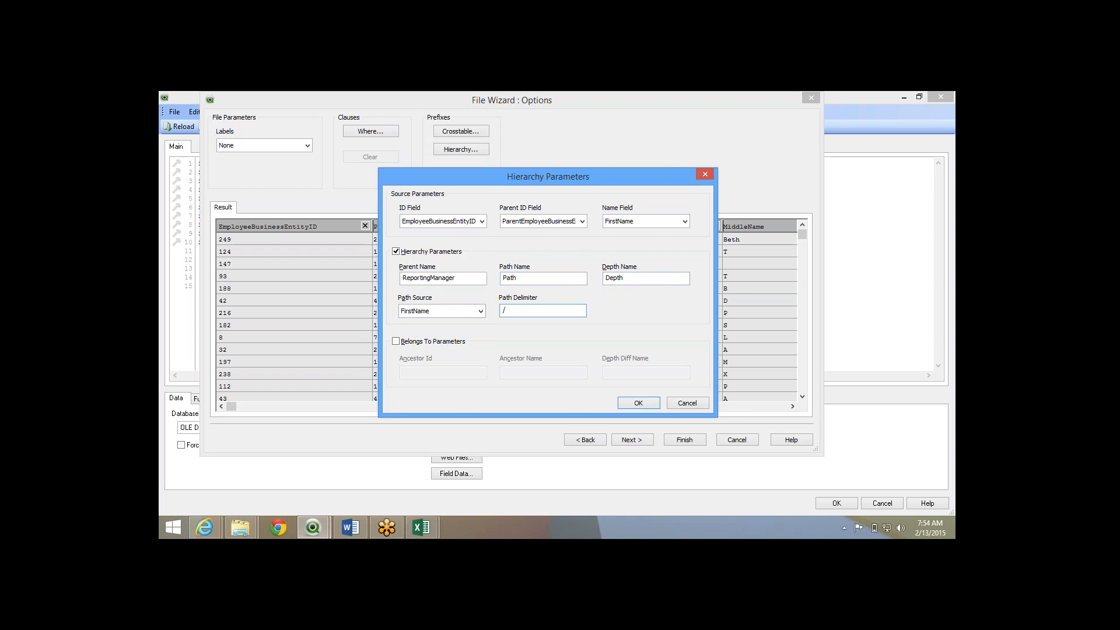
{"action": "left_click", "coordinate": [639, 404]}
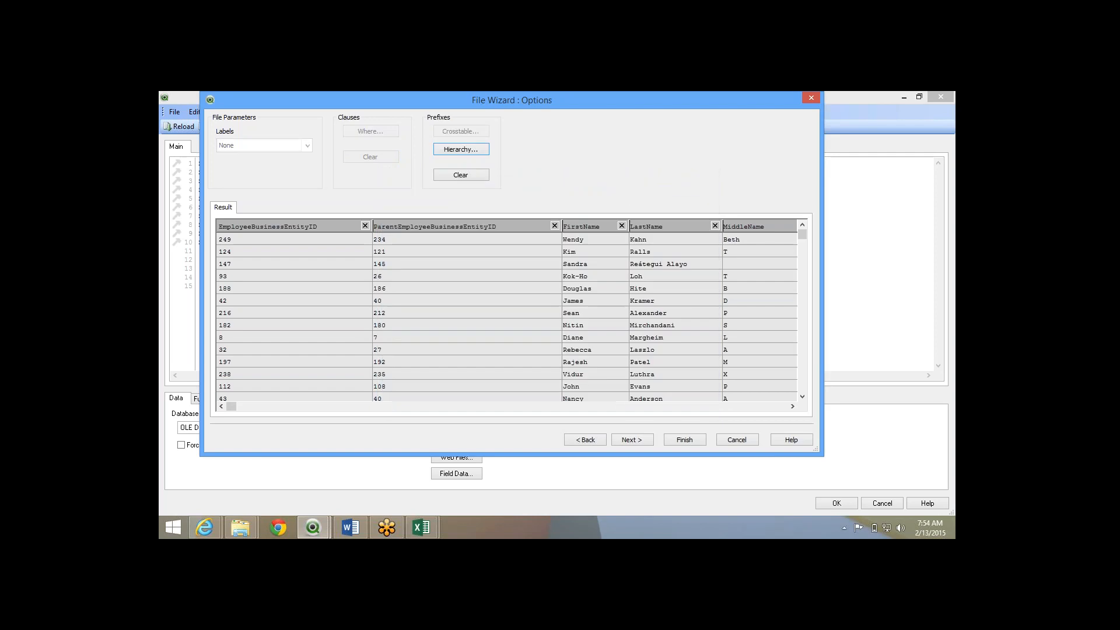
{"action": "left_click", "coordinate": [633, 440]}
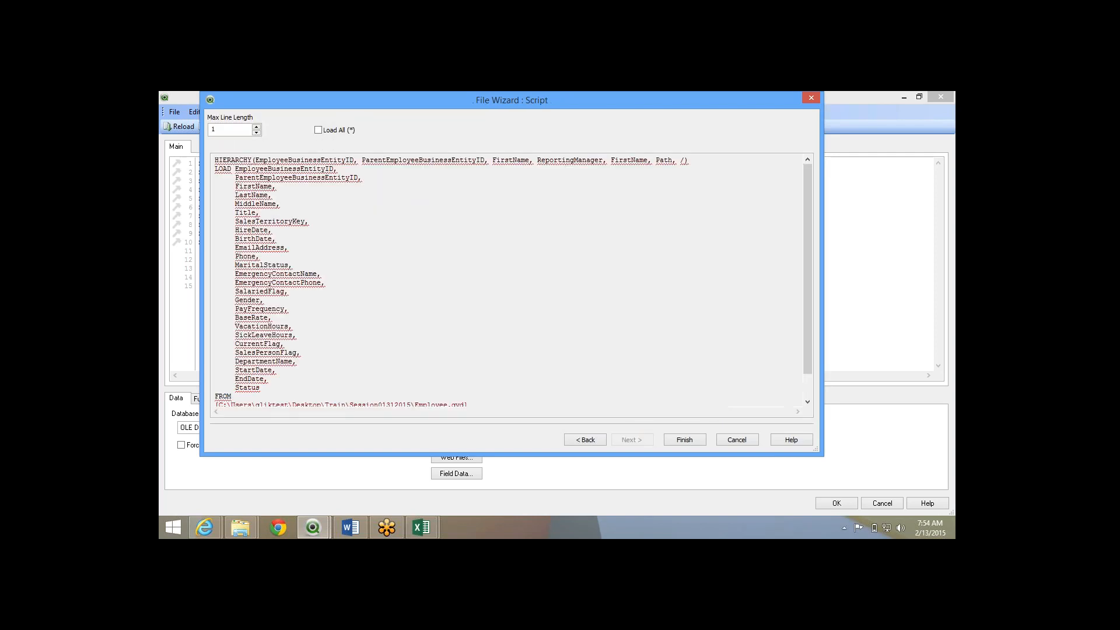
{"action": "left_click", "coordinate": [686, 440]}
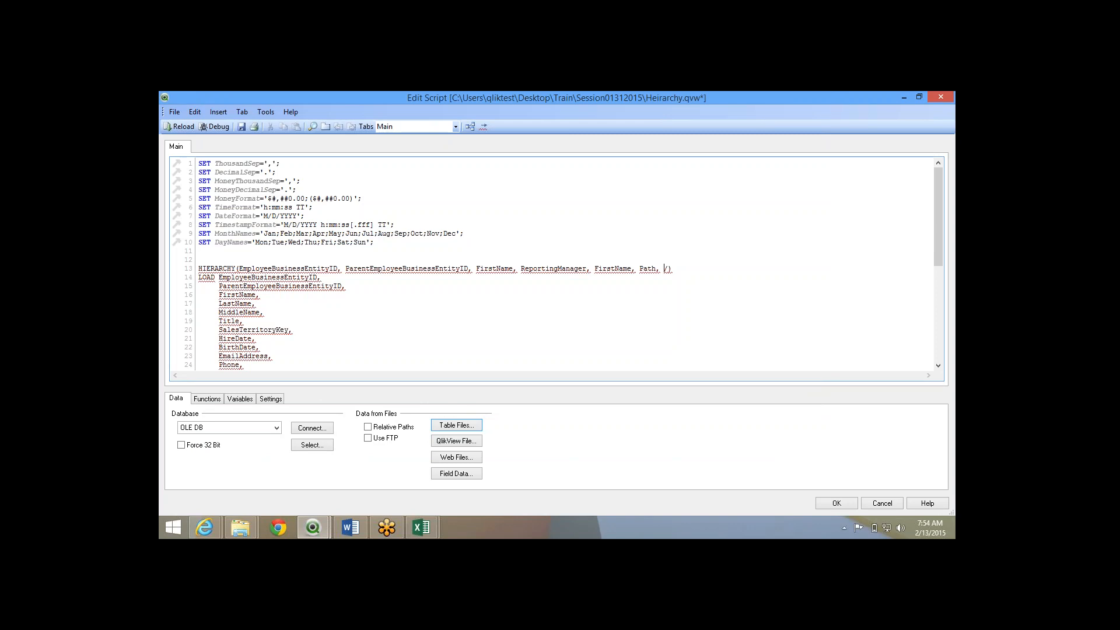
Put single quotes around Path and / in the HIERARCHY statement and add 'Depth' as its last parameter.
{"action": "type", "text": "'"}
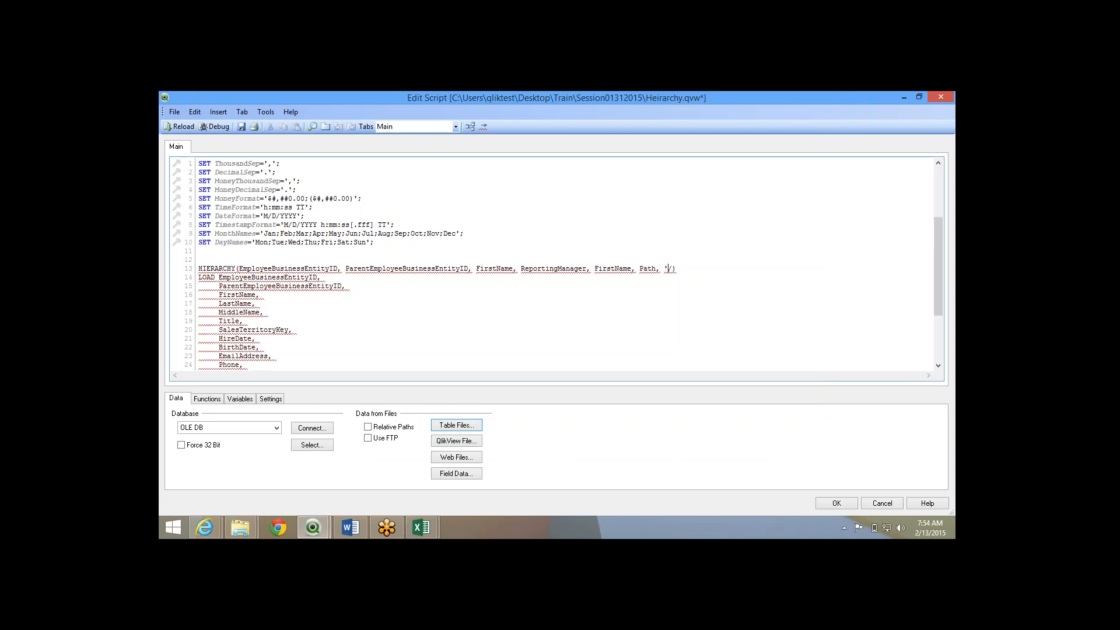
{"action": "key", "text": "Page_Down"}
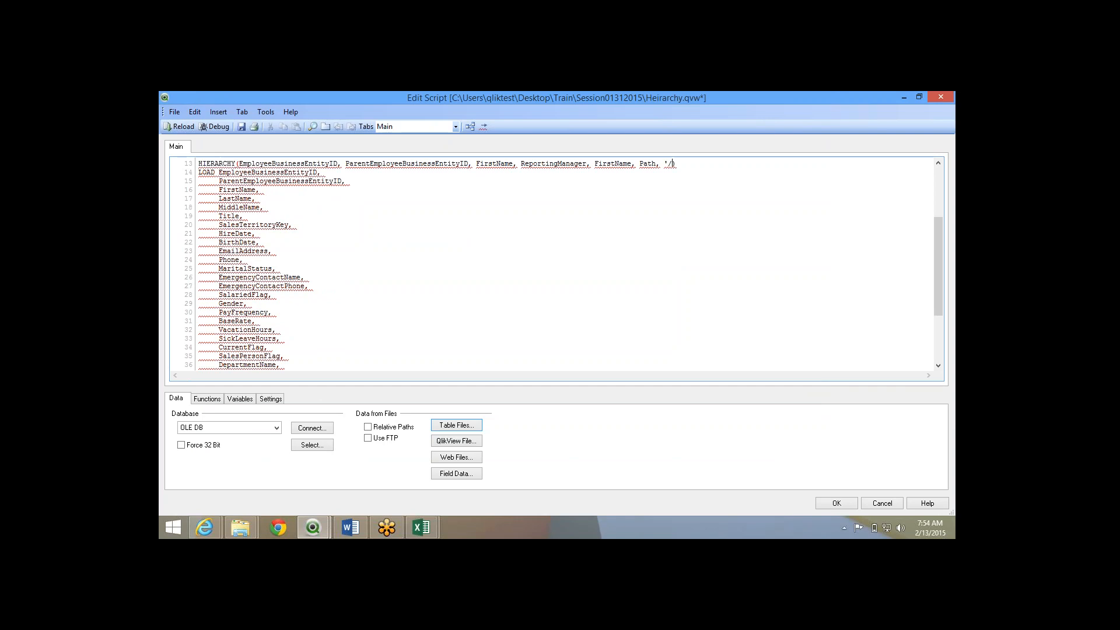
{"action": "type", "text": "', '/'"}
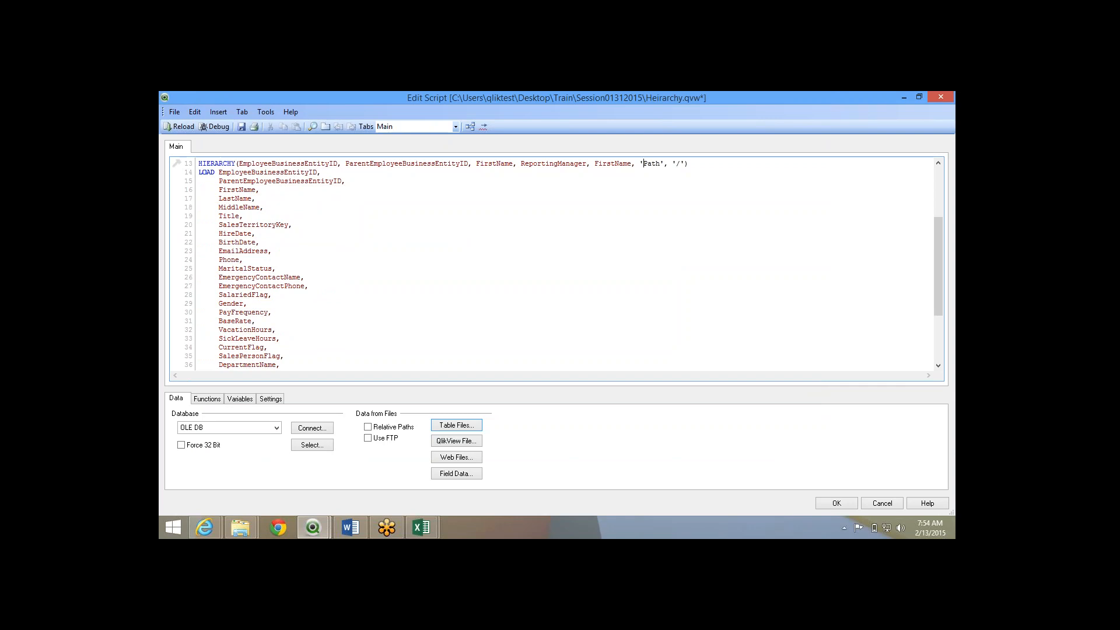
{"action": "scroll", "coordinate": [557, 262], "scroll_direction": "up", "scroll_amount": 4}
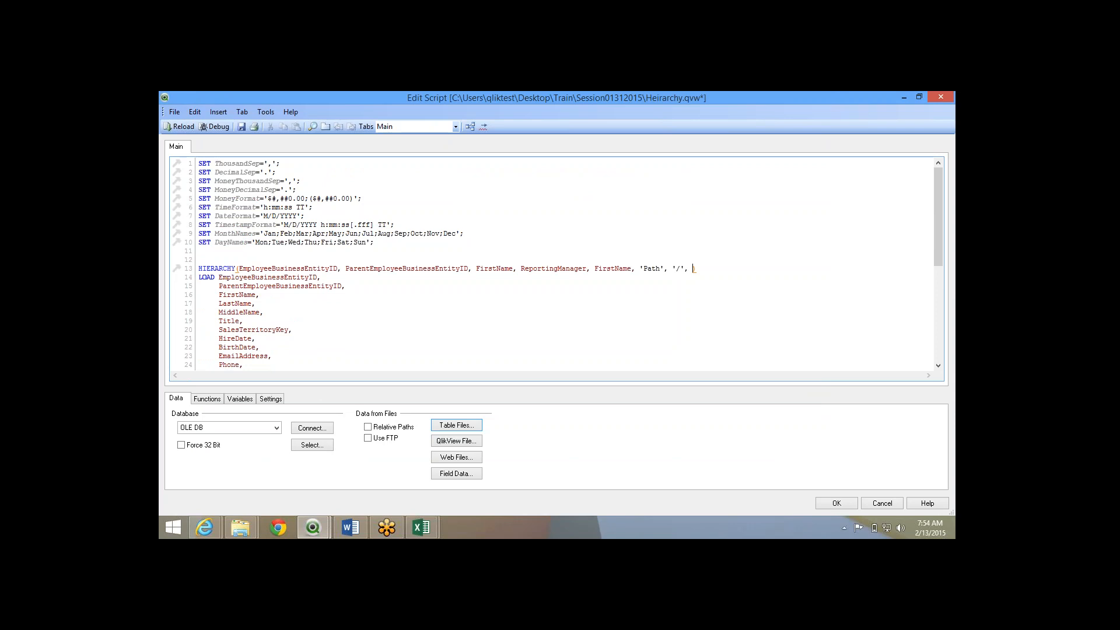
{"action": "type", "text": "'D)"}
{"action": "type", "text": "epth"}
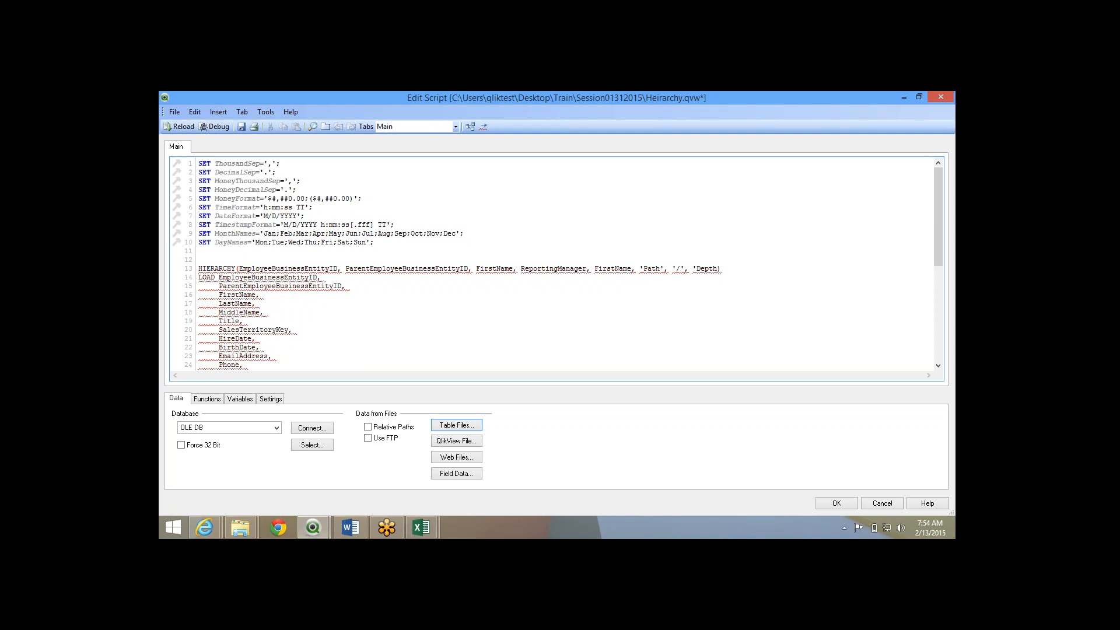
{"action": "type", "text": "'"}
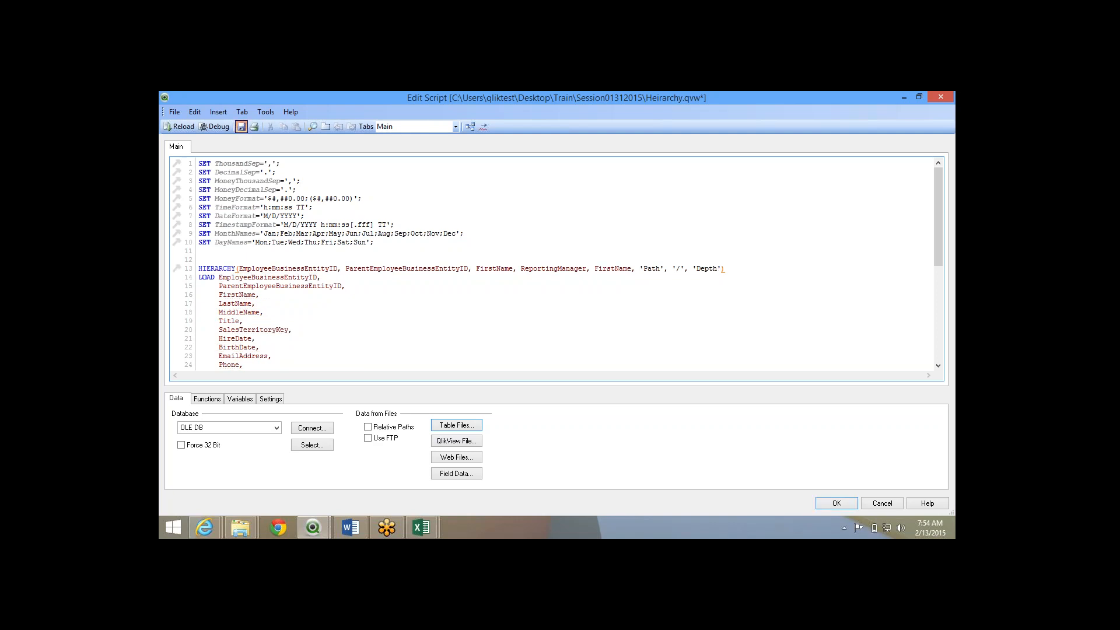
Save the document and reload the script, closing the progress report and the sheet properties without adding list boxes.
{"action": "left_click", "coordinate": [242, 127]}
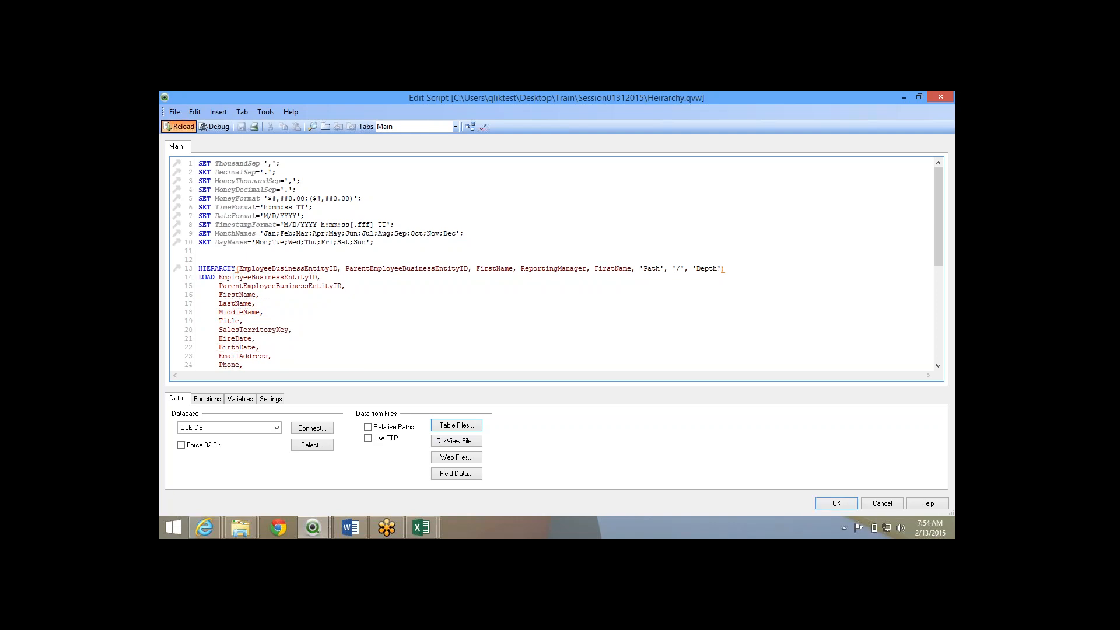
{"action": "left_click", "coordinate": [180, 127]}
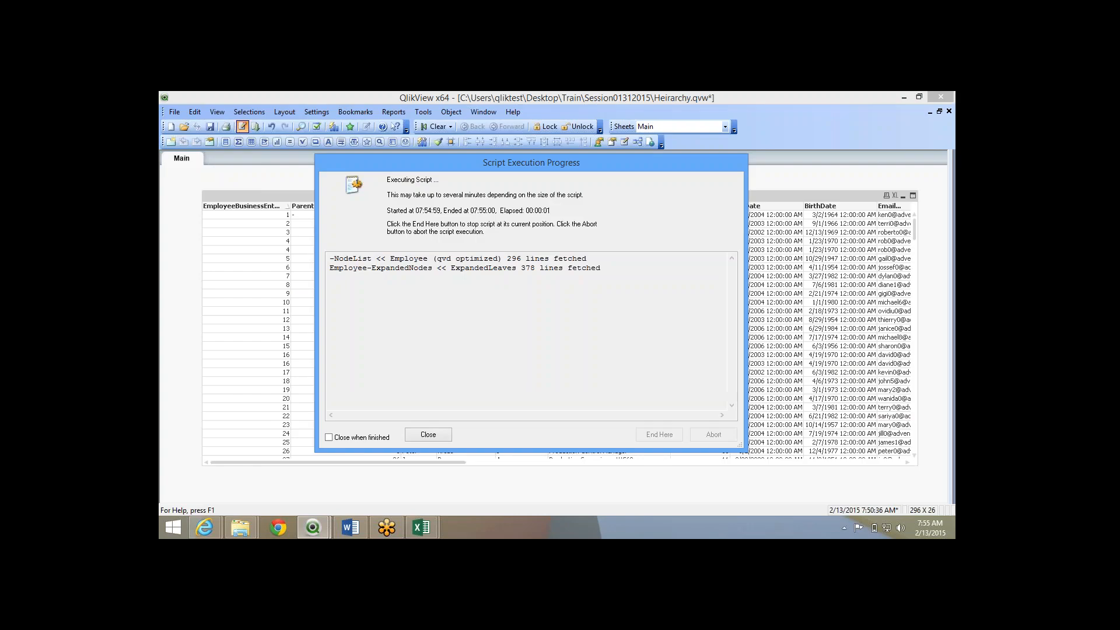
{"action": "left_click", "coordinate": [428, 435]}
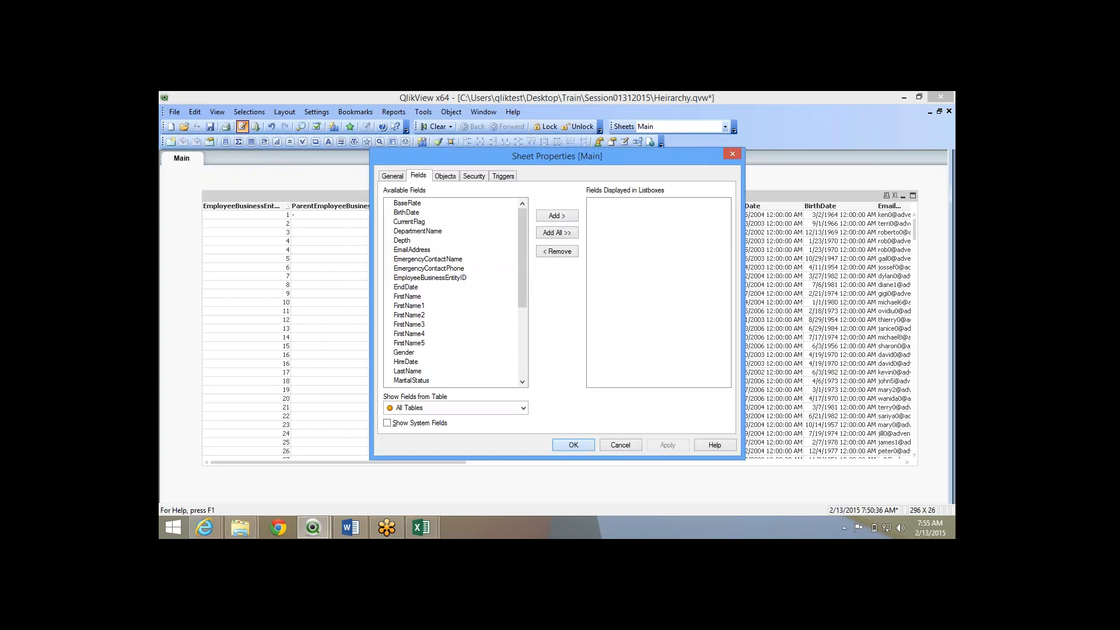
{"action": "left_click", "coordinate": [574, 445]}
Add a new sheet and start a table box on it with all available fields in load order.
{"action": "left_click", "coordinate": [170, 141]}
{"action": "right_click", "coordinate": [224, 226]}
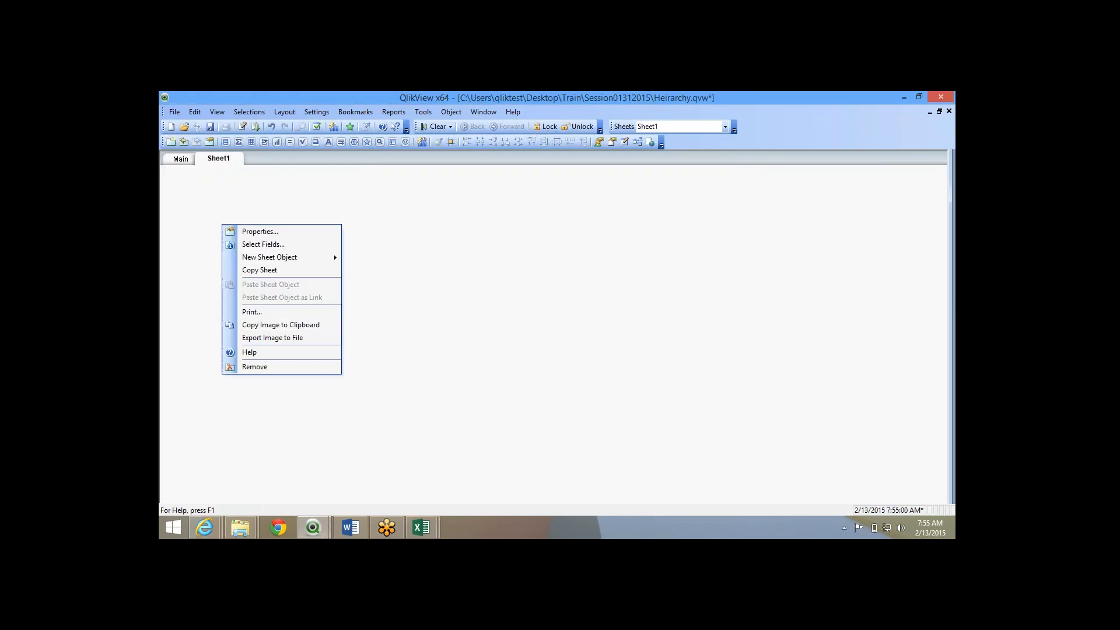
{"action": "mouse_move", "coordinate": [274, 257]}
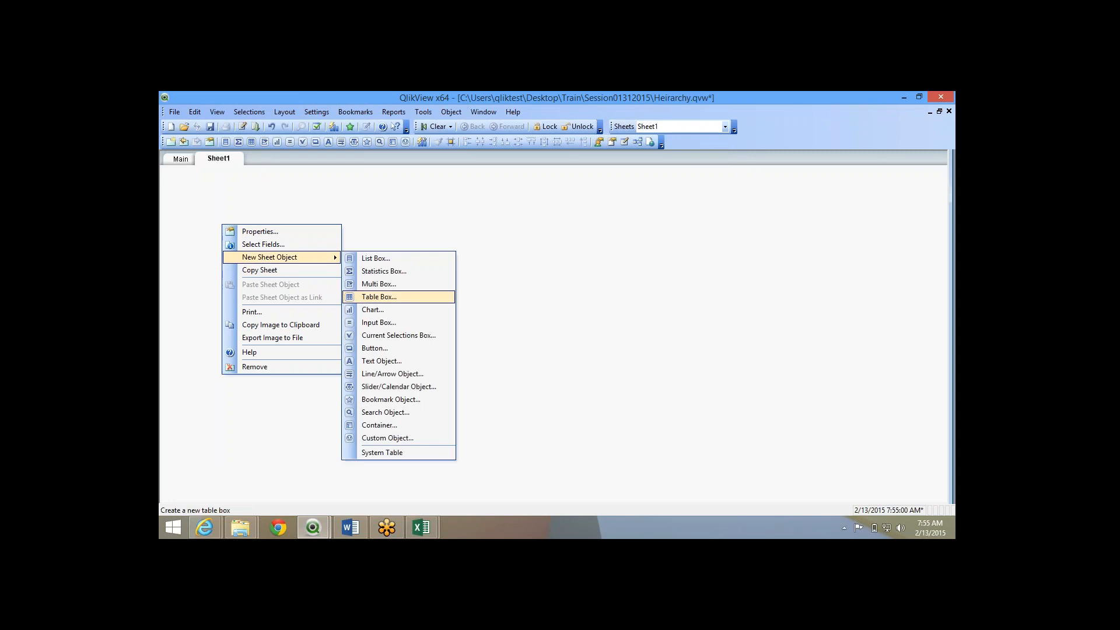
{"action": "left_click", "coordinate": [380, 297]}
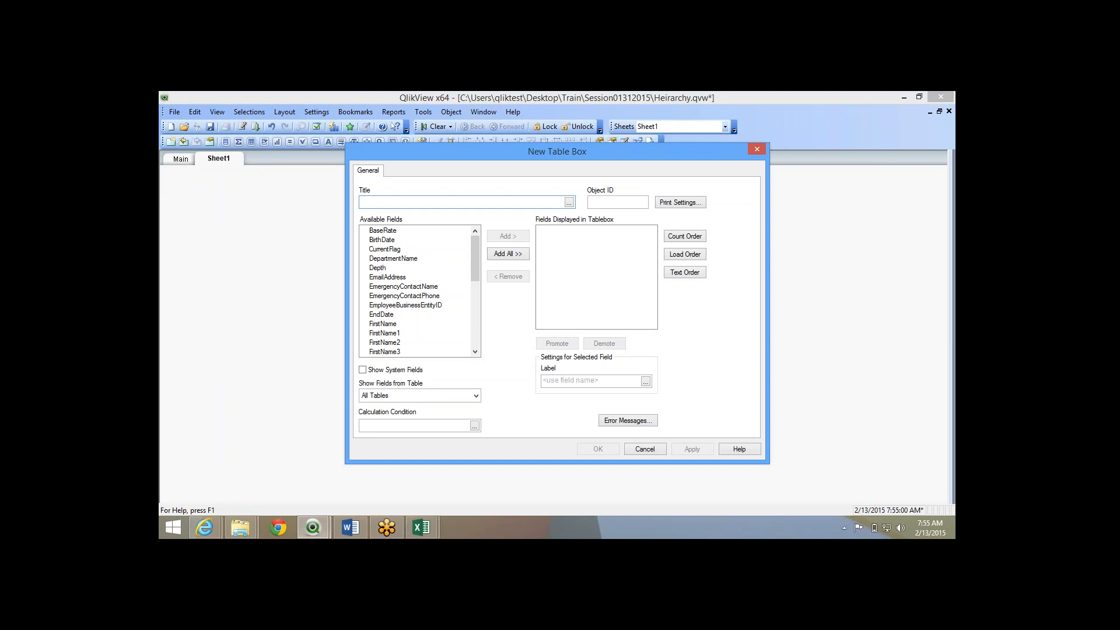
{"action": "left_click", "coordinate": [508, 254]}
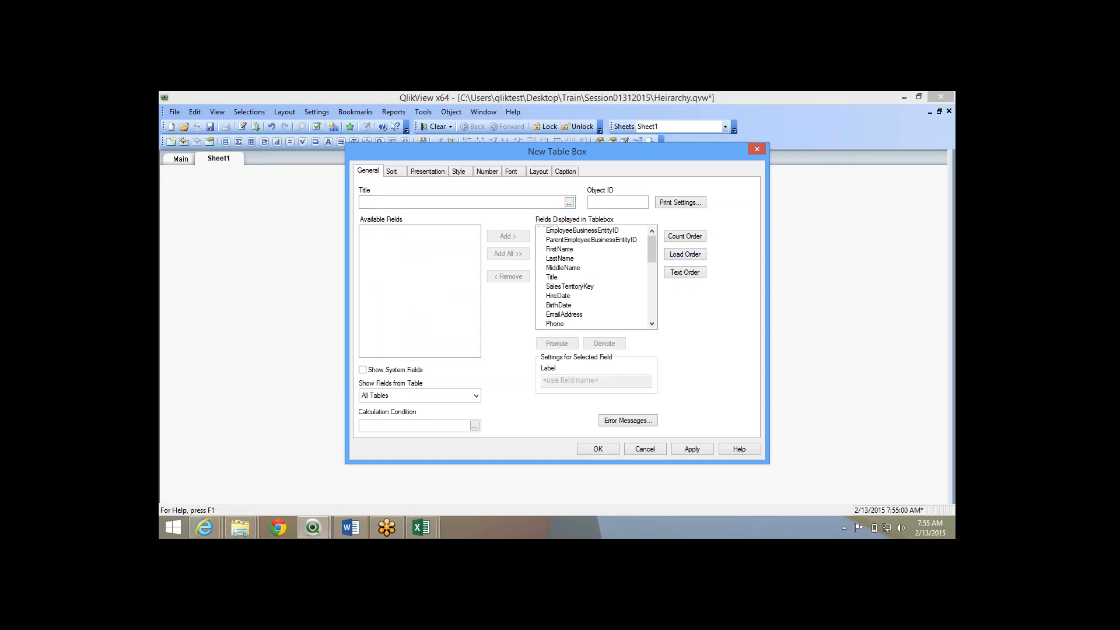
Remove the fields from HireDate through SalariedFlag from the new table box's displayed fields.
{"action": "left_click", "coordinate": [583, 286]}
{"action": "left_click_drag", "start_coordinate": [652, 250], "coordinate": [652, 260]}
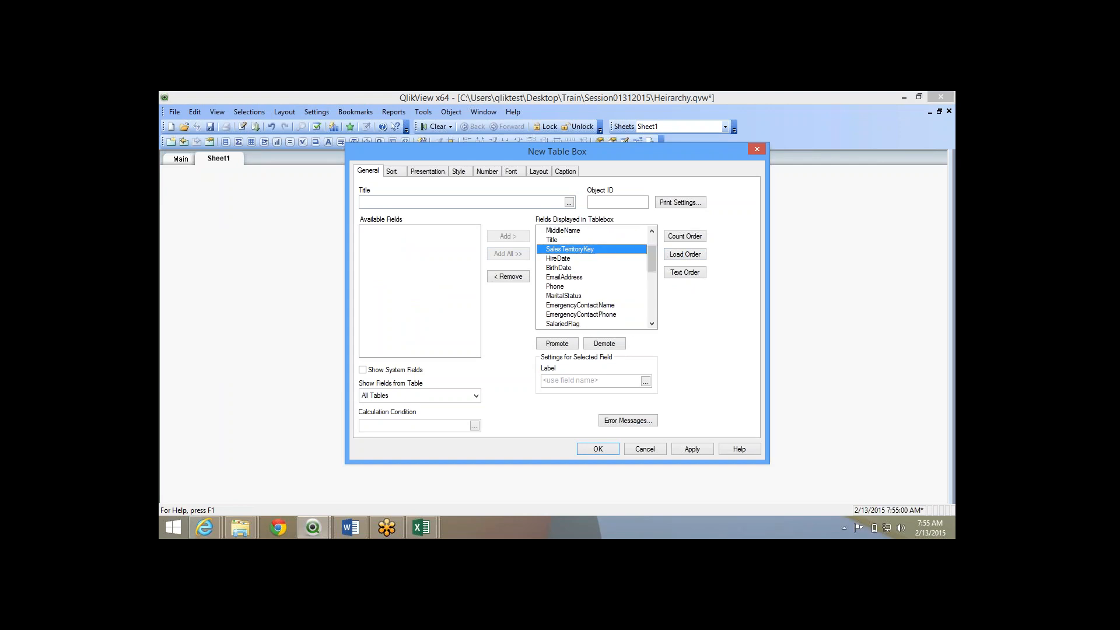
{"action": "left_click", "coordinate": [574, 258]}
{"action": "left_click", "coordinate": [563, 324], "text": "shift"}
{"action": "left_click", "coordinate": [508, 276]}
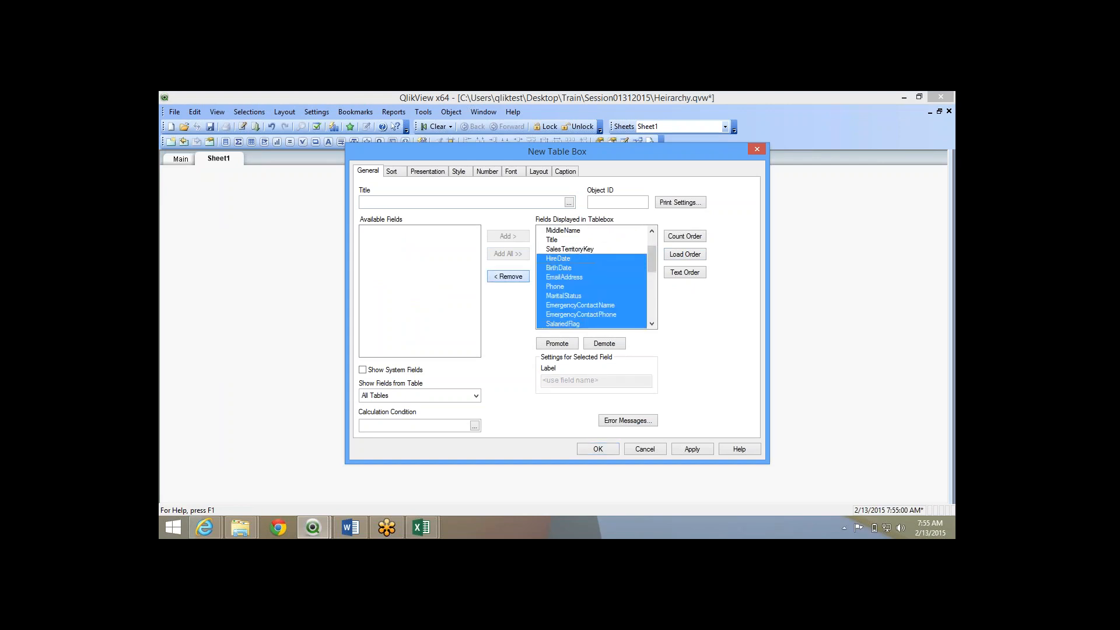
Remove the fields from SalesTerritoryKey through CurrentFlag from the displayed fields and create the table box.
{"action": "left_click_drag", "start_coordinate": [652, 251], "coordinate": [651, 260]}
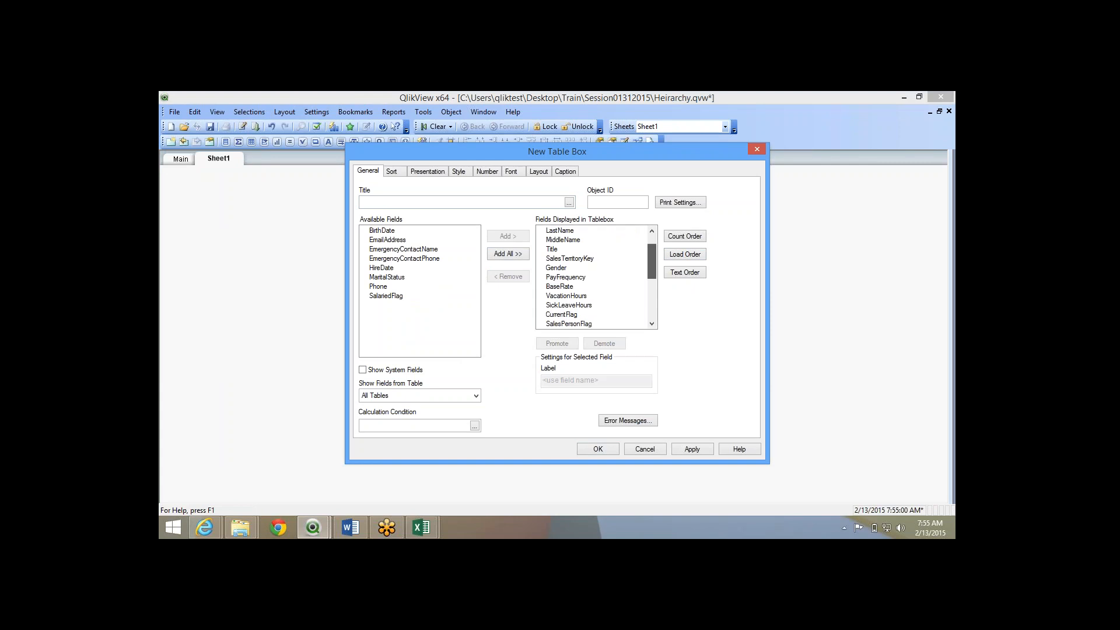
{"action": "left_click", "coordinate": [567, 259]}
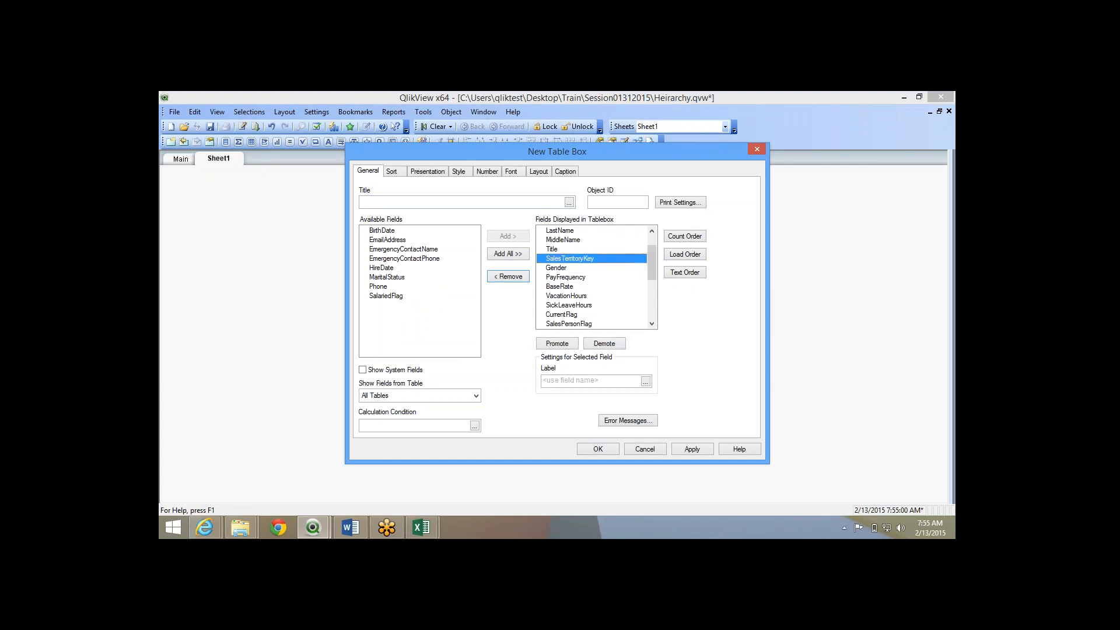
{"action": "left_click", "coordinate": [561, 315], "text": "shift"}
{"action": "left_click", "coordinate": [509, 276]}
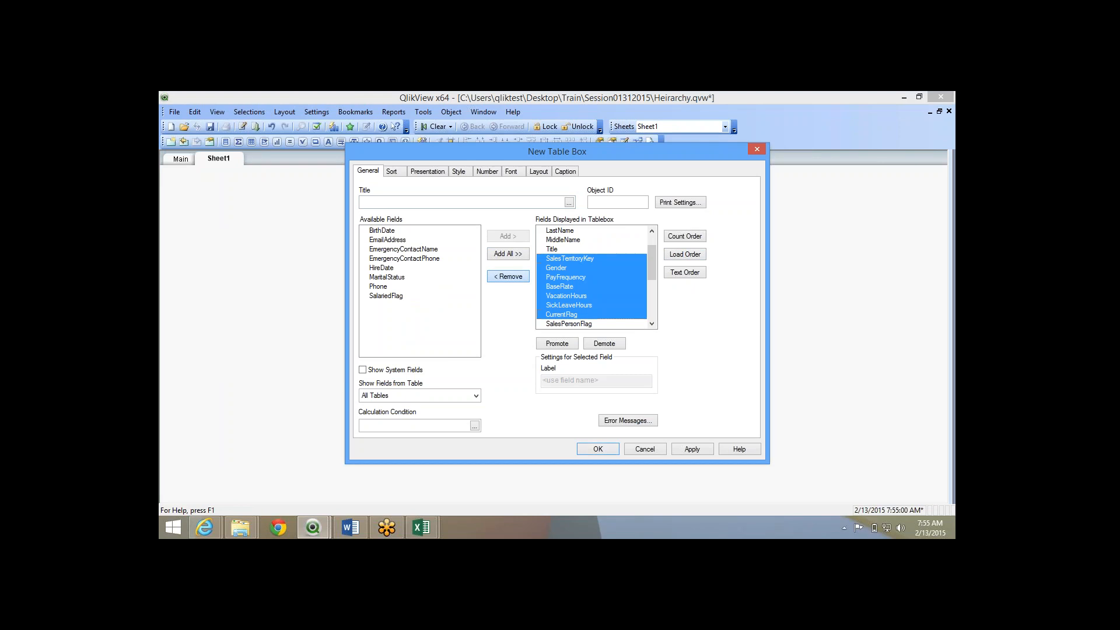
{"action": "mouse_move", "coordinate": [652, 262]}
{"action": "left_mouse_down"}
{"action": "mouse_move", "coordinate": [652, 298]}
{"action": "mouse_move", "coordinate": [652, 263]}
{"action": "left_mouse_up"}
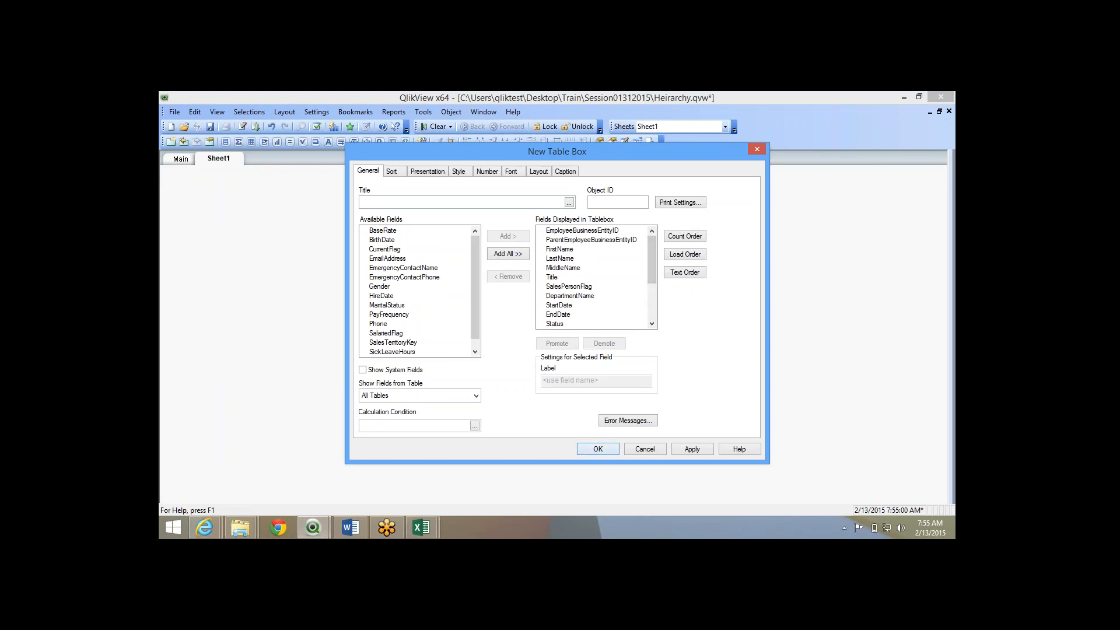
{"action": "key", "text": "Return"}
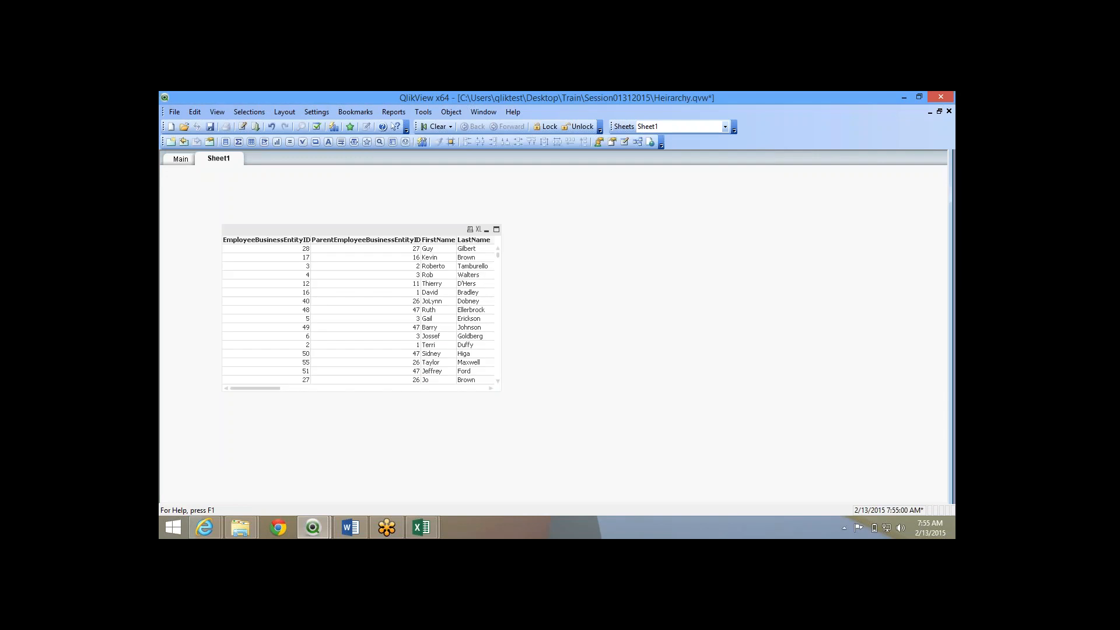
Widen the table box to show more columns and move it up toward the sheet's upper-left corner.
{"action": "left_click_drag", "start_coordinate": [947, 454], "coordinate": [850, 383]}
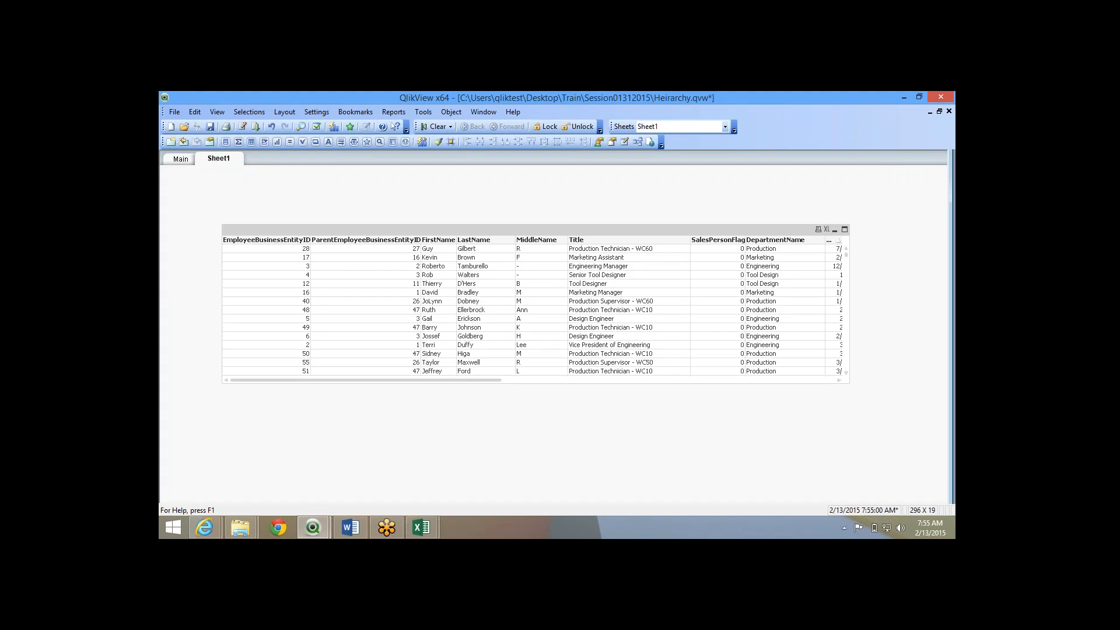
{"action": "left_click_drag", "start_coordinate": [536, 229], "coordinate": [476, 210]}
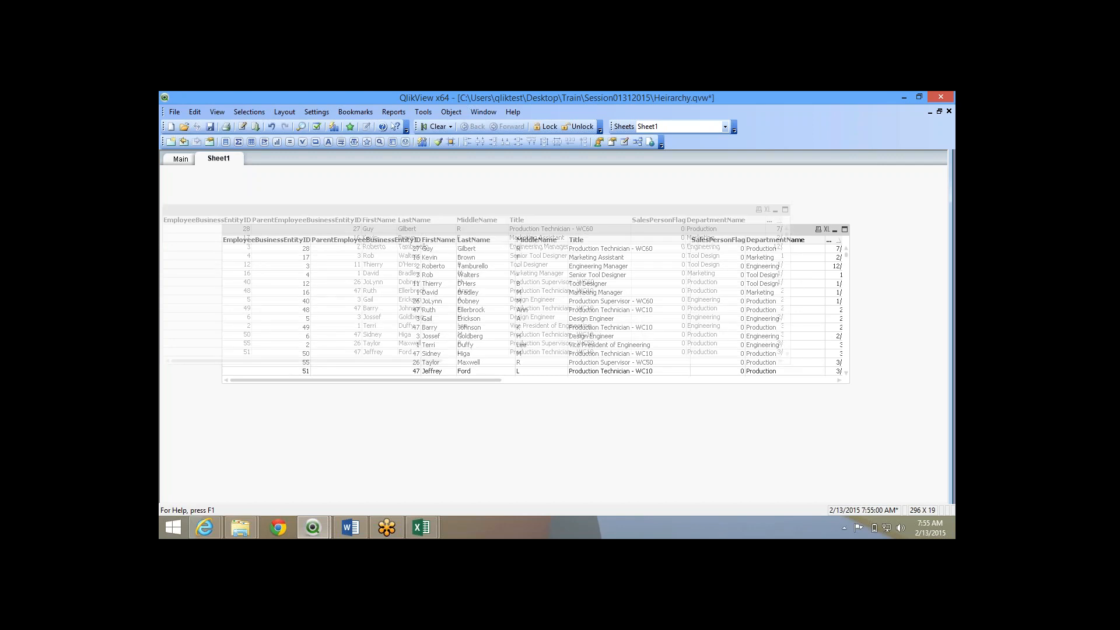
{"action": "left_click_drag", "start_coordinate": [476, 209], "coordinate": [486, 212]}
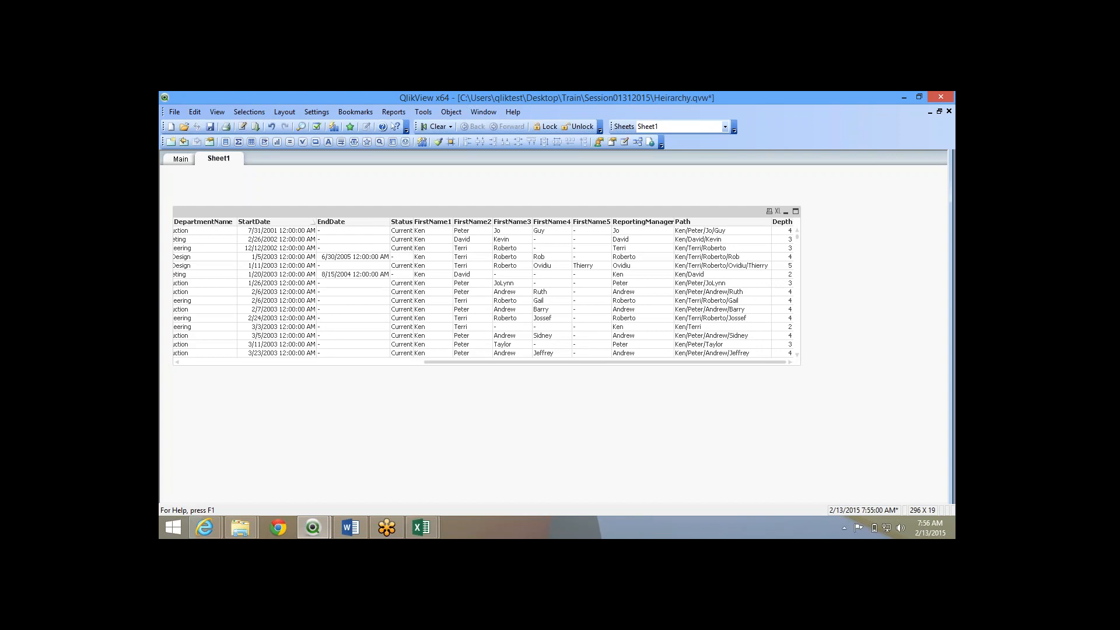
Remove SalesPersonFlag and the fields from DepartmentName through Status from the table box.
{"action": "right_click", "coordinate": [456, 213]}
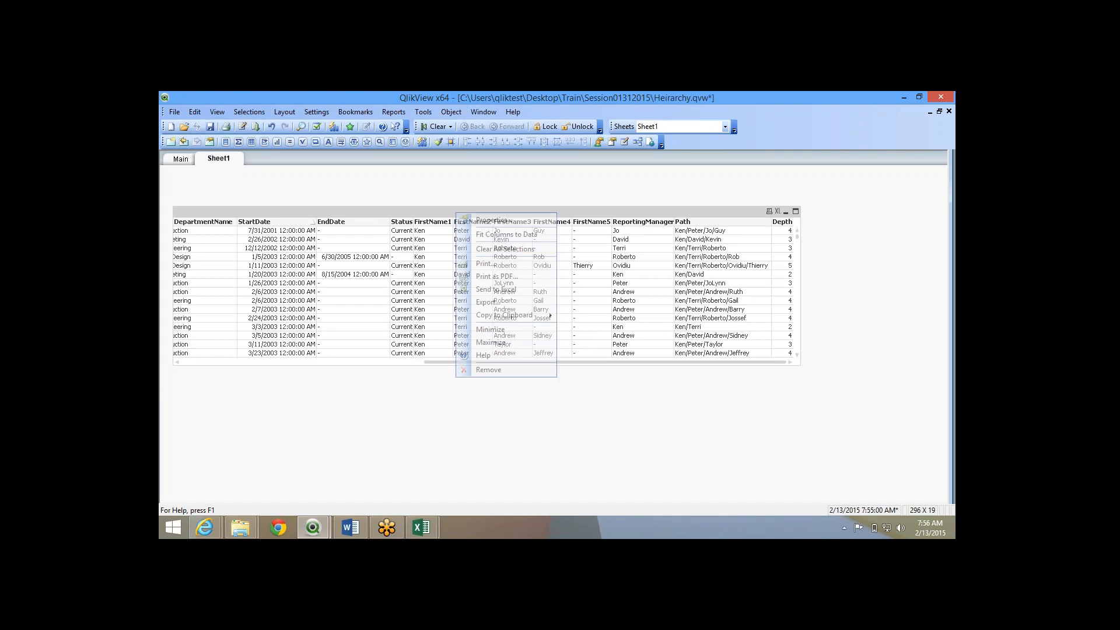
{"action": "left_click", "coordinate": [494, 219]}
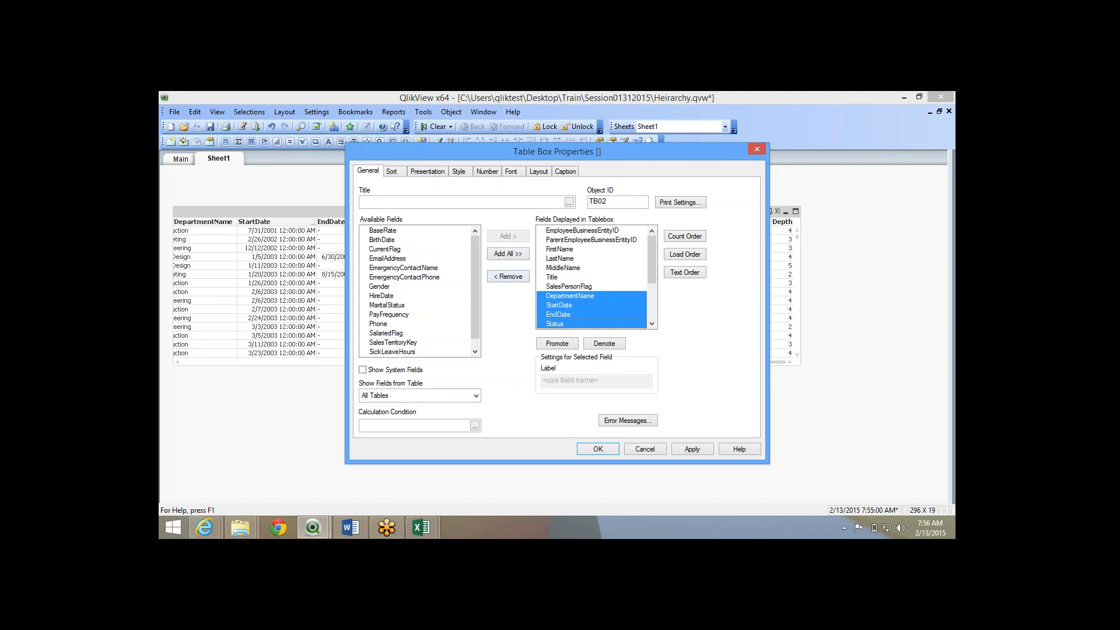
{"action": "left_click", "coordinate": [508, 277]}
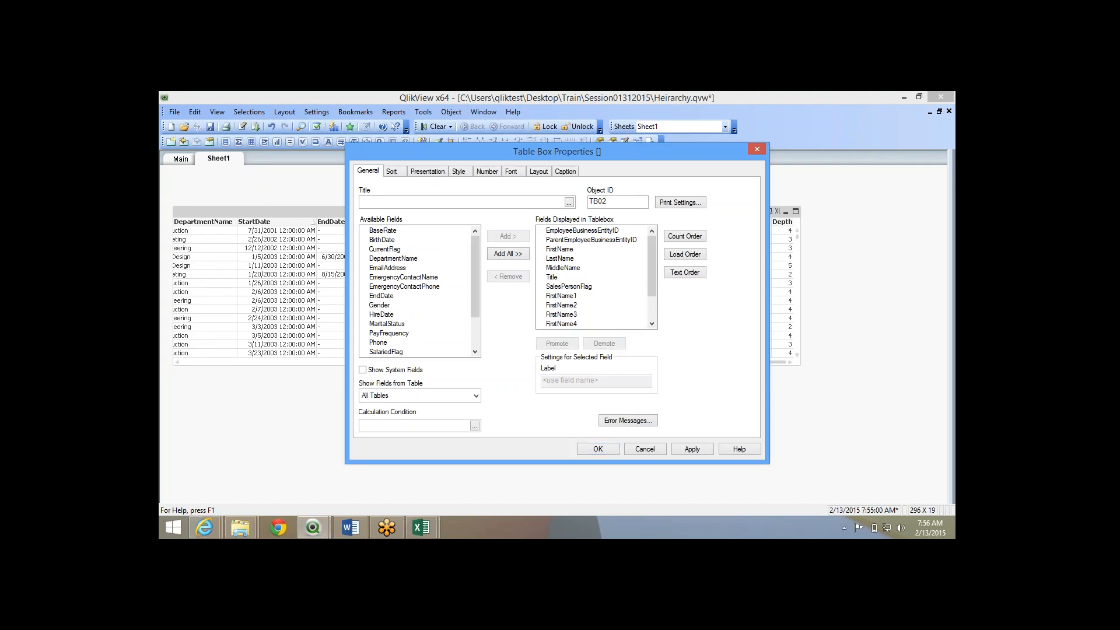
{"action": "key", "text": "Return"}
Wrap the table box's header text over 2 lines and narrow the ParentEmployeeBusinessEntityID column.
{"action": "right_click", "coordinate": [396, 217]}
{"action": "left_click", "coordinate": [432, 222]}
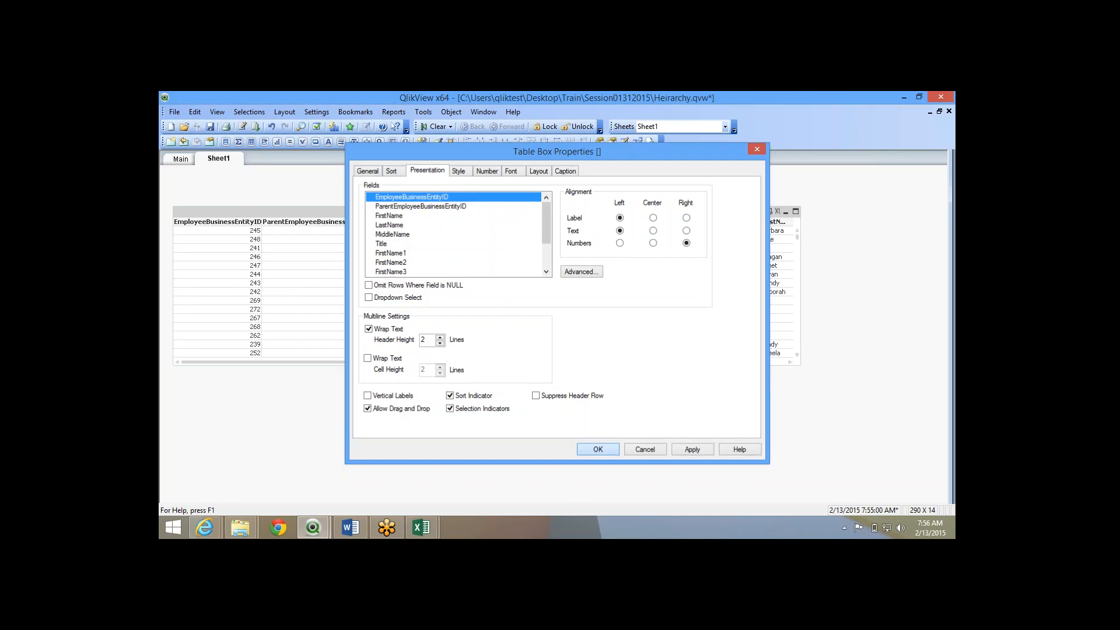
{"action": "key", "text": "Return"}
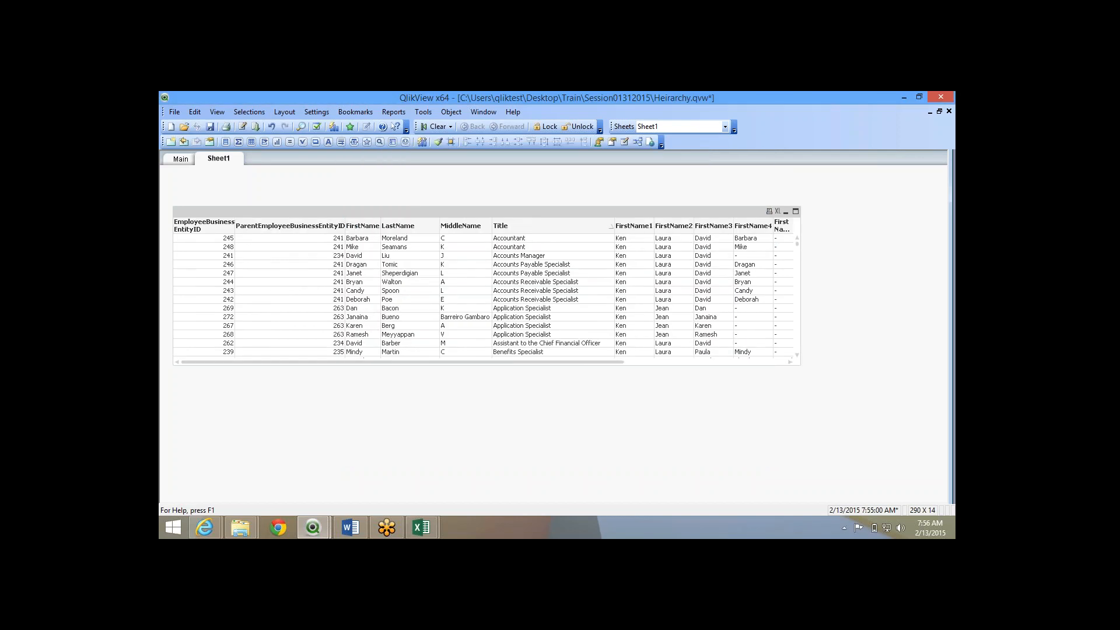
{"action": "left_click_drag", "start_coordinate": [345, 226], "coordinate": [304, 226]}
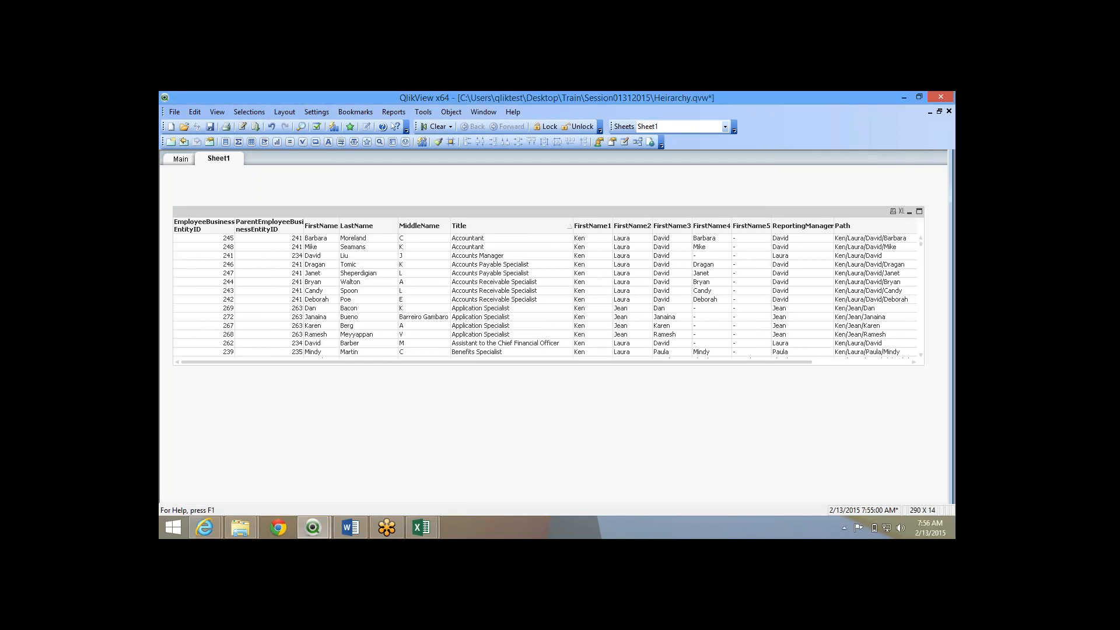
Remove the Title field from the table box's displayed fields.
{"action": "right_click", "coordinate": [506, 234]}
{"action": "left_click", "coordinate": [537, 241]}
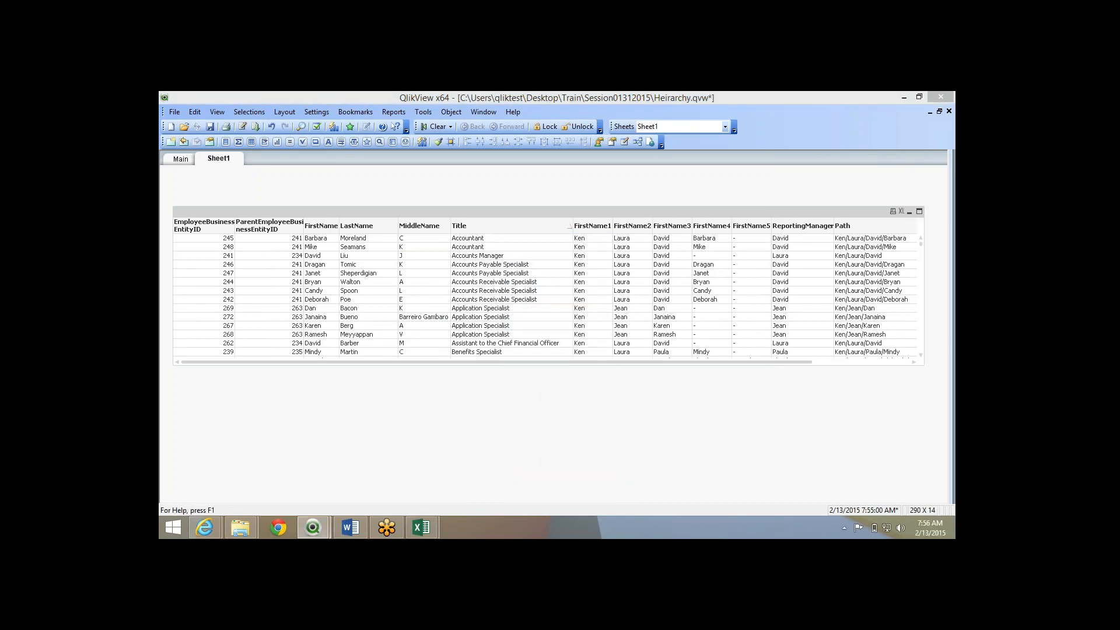
{"action": "left_click", "coordinate": [368, 171]}
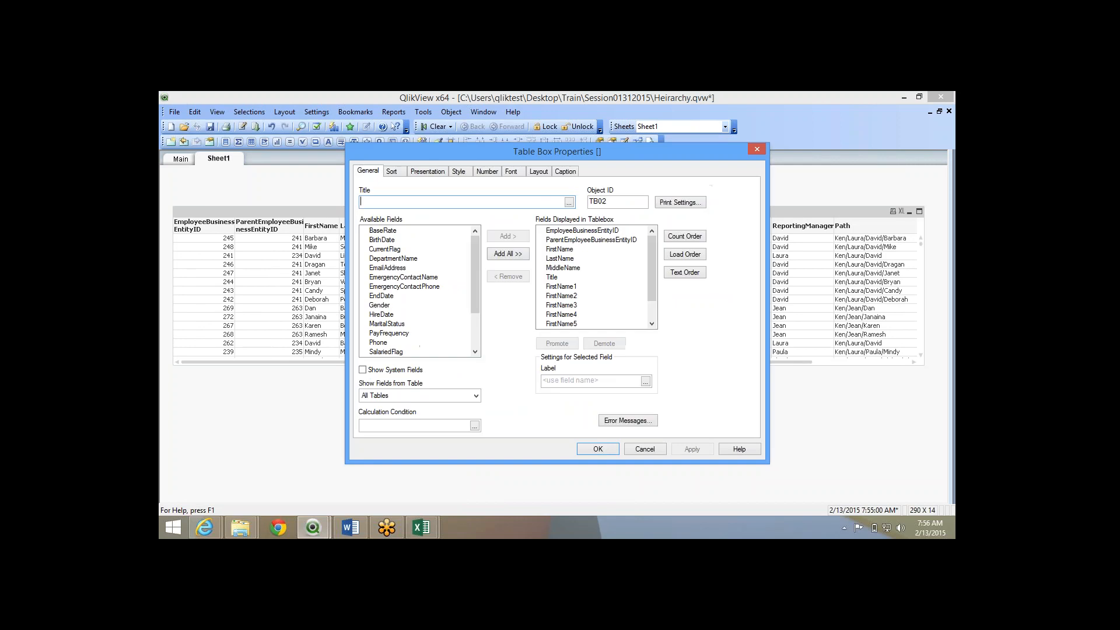
{"action": "left_click", "coordinate": [567, 277]}
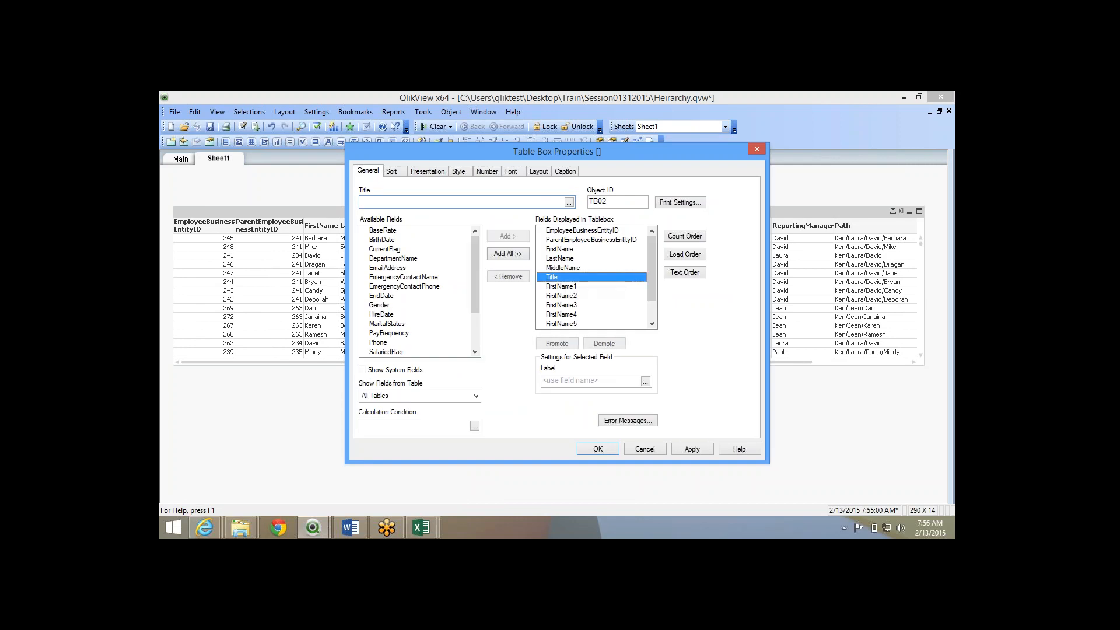
{"action": "left_click", "coordinate": [508, 276]}
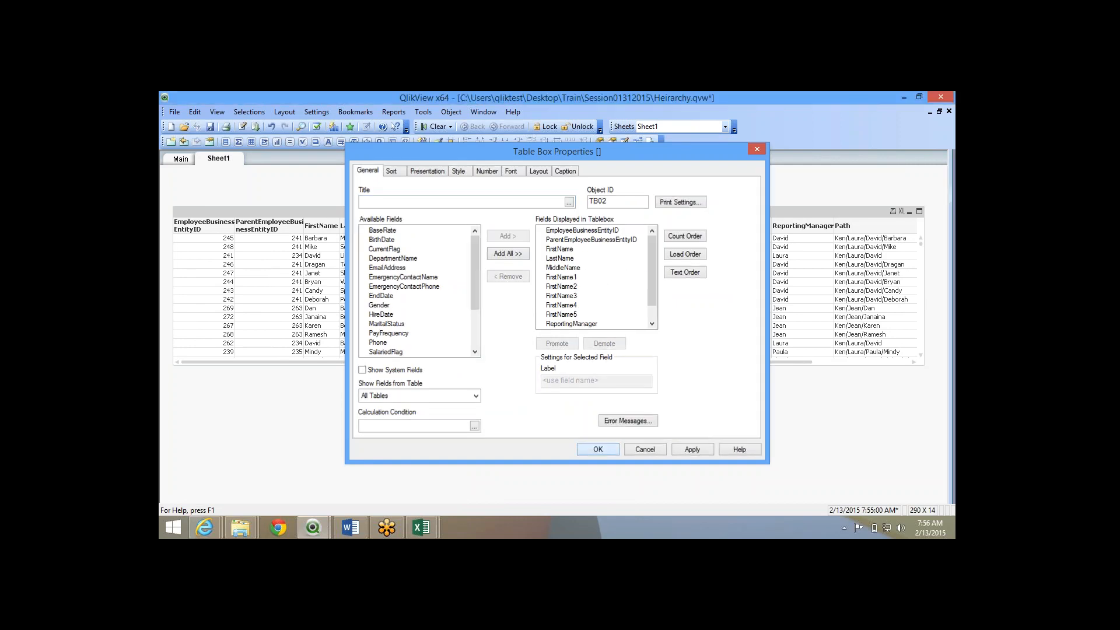
{"action": "key", "text": "Return"}
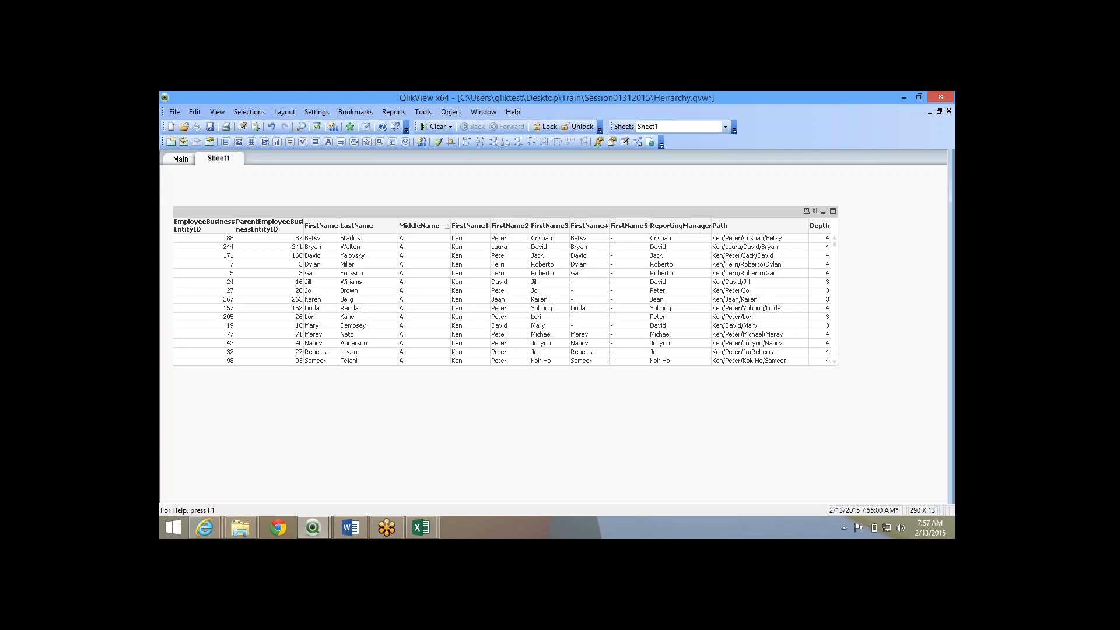
Filter the table box to the rows with Depth 4 and clear that selection again.
{"action": "key", "text": "super+c"}
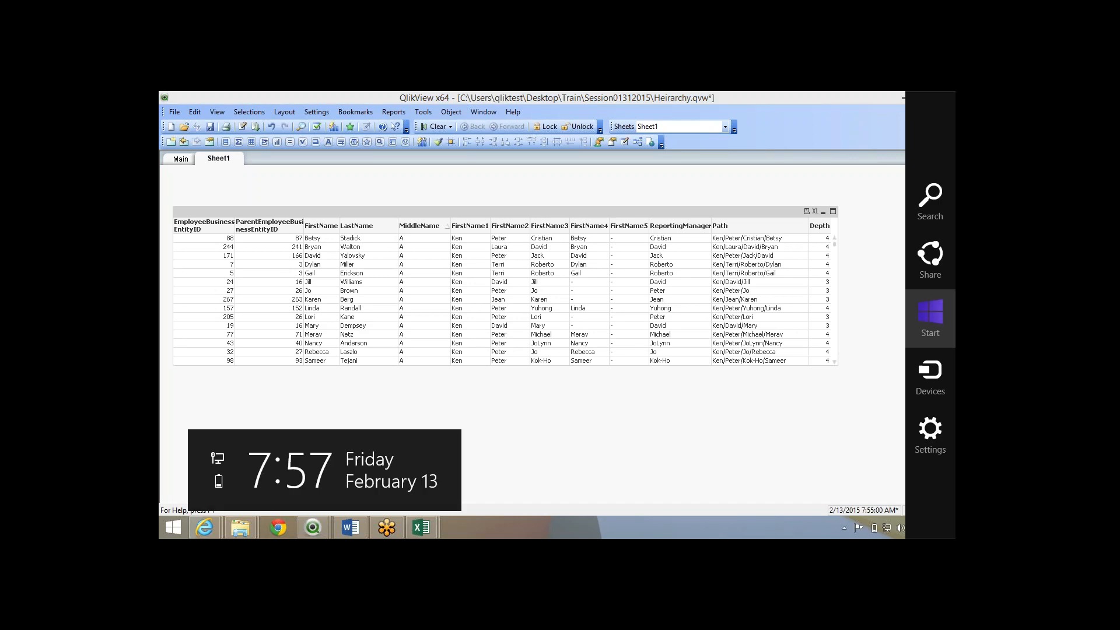
{"action": "key", "text": "Escape"}
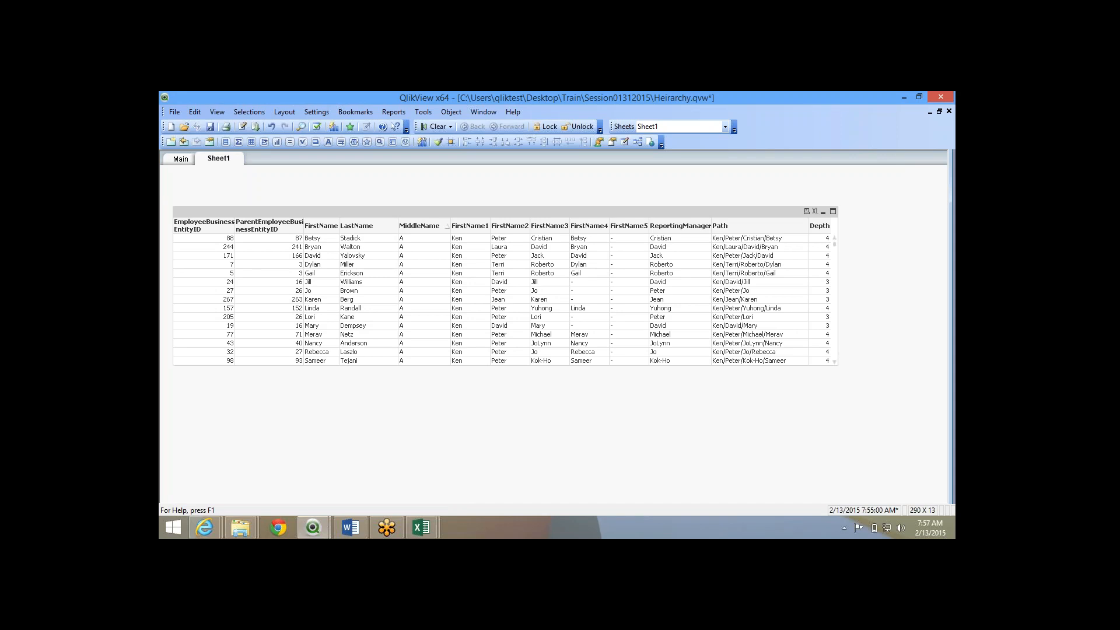
{"action": "left_click", "coordinate": [823, 238]}
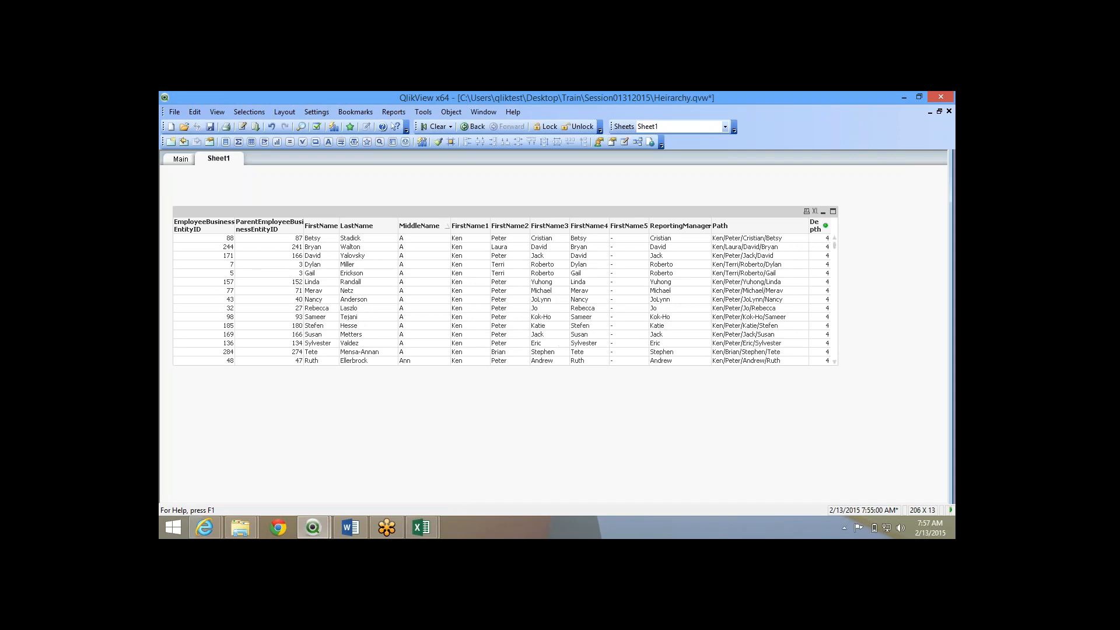
{"action": "key", "text": "super+c"}
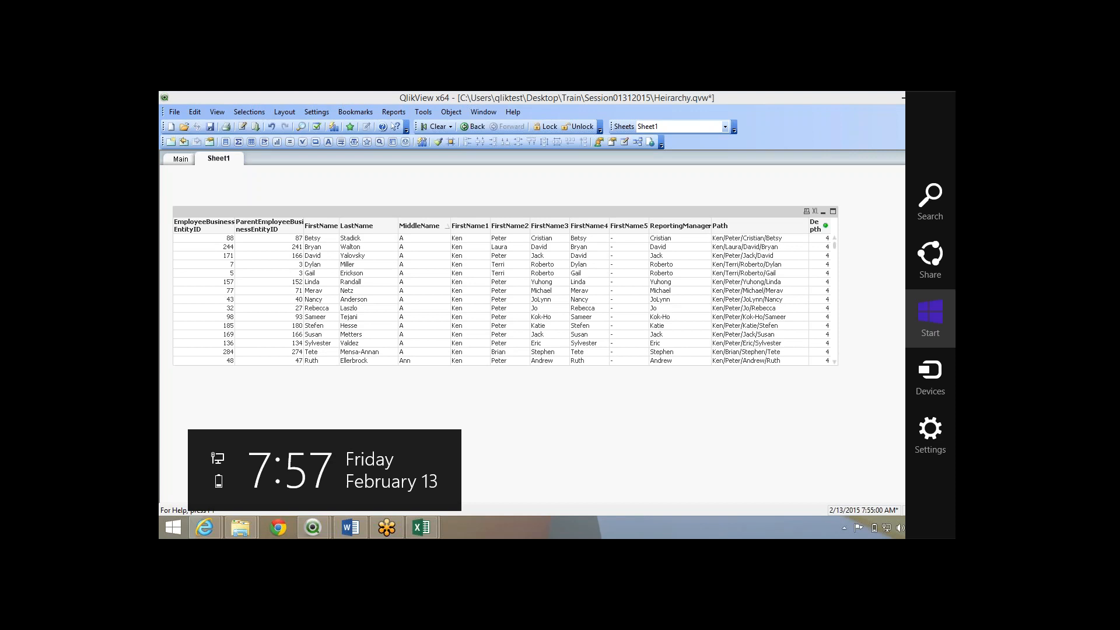
{"action": "left_click", "coordinate": [822, 238]}
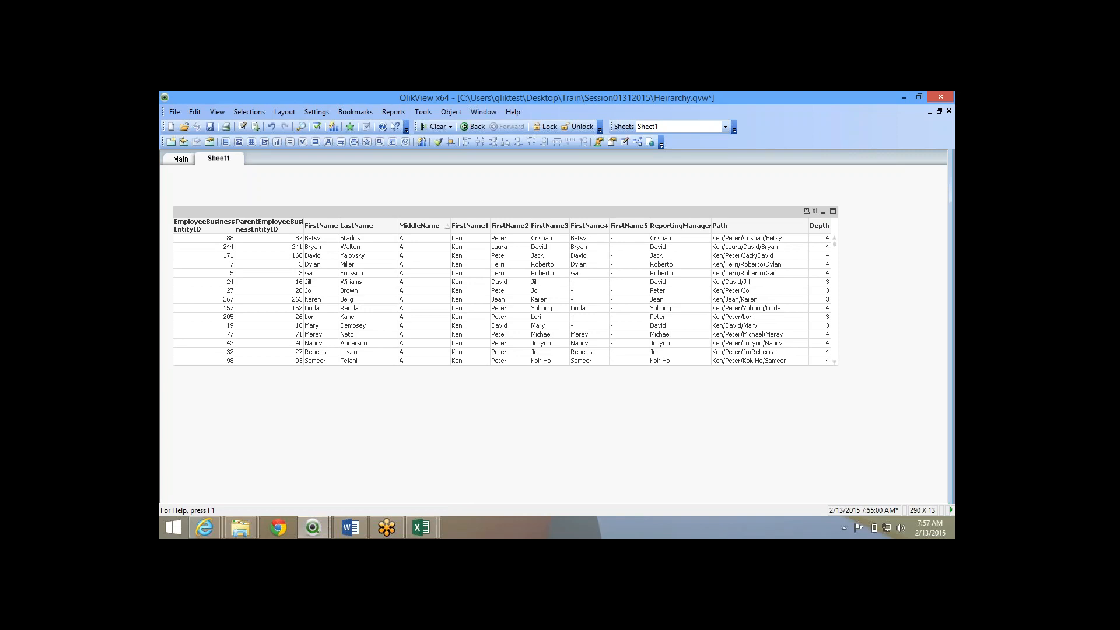
Sort the table box by Depth in descending order and adjust its height to about seven rows.
{"action": "double_click", "coordinate": [819, 226]}
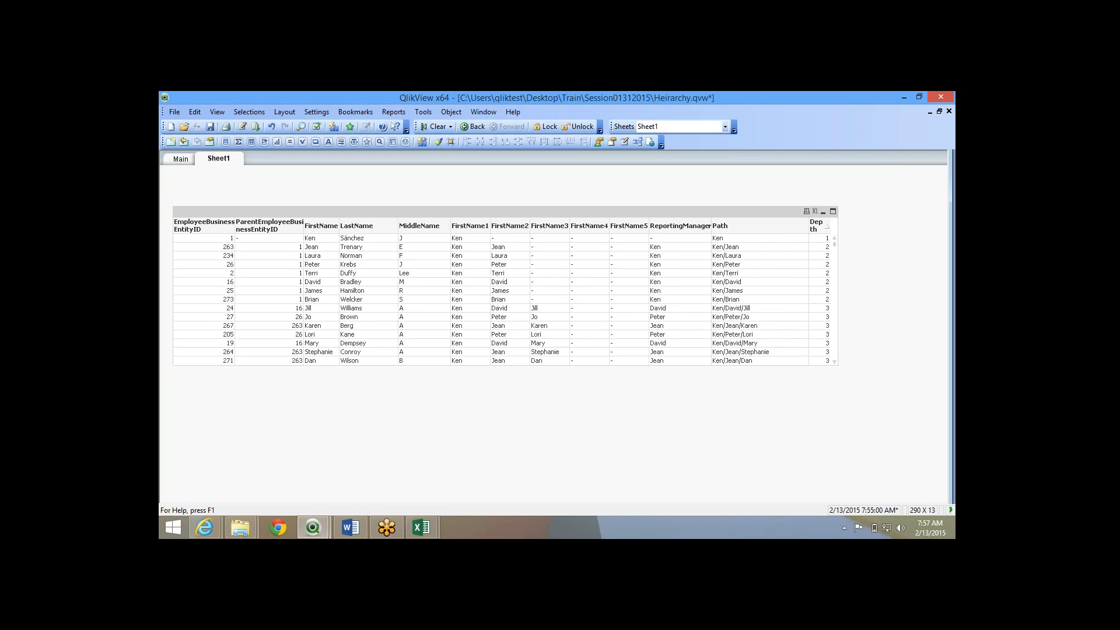
{"action": "double_click", "coordinate": [819, 226]}
{"action": "scroll", "coordinate": [819, 226], "scroll_direction": "down", "scroll_amount": 1}
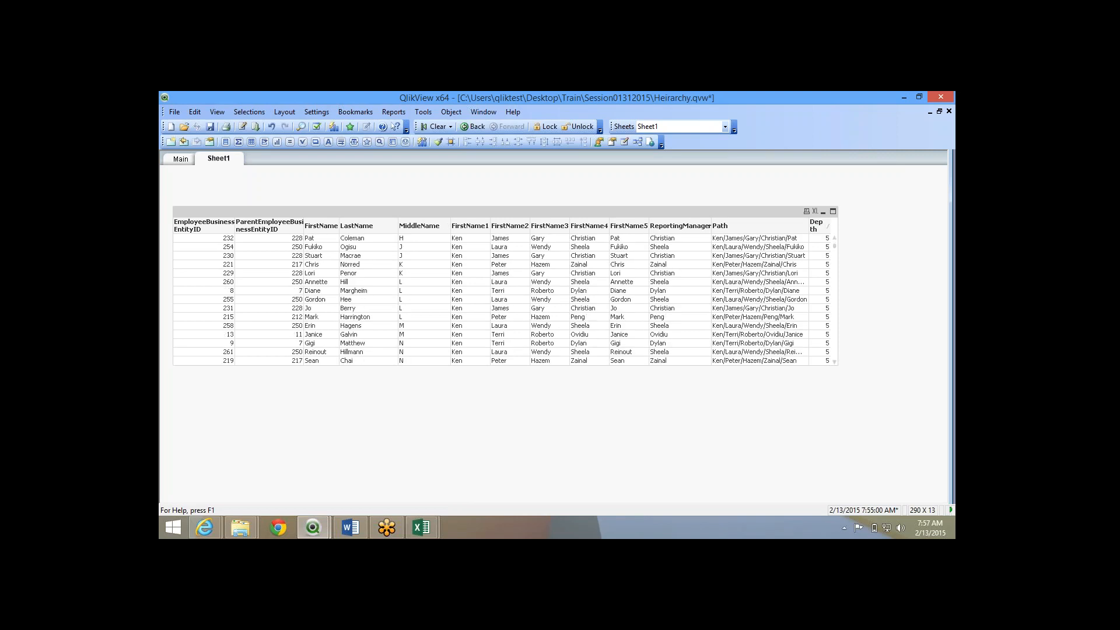
{"action": "scroll", "coordinate": [506, 299], "scroll_direction": "up", "scroll_amount": 1}
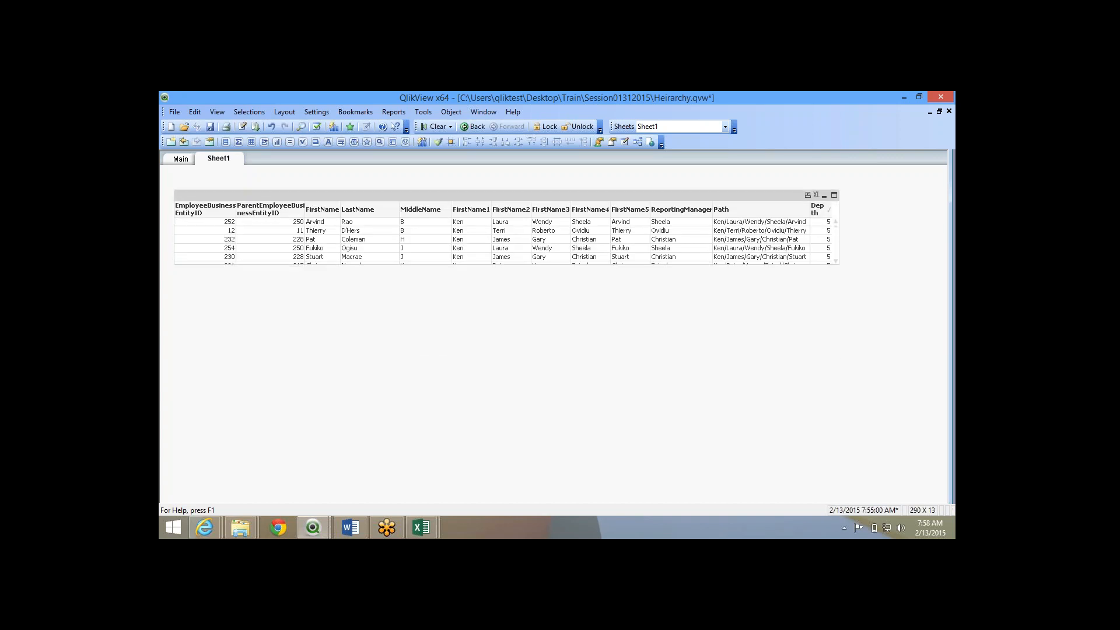
{"action": "left_click_drag", "start_coordinate": [506, 264], "coordinate": [507, 281]}
{"action": "left_click", "coordinate": [369, 343]}
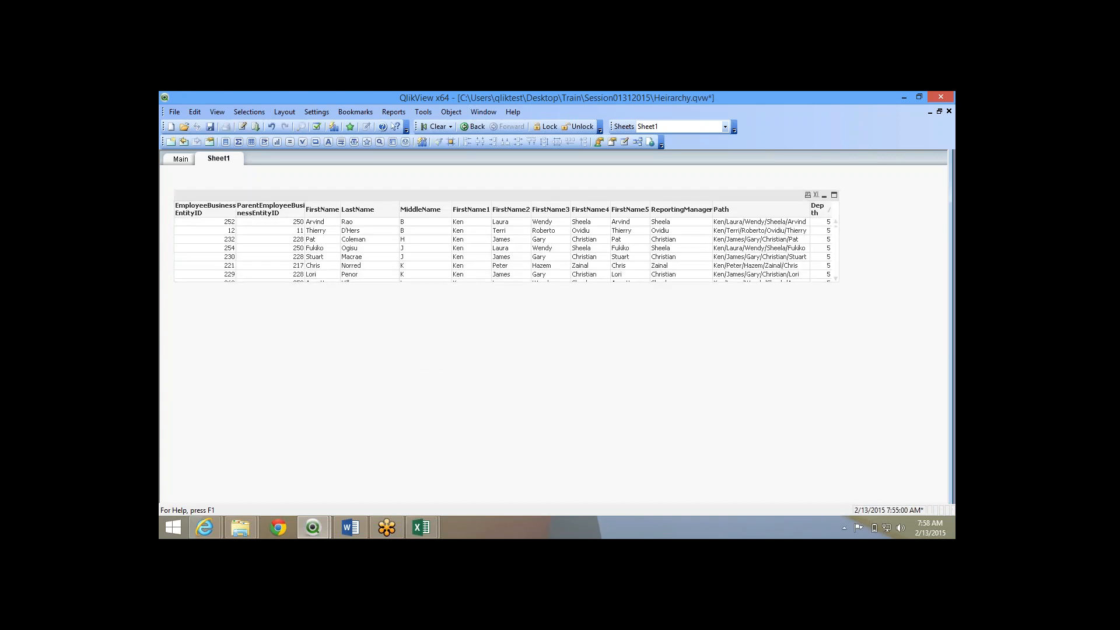
{"action": "right_click", "coordinate": [369, 342]}
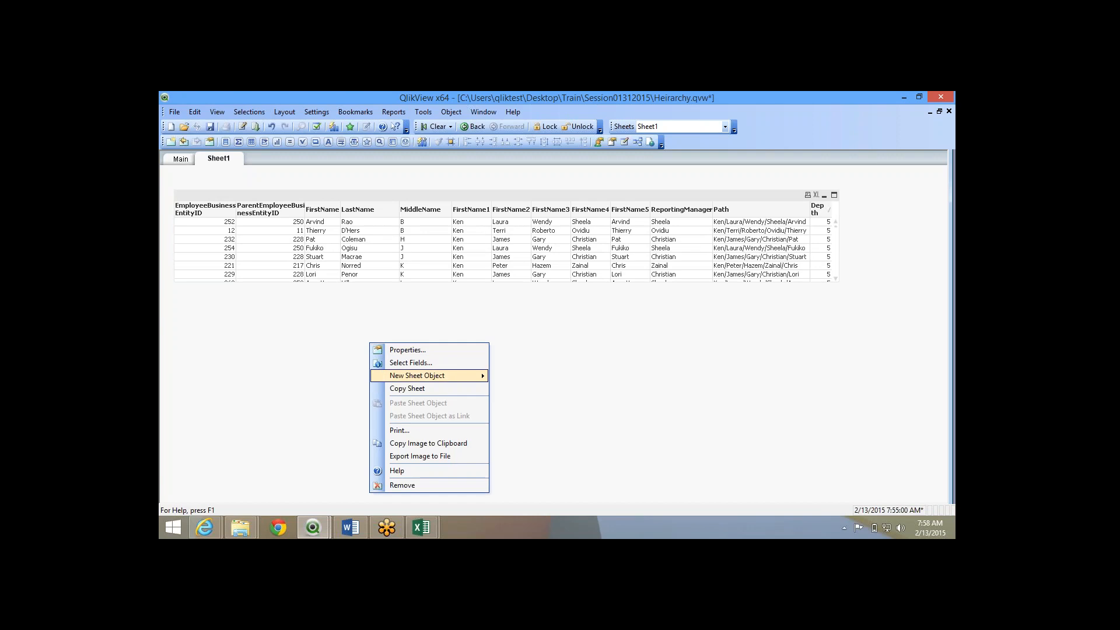
{"action": "mouse_move", "coordinate": [429, 376]}
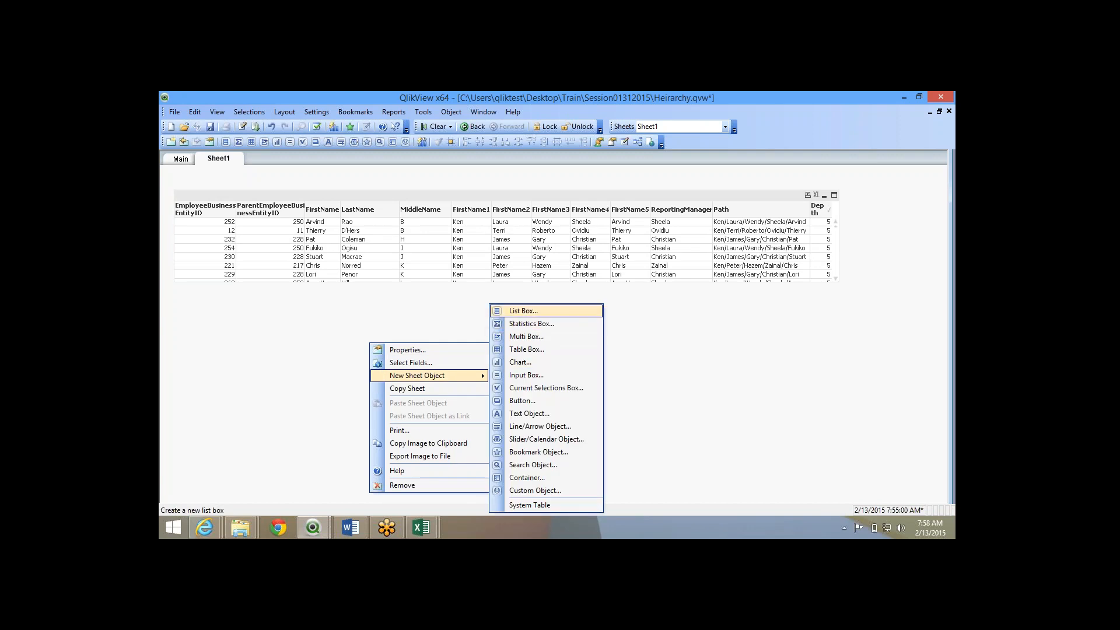
{"action": "left_click", "coordinate": [523, 311]}
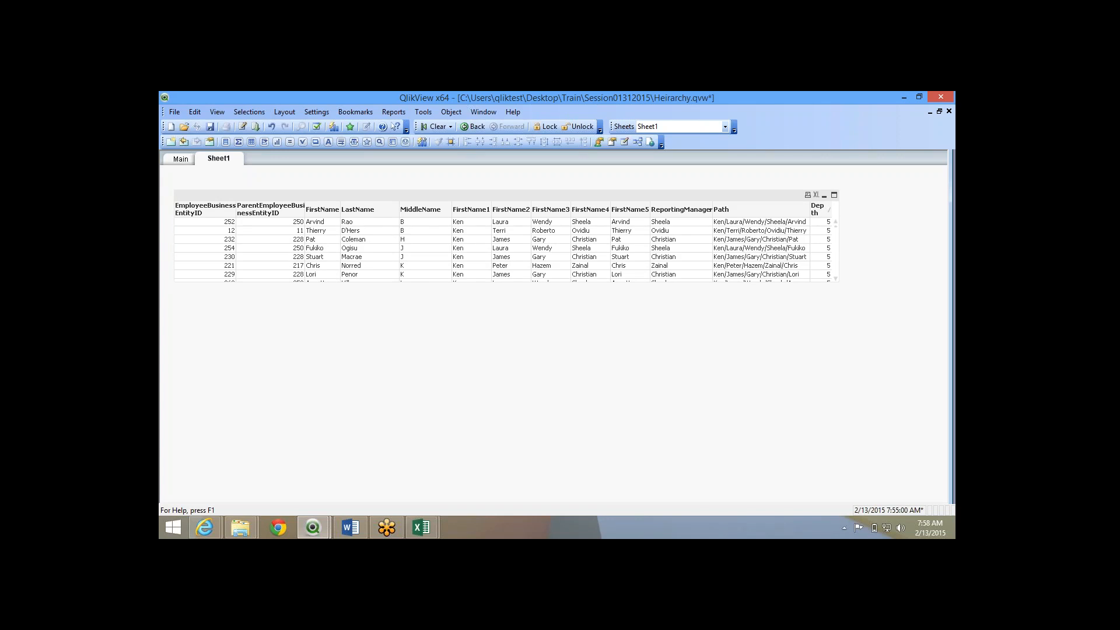
Add a list box for the Path field below the table box.
{"action": "right_click", "coordinate": [247, 299]}
{"action": "mouse_move", "coordinate": [297, 332]}
{"action": "left_click", "coordinate": [397, 311]}
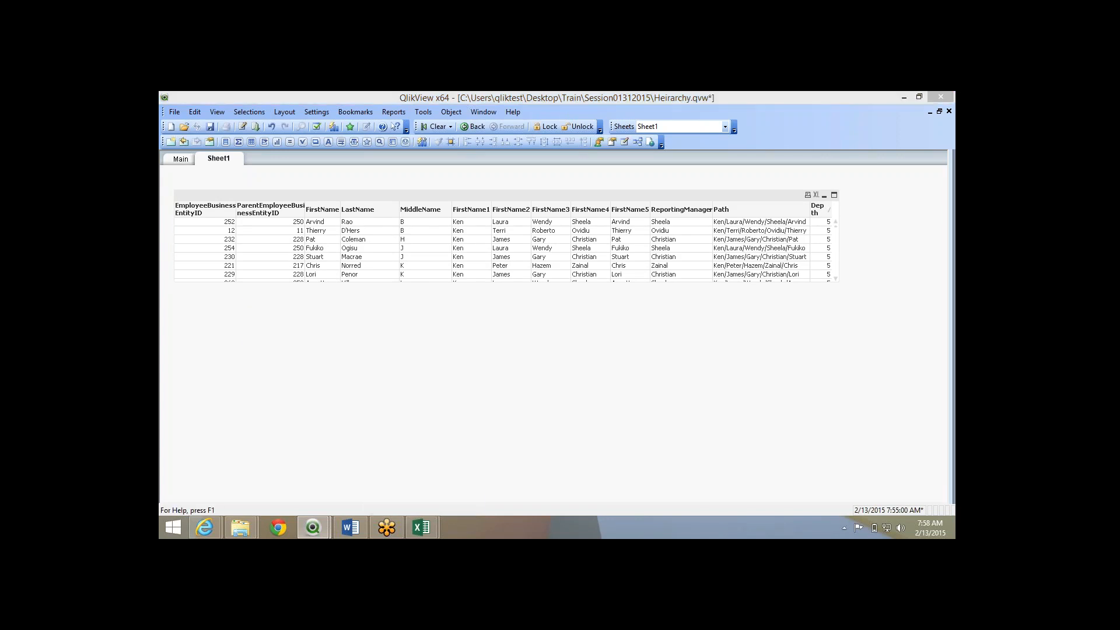
{"action": "left_click", "coordinate": [546, 229]}
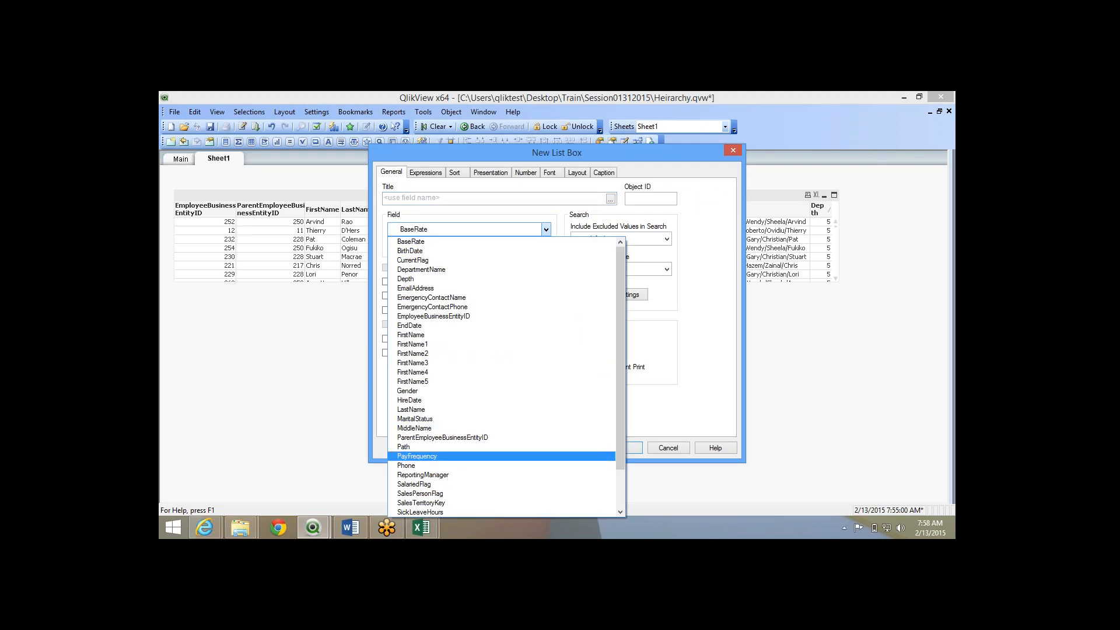
{"action": "left_click", "coordinate": [417, 456]}
{"action": "left_click", "coordinate": [546, 229]}
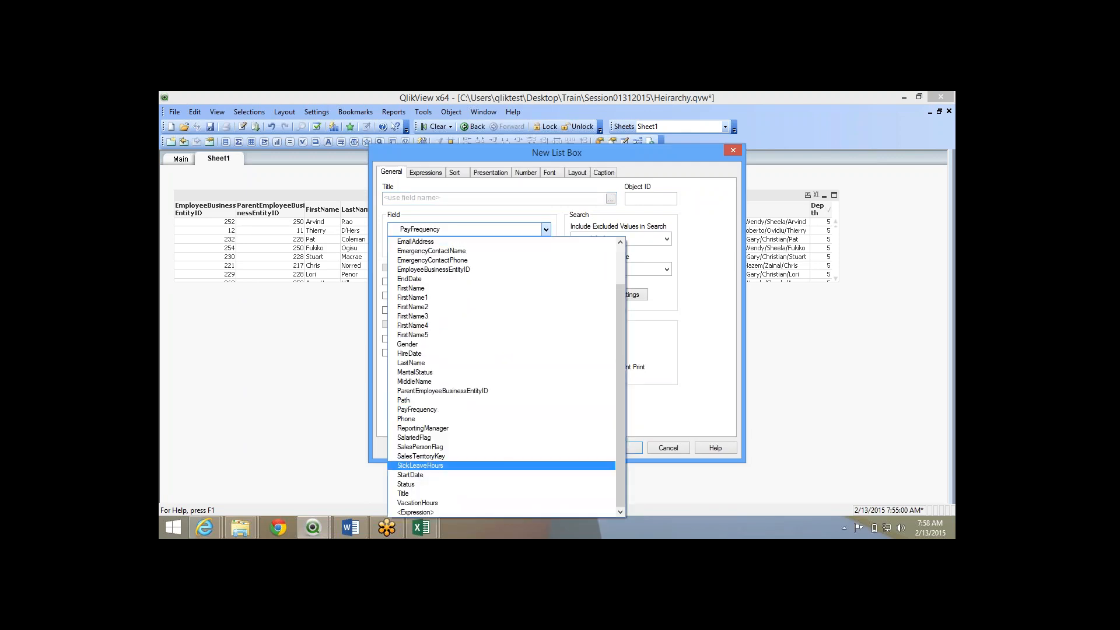
{"action": "left_click", "coordinate": [405, 400]}
{"action": "left_click", "coordinate": [622, 448]}
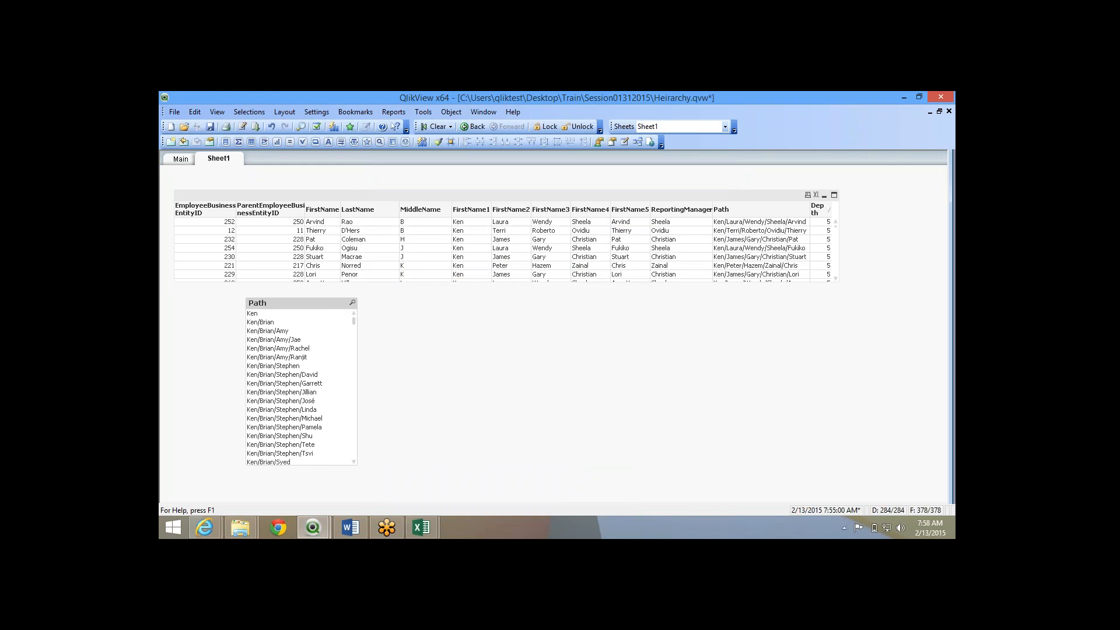
Show the Path list box as a tree view with / as the separator.
{"action": "right_click", "coordinate": [275, 302]}
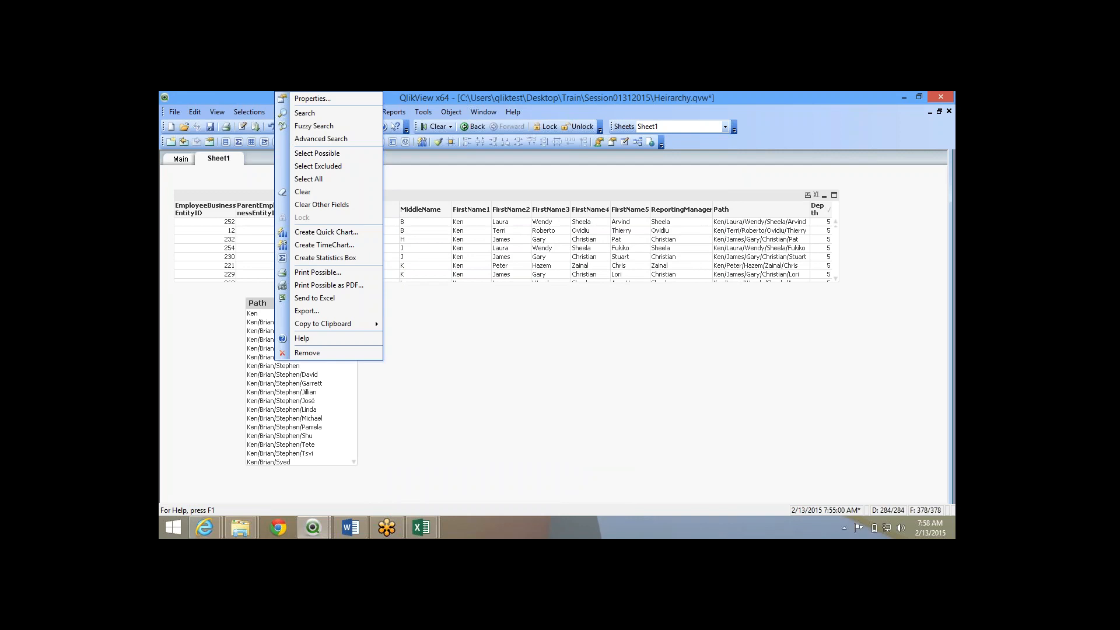
{"action": "left_click", "coordinate": [313, 98]}
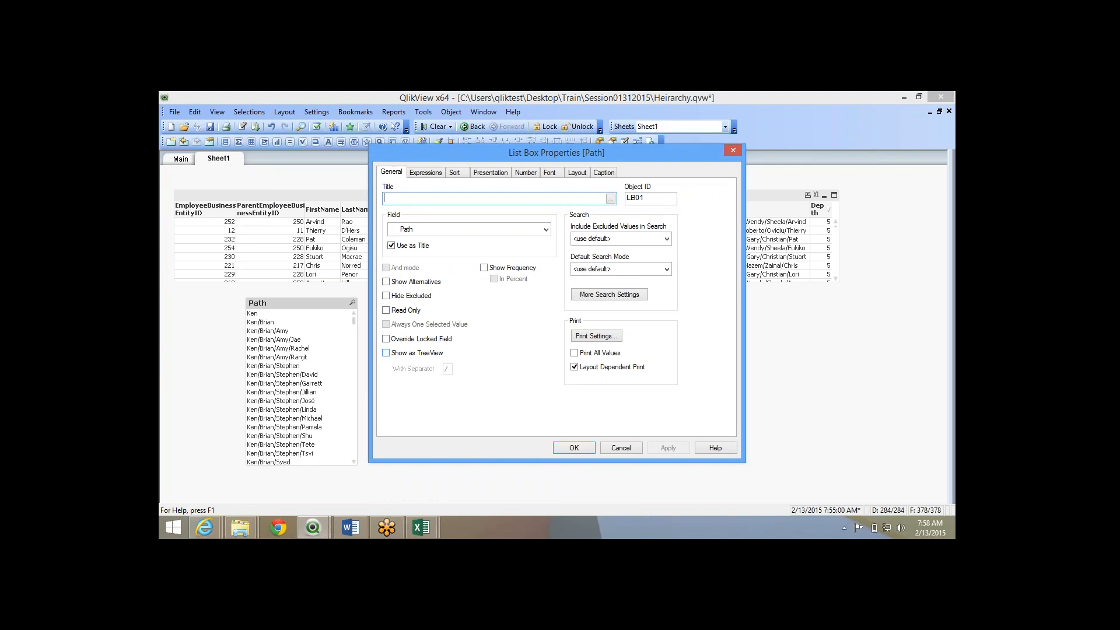
{"action": "left_click", "coordinate": [385, 352]}
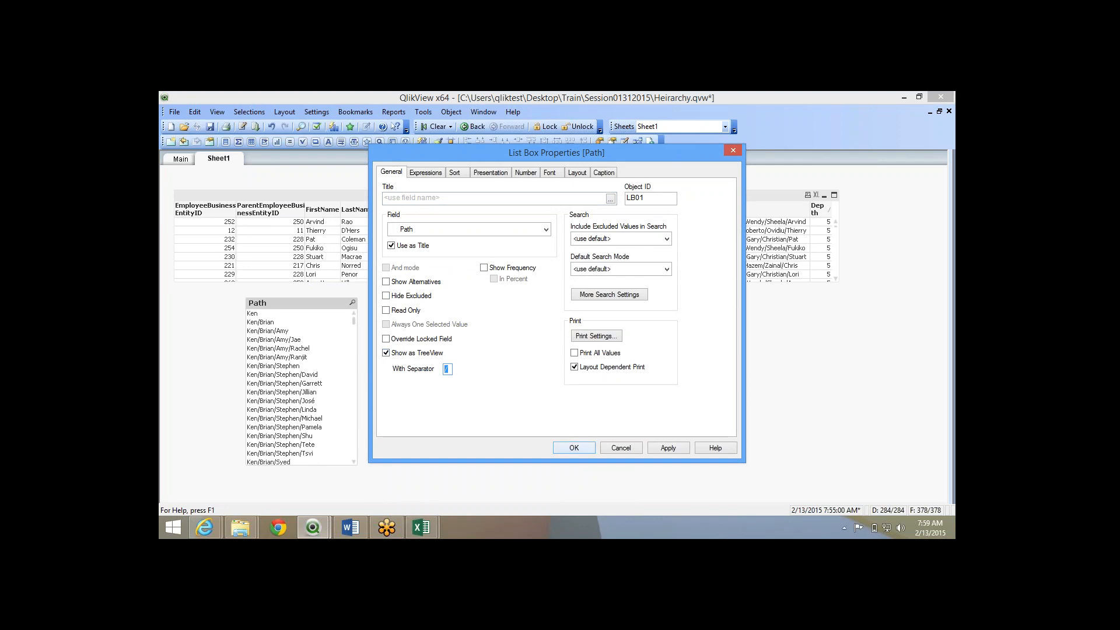
{"action": "type", "text": "/"}
{"action": "key", "text": "Return"}
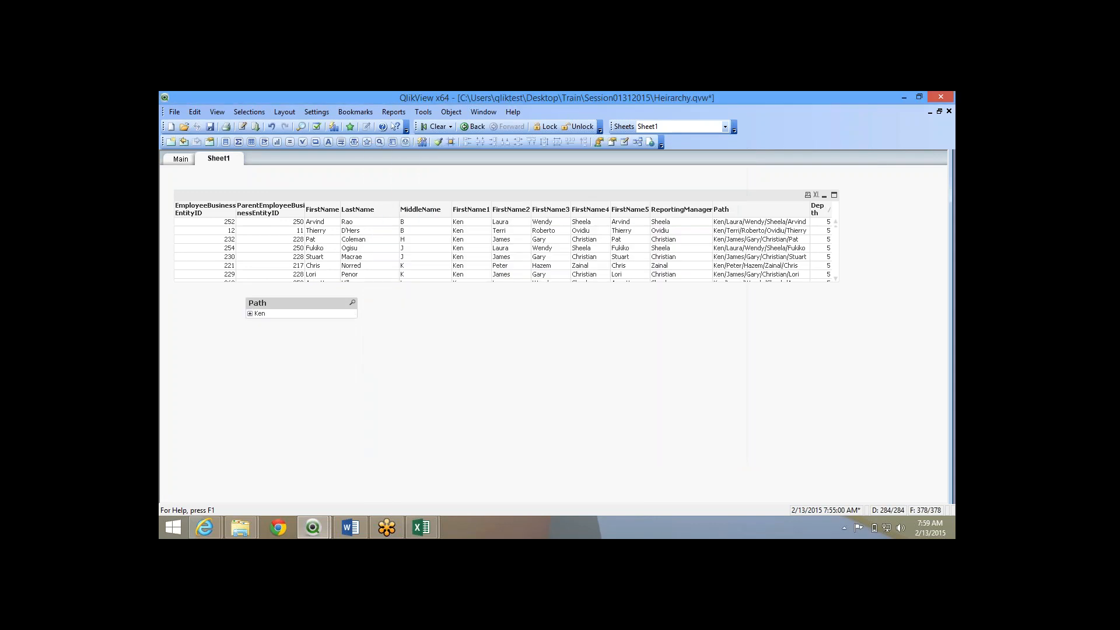
Expand the Path tree's root node, its first child and that child's first subordinate.
{"action": "left_click", "coordinate": [249, 314]}
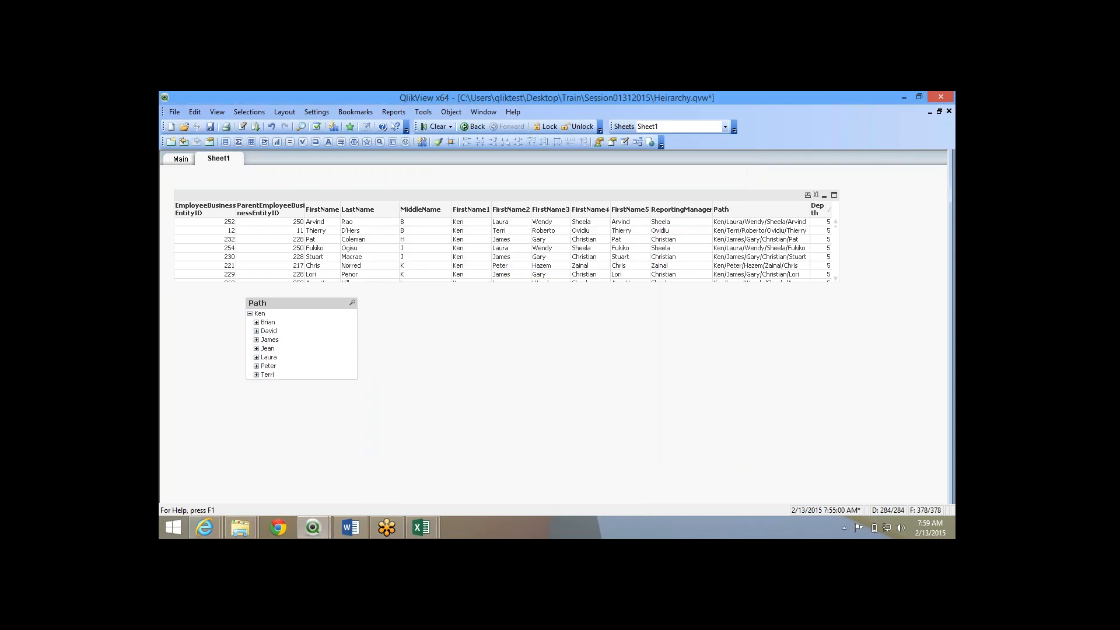
{"action": "left_click", "coordinate": [257, 322]}
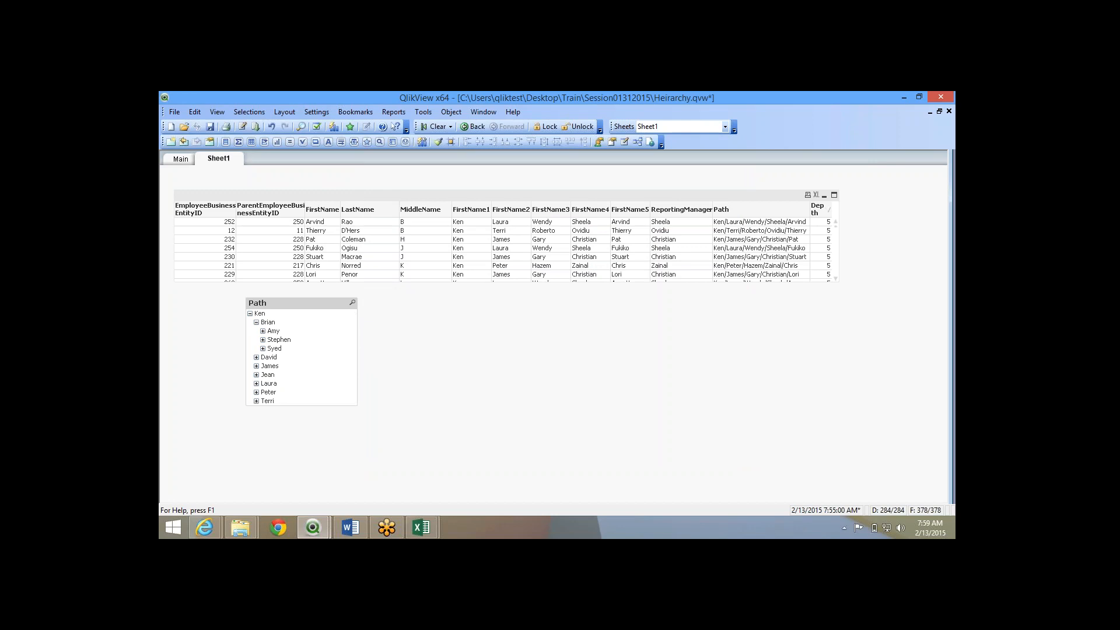
{"action": "left_click", "coordinate": [263, 331]}
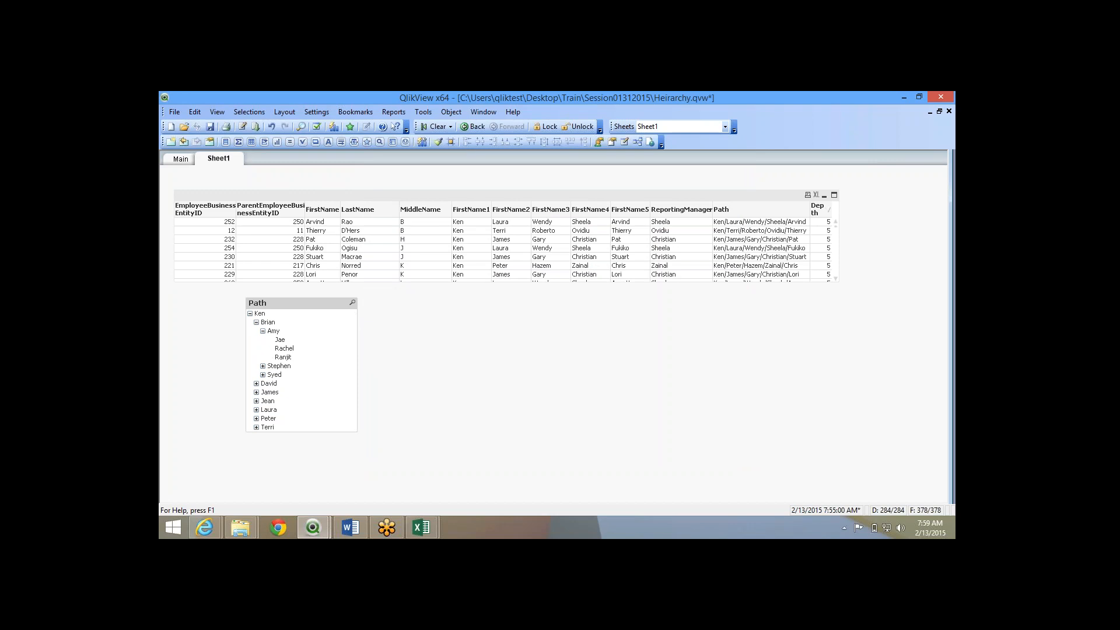
Extend the table box upward to about nine rows, and undo a trial selection of the first row's FirstName1 value.
{"action": "left_click_drag", "start_coordinate": [506, 190], "coordinate": [507, 174]}
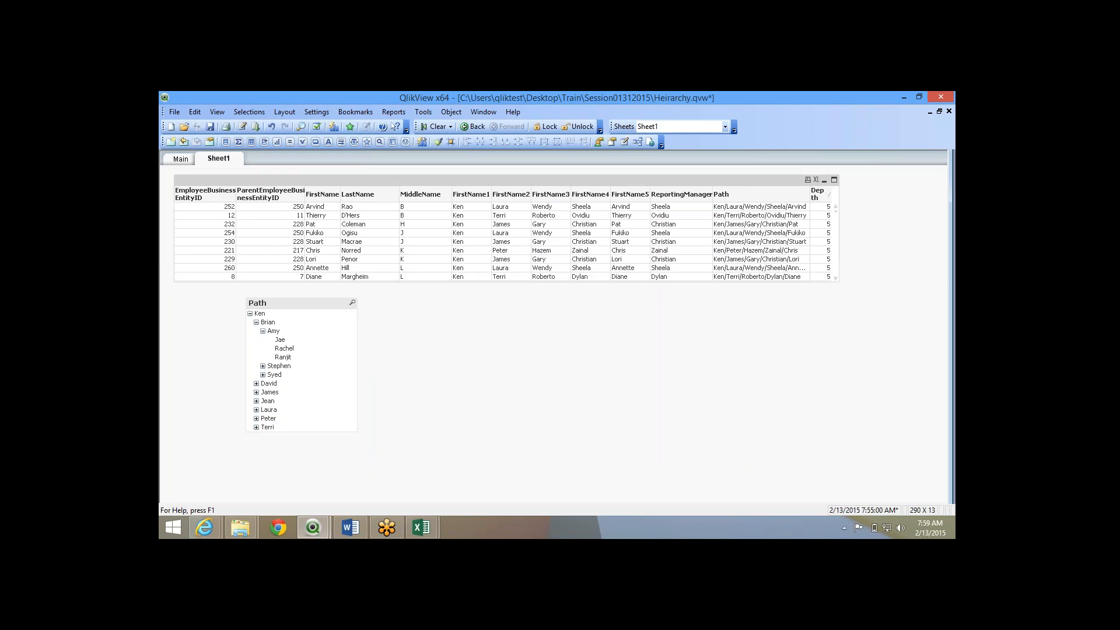
{"action": "left_click", "coordinate": [507, 339]}
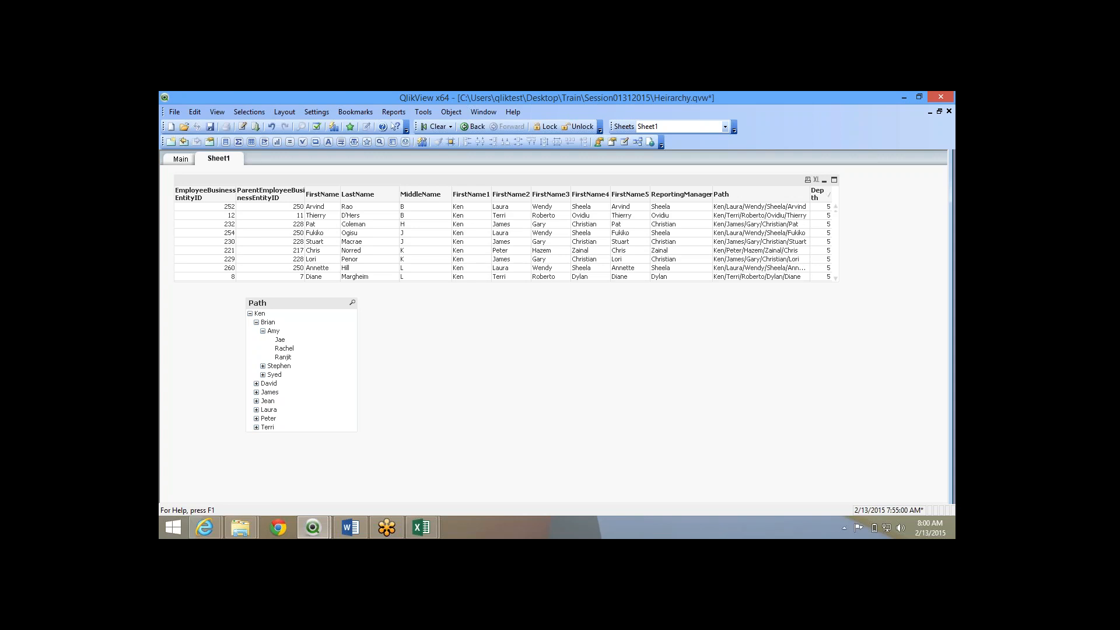
{"action": "left_click", "coordinate": [458, 206]}
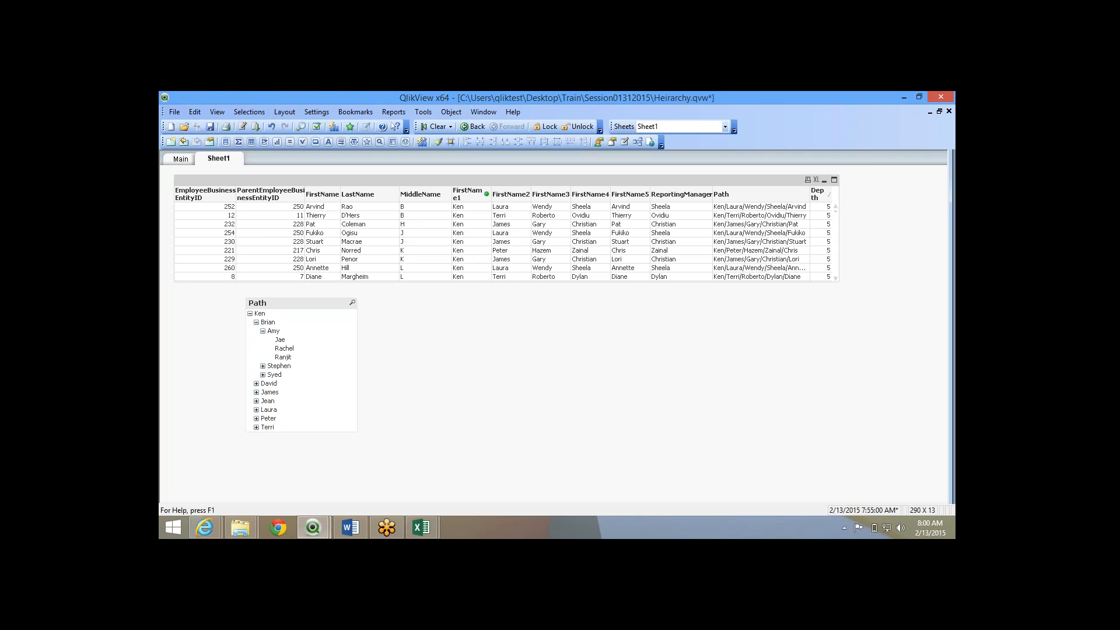
{"action": "left_click", "coordinate": [473, 126]}
Switch to the Session01312015 folder in File Explorer.
{"action": "left_click", "coordinate": [313, 528]}
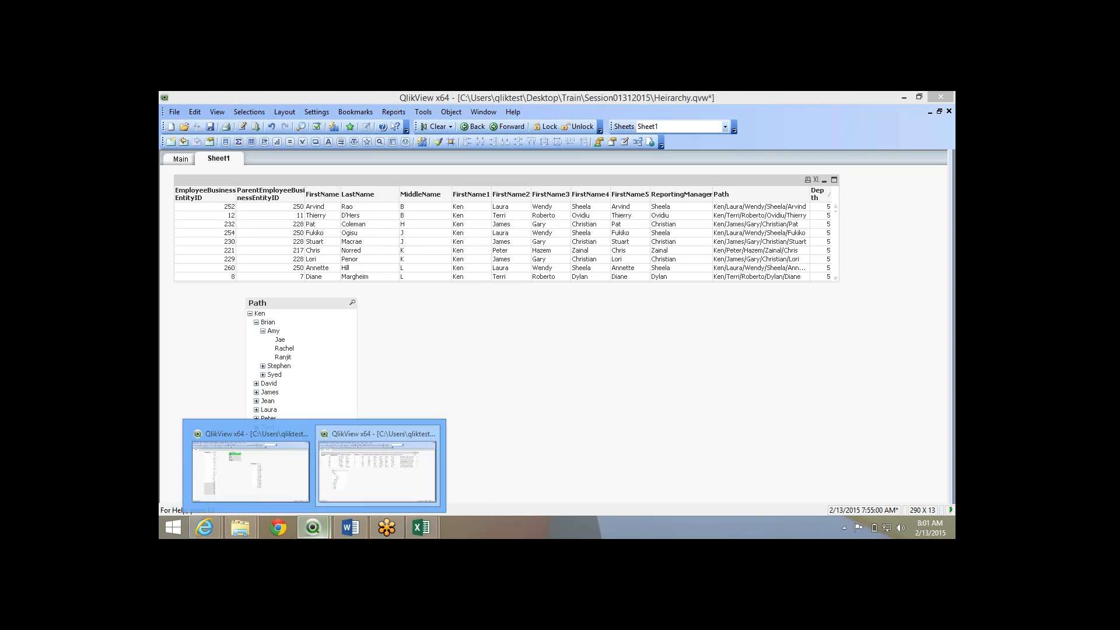
{"action": "left_click", "coordinate": [378, 469]}
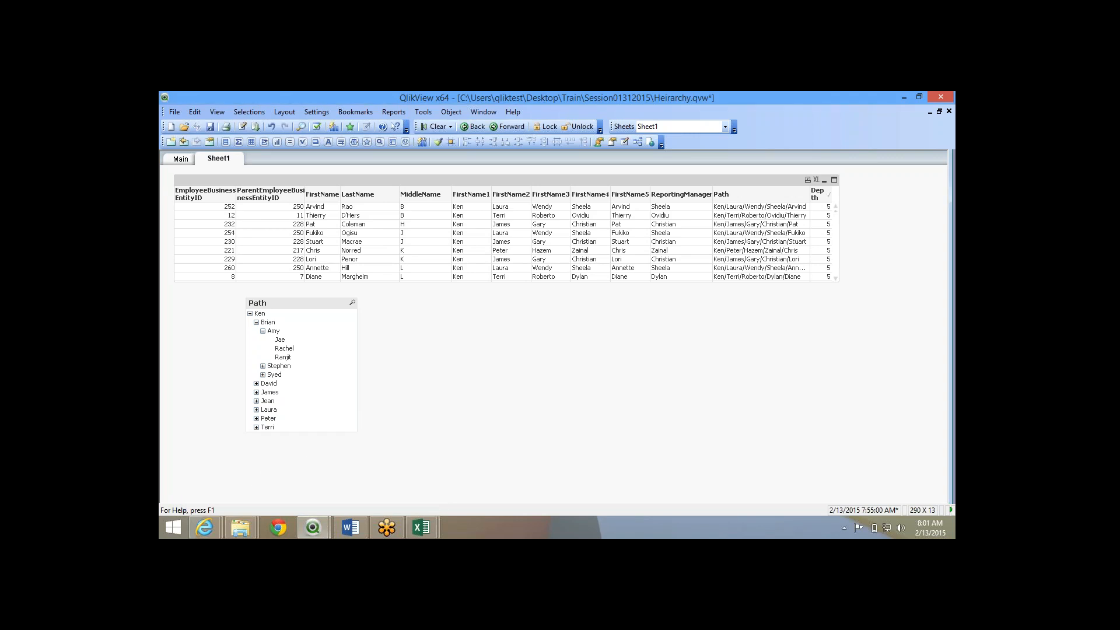
{"action": "left_click", "coordinate": [240, 528]}
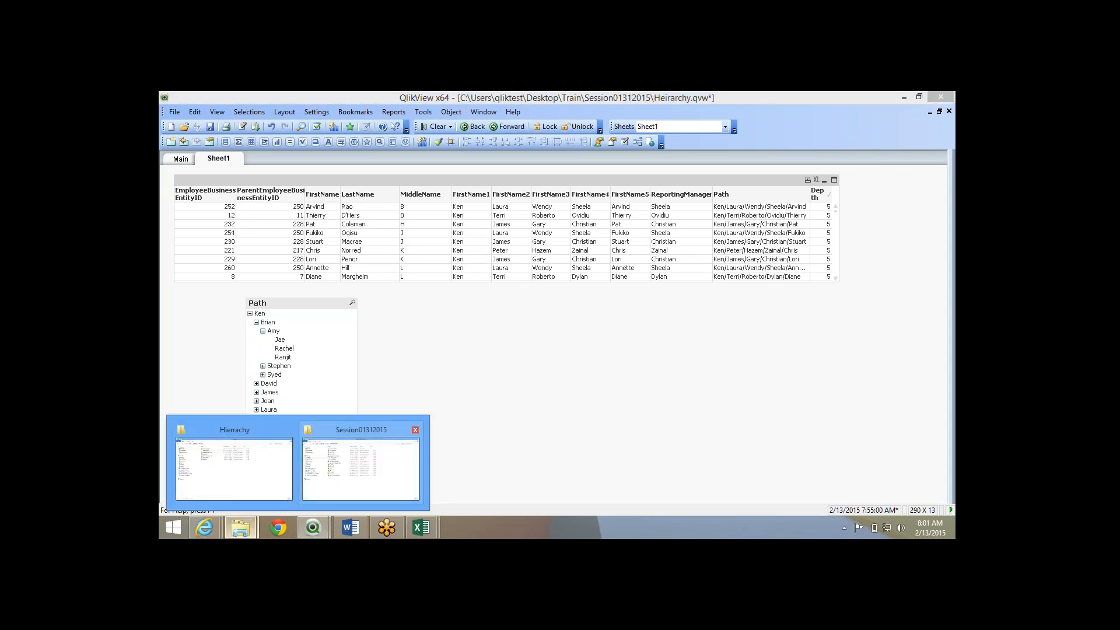
{"action": "left_click", "coordinate": [361, 469]}
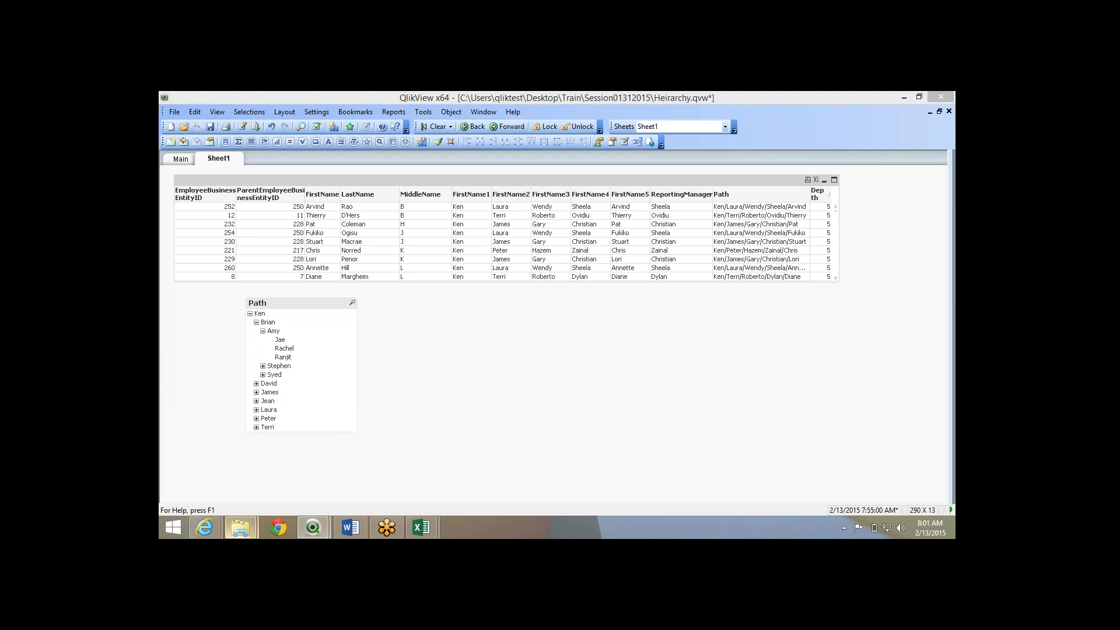
{"action": "mouse_move", "coordinate": [241, 528]}
{"action": "left_click", "coordinate": [362, 466]}
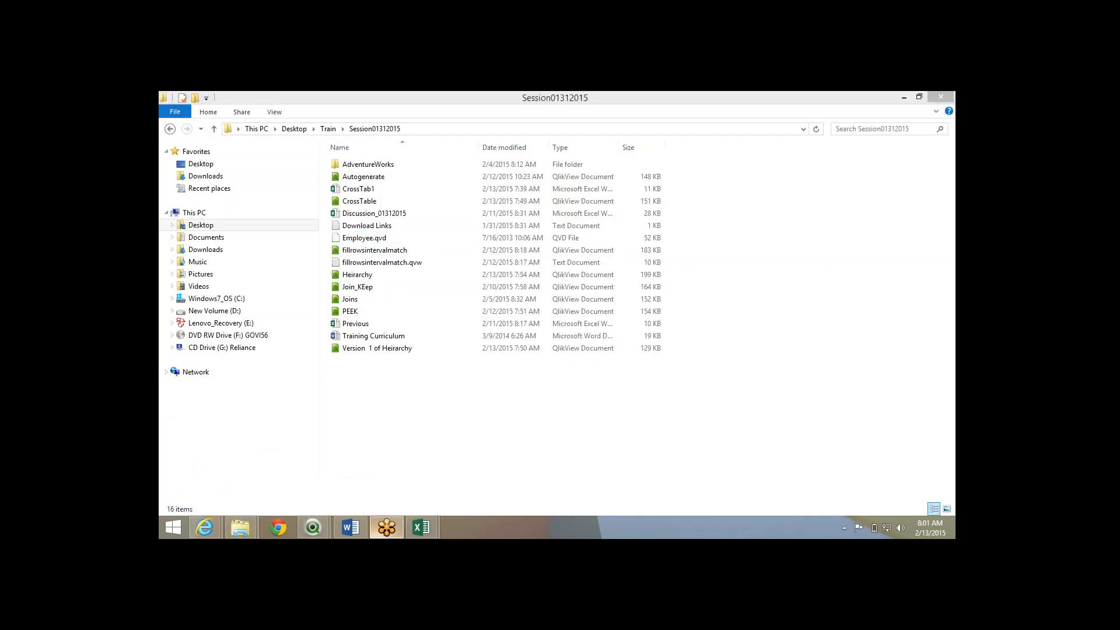
Switch to the Training Curriculum document in Word and highlight the Developer topics Script Editor through Relative Paths in yellow.
{"action": "left_click", "coordinate": [351, 528]}
{"action": "scroll", "coordinate": [552, 339], "scroll_direction": "up", "scroll_amount": 1}
{"action": "scroll", "coordinate": [552, 339], "scroll_direction": "up", "scroll_amount": 3}
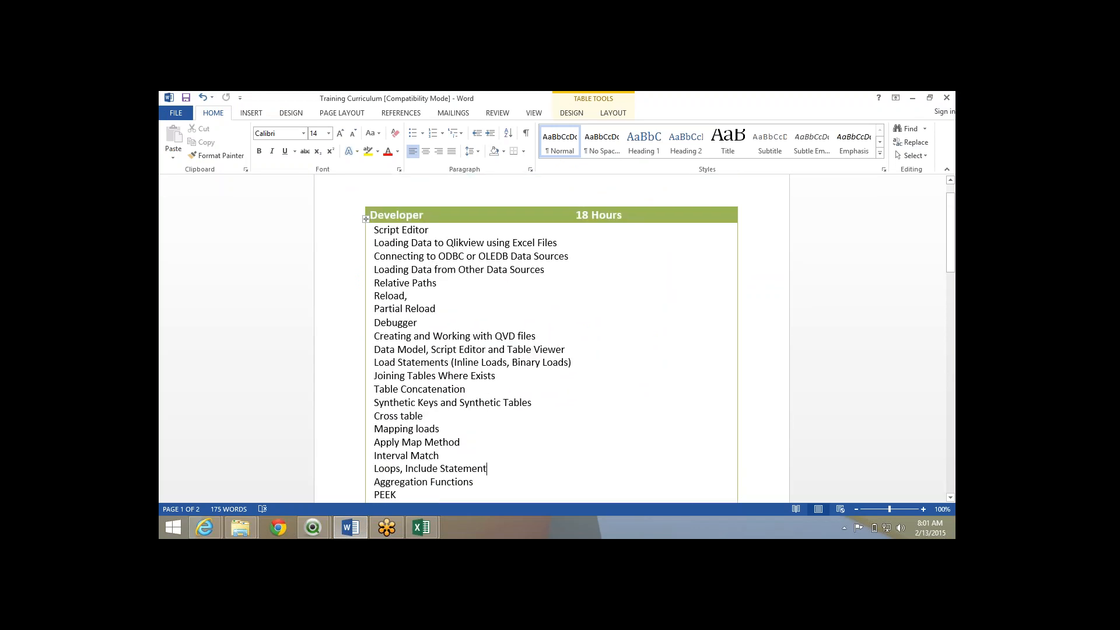
{"action": "left_click_drag", "start_coordinate": [423, 269], "coordinate": [375, 231]}
{"action": "left_click", "coordinate": [441, 283]}
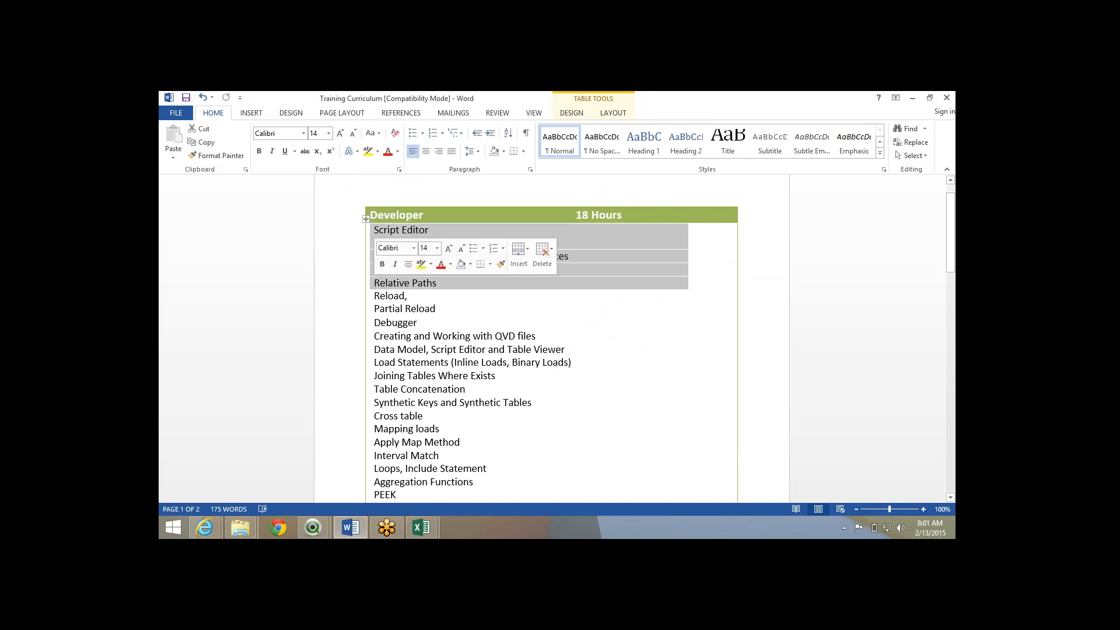
{"action": "left_click", "coordinate": [368, 152]}
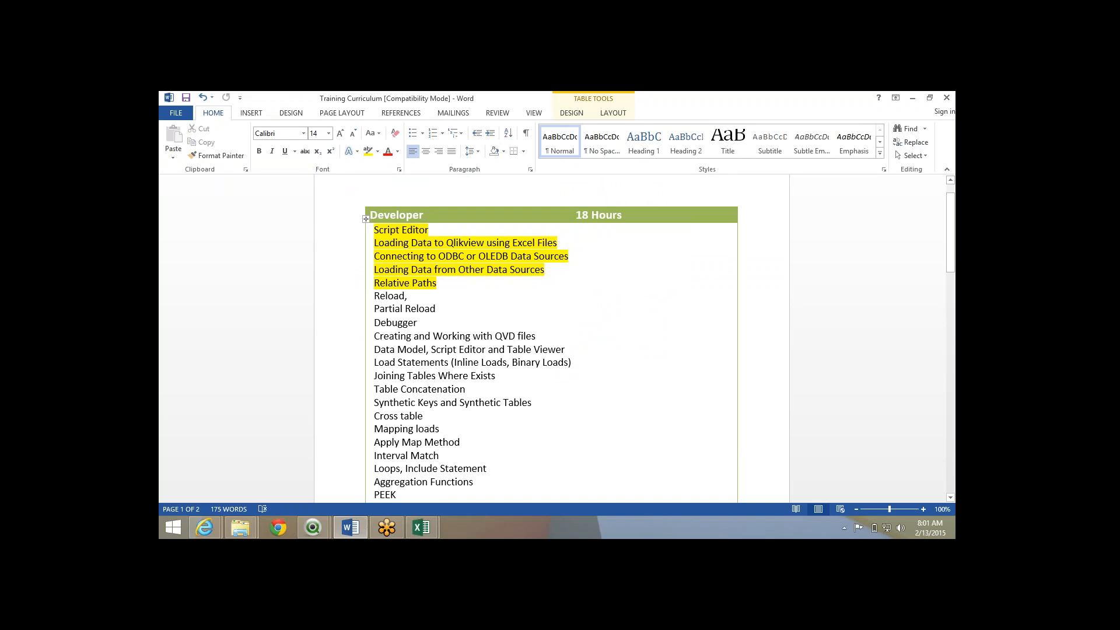
Highlight Reload and the topics from Creating and Working with QVD files through FirstSortedValue, Hirerachy in yellow.
{"action": "scroll", "coordinate": [552, 338], "scroll_direction": "down", "scroll_amount": 2}
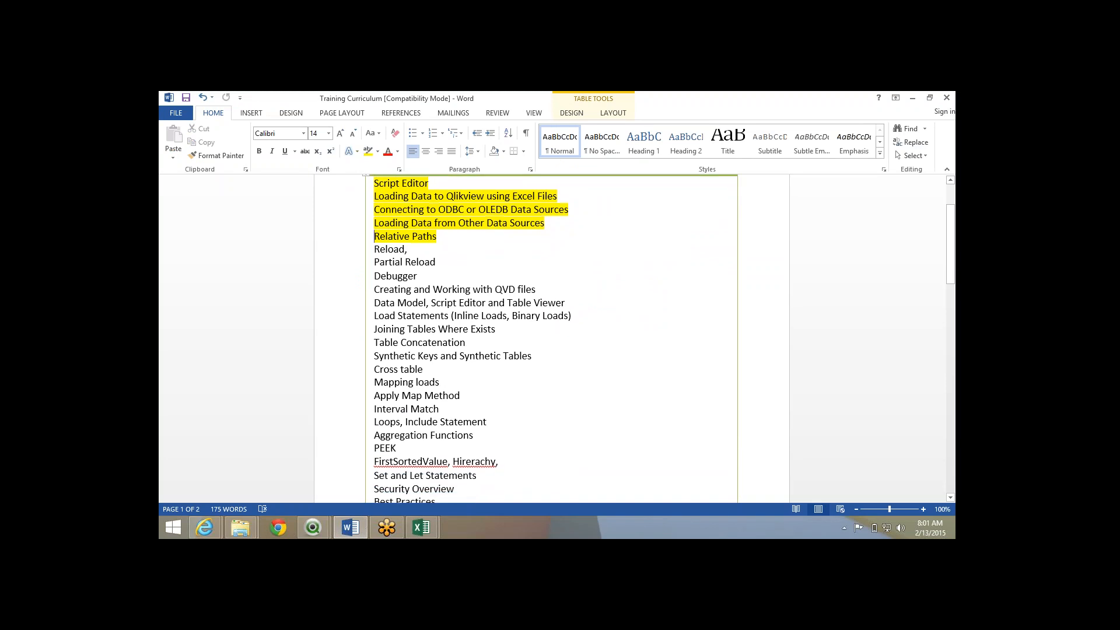
{"action": "left_click_drag", "start_coordinate": [410, 249], "coordinate": [376, 249]}
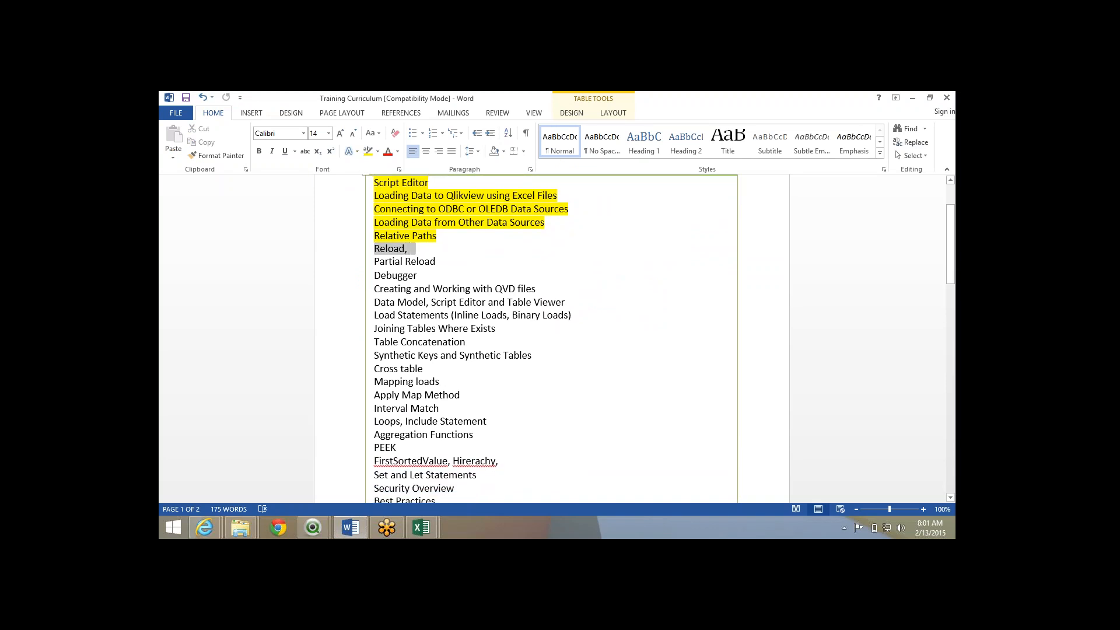
{"action": "left_click", "coordinate": [368, 152]}
{"action": "left_click_drag", "start_coordinate": [374, 289], "coordinate": [376, 461]}
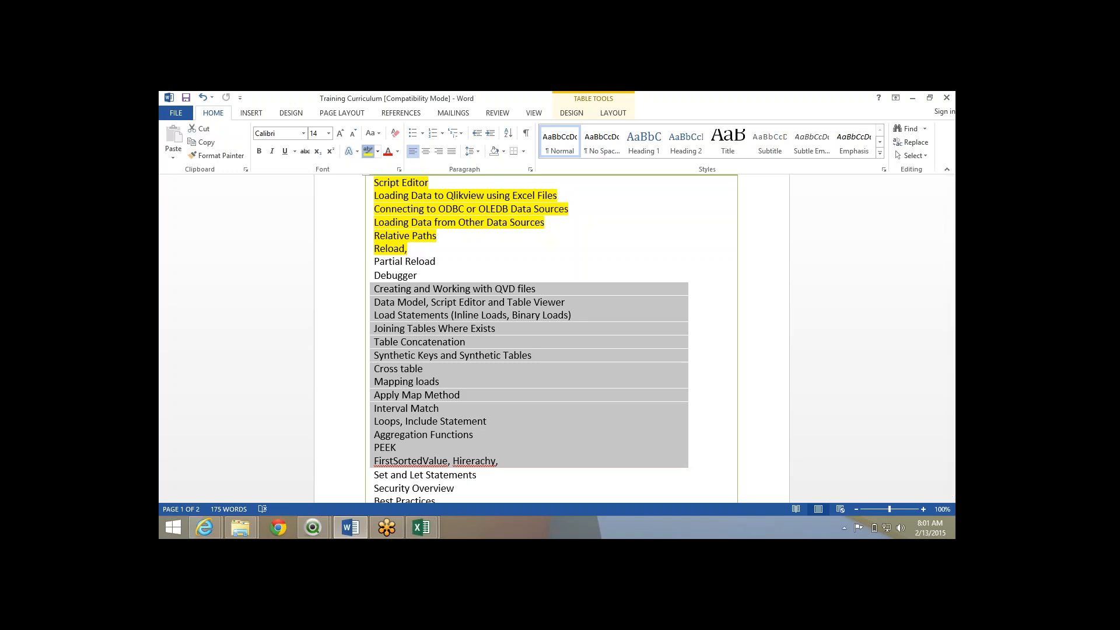
{"action": "left_click", "coordinate": [368, 152]}
Remove the highlight from Include Statement and save the curriculum document.
{"action": "left_click_drag", "start_coordinate": [487, 421], "coordinate": [407, 422]}
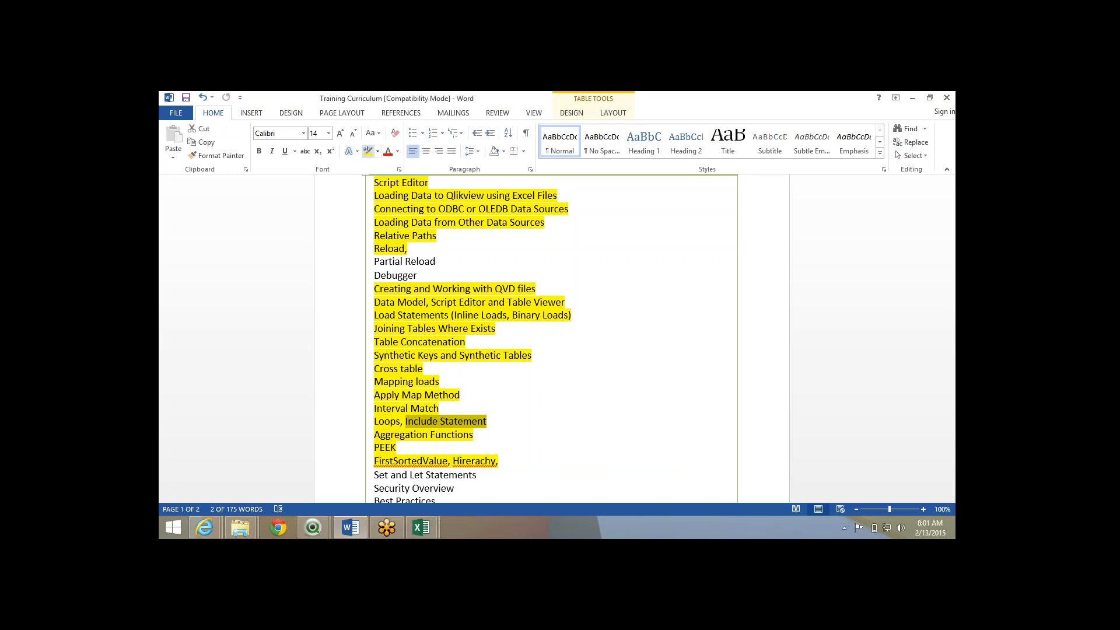
{"action": "left_click", "coordinate": [378, 152]}
{"action": "left_click", "coordinate": [396, 219]}
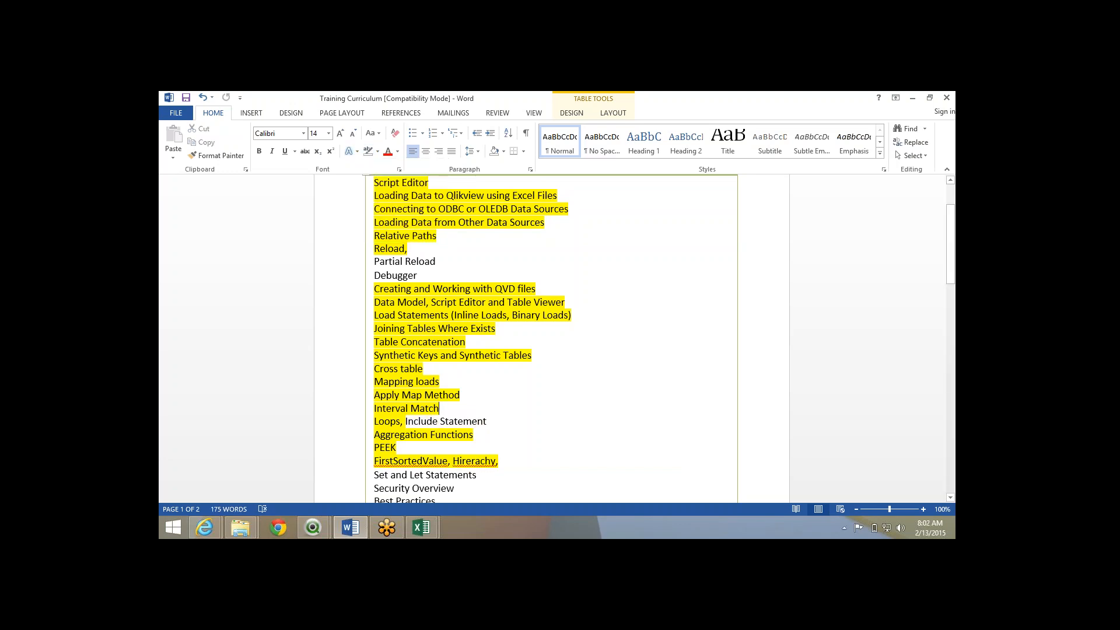
{"action": "key", "text": "ctrl+s"}
Switch to the Datamodel.qvw document in QlikView and open its load script.
{"action": "left_click", "coordinate": [314, 528]}
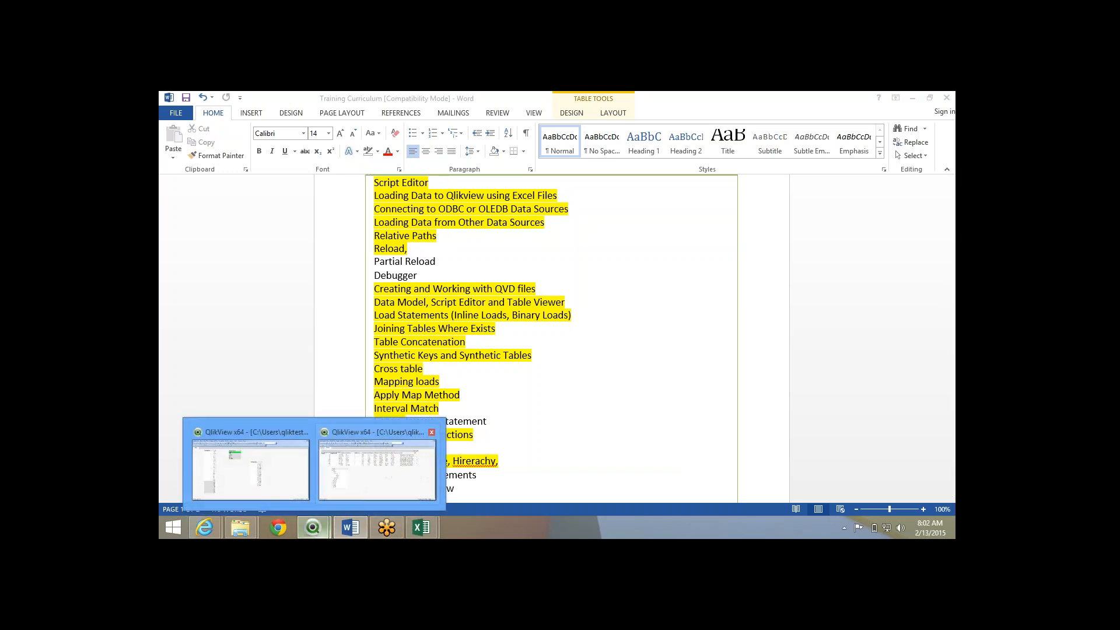
{"action": "left_click", "coordinate": [377, 468]}
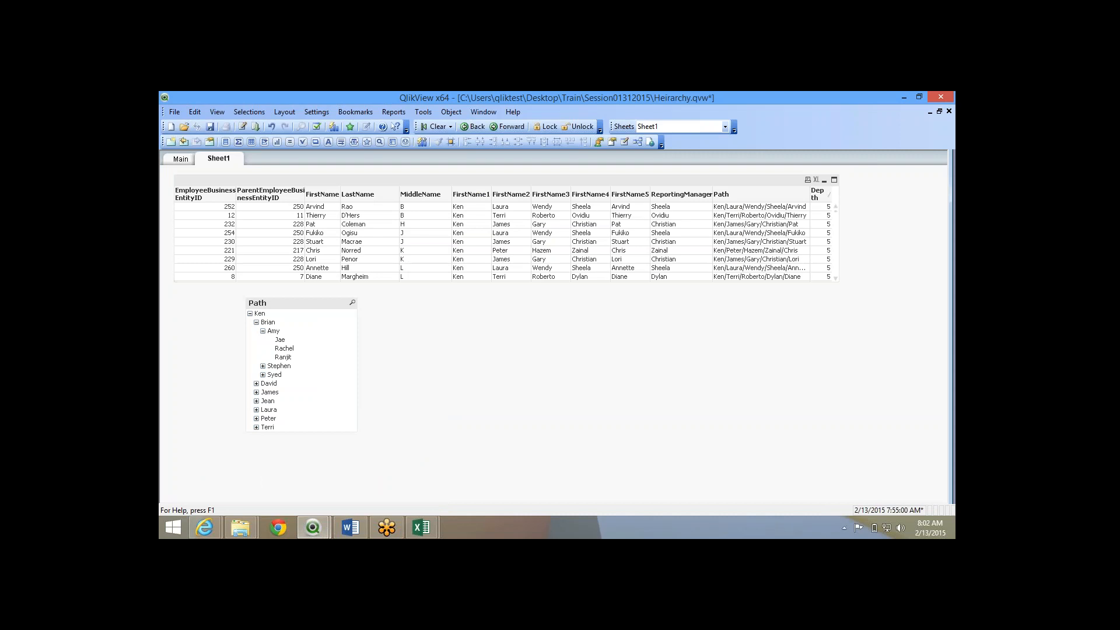
{"action": "left_click", "coordinate": [317, 530]}
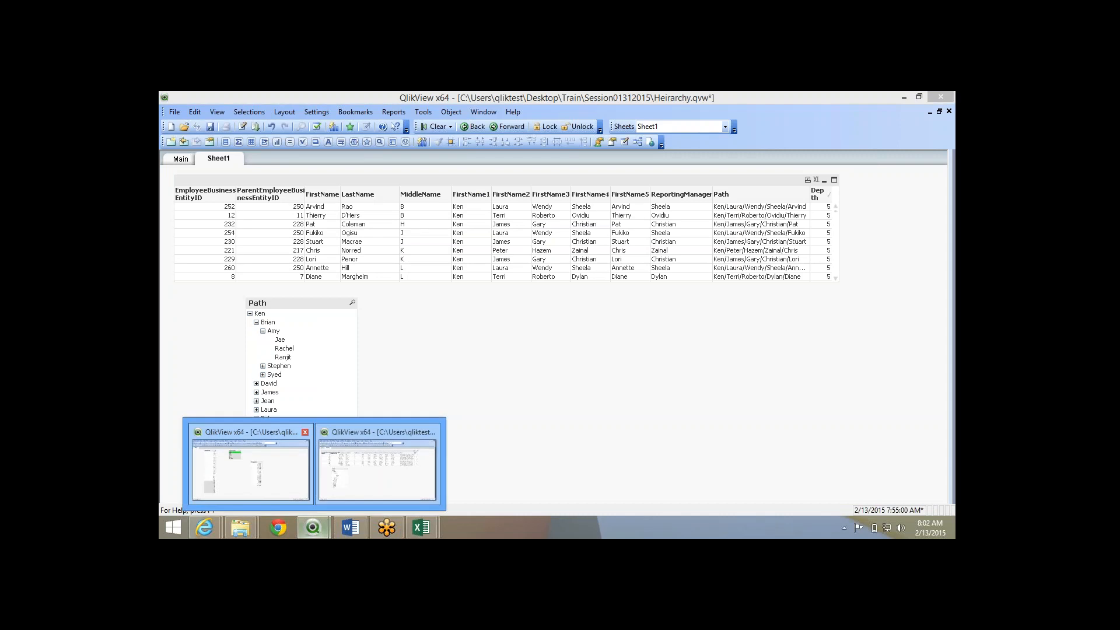
{"action": "left_click", "coordinate": [251, 466]}
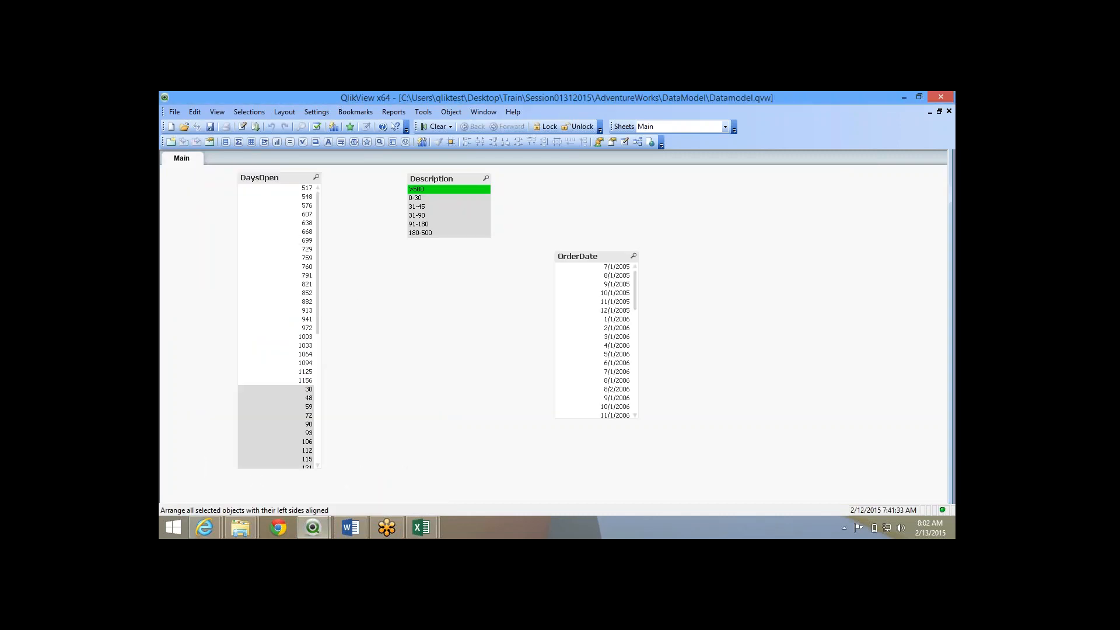
{"action": "left_click", "coordinate": [243, 127]}
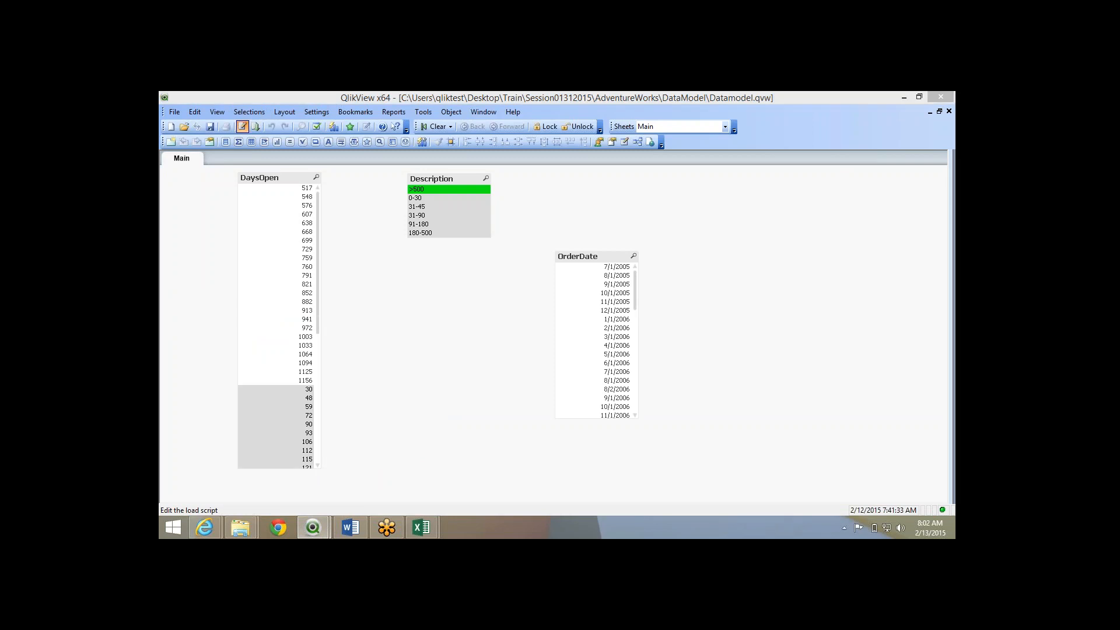
Review the load script's Main, Territory, Product and Sales sections, reading Sales from the SalesOrderHeader load to the IntervalMatch join.
{"action": "left_click", "coordinate": [176, 148]}
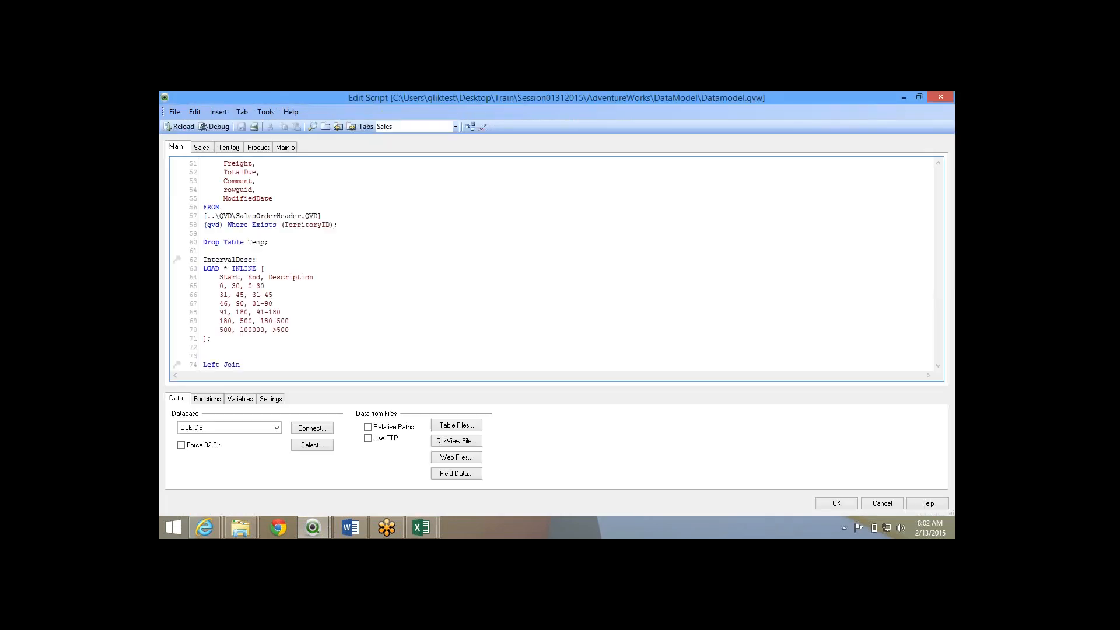
{"action": "left_click", "coordinate": [229, 147]}
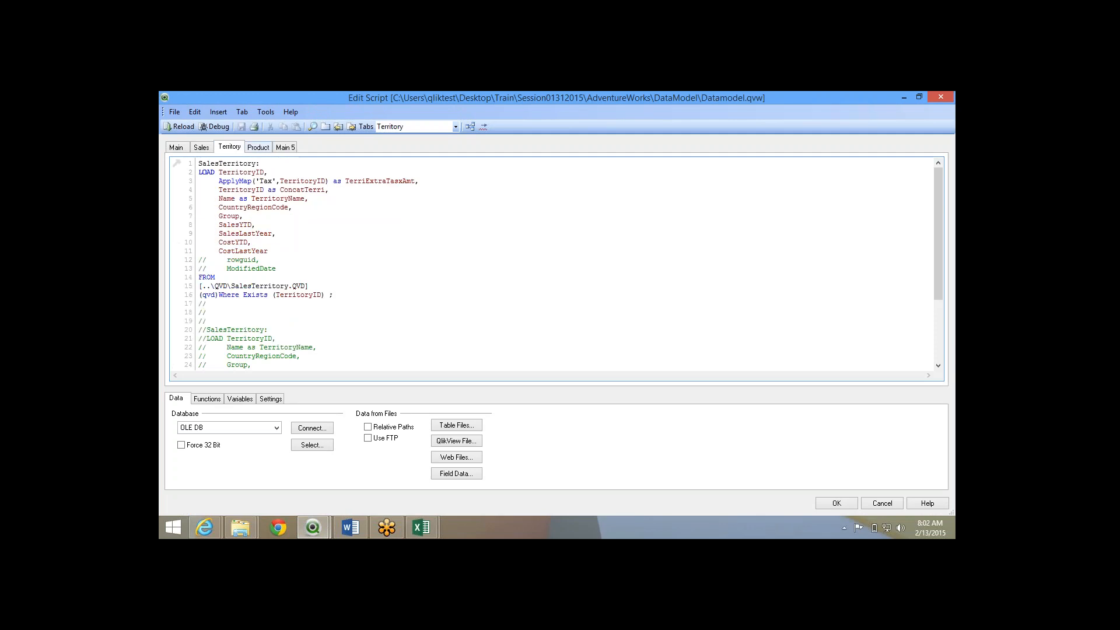
{"action": "left_click", "coordinate": [258, 148]}
{"action": "left_click", "coordinate": [201, 148]}
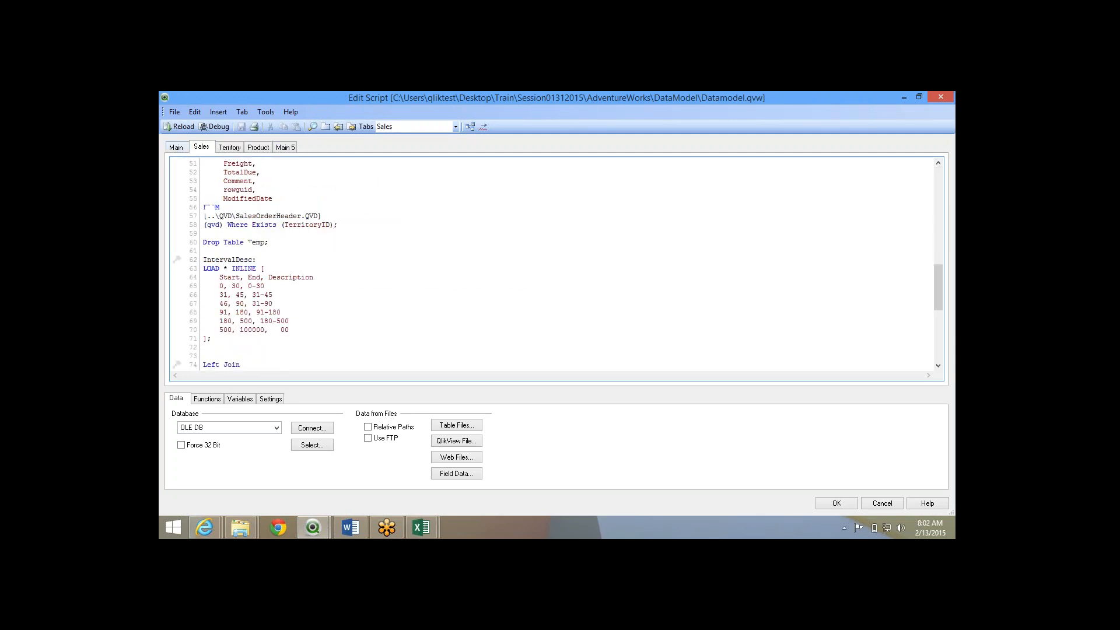
{"action": "left_click", "coordinate": [176, 147]}
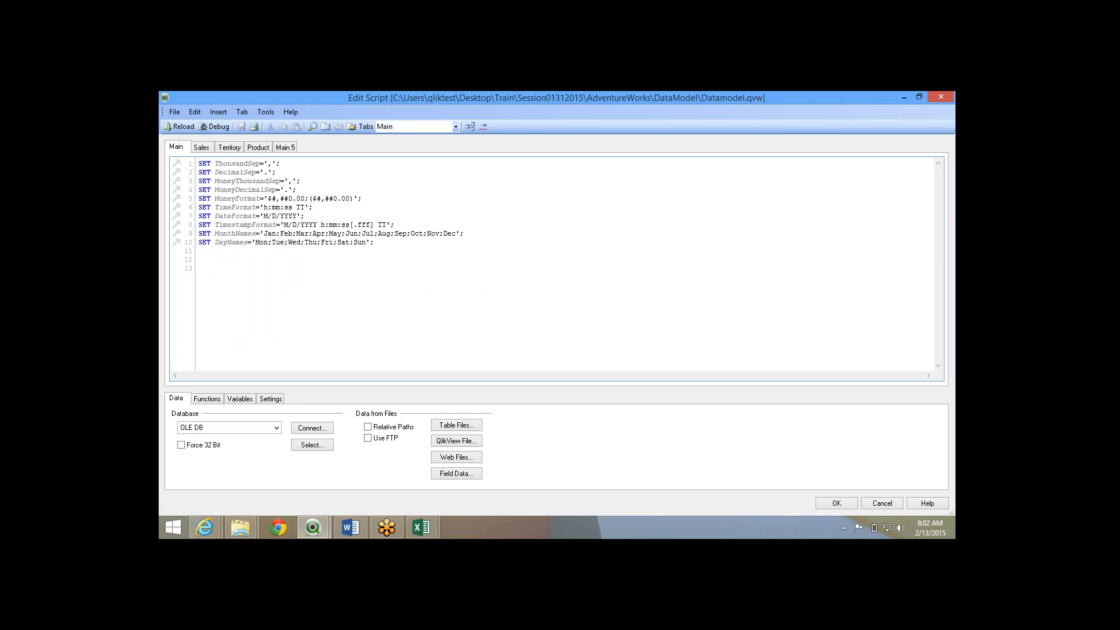
{"action": "left_click", "coordinate": [202, 147]}
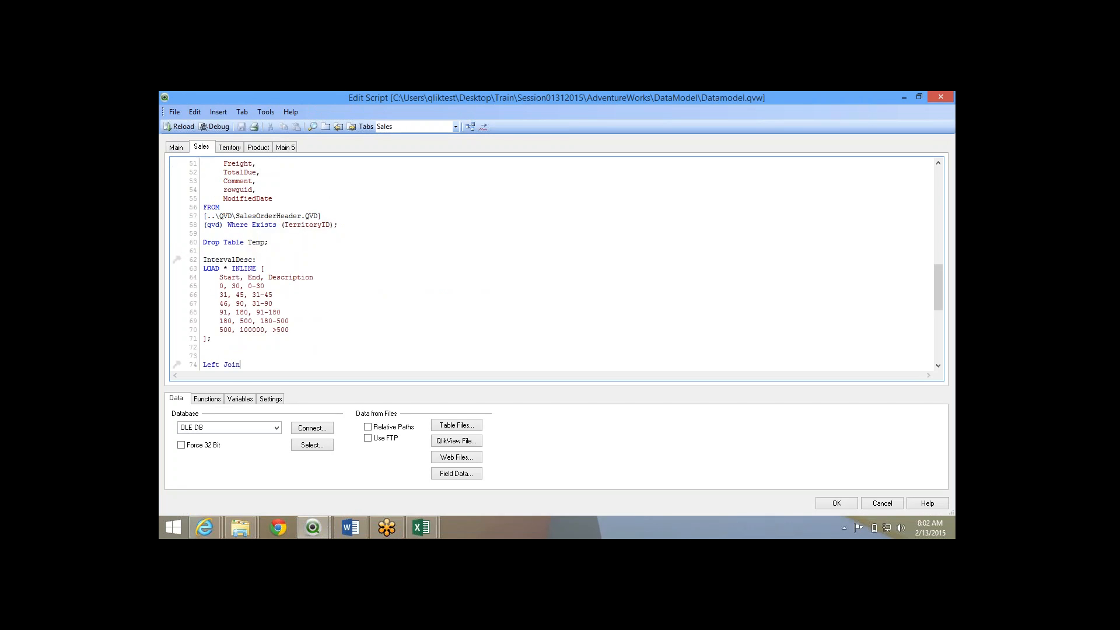
{"action": "scroll", "coordinate": [555, 262], "scroll_direction": "up", "scroll_amount": 10}
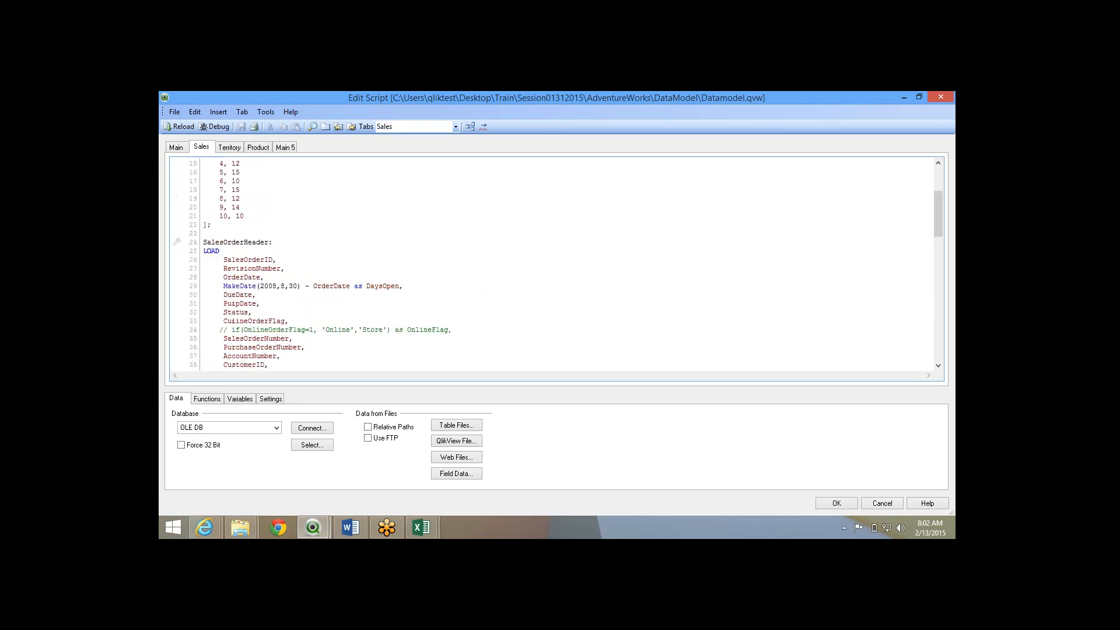
{"action": "scroll", "coordinate": [554, 263], "scroll_direction": "down", "scroll_amount": 7}
{"action": "scroll", "coordinate": [554, 262], "scroll_direction": "down", "scroll_amount": 6}
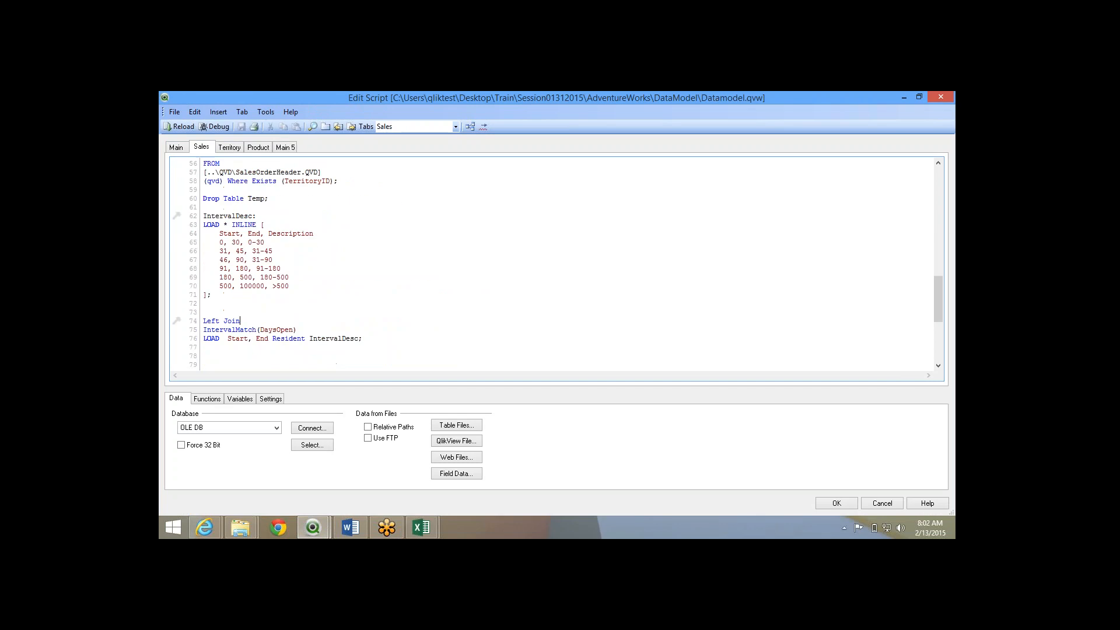
Copy the whole IntervalDesc inline load block in the Sales script, keeping it in place and selected.
{"action": "scroll", "coordinate": [555, 262], "scroll_direction": "down", "scroll_amount": 6}
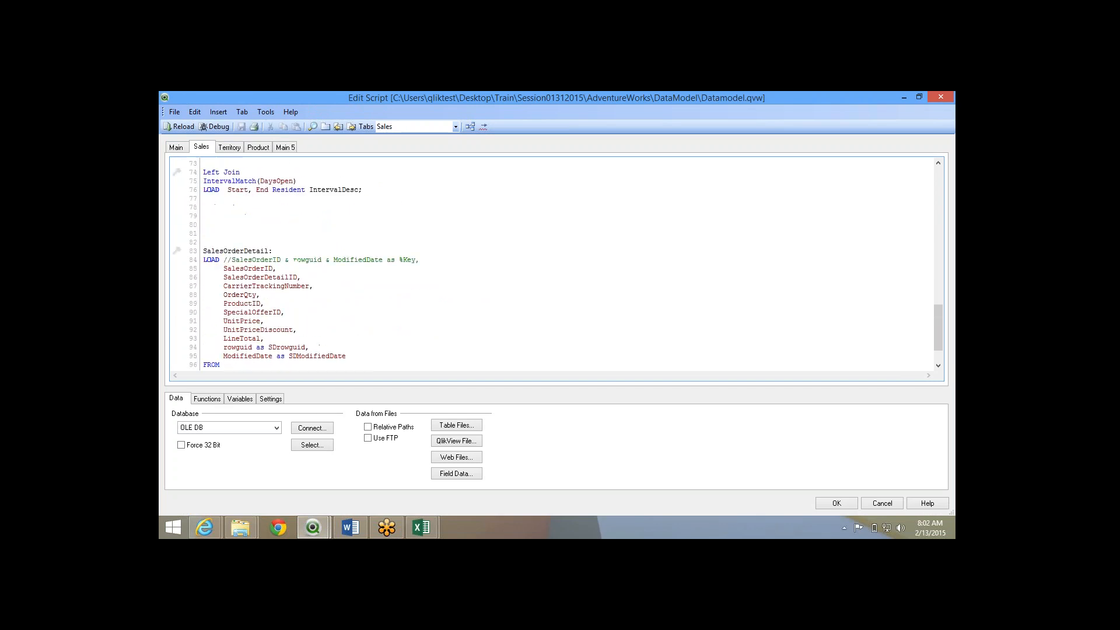
{"action": "scroll", "coordinate": [555, 263], "scroll_direction": "up", "scroll_amount": 5}
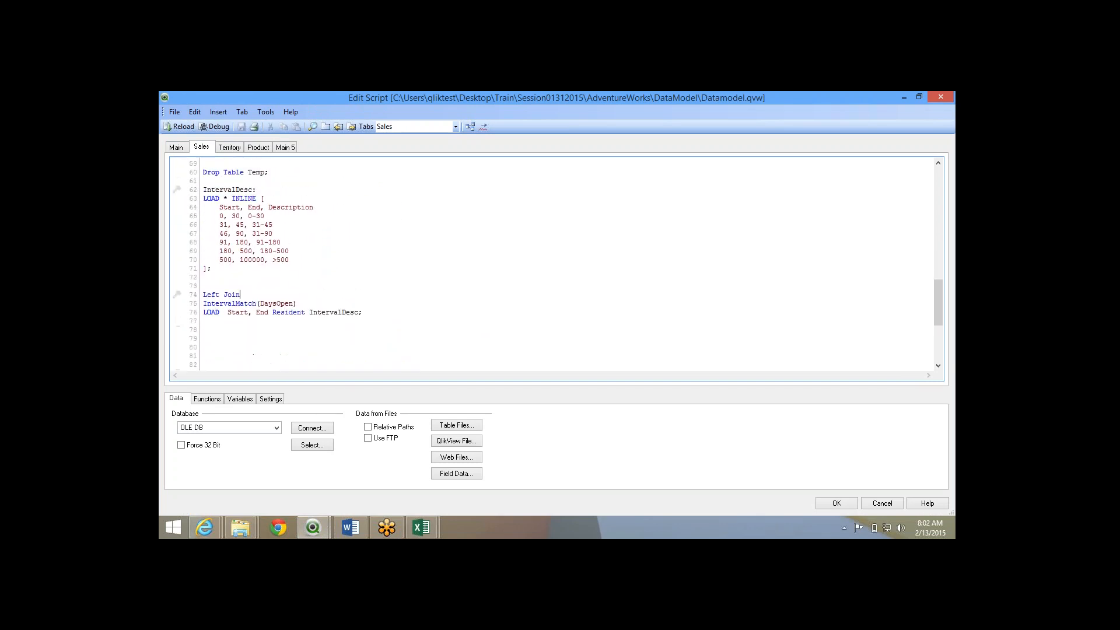
{"action": "scroll", "coordinate": [555, 262], "scroll_direction": "up", "scroll_amount": 1}
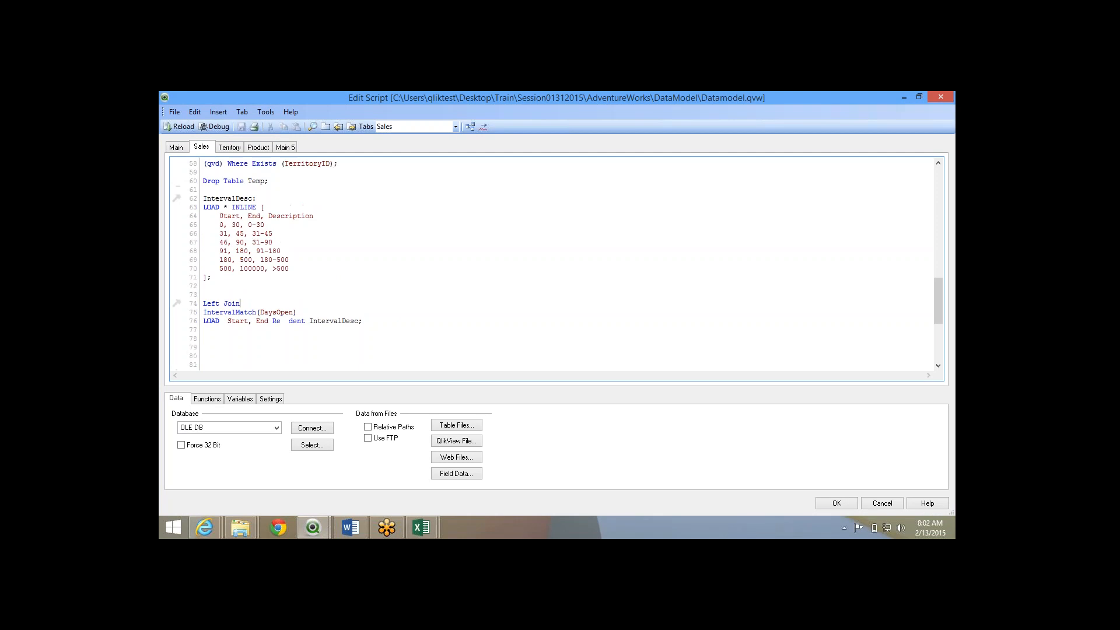
{"action": "scroll", "coordinate": [555, 263], "scroll_direction": "down", "scroll_amount": 3}
{"action": "scroll", "coordinate": [554, 263], "scroll_direction": "down", "scroll_amount": 2}
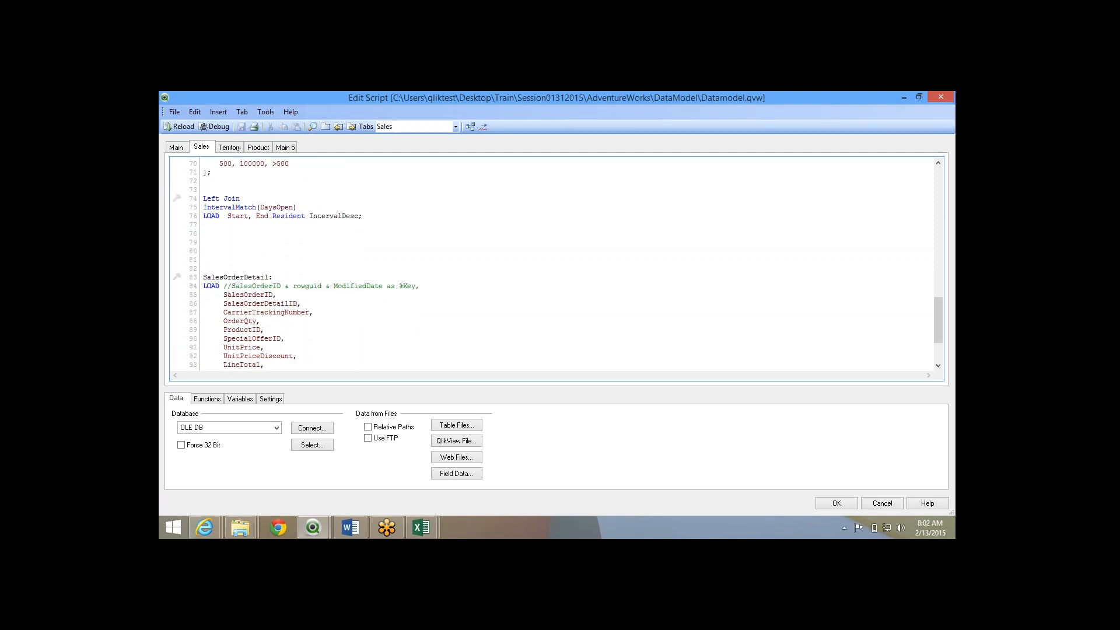
{"action": "scroll", "coordinate": [555, 263], "scroll_direction": "up", "scroll_amount": 4}
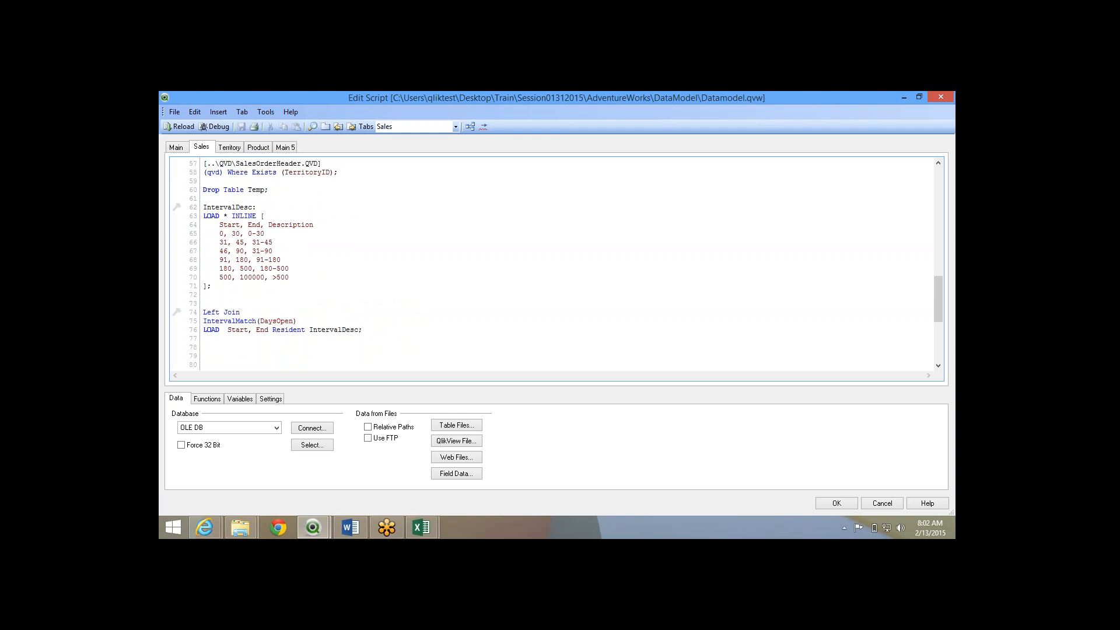
{"action": "left_click_drag", "start_coordinate": [203, 207], "coordinate": [212, 285]}
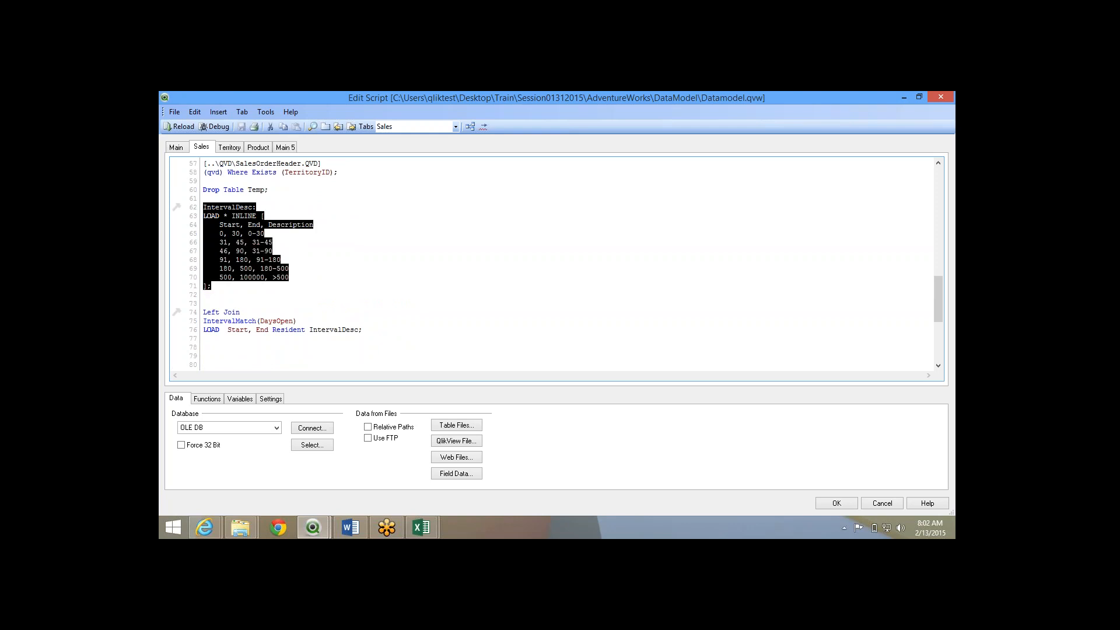
{"action": "key", "text": "ctrl+x"}
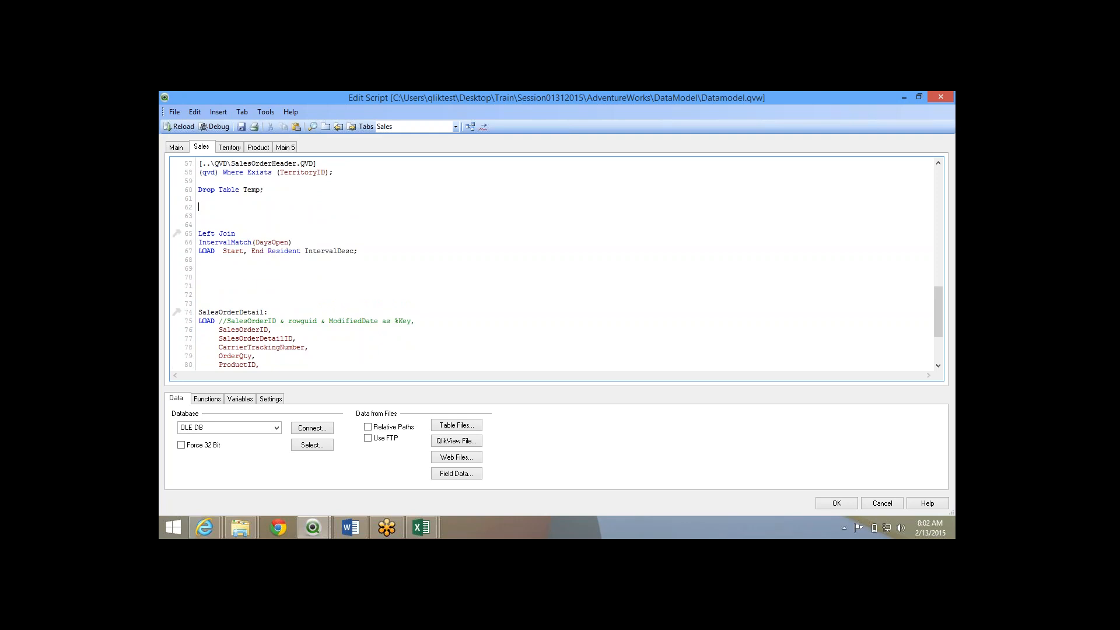
{"action": "key", "text": "ctrl+z"}
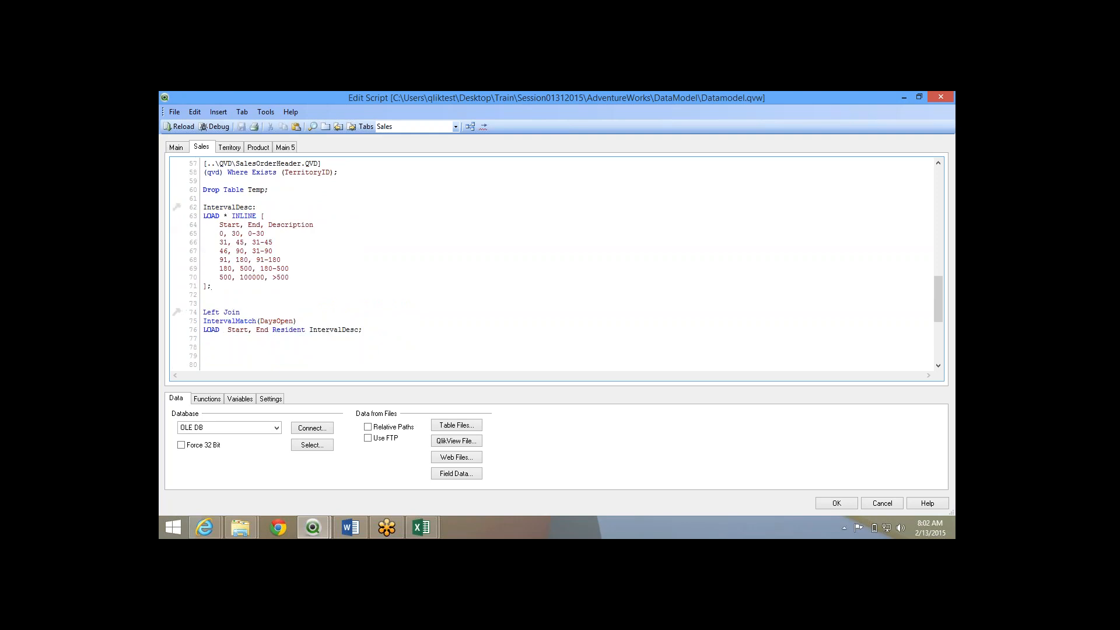
{"action": "left_click_drag", "start_coordinate": [212, 286], "coordinate": [203, 208]}
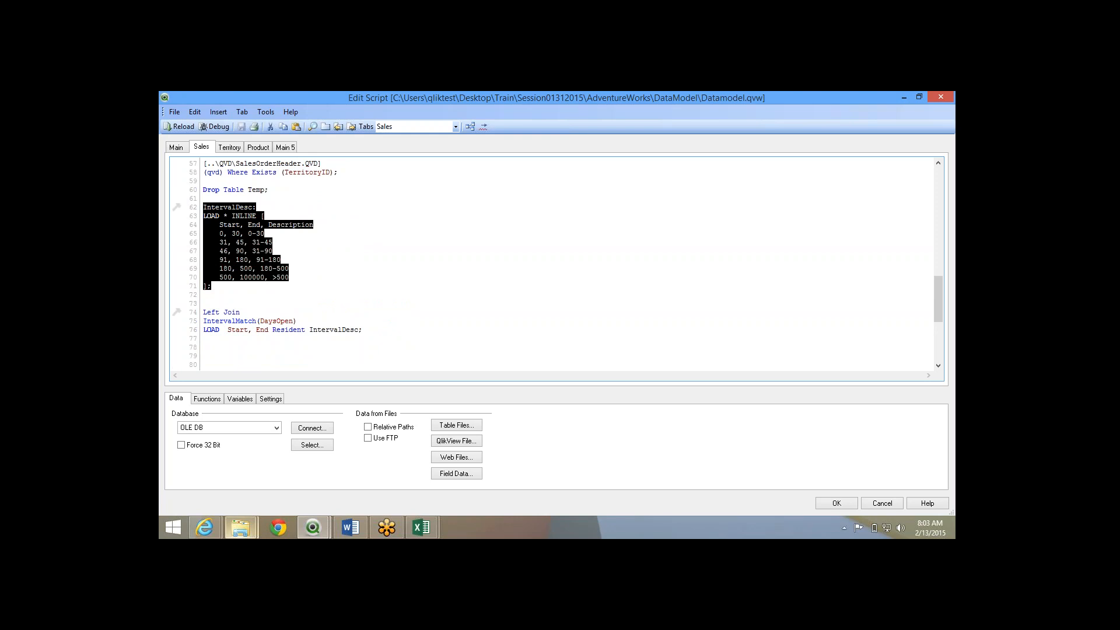
Switch to File Explorer, dismiss the battery notice, and open the Script folder inside Session01312015's AdventureWorks folder.
{"action": "left_click", "coordinate": [241, 527]}
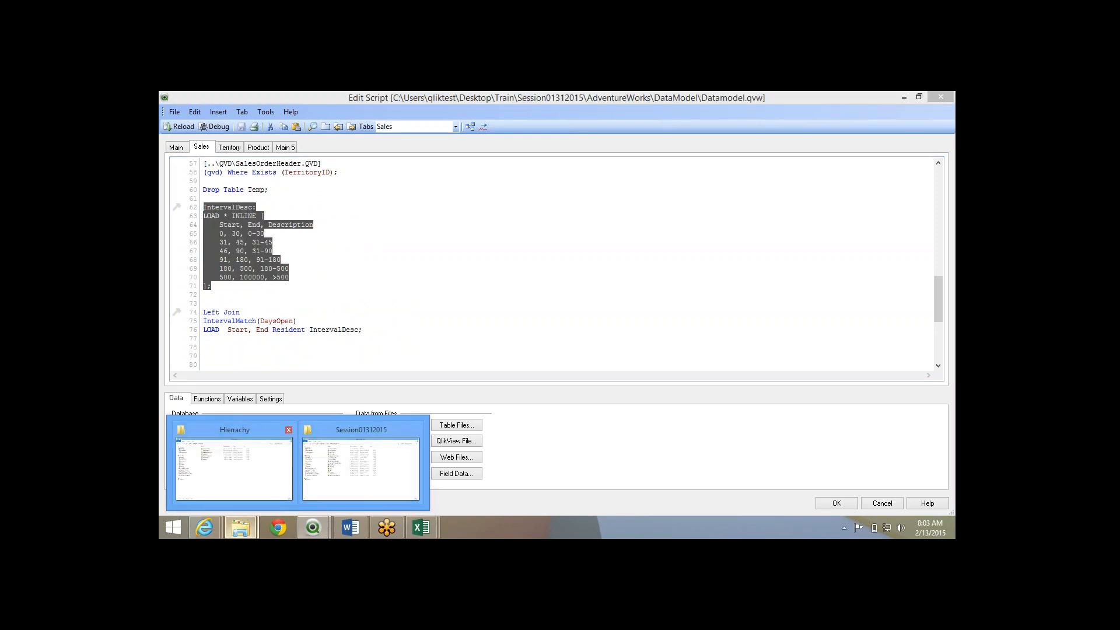
{"action": "left_click", "coordinate": [234, 467]}
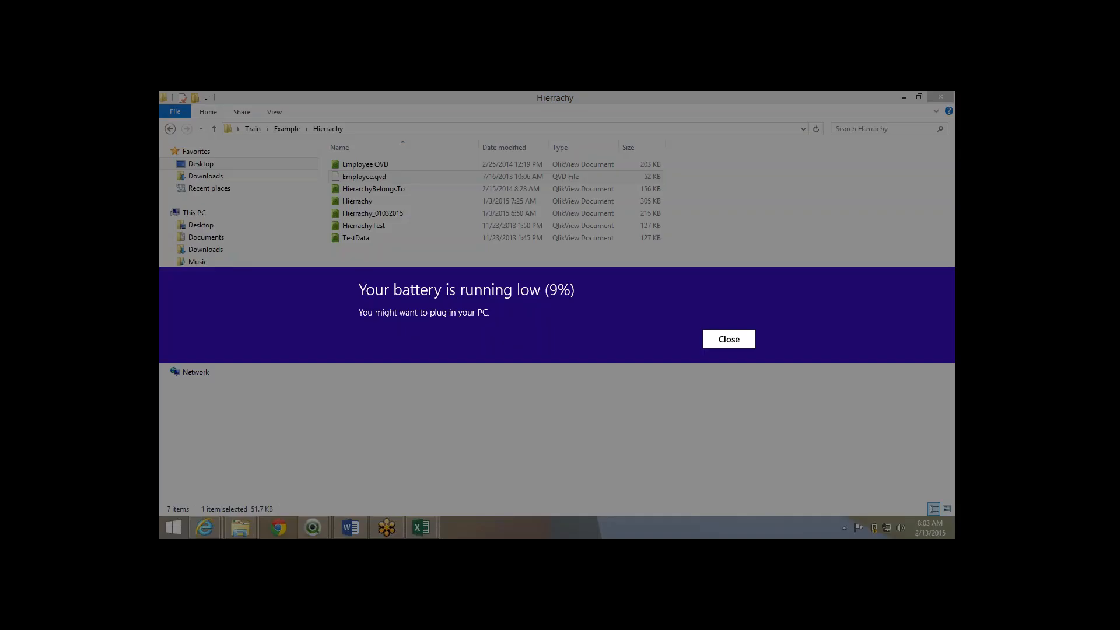
{"action": "left_click", "coordinate": [730, 340]}
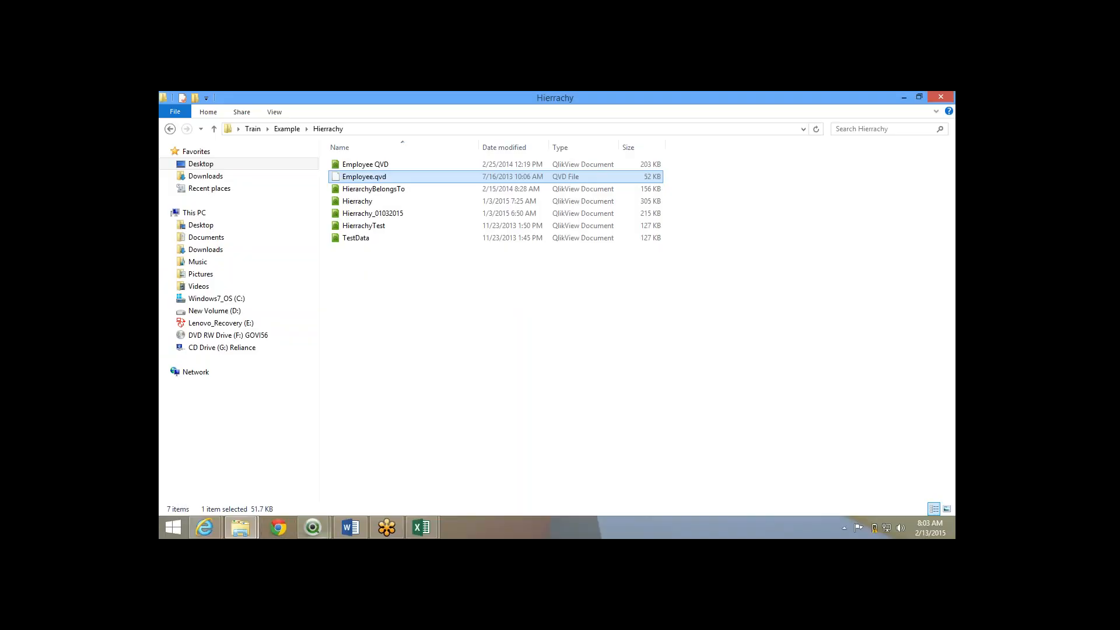
{"action": "left_click", "coordinate": [241, 528]}
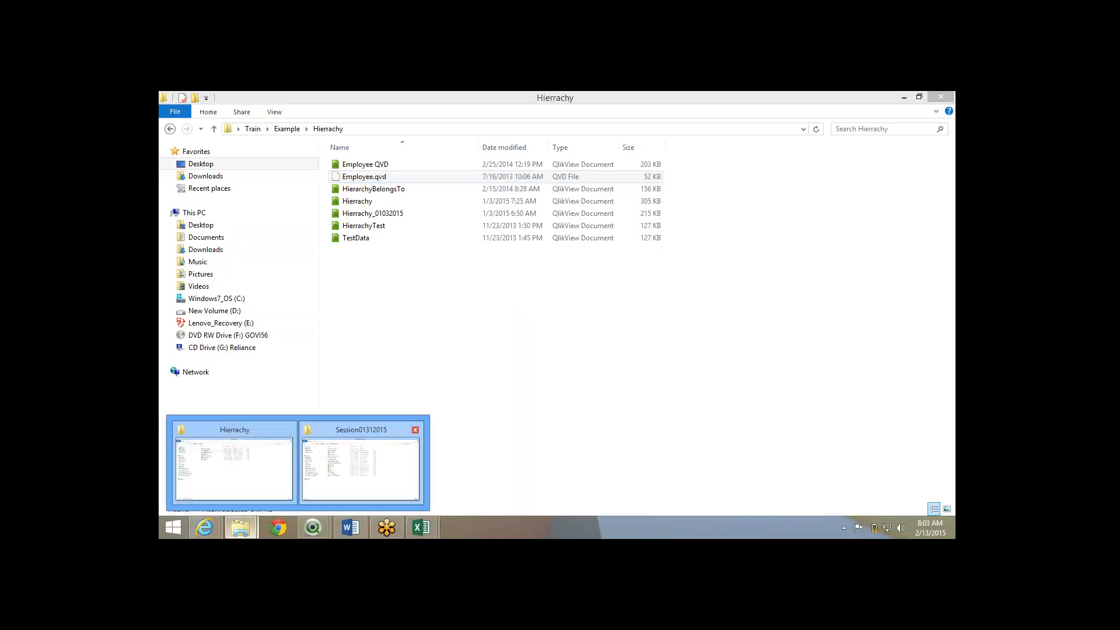
{"action": "left_click", "coordinate": [360, 467]}
{"action": "double_click", "coordinate": [362, 164]}
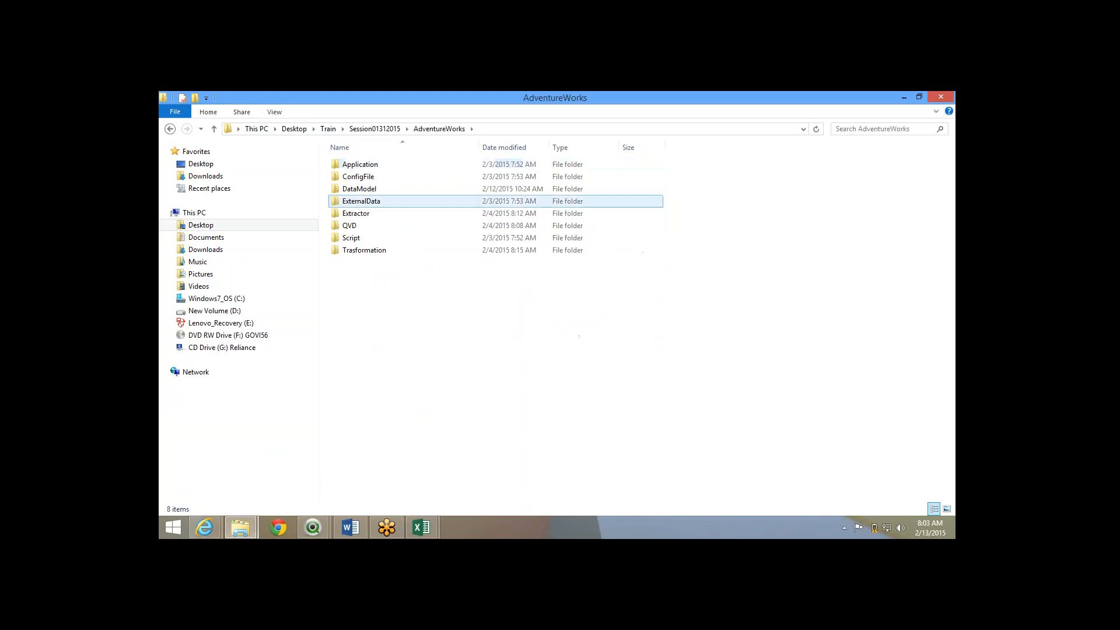
{"action": "left_click", "coordinate": [362, 238]}
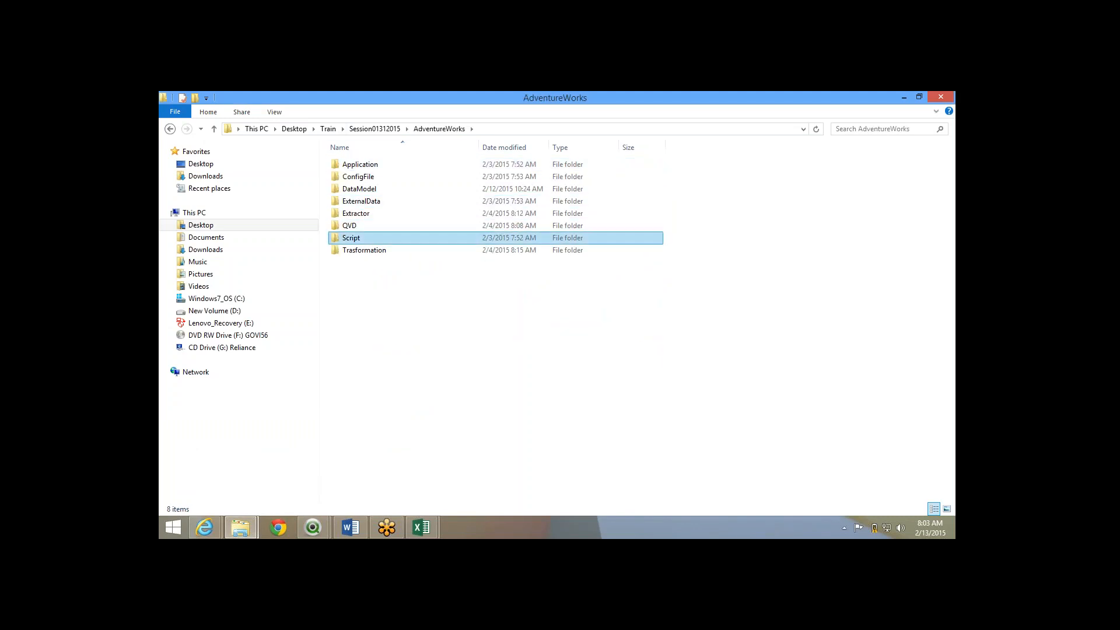
{"action": "double_click", "coordinate": [362, 239]}
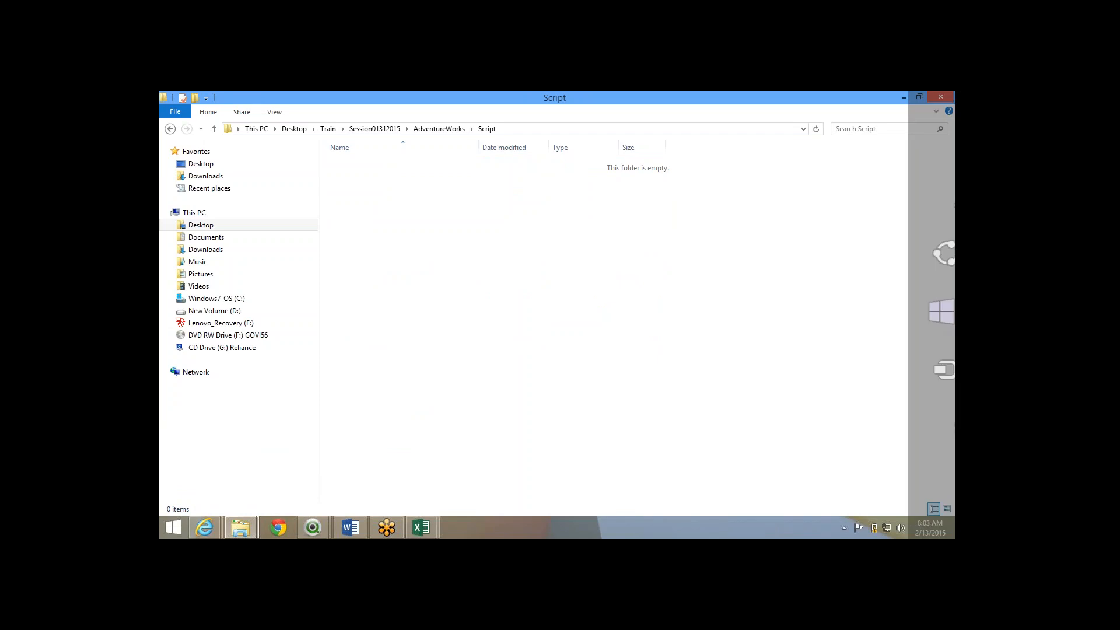
Find and launch Notepad through the system search and paste the IntervalDesc load block into the blank document.
{"action": "left_click", "coordinate": [930, 200]}
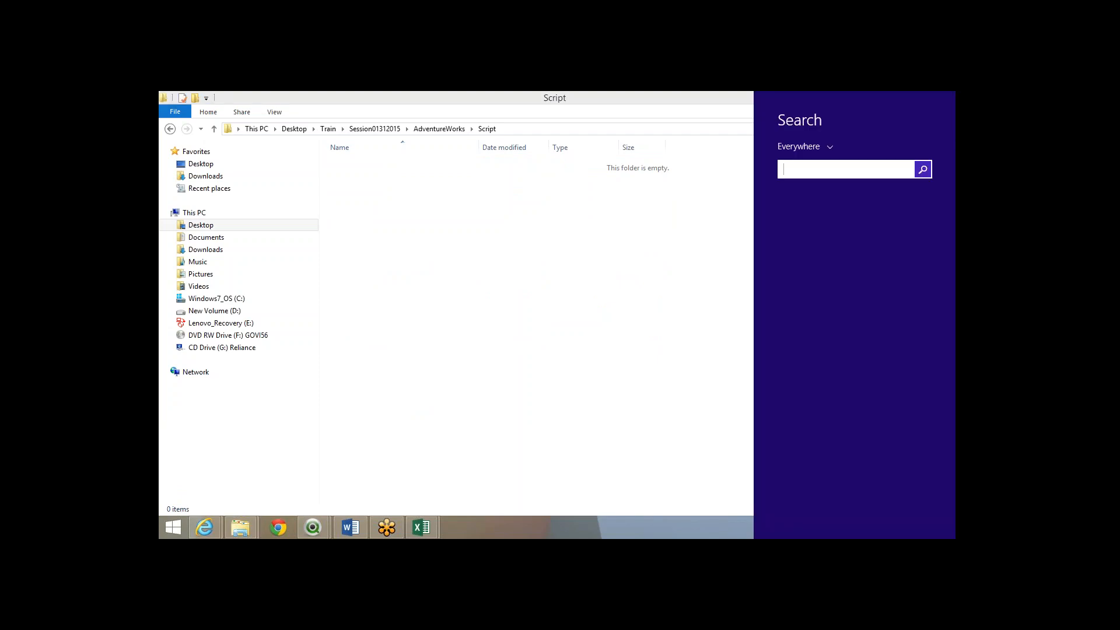
{"action": "type", "text": "tex"}
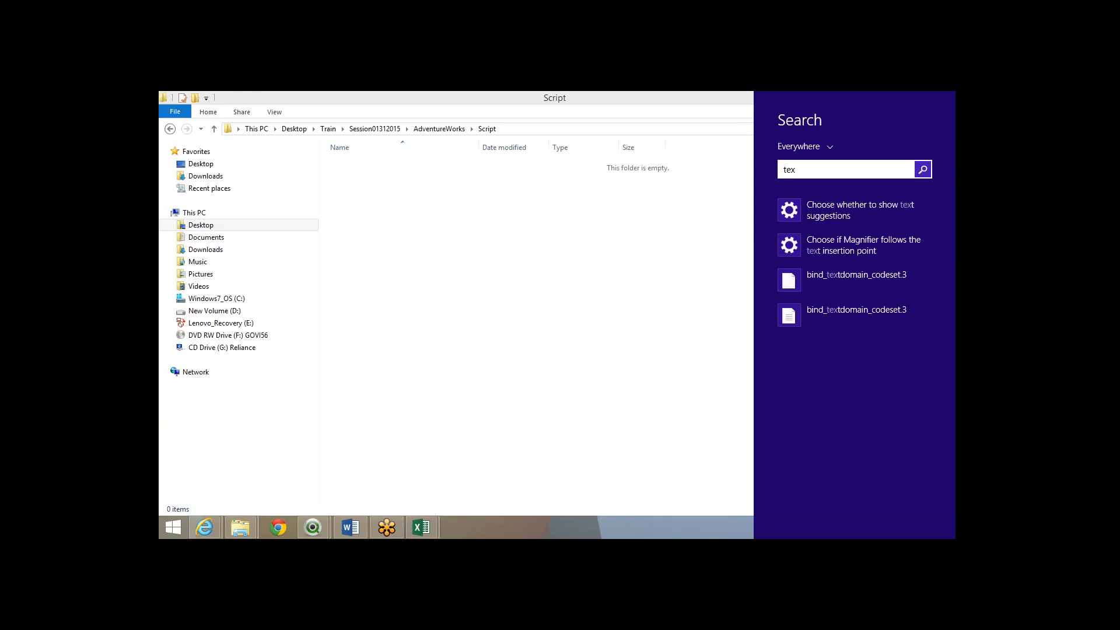
{"action": "key", "text": "BackSpace"}
{"action": "key", "text": "BackSpace"}
{"action": "key", "text": "BackSpace"}
{"action": "type", "text": "notepad"}
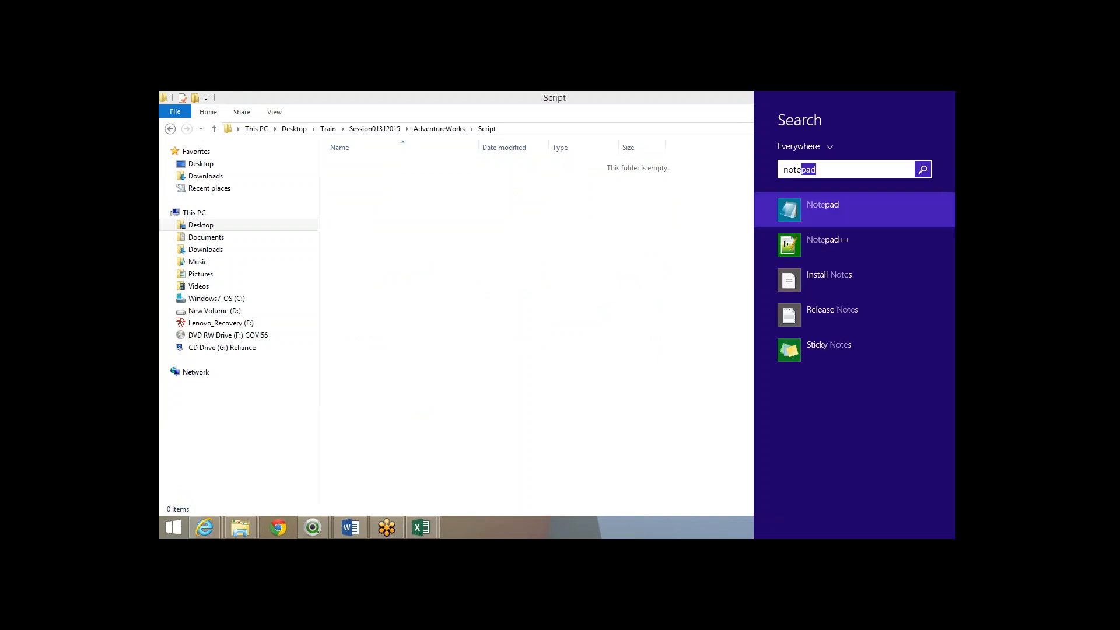
{"action": "key", "text": "Return"}
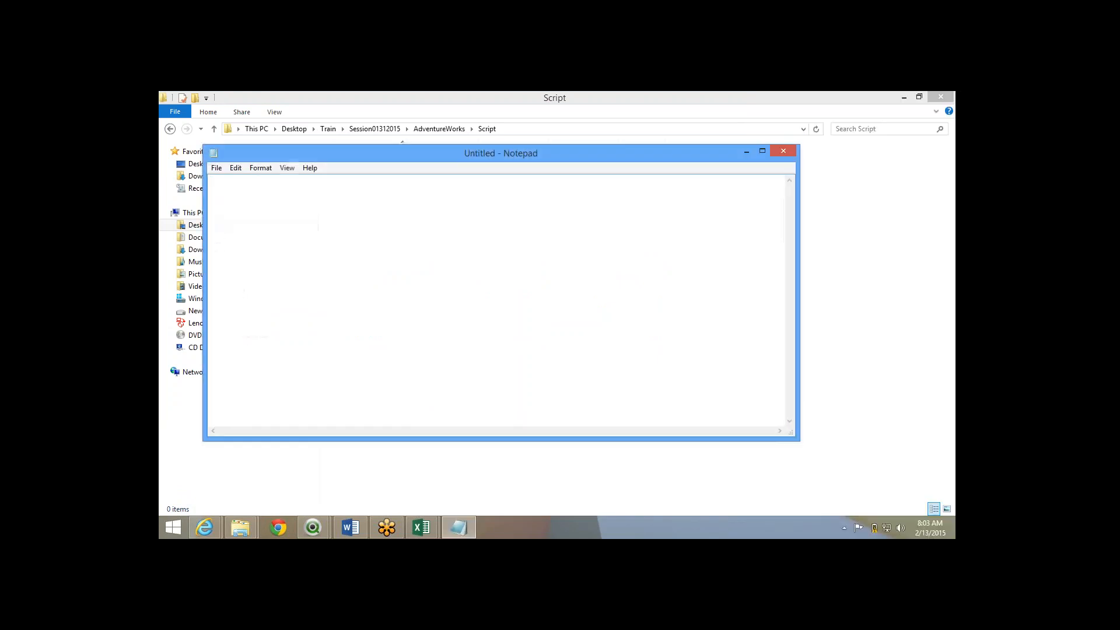
{"action": "key", "text": "ctrl+v"}
Copy the Script folder's path, save the Notepad text in that folder as IntervalsScript, and close Notepad.
{"action": "left_click", "coordinate": [583, 129]}
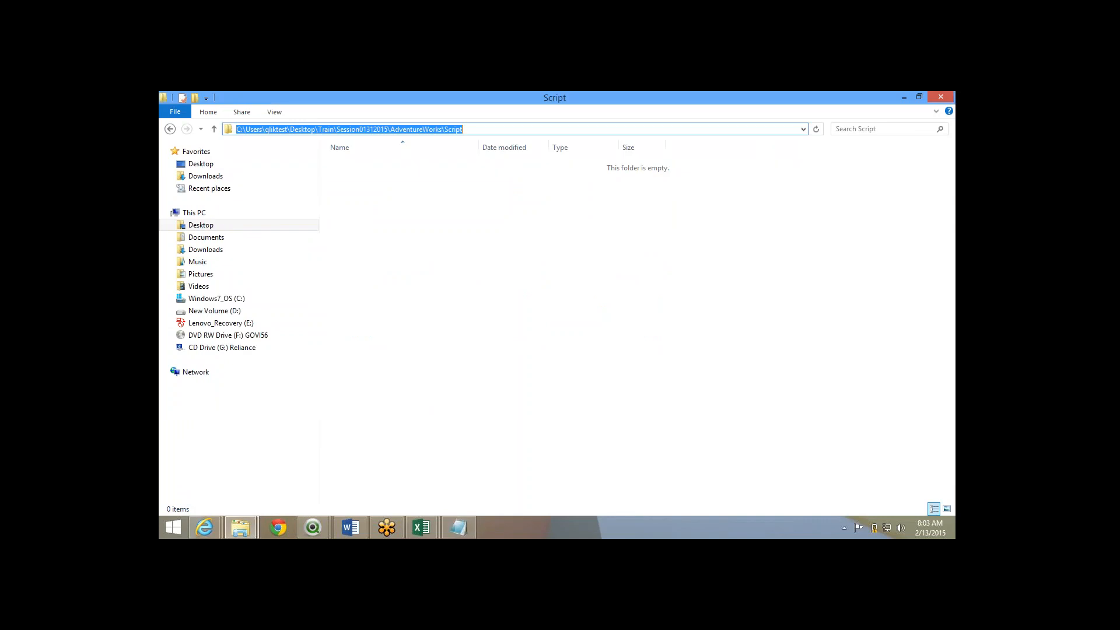
{"action": "key", "text": "alt+Tab"}
{"action": "key", "text": "alt+Tab"}
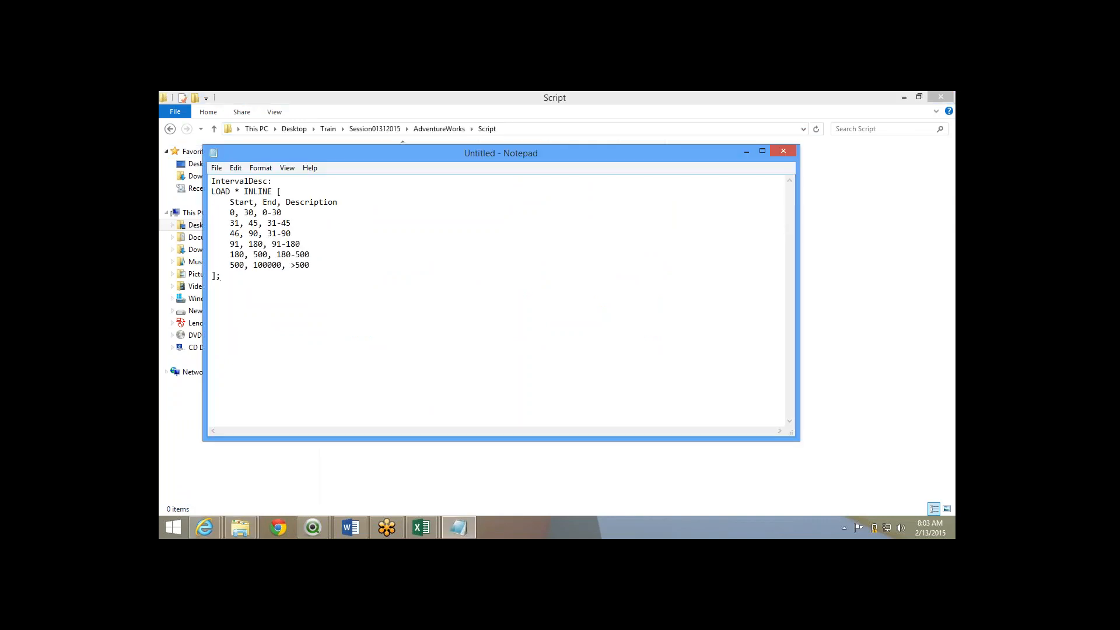
{"action": "key", "text": "alt+f"}
{"action": "key", "text": "a"}
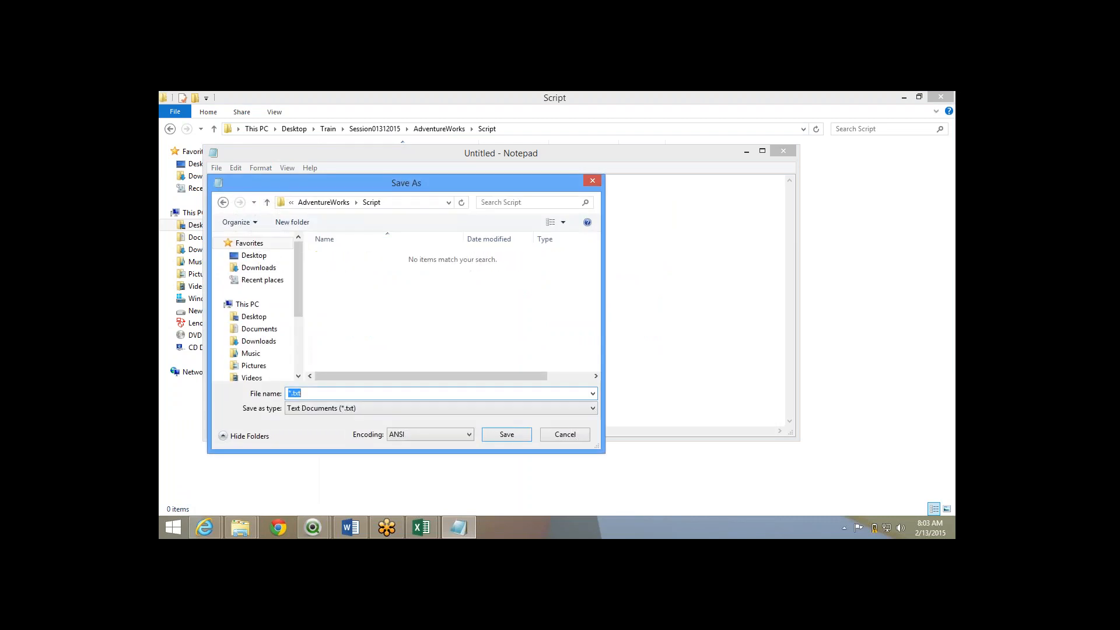
{"action": "type", "text": "IntervalsScript"}
{"action": "key", "text": "Return"}
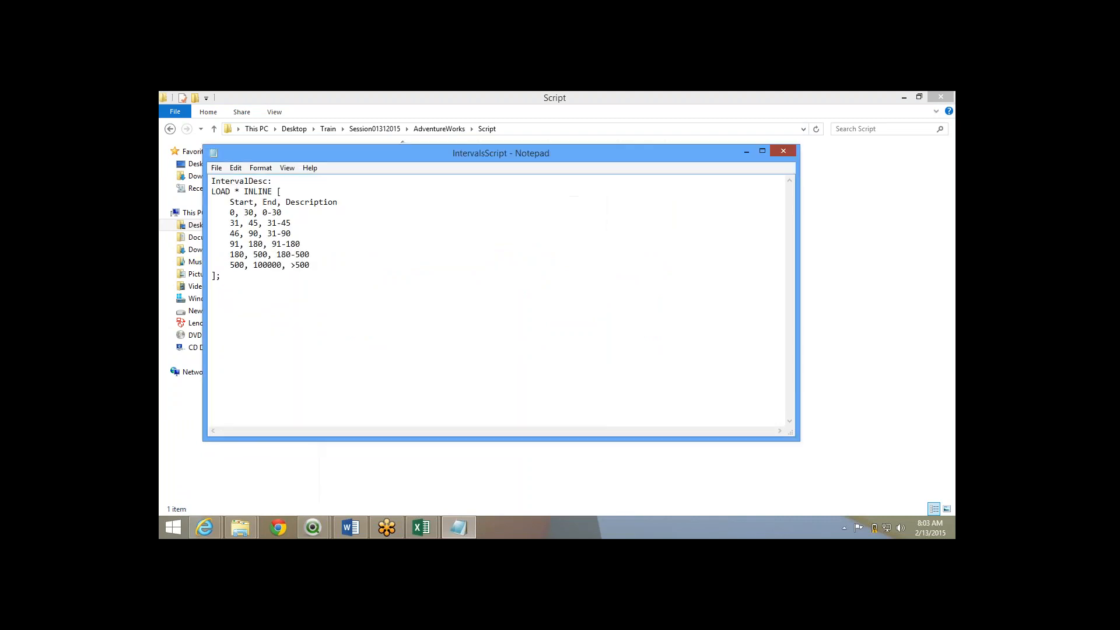
{"action": "left_click", "coordinate": [784, 151]}
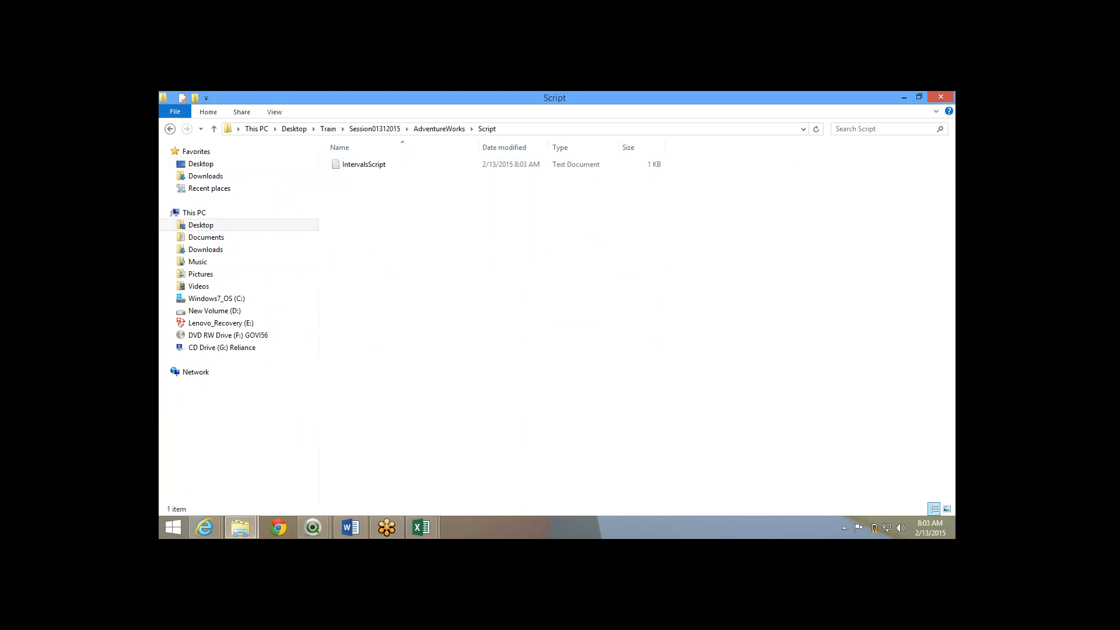
Return to the Datamodel load script in QlikView and replace the selected IntervalDesc block with a blank line.
{"action": "mouse_move", "coordinate": [313, 528]}
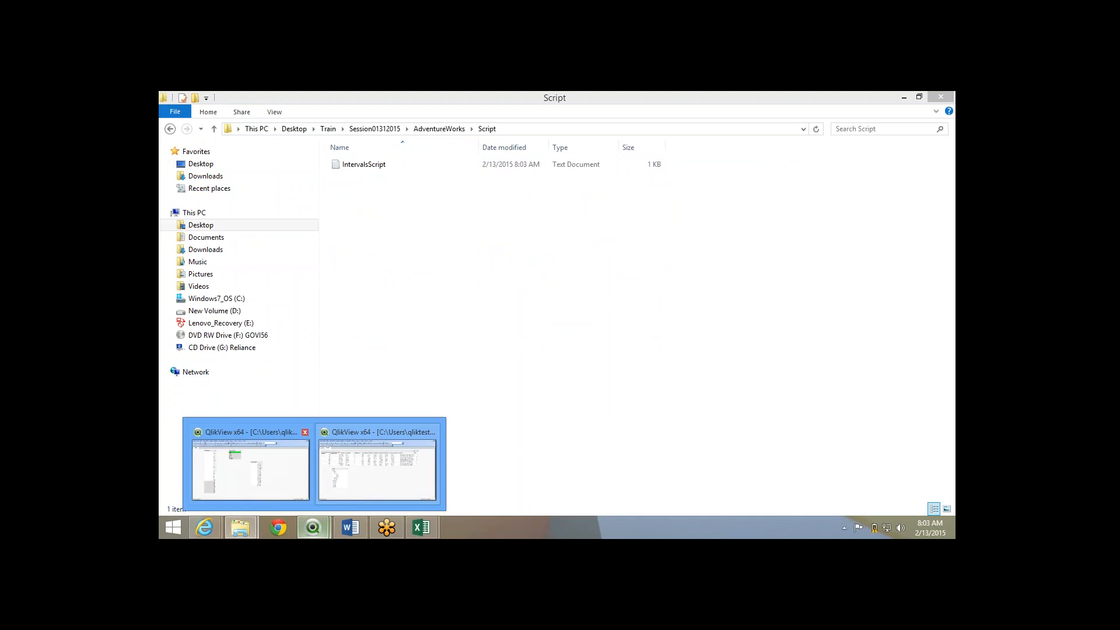
{"action": "left_click", "coordinate": [377, 470]}
{"action": "key", "text": "Return"}
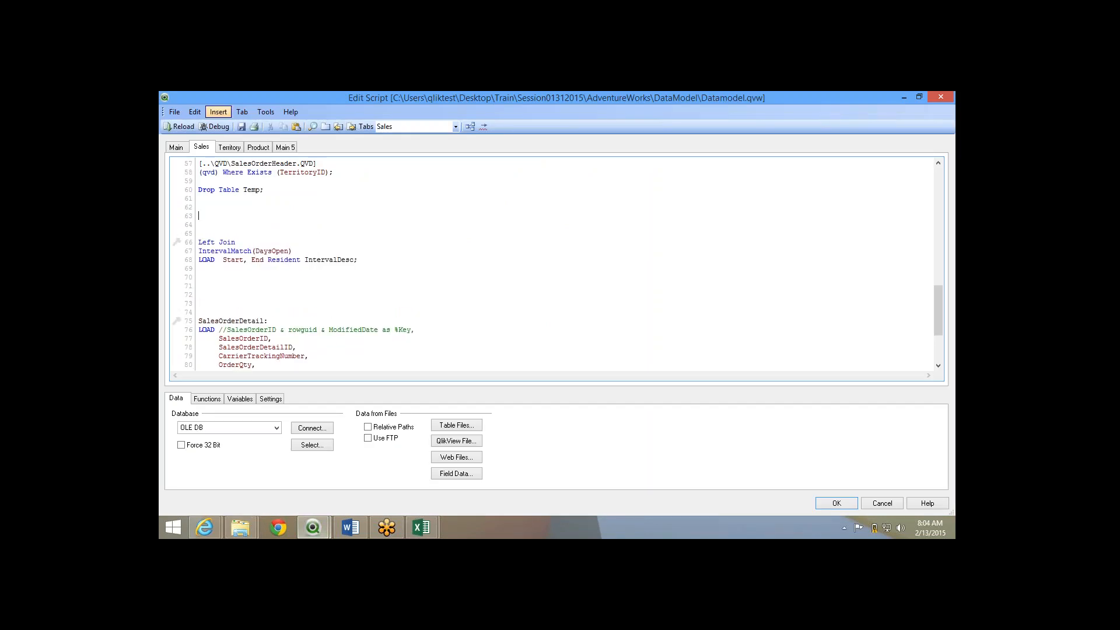
Insert an include statement for the IntervalsScript text file, located by the copied AdventureWorks Script folder path, on the blank line above Left Join.
{"action": "left_click", "coordinate": [218, 112]}
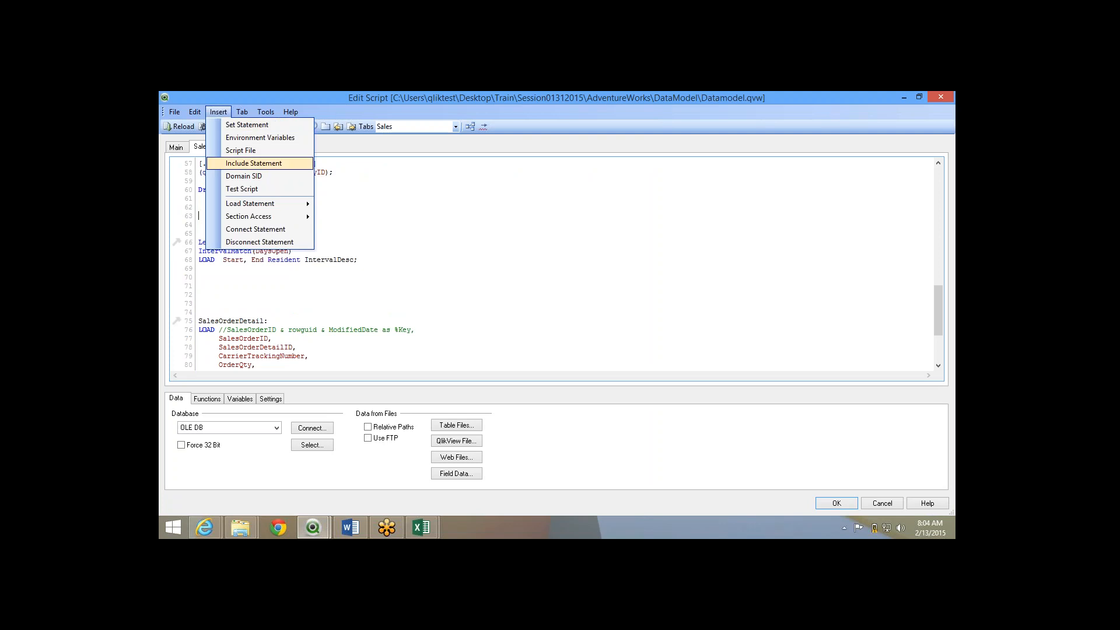
{"action": "key", "text": "Escape"}
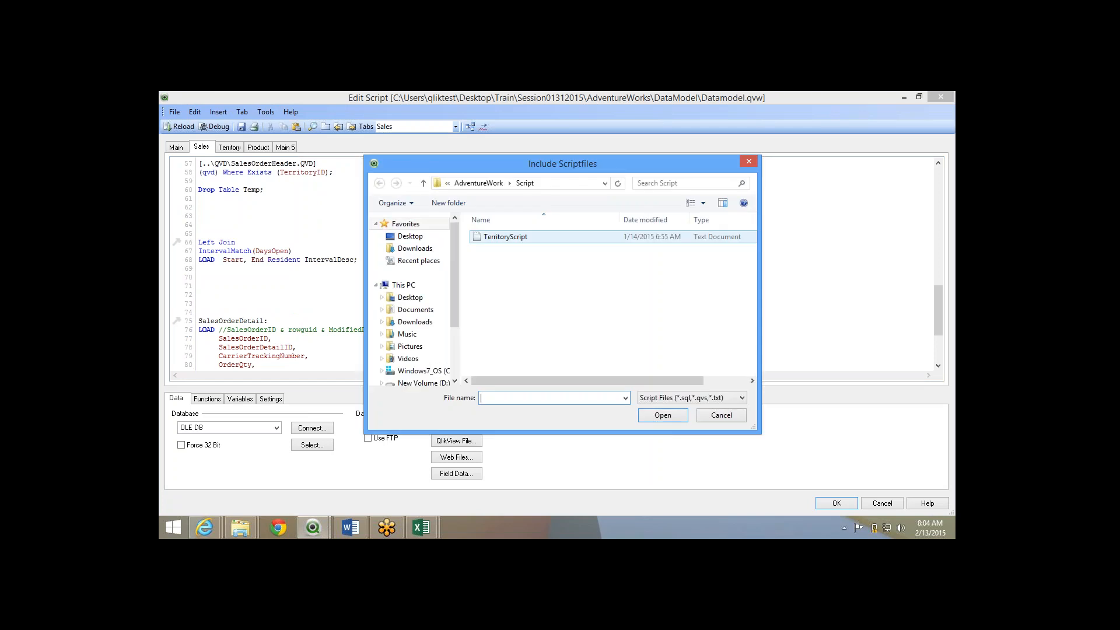
{"action": "left_click", "coordinate": [478, 183]}
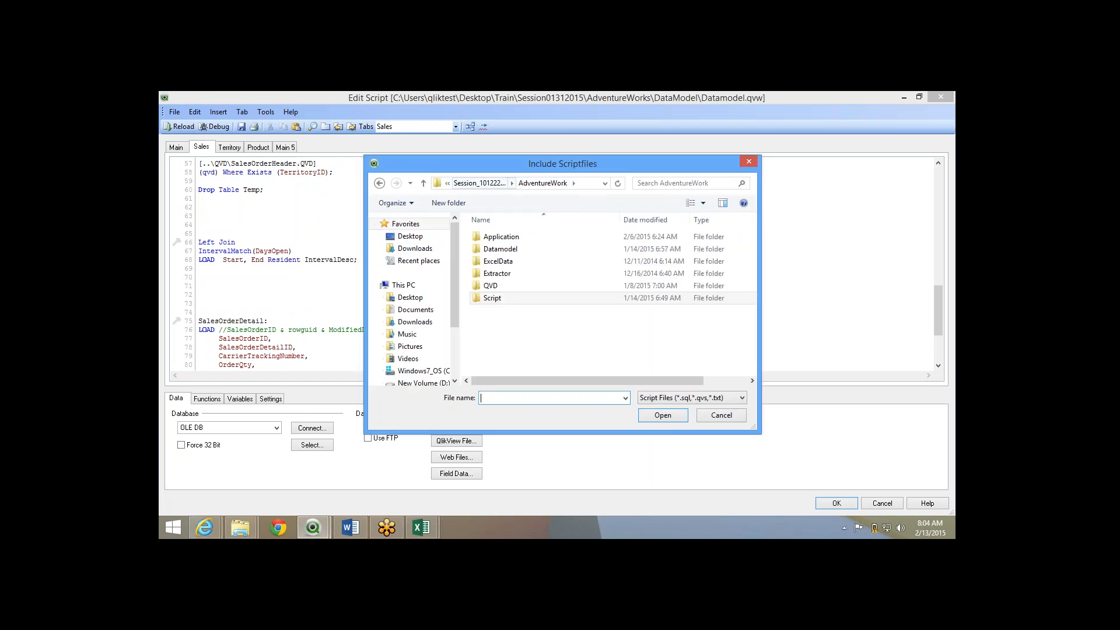
{"action": "left_click", "coordinate": [478, 183]}
{"action": "left_click", "coordinate": [462, 183]}
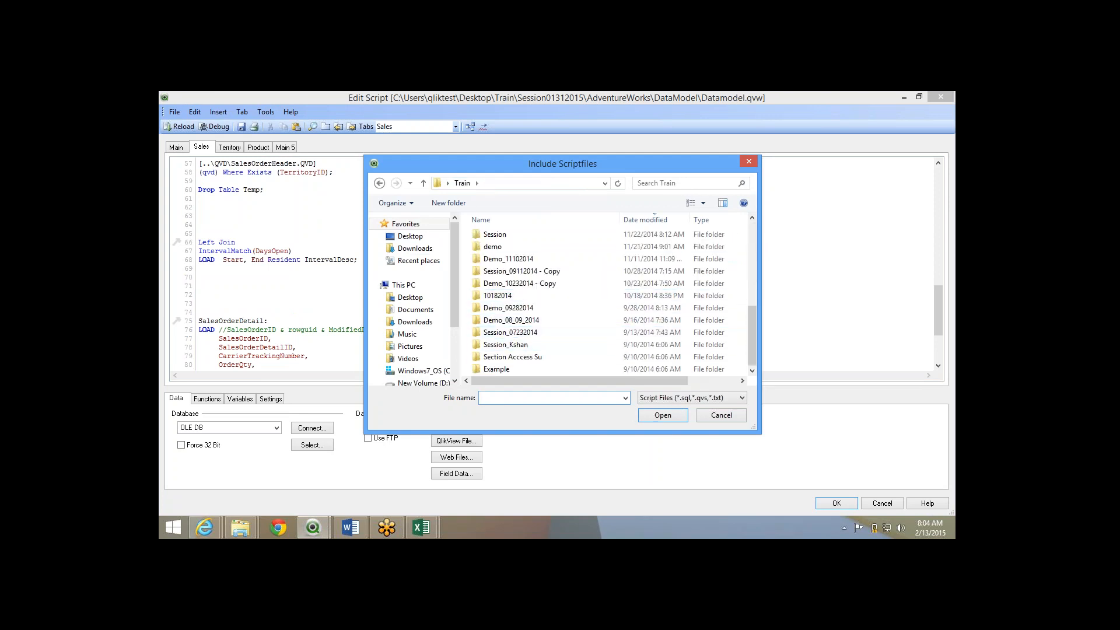
{"action": "left_click", "coordinate": [649, 220]}
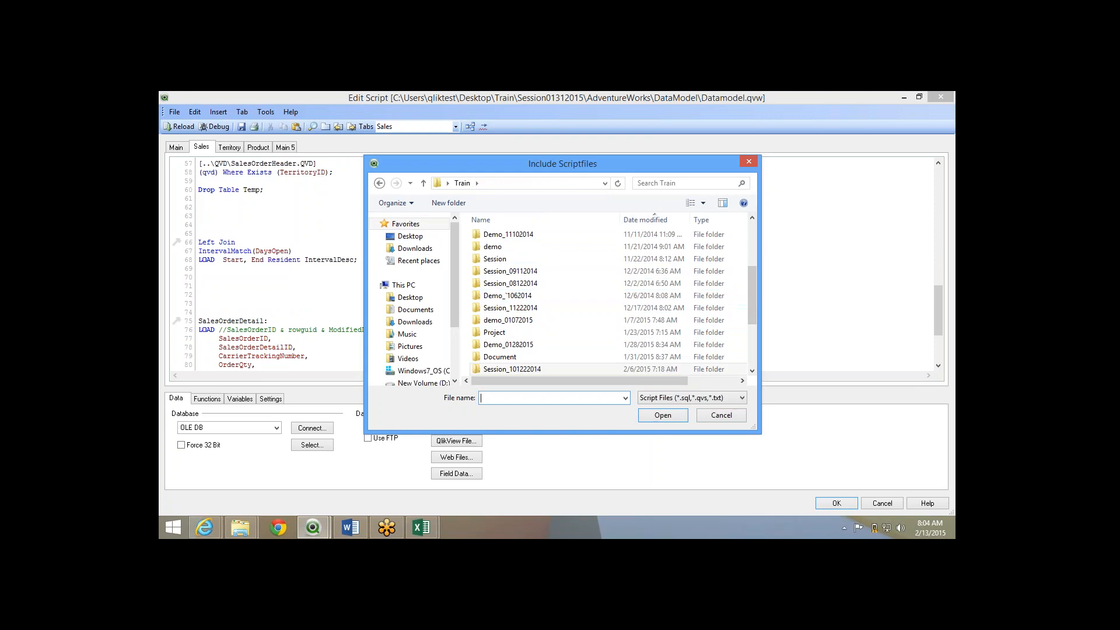
{"action": "scroll", "coordinate": [631, 280], "scroll_direction": "down", "scroll_amount": 3}
{"action": "scroll", "coordinate": [632, 280], "scroll_direction": "up", "scroll_amount": 1}
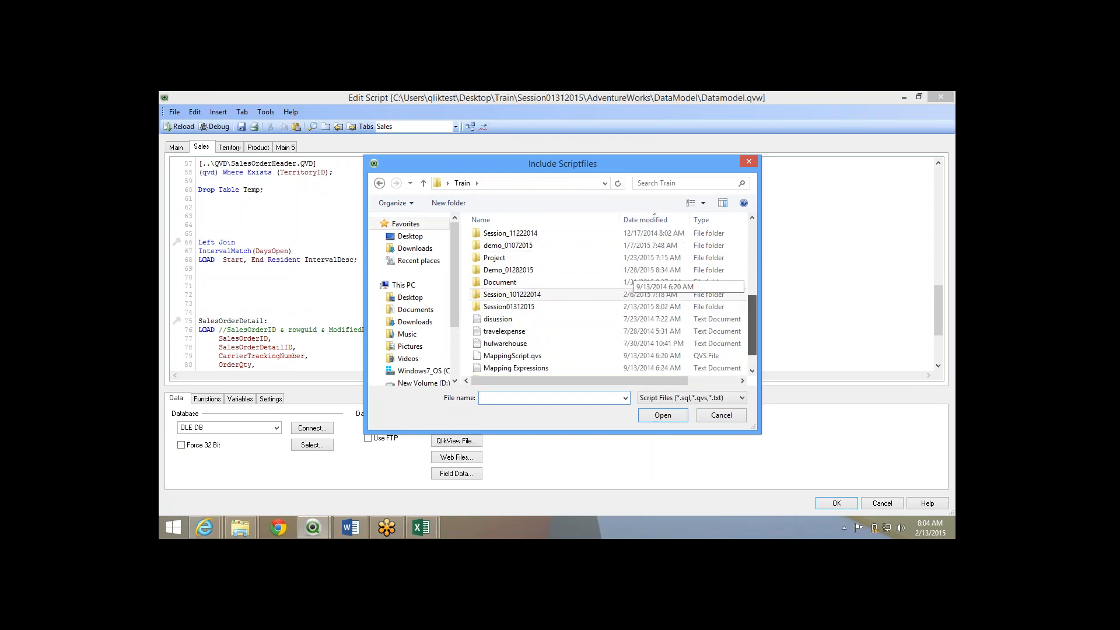
{"action": "scroll", "coordinate": [632, 280], "scroll_direction": "up", "scroll_amount": 5}
{"action": "key", "text": "ctrl+v"}
{"action": "key", "text": "Return"}
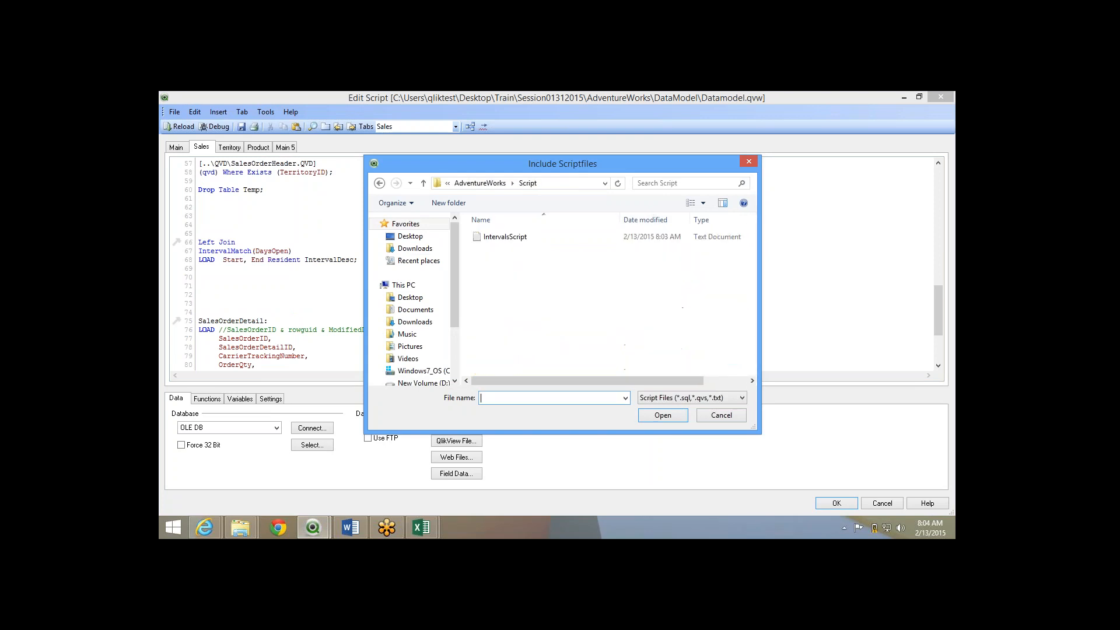
{"action": "left_click", "coordinate": [505, 237]}
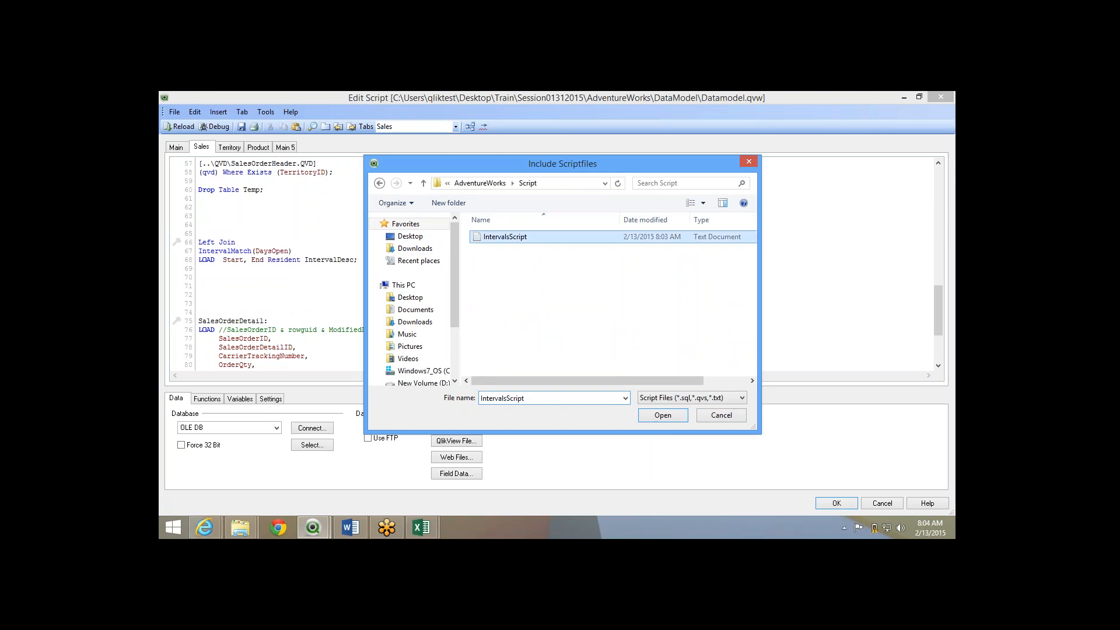
{"action": "key", "text": "Return"}
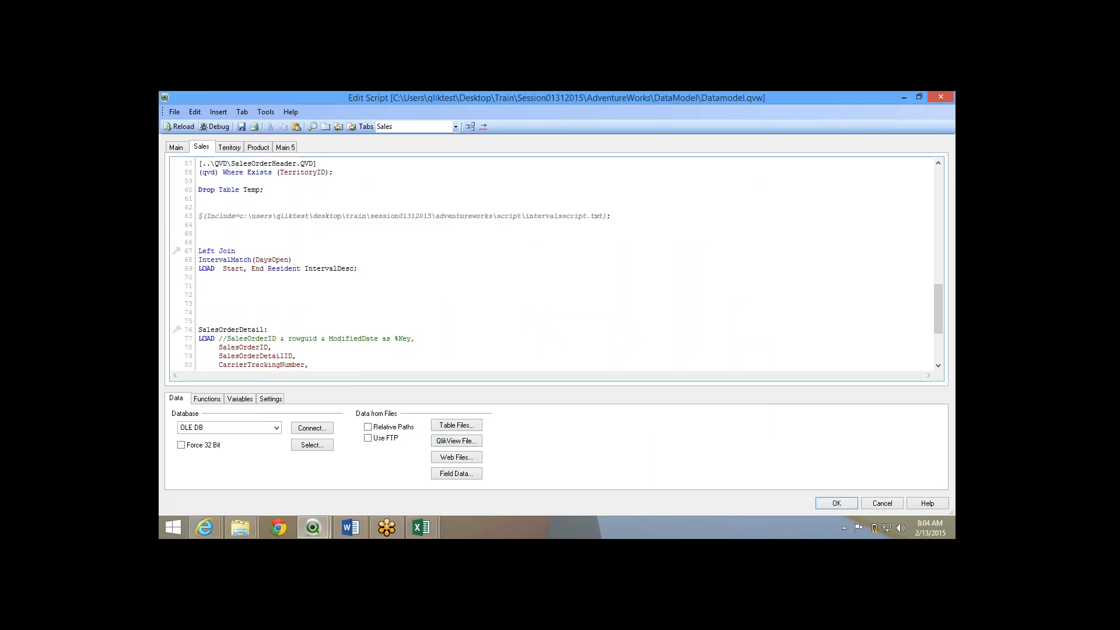
Save the document and reload its script, reviewing the IntervalDesc inline load in the execution log before closing the log and sheet properties.
{"action": "left_click_drag", "start_coordinate": [199, 216], "coordinate": [612, 216]}
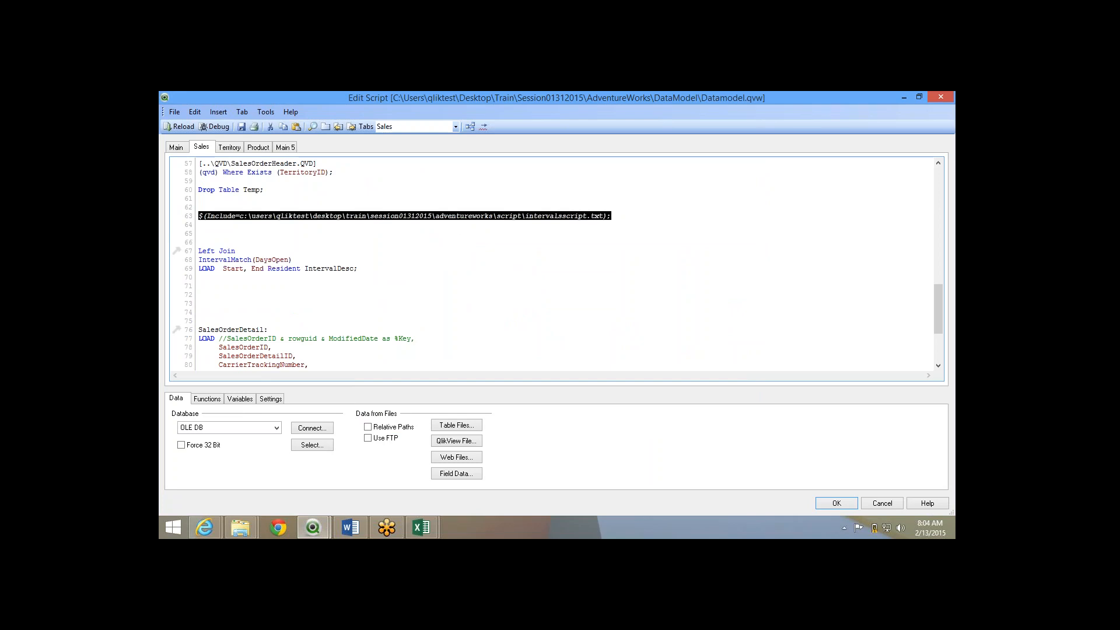
{"action": "left_click", "coordinate": [613, 217]}
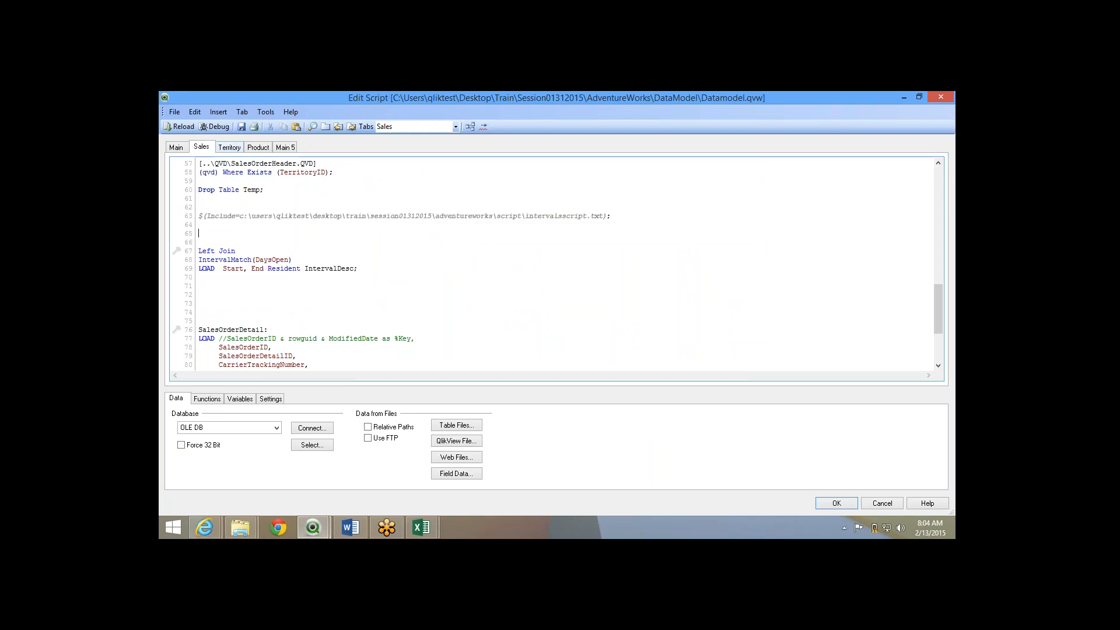
{"action": "left_click", "coordinate": [242, 127]}
{"action": "left_click", "coordinate": [179, 127]}
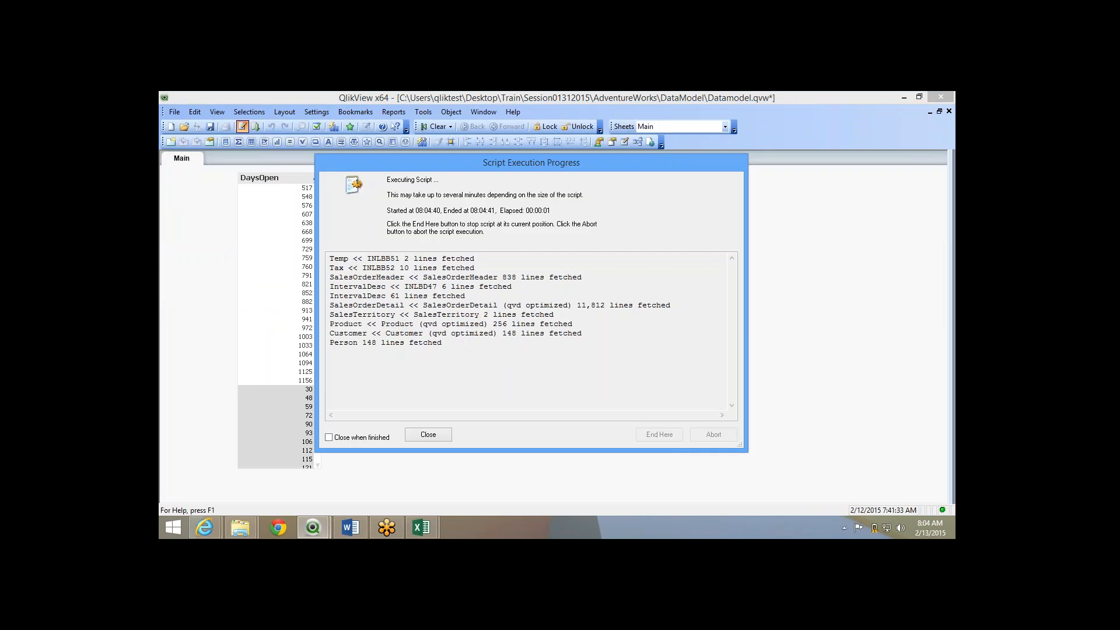
{"action": "left_click_drag", "start_coordinate": [329, 287], "coordinate": [511, 286]}
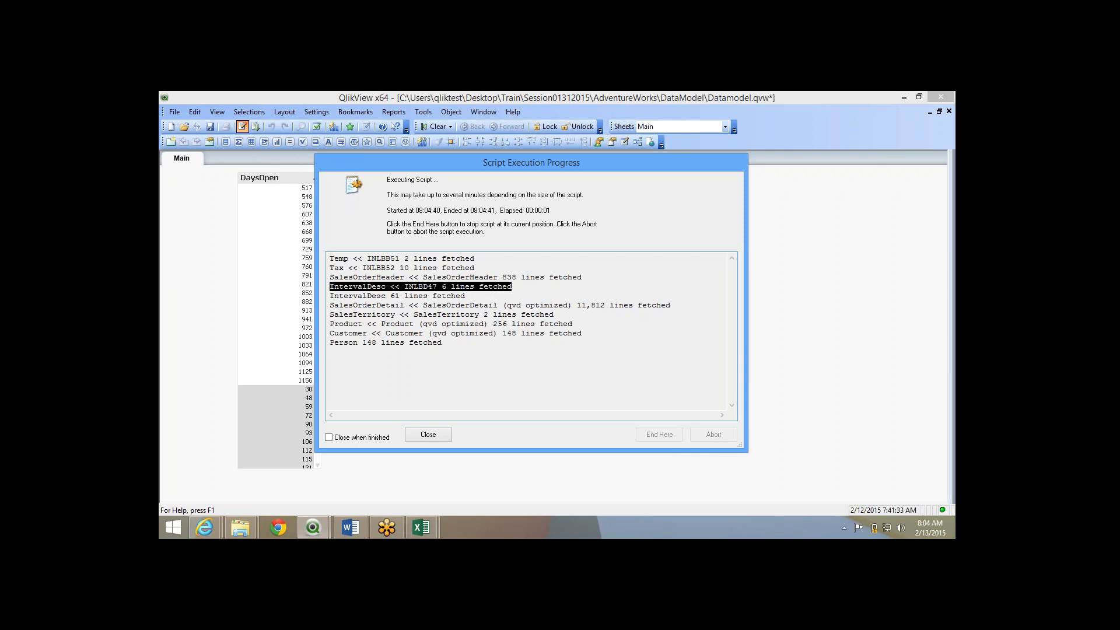
{"action": "left_click_drag", "start_coordinate": [410, 287], "coordinate": [442, 287]}
{"action": "left_click", "coordinate": [428, 435]}
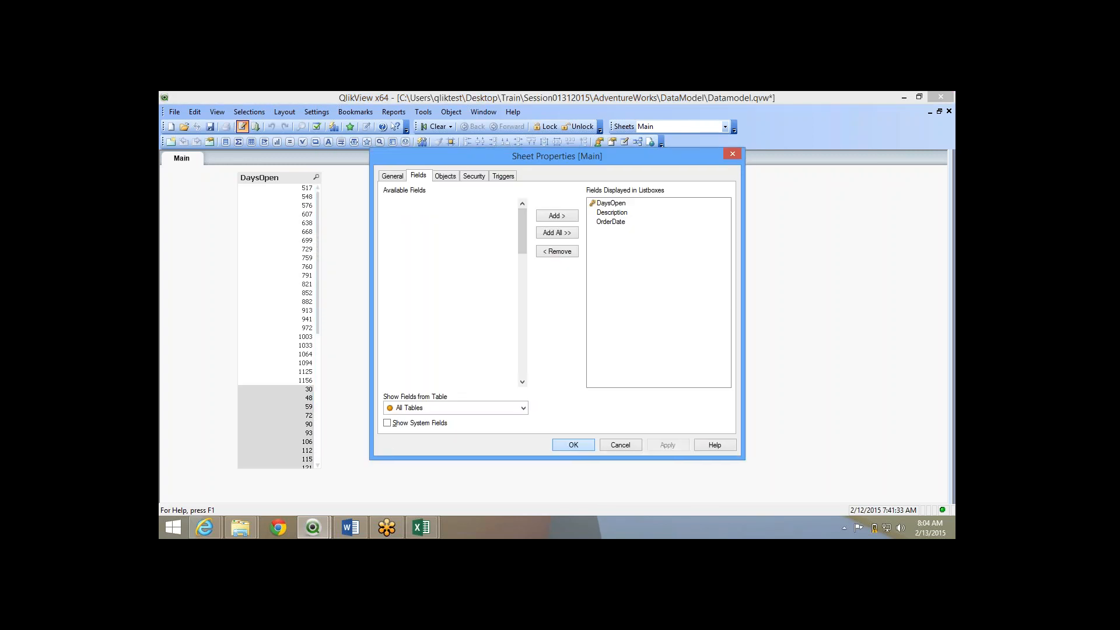
{"action": "left_click", "coordinate": [574, 445]}
Copy the IntervalsScript include statement from the Sales script to the end of both the Product and Main 5 scripts.
{"action": "left_click", "coordinate": [242, 127]}
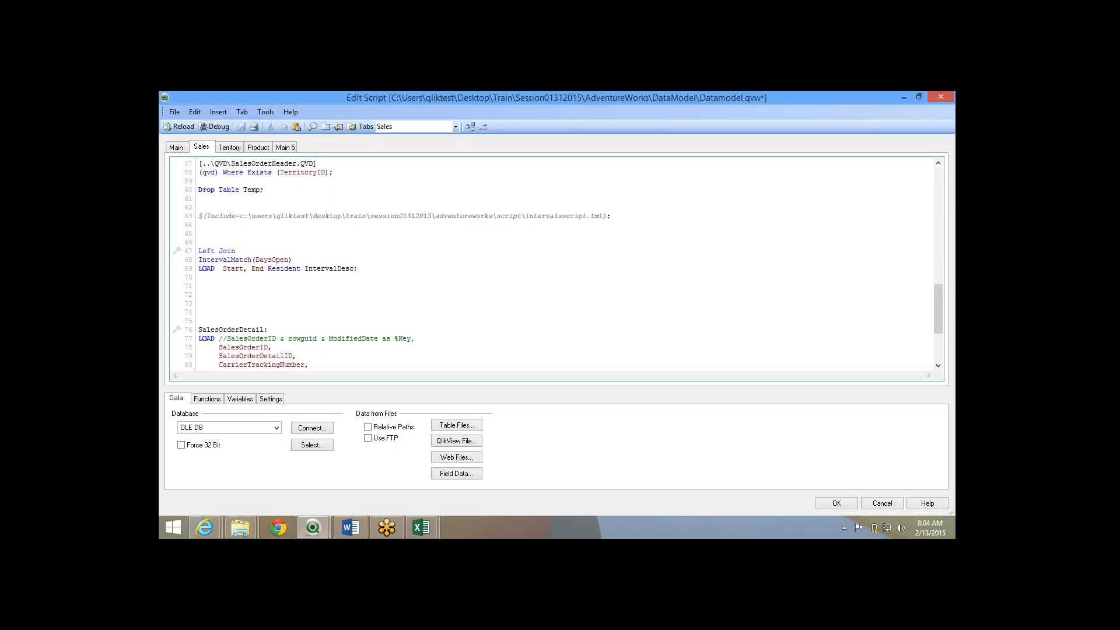
{"action": "scroll", "coordinate": [554, 262], "scroll_direction": "down", "scroll_amount": 4}
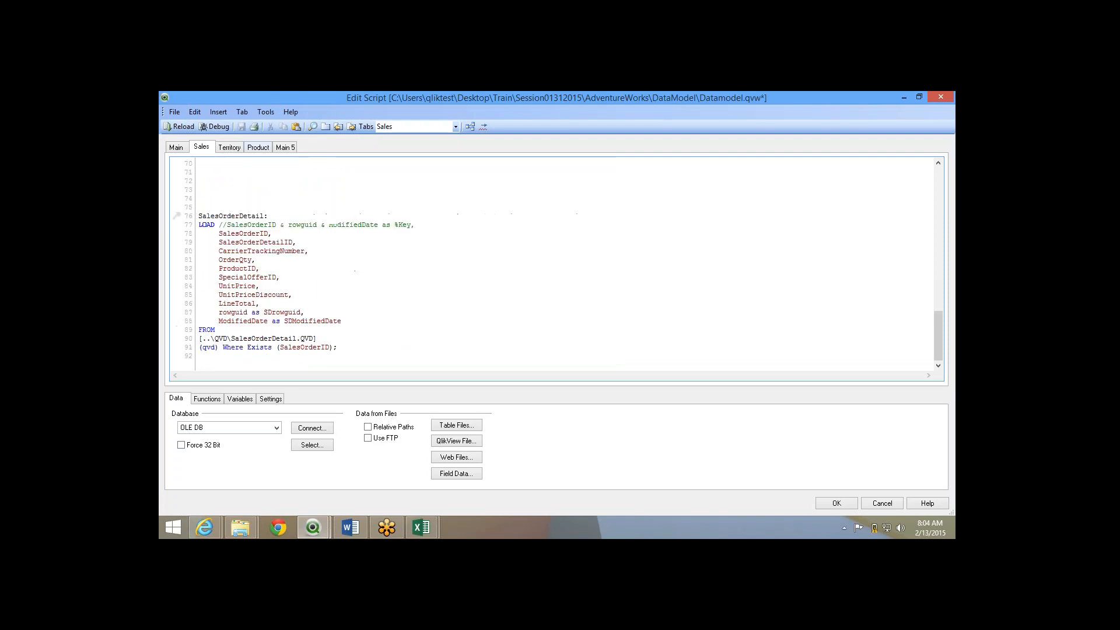
{"action": "scroll", "coordinate": [554, 262], "scroll_direction": "up", "scroll_amount": 4}
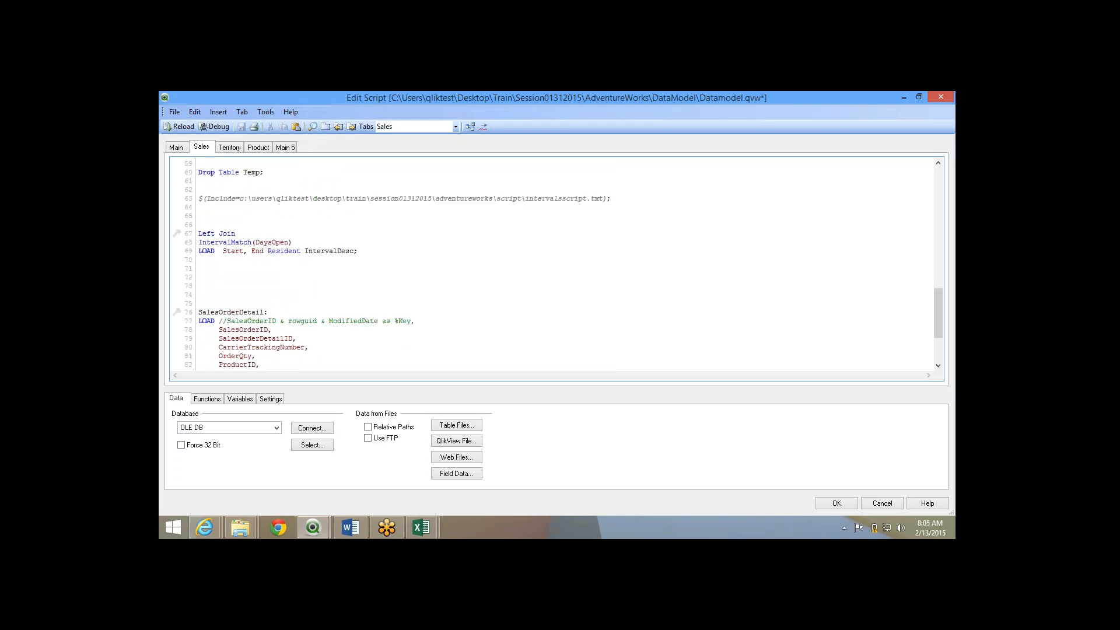
{"action": "left_click_drag", "start_coordinate": [199, 199], "coordinate": [611, 199]}
{"action": "key", "text": "ctrl+c"}
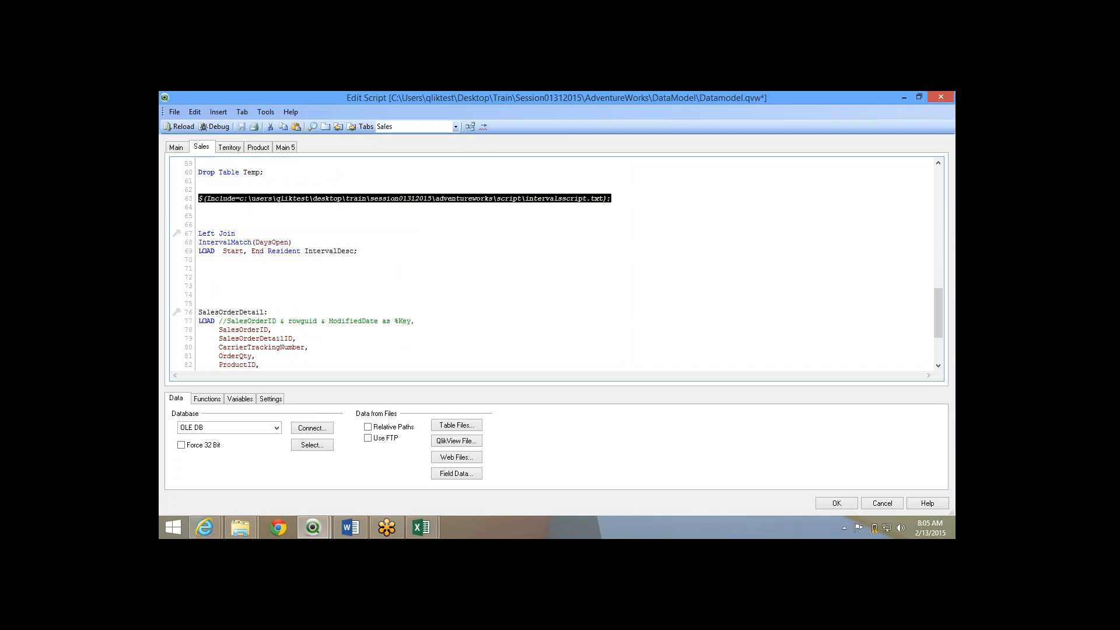
{"action": "left_click", "coordinate": [258, 147]}
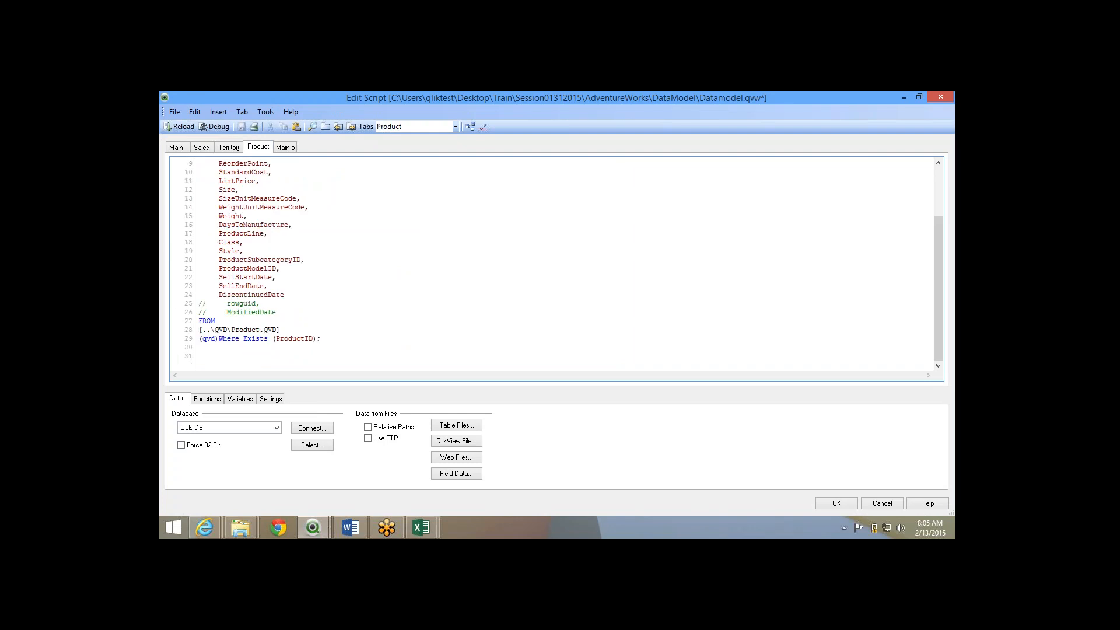
{"action": "key", "text": "ctrl+v"}
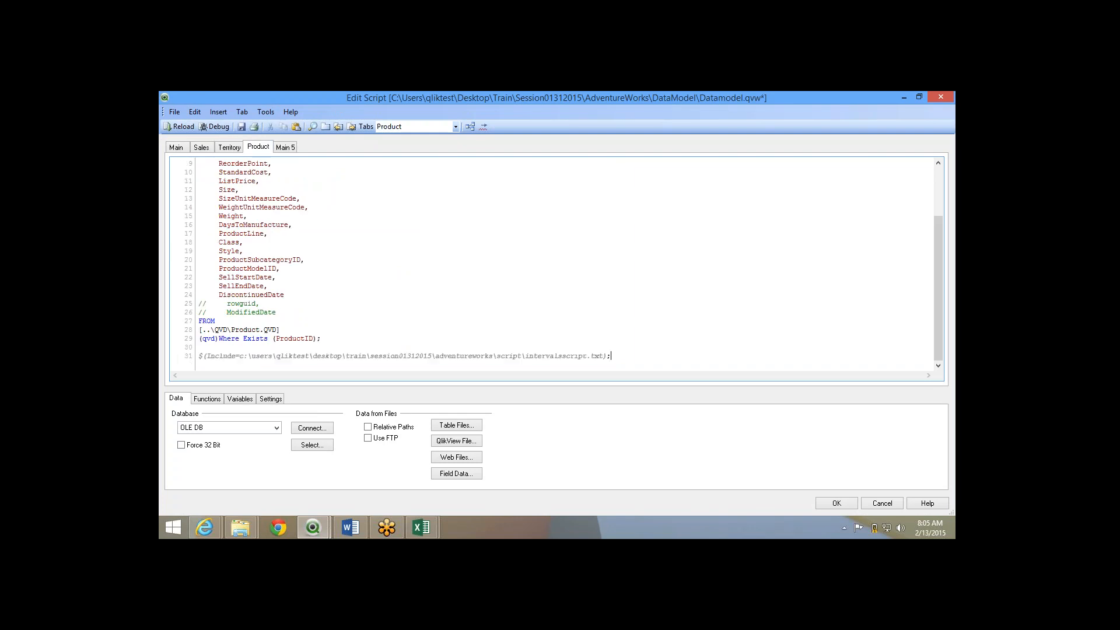
{"action": "left_click", "coordinate": [286, 148]}
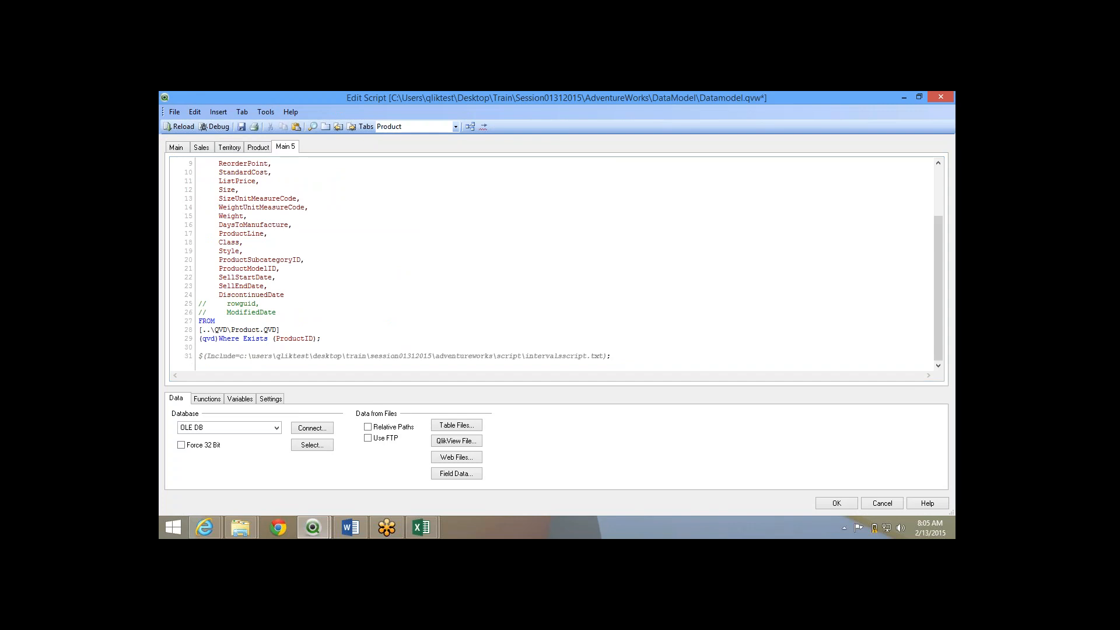
{"action": "left_click", "coordinate": [343, 339]}
{"action": "key", "text": "ctrl+v"}
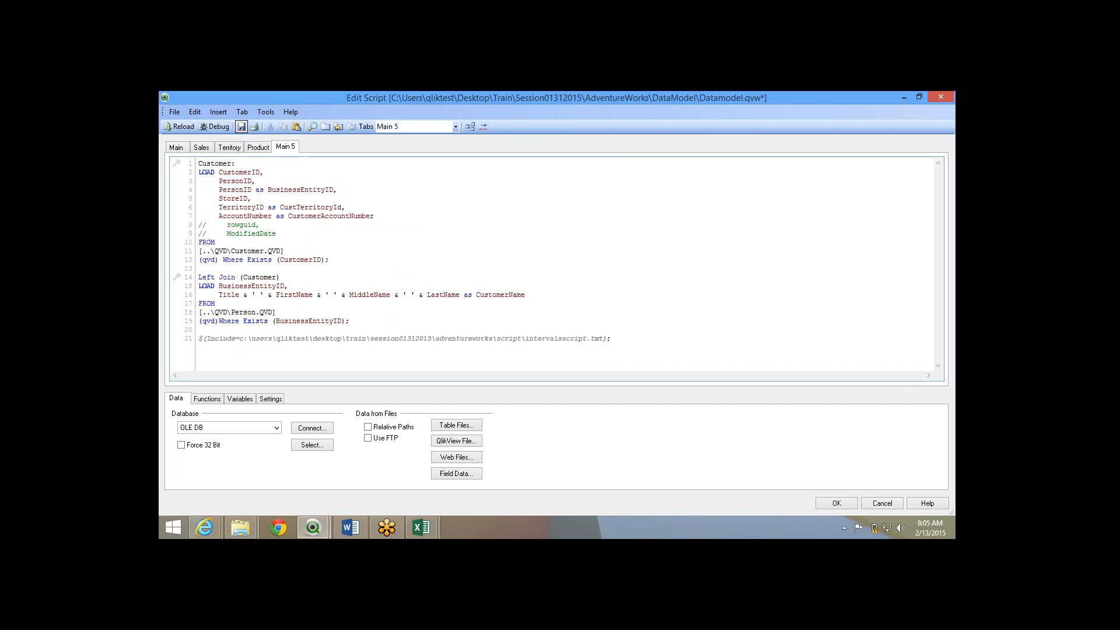
Save and reload the document with the added includes, examining the repeated IntervalDesc loads in the log before returning to the sheet.
{"action": "left_click", "coordinate": [242, 127]}
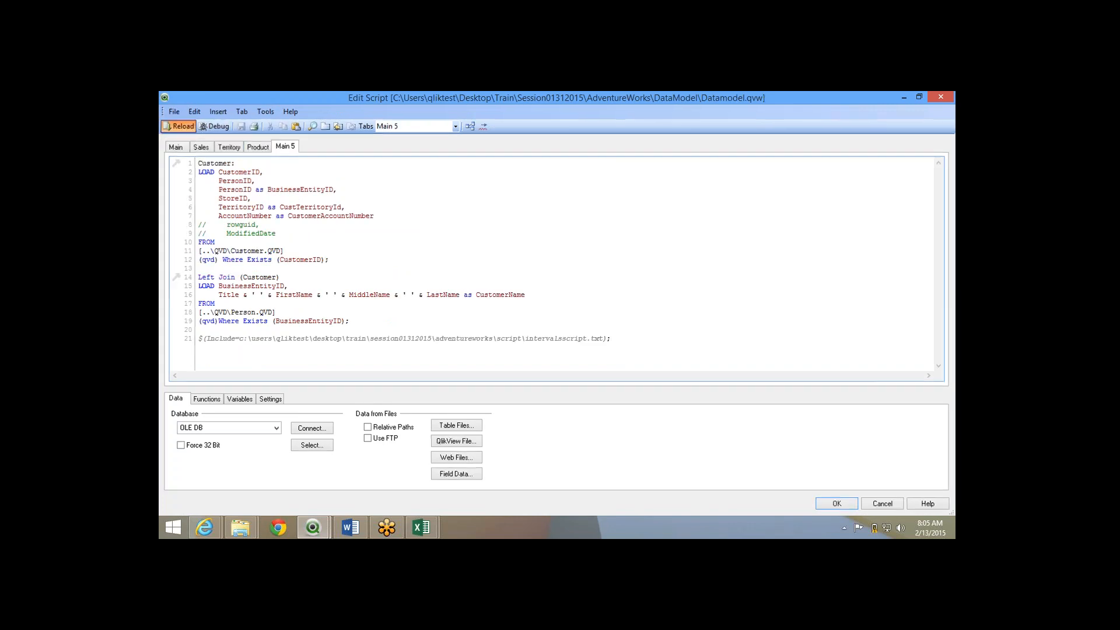
{"action": "left_click", "coordinate": [180, 127]}
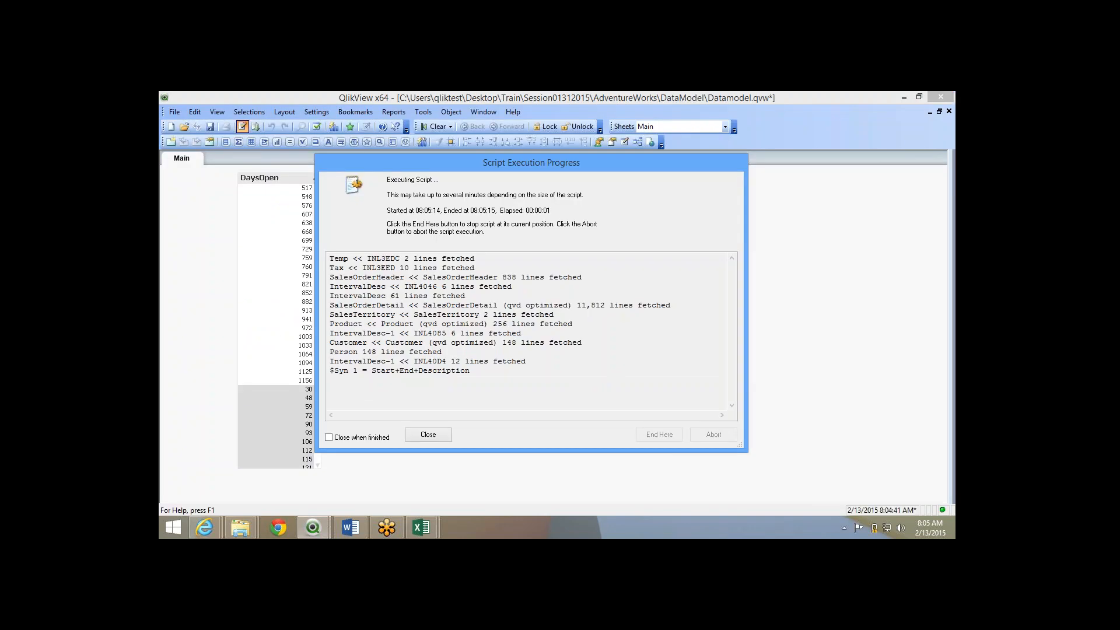
{"action": "left_click_drag", "start_coordinate": [526, 362], "coordinate": [521, 333]}
{"action": "left_click_drag", "start_coordinate": [512, 287], "coordinate": [330, 287]}
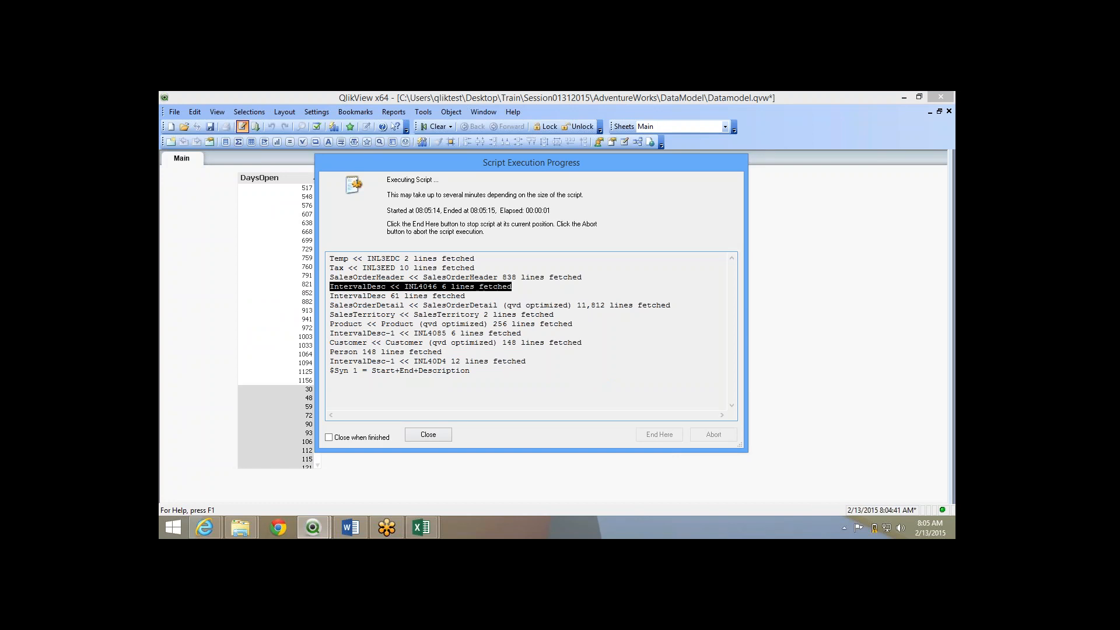
{"action": "left_click", "coordinate": [428, 434]}
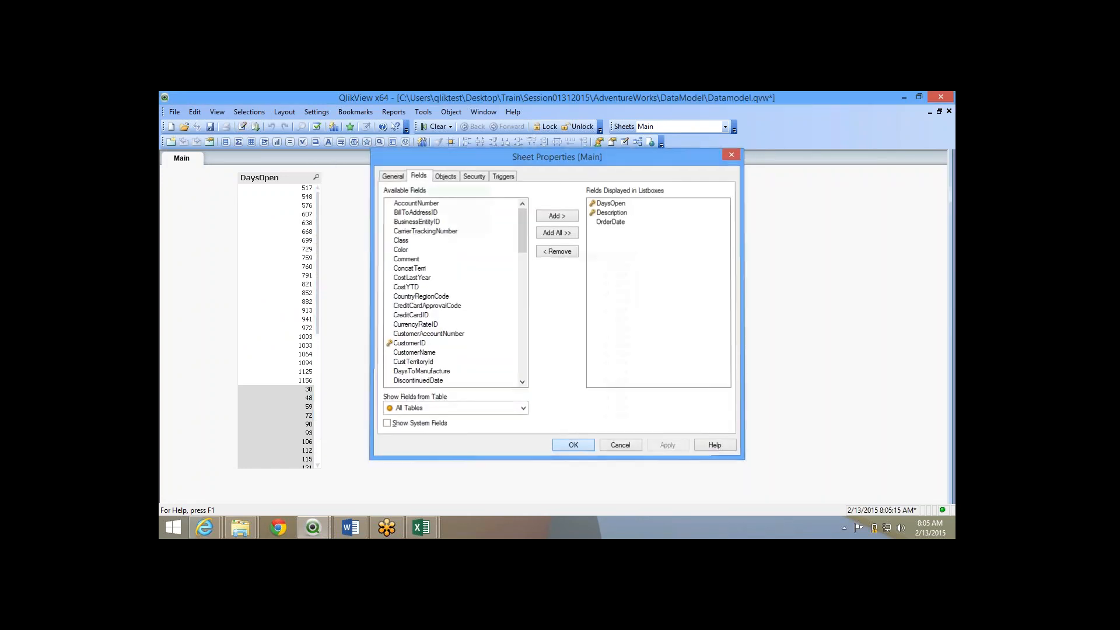
{"action": "left_click", "coordinate": [574, 445]}
Reopen the load script at its Main section and start exporting it to a script file.
{"action": "left_click", "coordinate": [240, 527]}
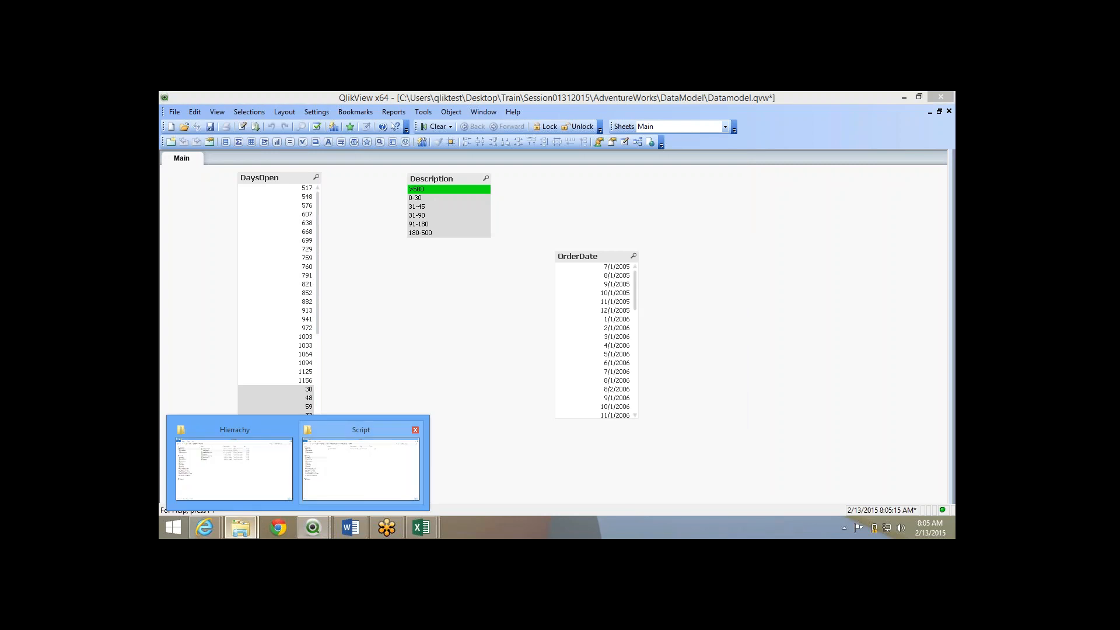
{"action": "left_click", "coordinate": [361, 468]}
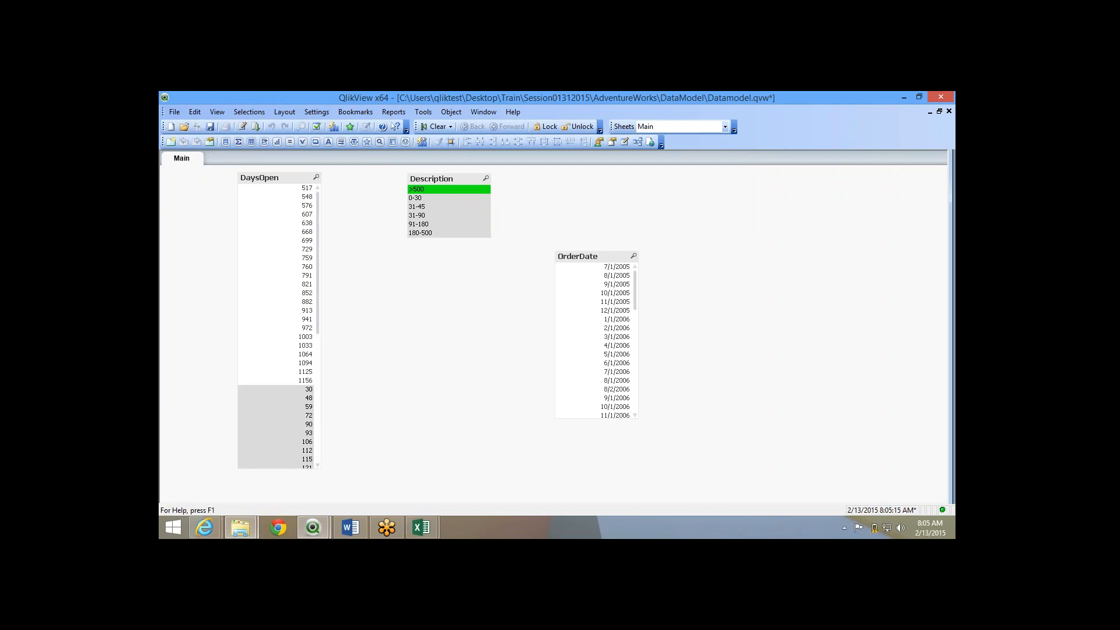
{"action": "left_click", "coordinate": [242, 126]}
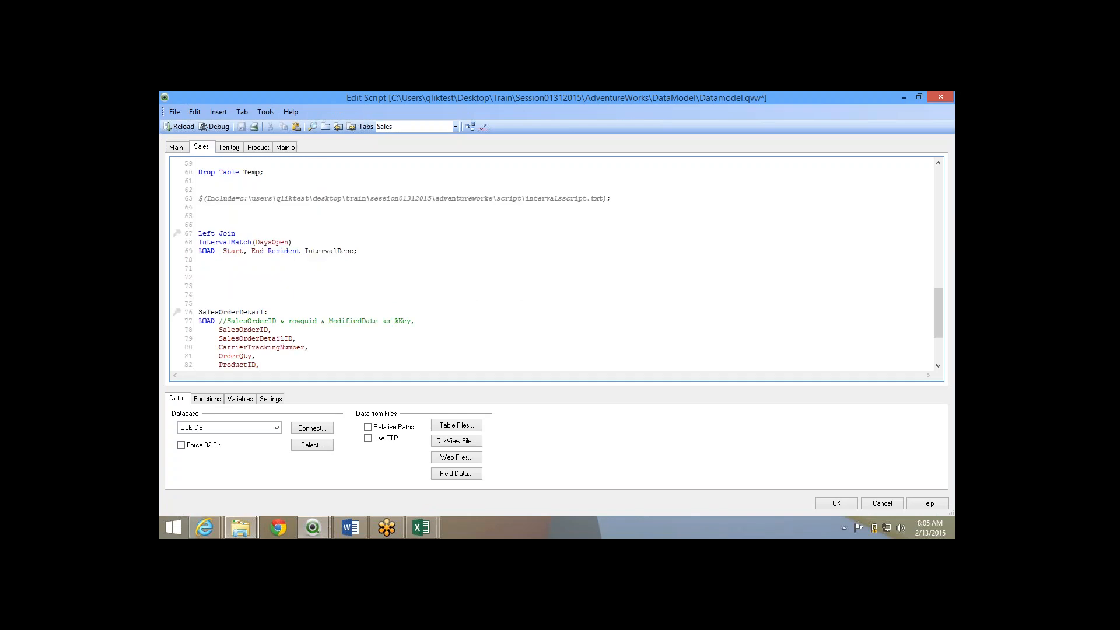
{"action": "left_click", "coordinate": [176, 148]}
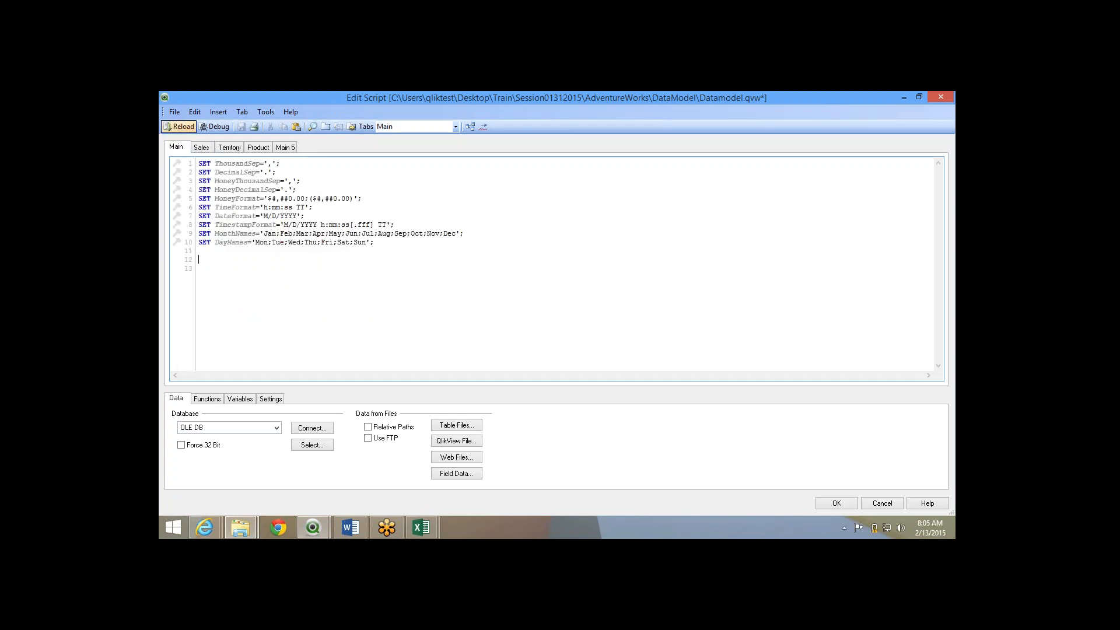
{"action": "left_click", "coordinate": [174, 112]}
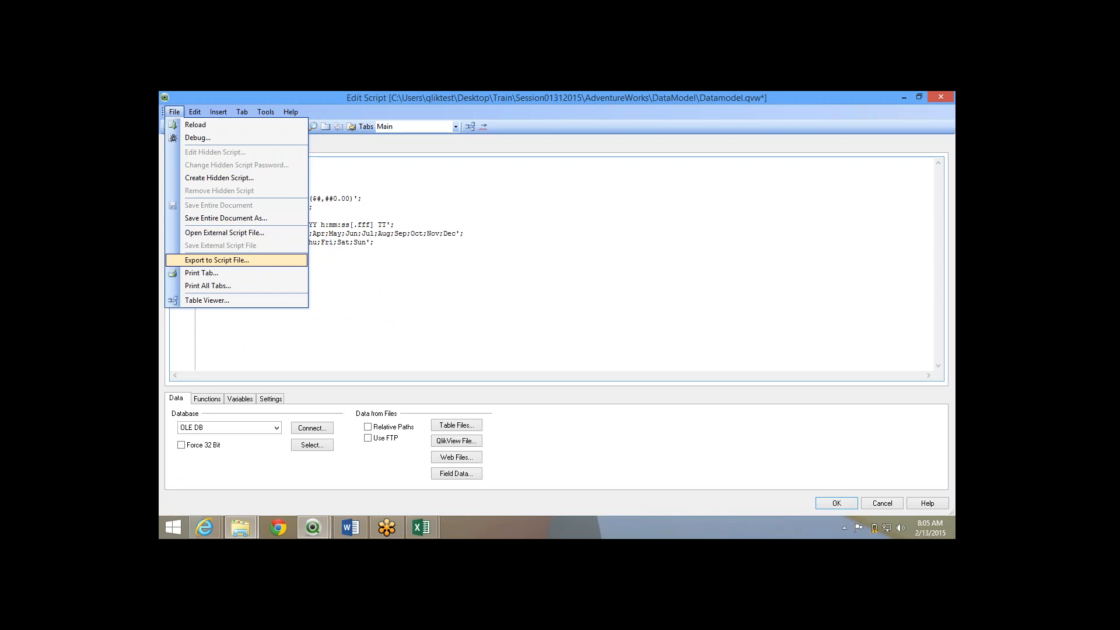
{"action": "left_click", "coordinate": [217, 260]}
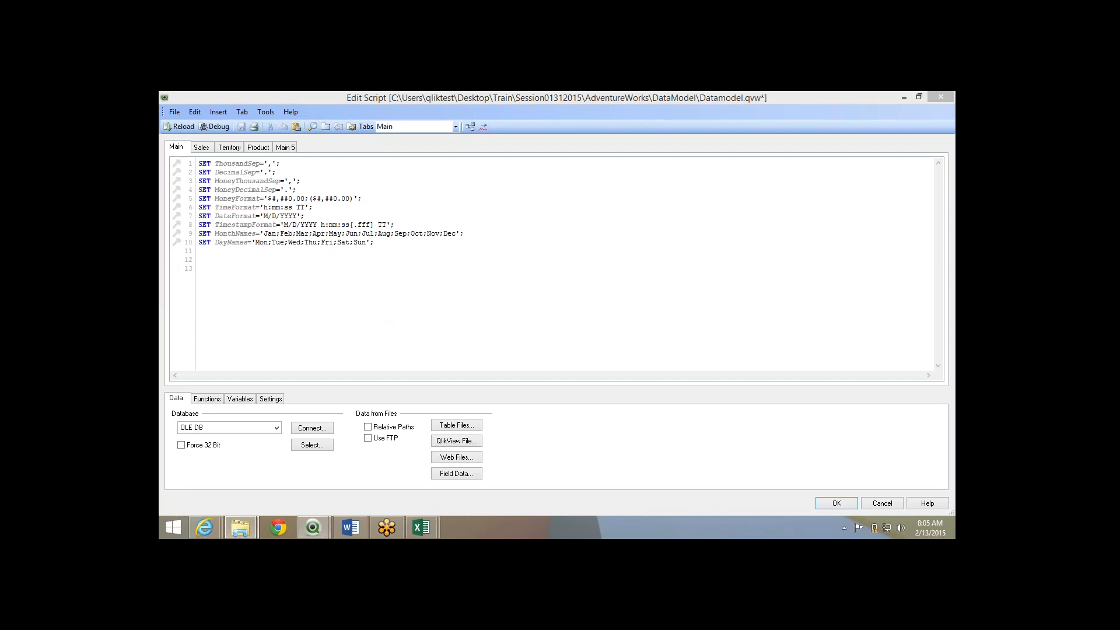
{"action": "key", "text": "ctrl+v"}
{"action": "key", "text": "Return"}
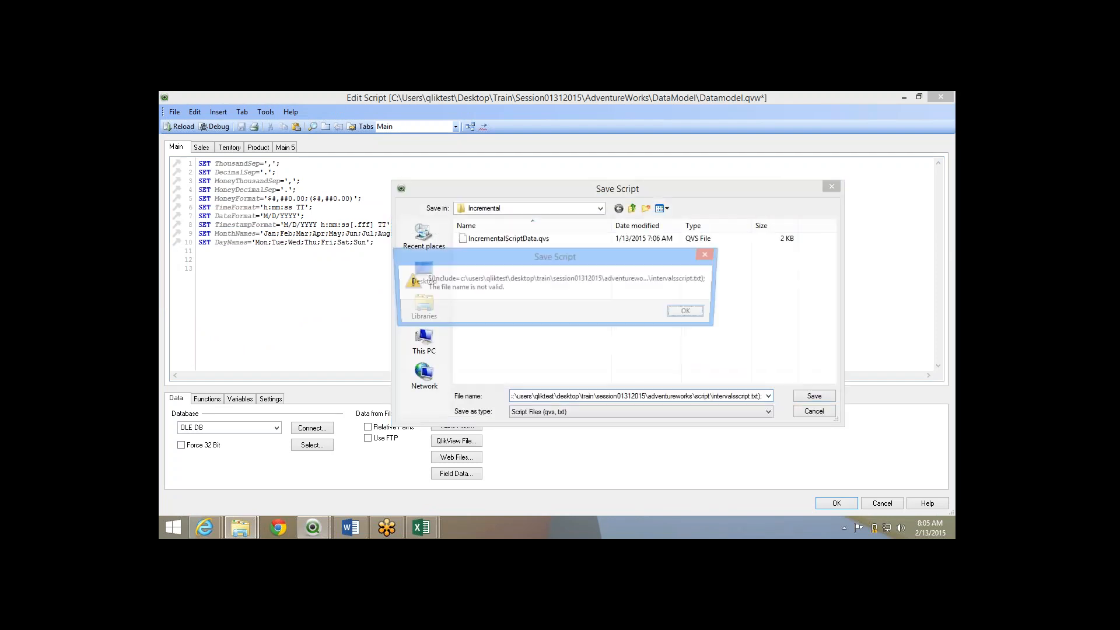
{"action": "key", "text": "Return"}
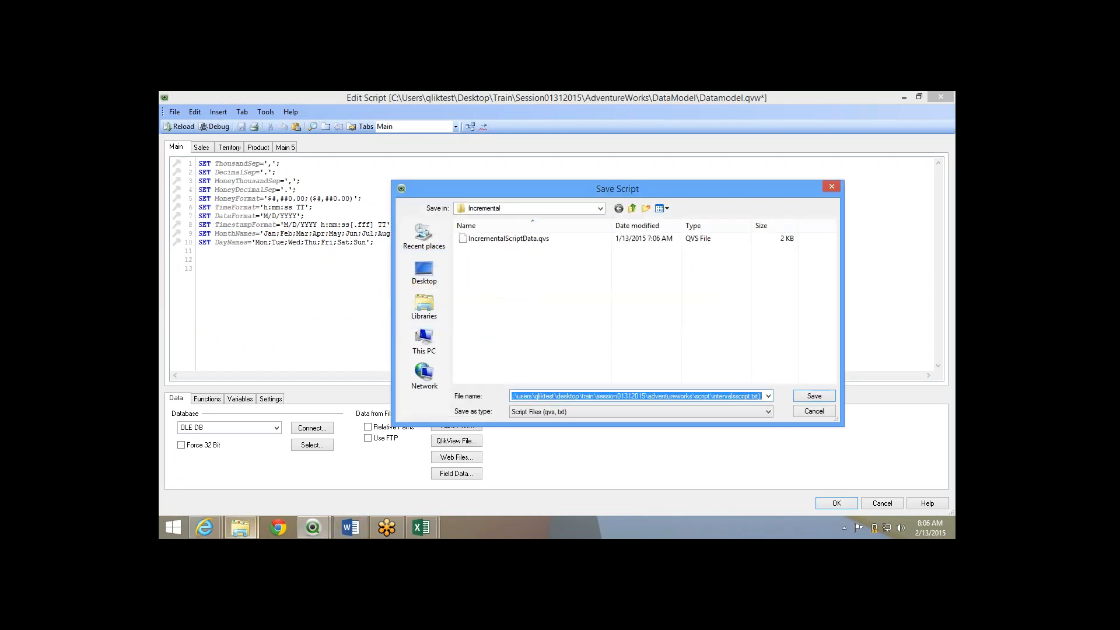
Point the script export to the AdventureWorks\Script folder by copying its path from File Explorer into the save dialog.
{"action": "left_click", "coordinate": [241, 527]}
{"action": "left_click", "coordinate": [361, 466]}
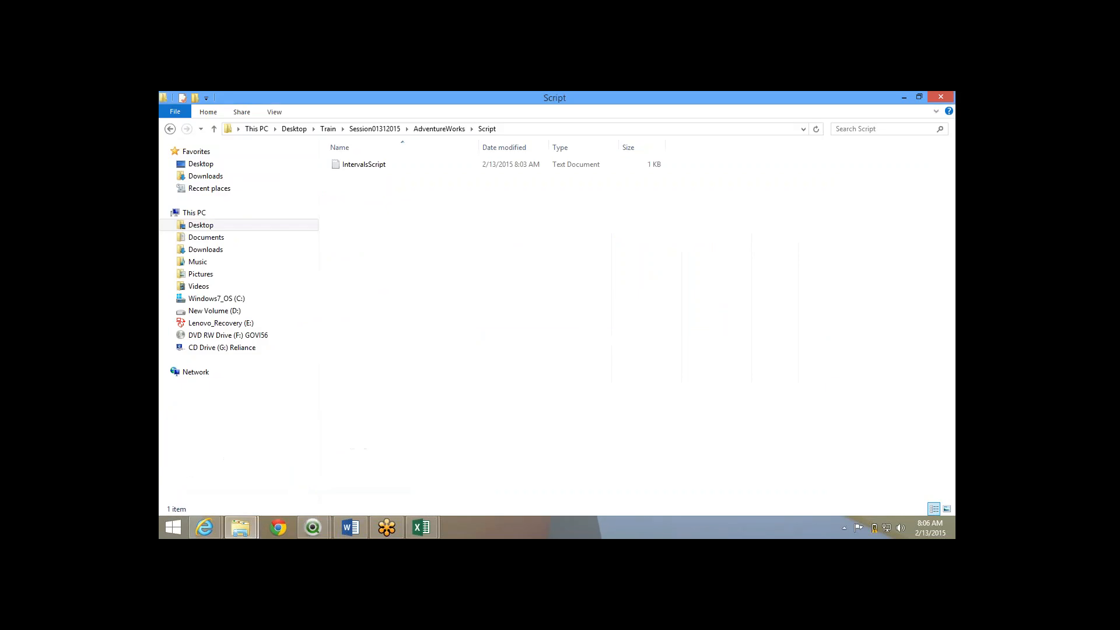
{"action": "left_click", "coordinate": [546, 129]}
{"action": "key", "text": "ctrl+c"}
{"action": "key", "text": "alt+Tab"}
{"action": "key", "text": "ctrl+v"}
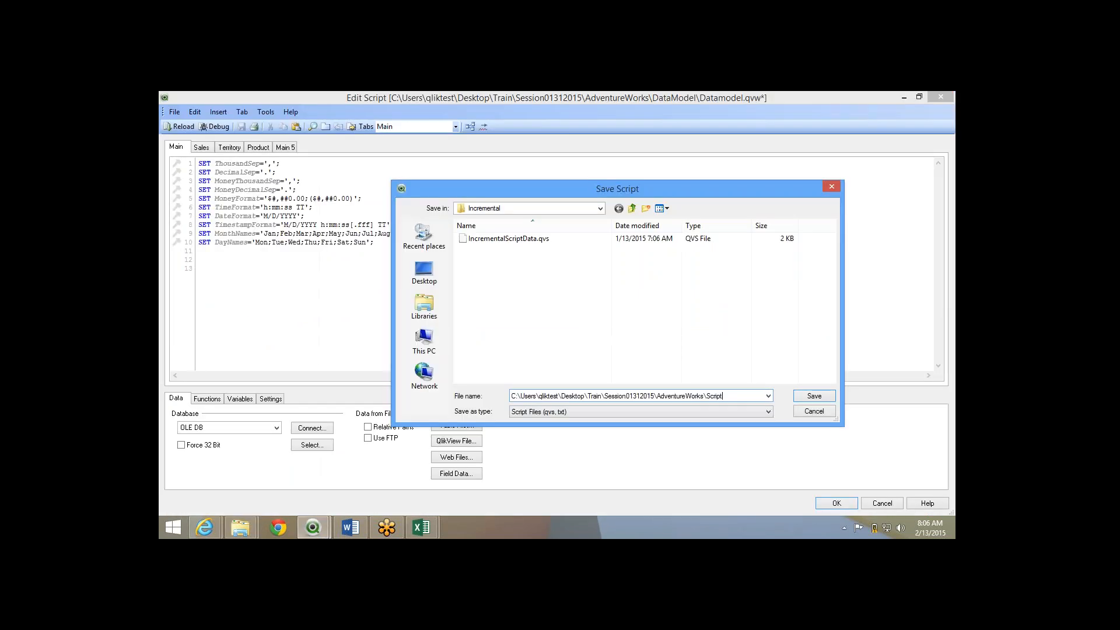
{"action": "key", "text": "Return"}
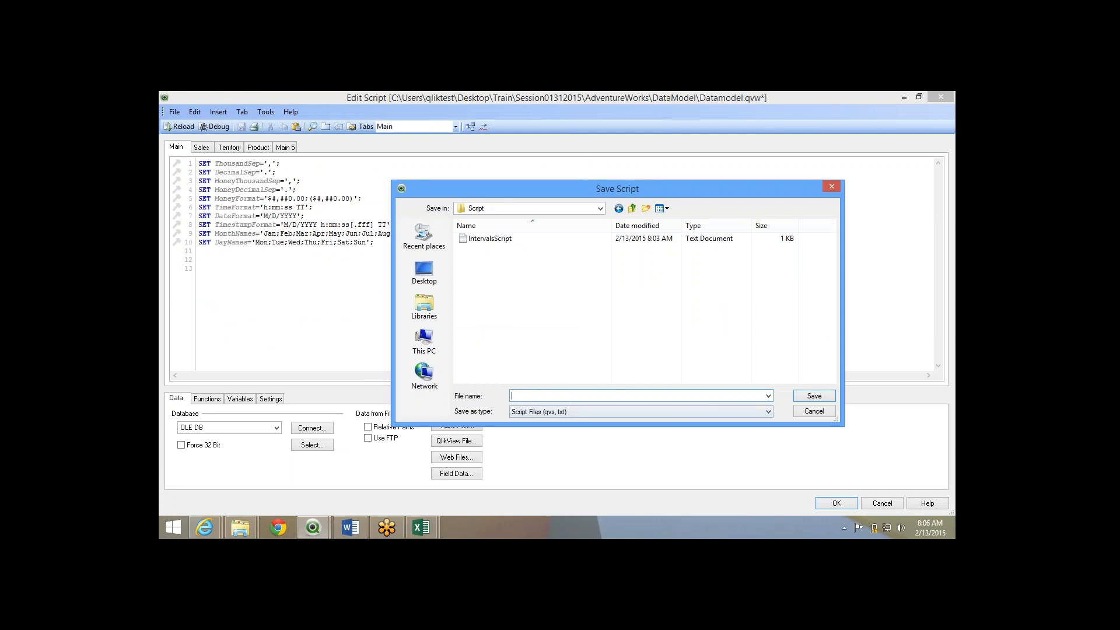
Name the exported script file AdventureWorksScript and save it in the Script folder.
{"action": "type", "text": "AdventureWorkds"}
{"action": "key", "text": "BackSpace"}
{"action": "key", "text": "BackSpace"}
{"action": "type", "text": "sScript"}
{"action": "key", "text": "Return"}
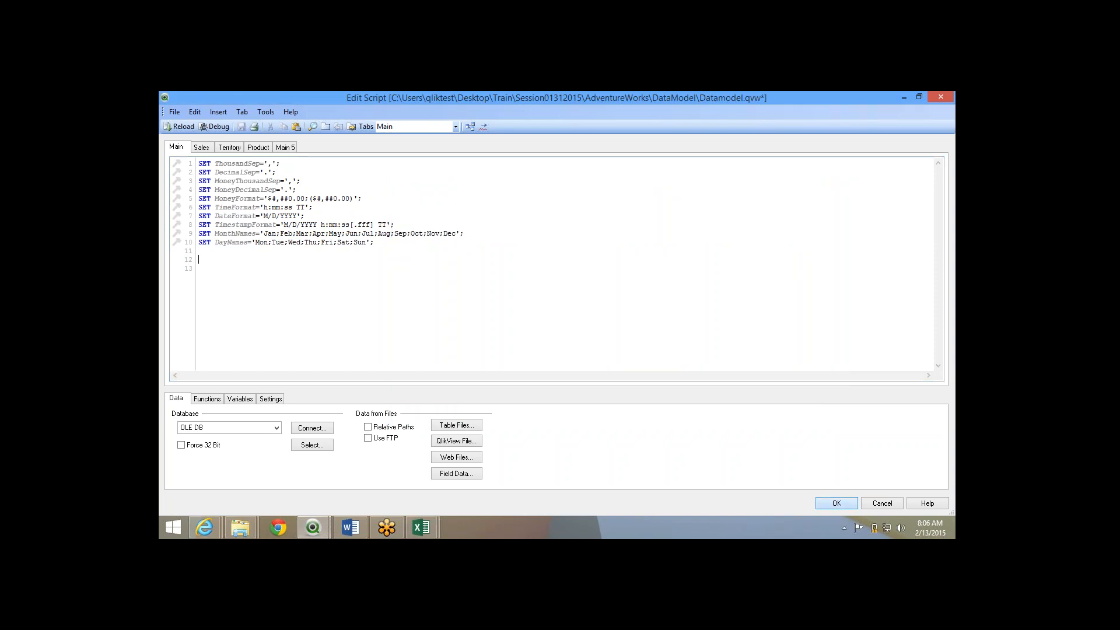
Close the script editor and locate the exported AdventureWorksScript.qvs in the Script folder in File Explorer.
{"action": "left_click", "coordinate": [837, 503]}
{"action": "left_click", "coordinate": [240, 527]}
{"action": "left_click", "coordinate": [361, 471]}
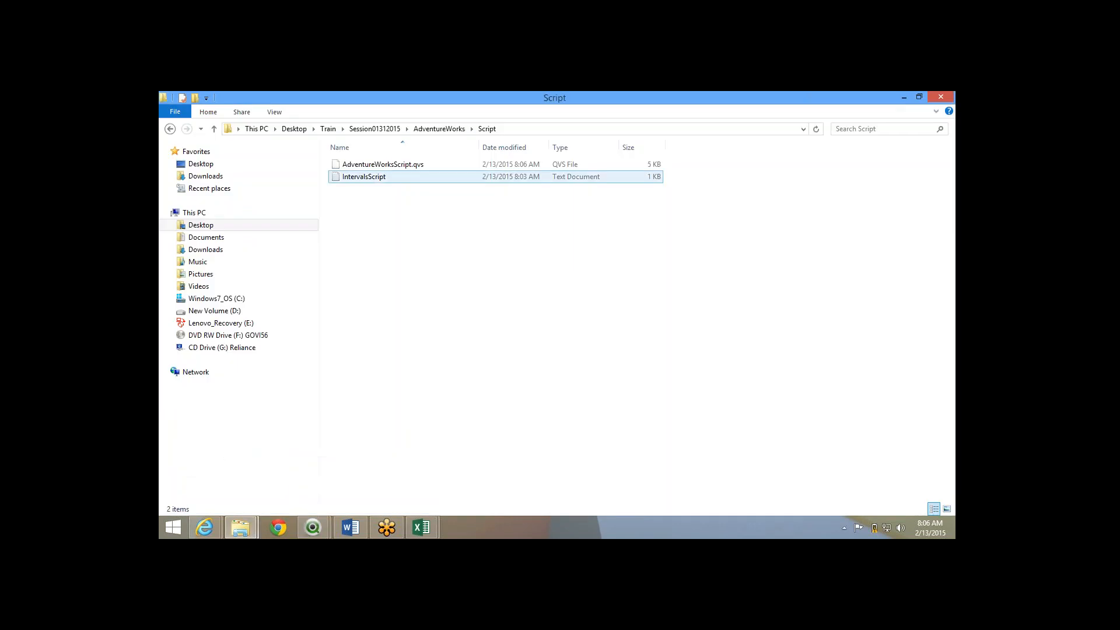
{"action": "left_click", "coordinate": [383, 164]}
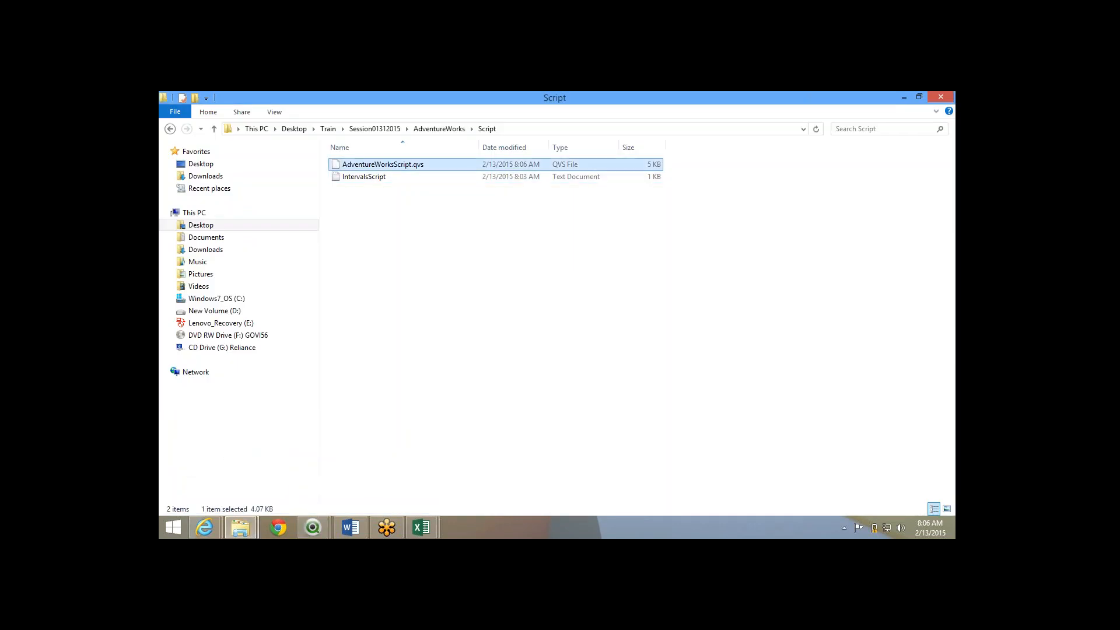
{"action": "right_click", "coordinate": [312, 527]}
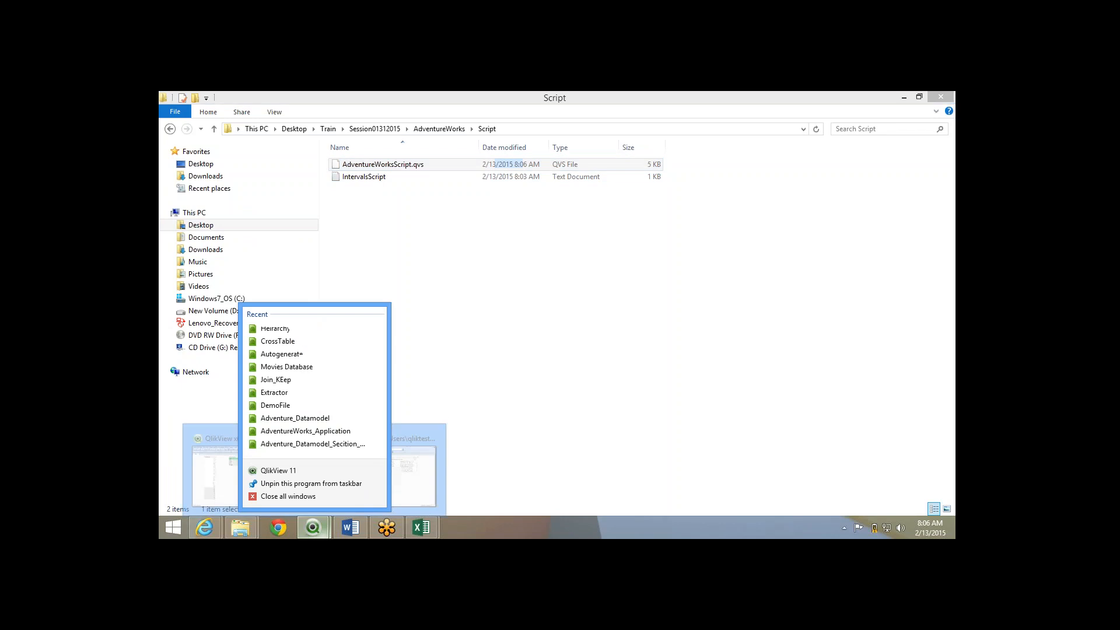
{"action": "left_click", "coordinate": [313, 528]}
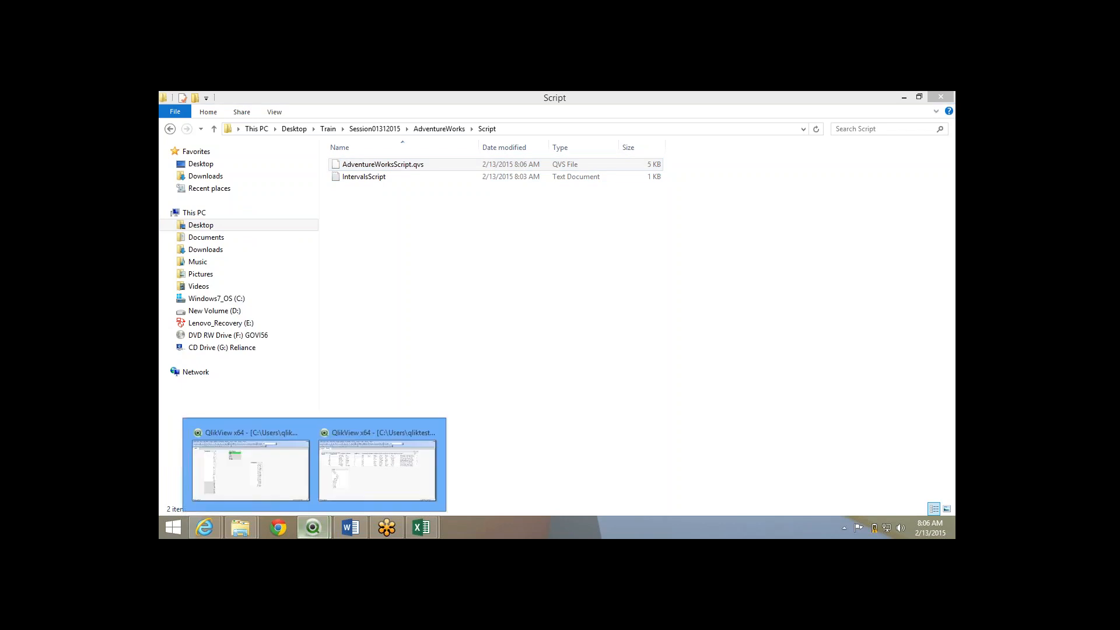
{"action": "left_click", "coordinate": [260, 472]}
{"action": "left_click", "coordinate": [242, 127]}
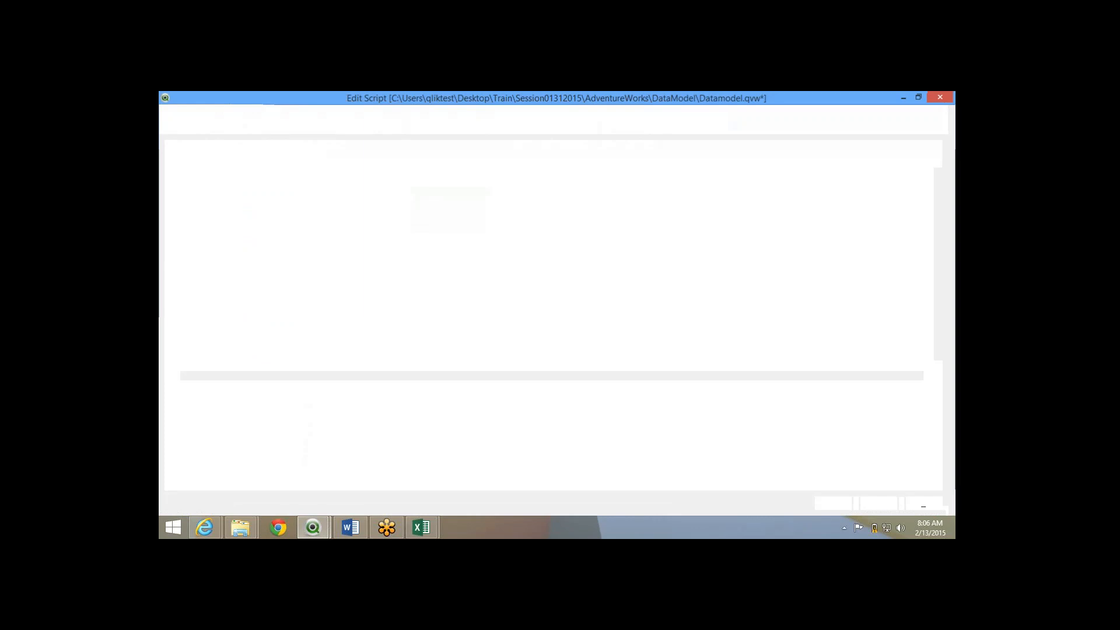
{"action": "left_click", "coordinate": [313, 527]}
{"action": "left_click", "coordinate": [379, 471]}
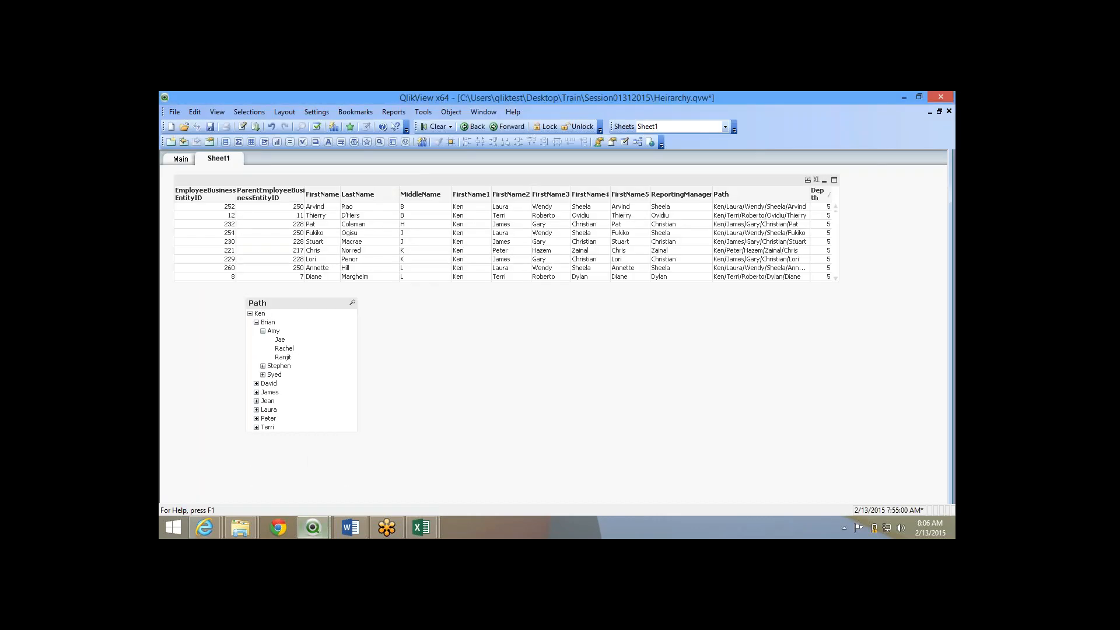
Launch a new QlikView 11 window, create a blank document and open its load script.
{"action": "right_click", "coordinate": [312, 528]}
{"action": "left_click", "coordinate": [304, 470]}
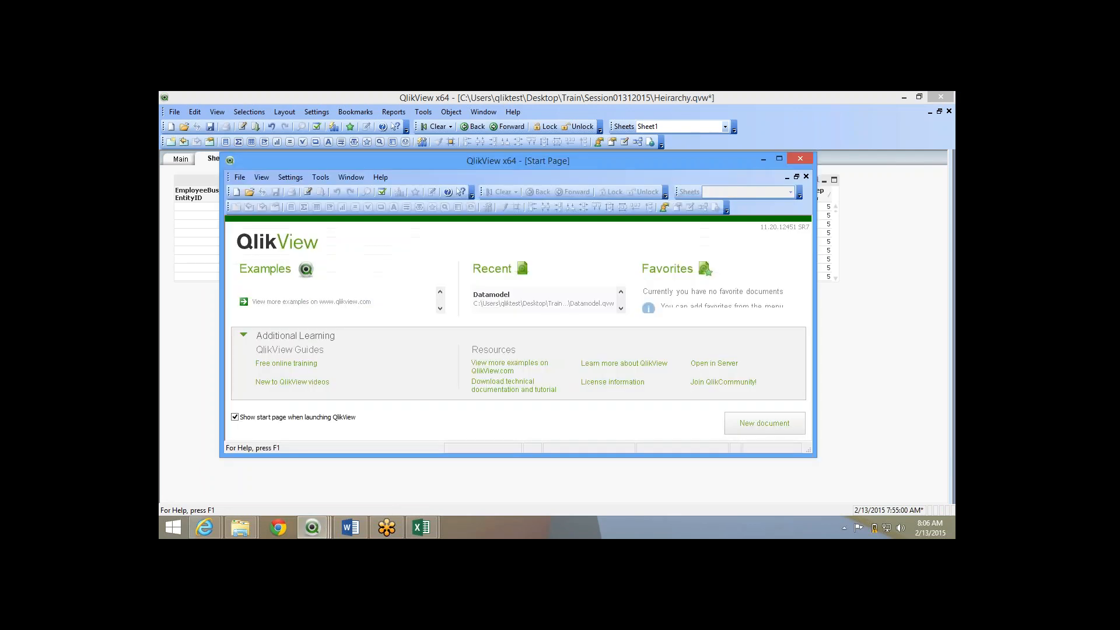
{"action": "left_click", "coordinate": [777, 157]}
{"action": "left_click", "coordinate": [175, 112]}
{"action": "left_click", "coordinate": [192, 125]}
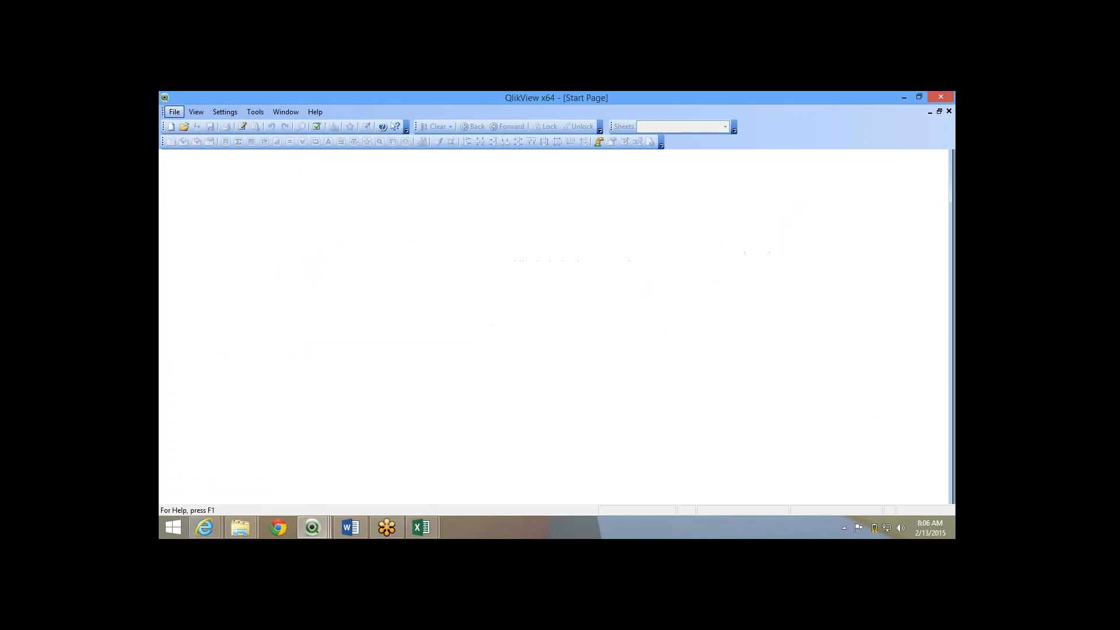
{"action": "left_click", "coordinate": [769, 131]}
{"action": "left_click", "coordinate": [242, 127]}
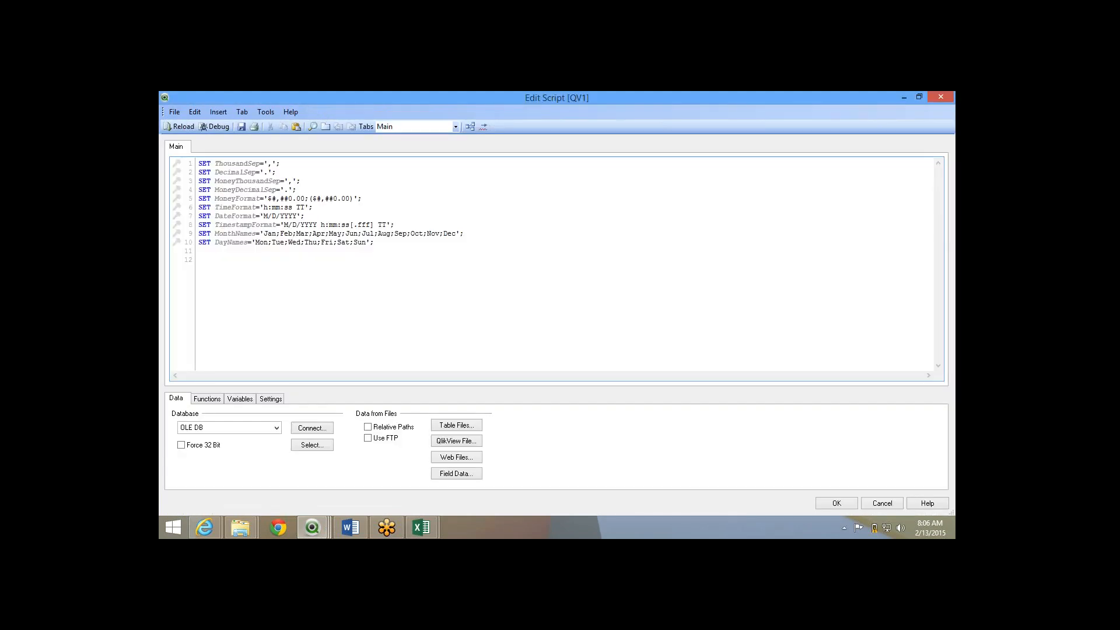
Insert an include statement for AdventureWorksScript.qvs at the end of the new document's Main script.
{"action": "left_click", "coordinate": [218, 112]}
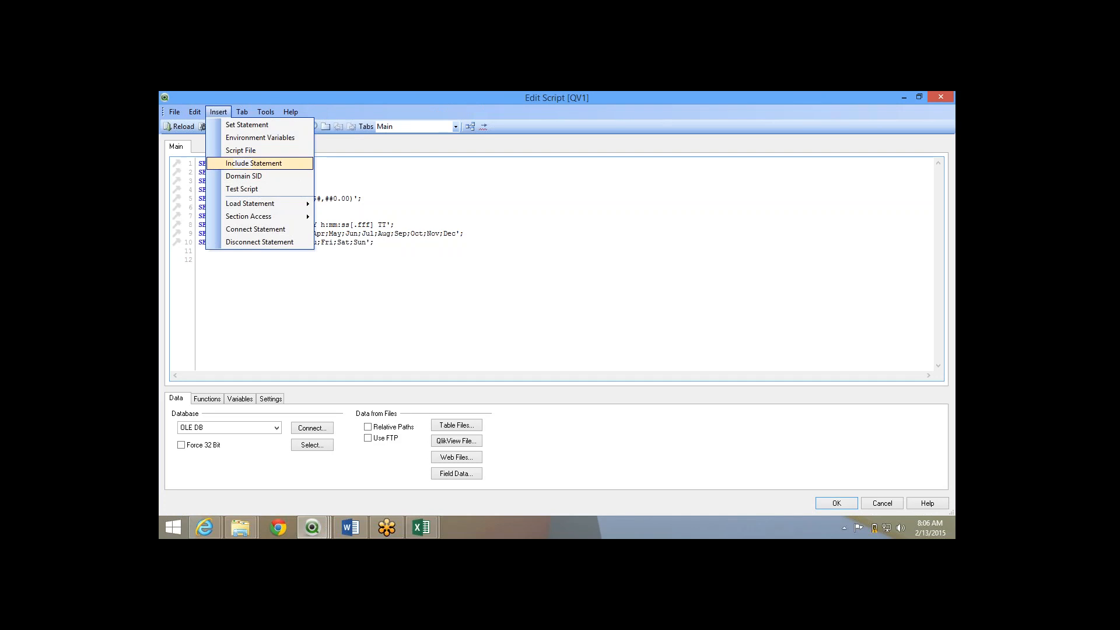
{"action": "left_click", "coordinate": [239, 160]}
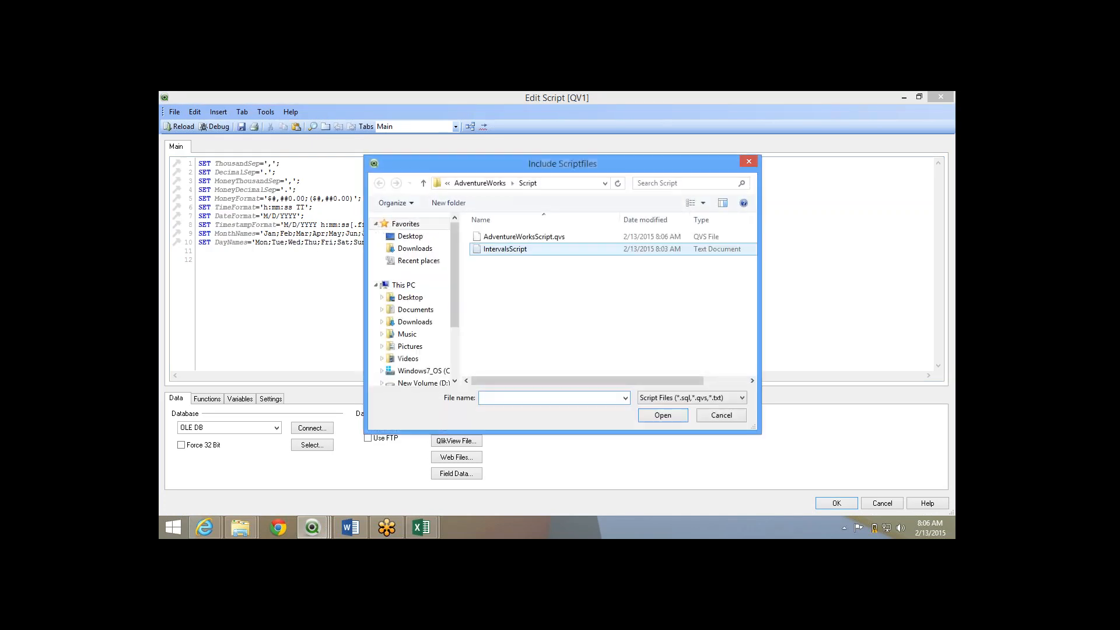
{"action": "left_click", "coordinate": [524, 237]}
{"action": "left_click", "coordinate": [663, 415]}
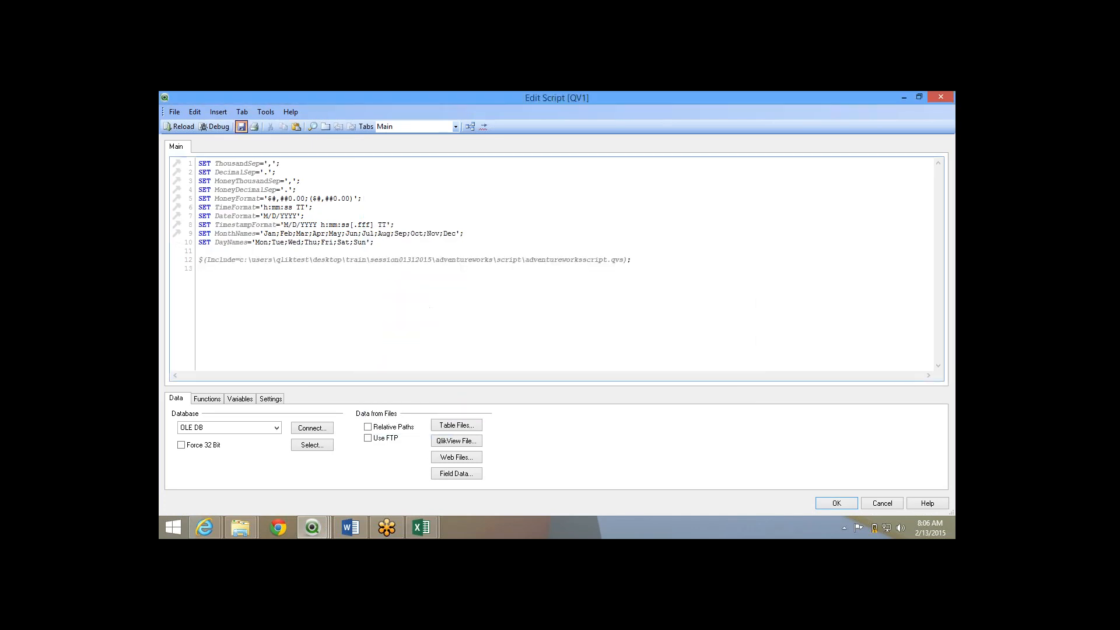
Save the new document as testing in the Script folder, reload it with the included script, and close the execution log.
{"action": "left_click", "coordinate": [242, 127]}
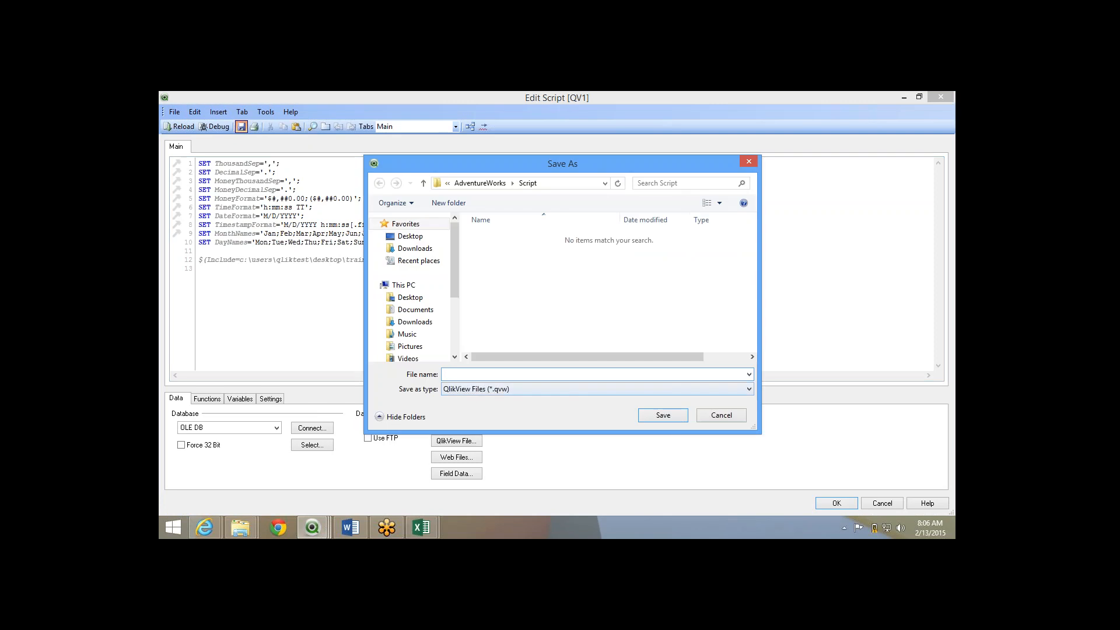
{"action": "type", "text": "testing"}
{"action": "key", "text": "Return"}
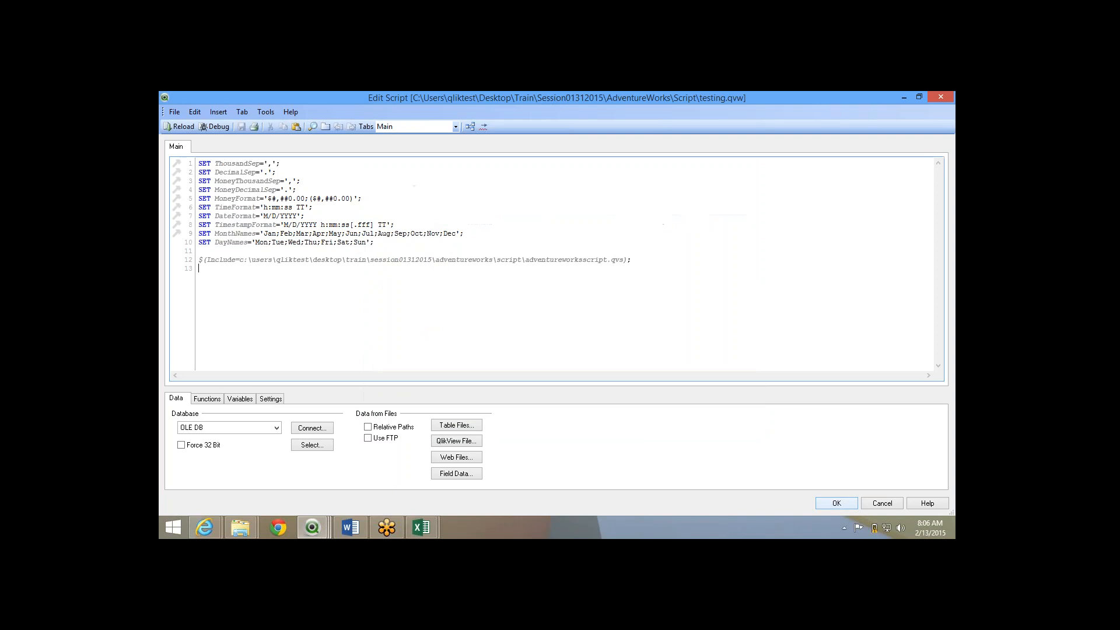
{"action": "left_click", "coordinate": [836, 504]}
{"action": "left_click", "coordinate": [256, 127]}
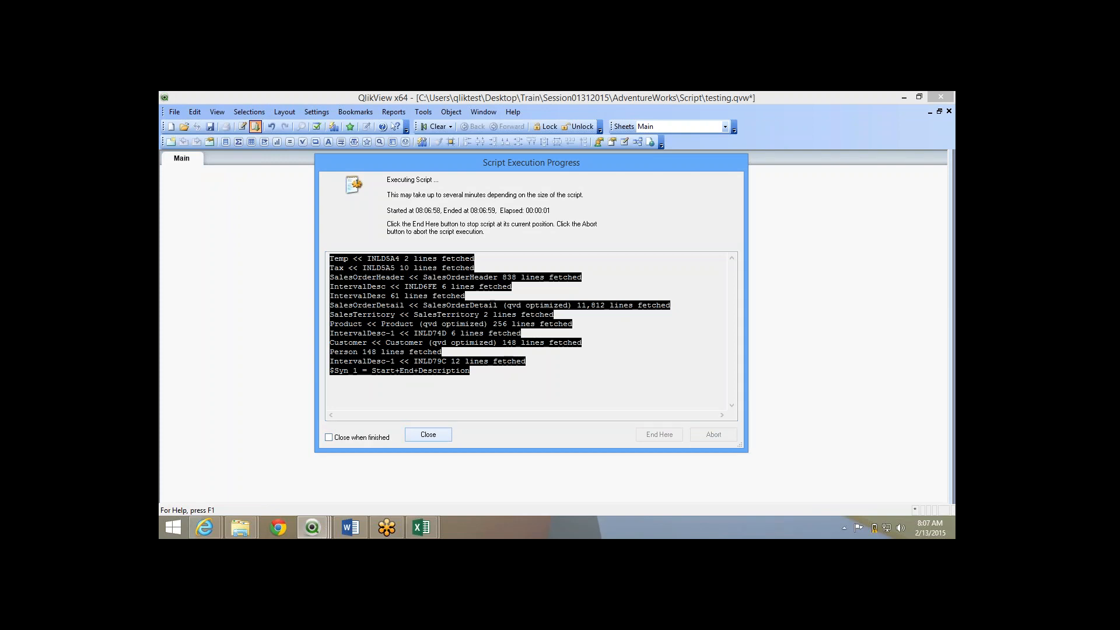
{"action": "key", "text": "Return"}
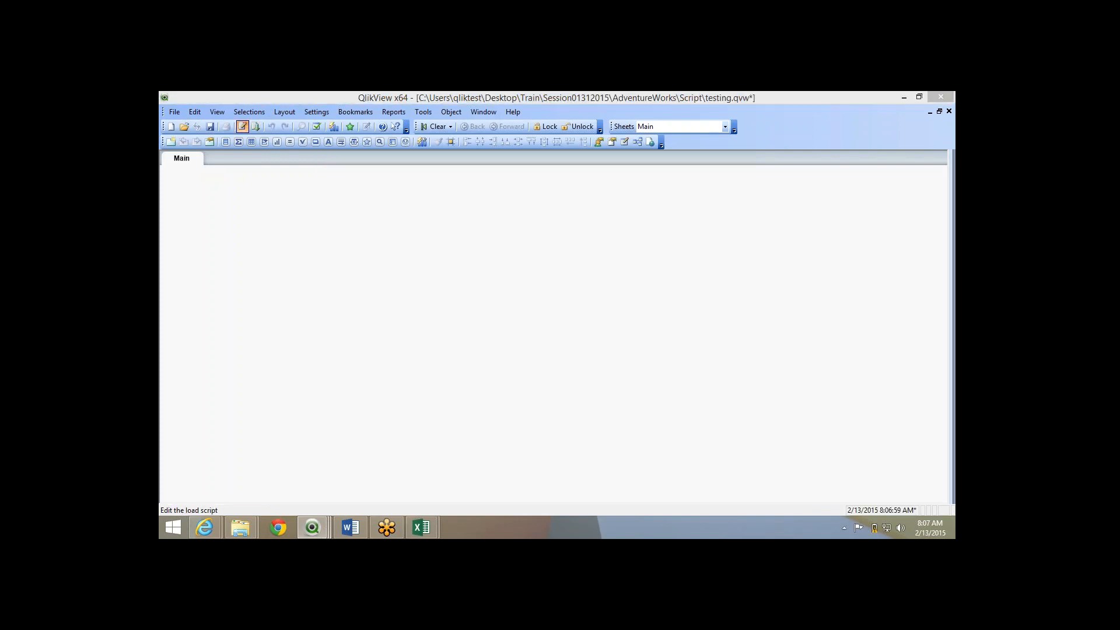
Reopen the load script of the testing document and highlight the AdventureWorksScript.qvs include line for review.
{"action": "left_click", "coordinate": [242, 126]}
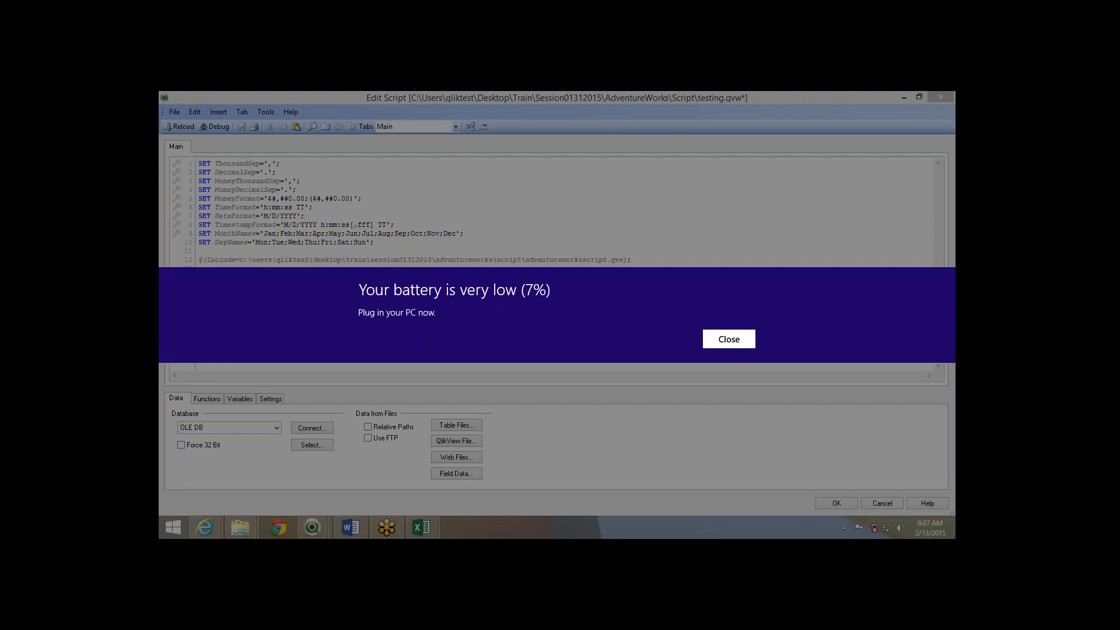
{"action": "left_click", "coordinate": [728, 340]}
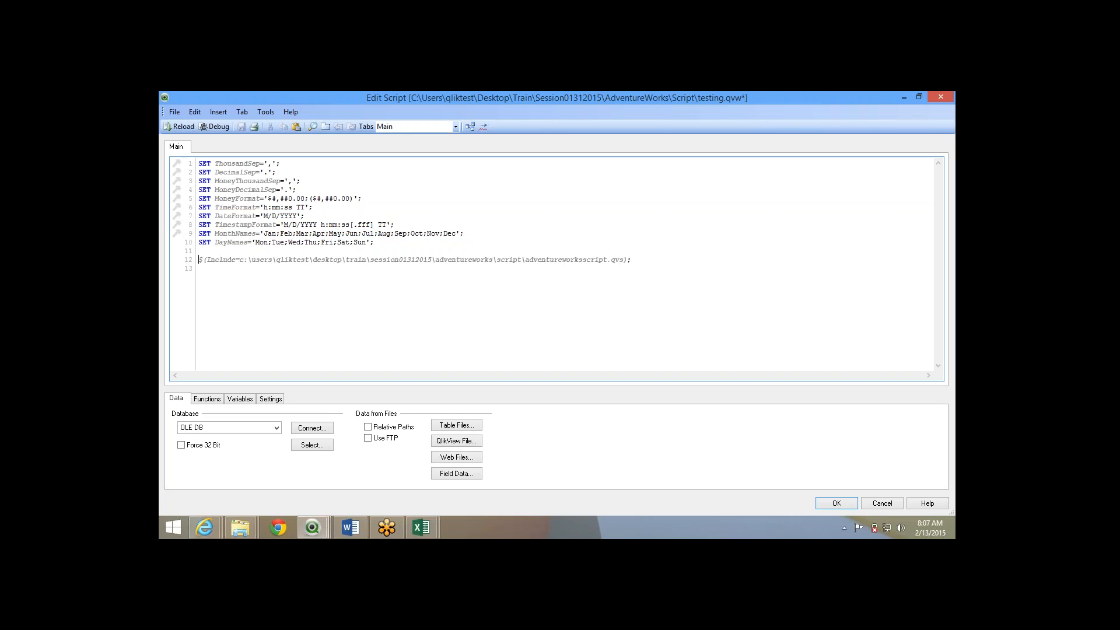
{"action": "key", "text": "shift+Down"}
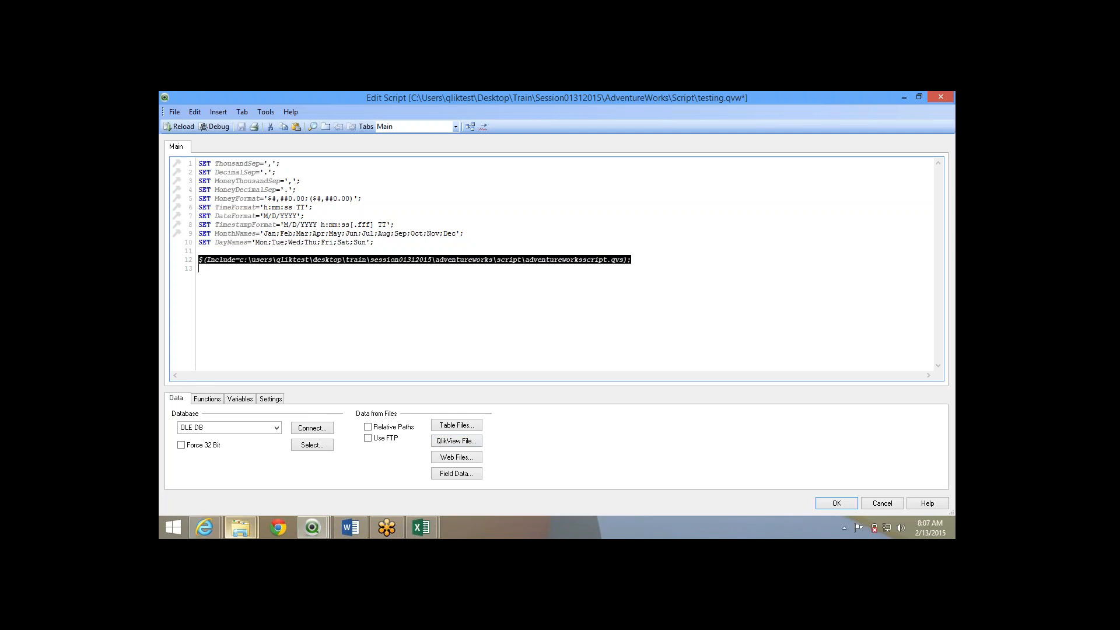
Switch to File Explorer and view the Hierrachy example folder.
{"action": "mouse_move", "coordinate": [240, 527]}
{"action": "mouse_move", "coordinate": [361, 466]}
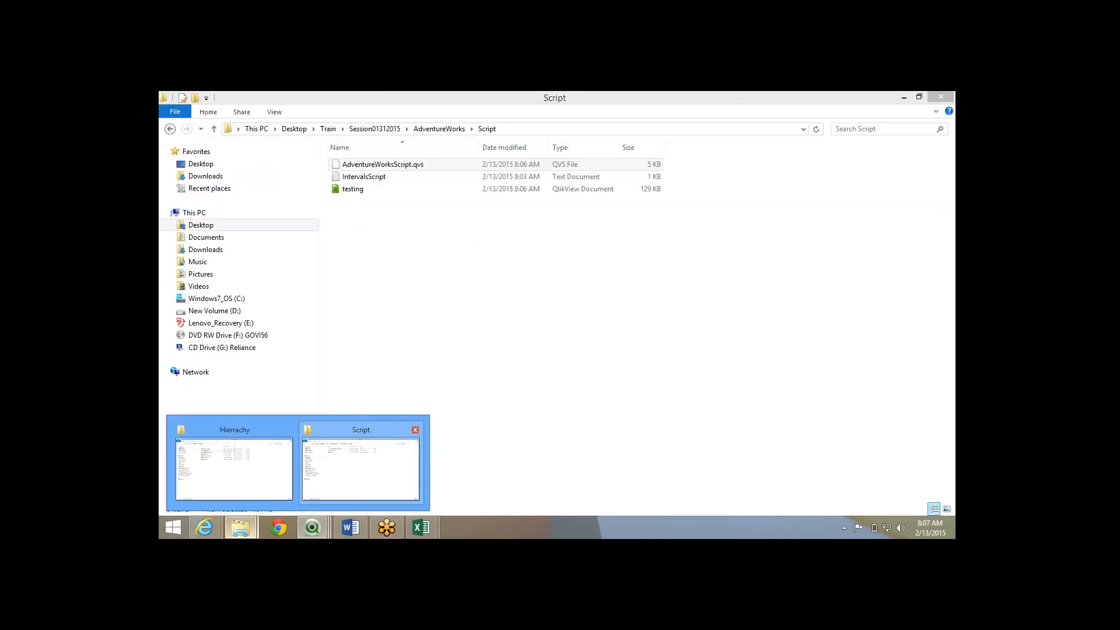
{"action": "left_click", "coordinate": [234, 467]}
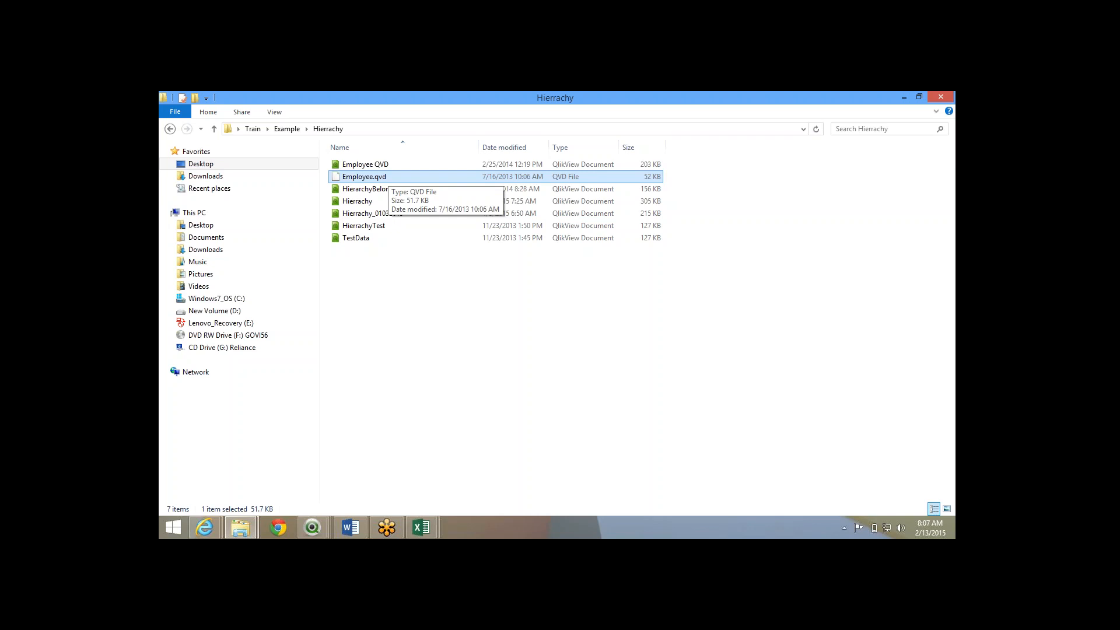
{"action": "key", "text": "alt+Tab"}
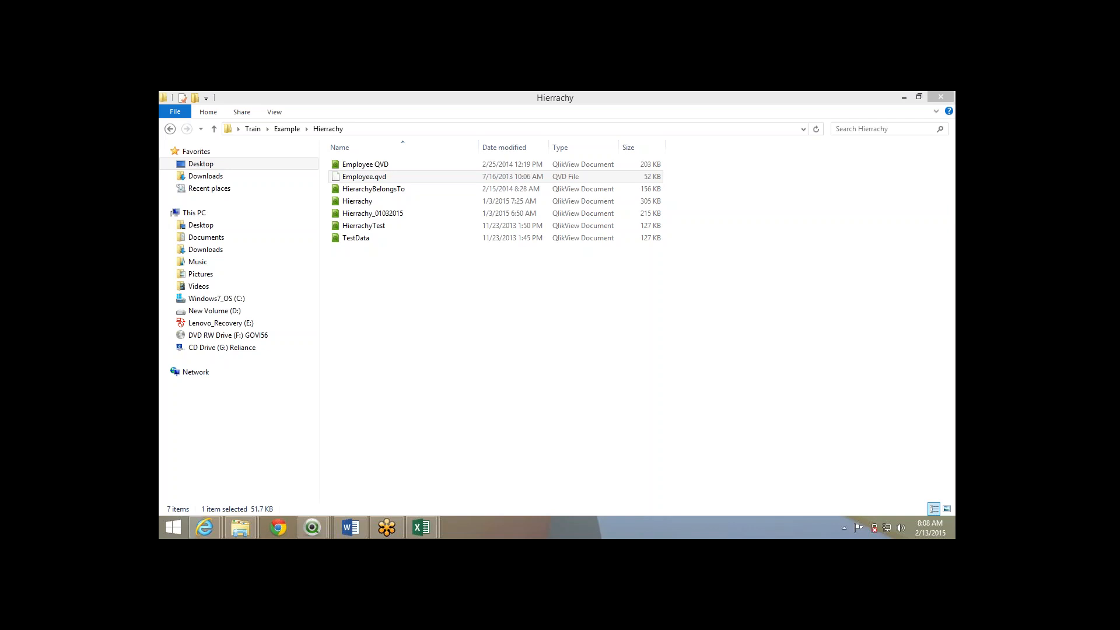
{"action": "left_click", "coordinate": [525, 327]}
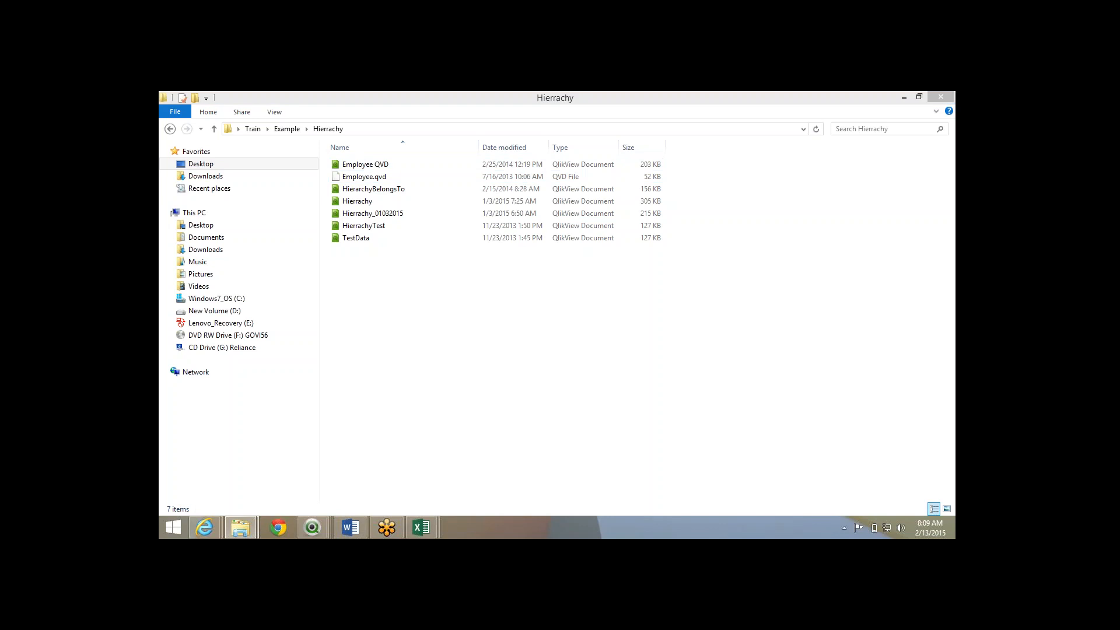
{"action": "left_click", "coordinate": [849, 197]}
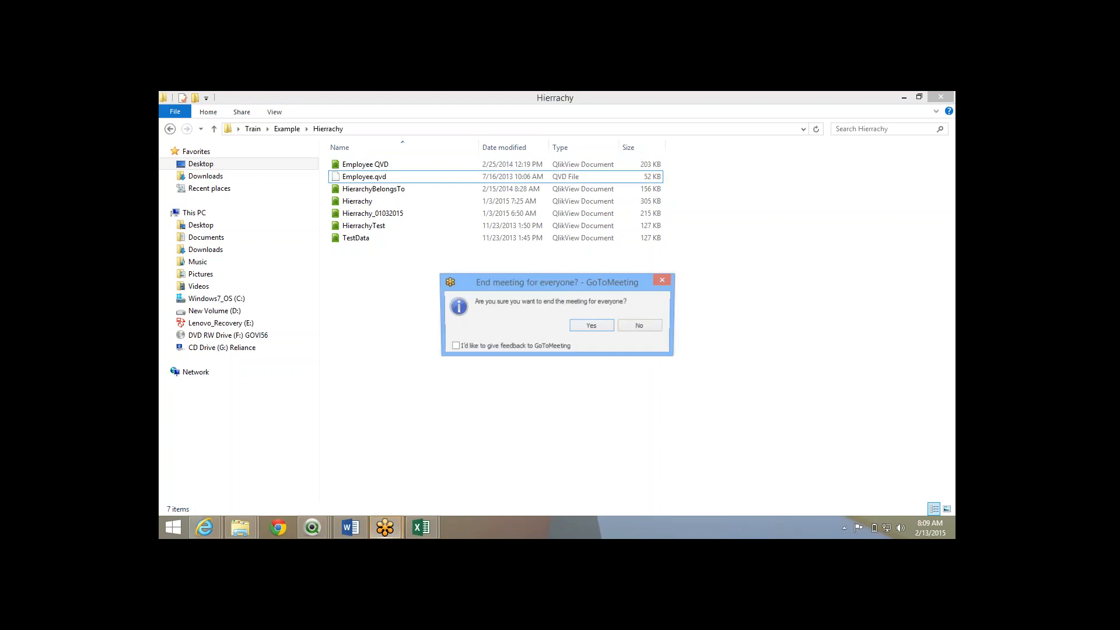